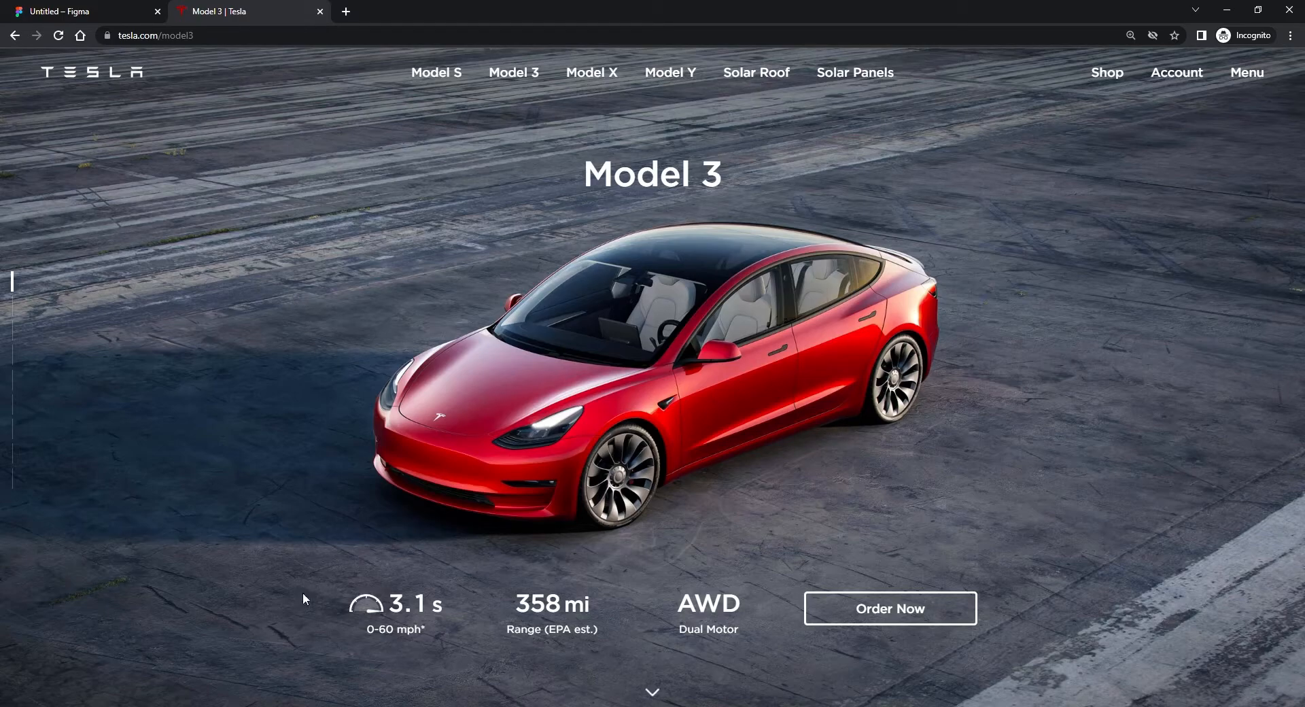
- Reload the Tesla Model 3 page twice to examine the animation of its 0-60 mph figure
{"action": "left_click", "coordinate": [378, 28]}
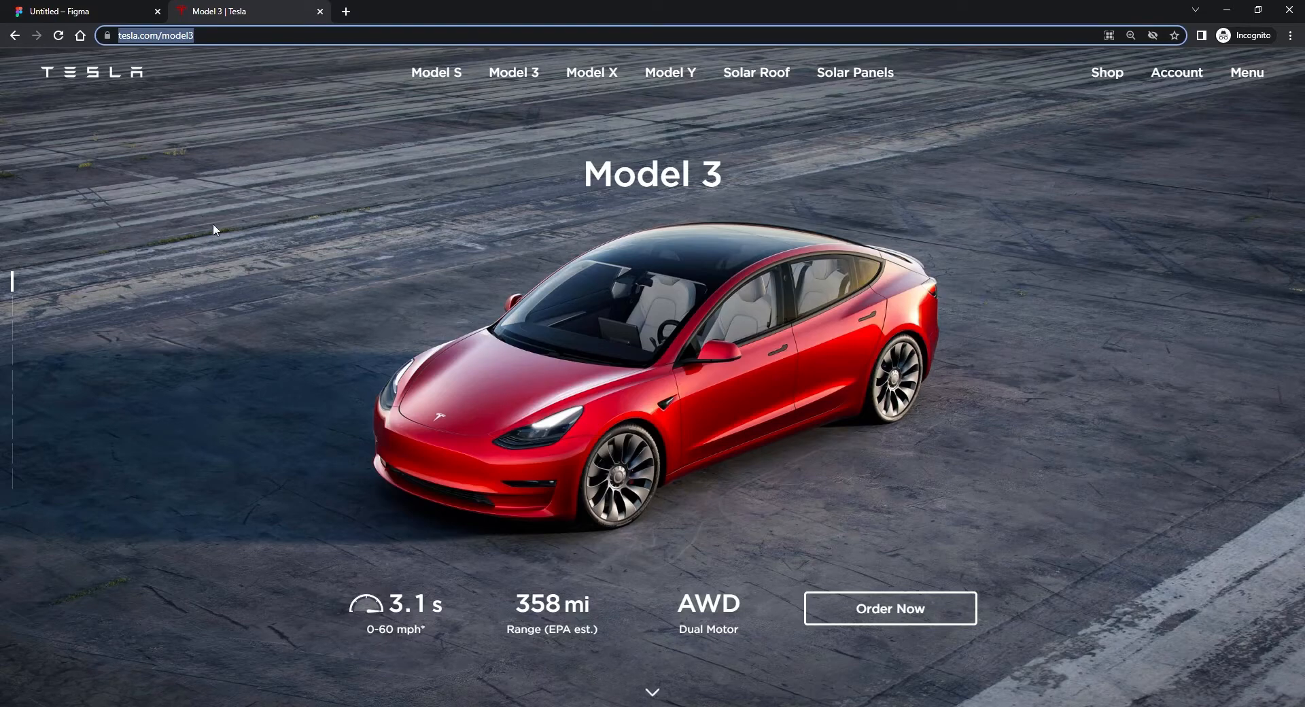
{"action": "key", "text": "Return"}
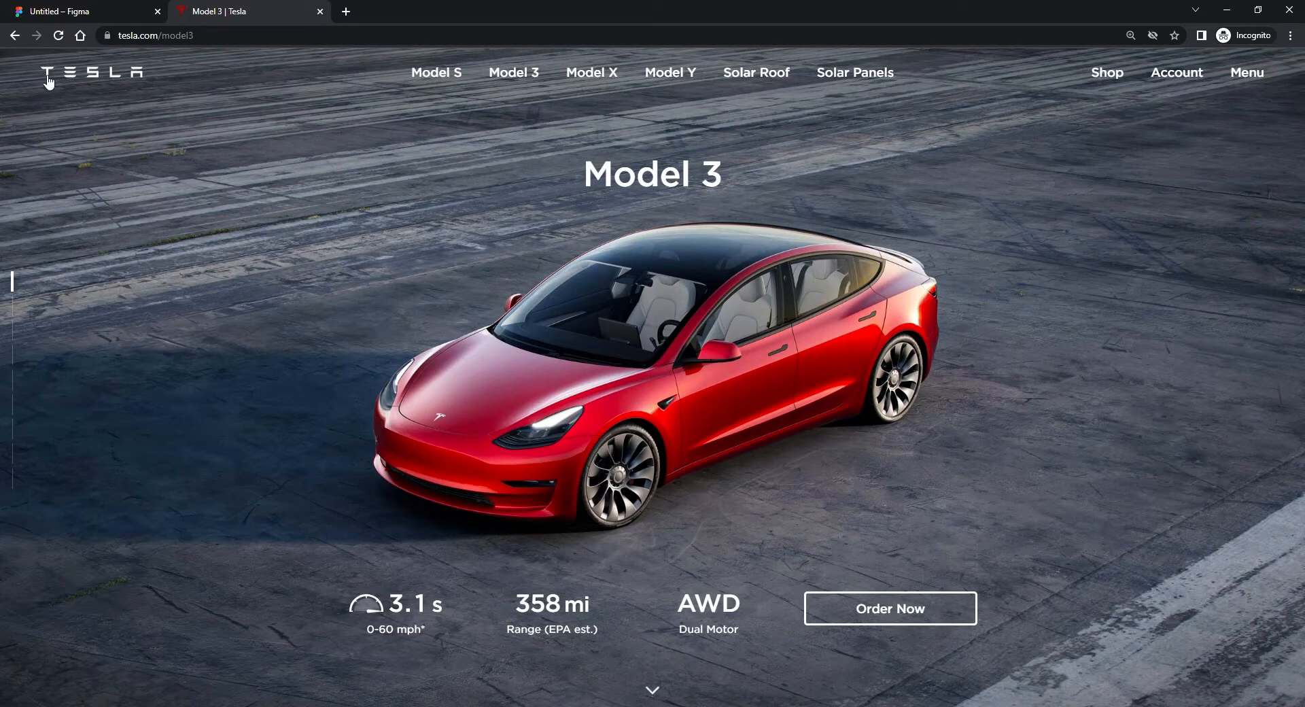
{"action": "left_click", "coordinate": [58, 36]}
- Switch to the Figma file and look over the Tesla hero frame and the map filter frame
{"action": "left_click", "coordinate": [102, 14]}
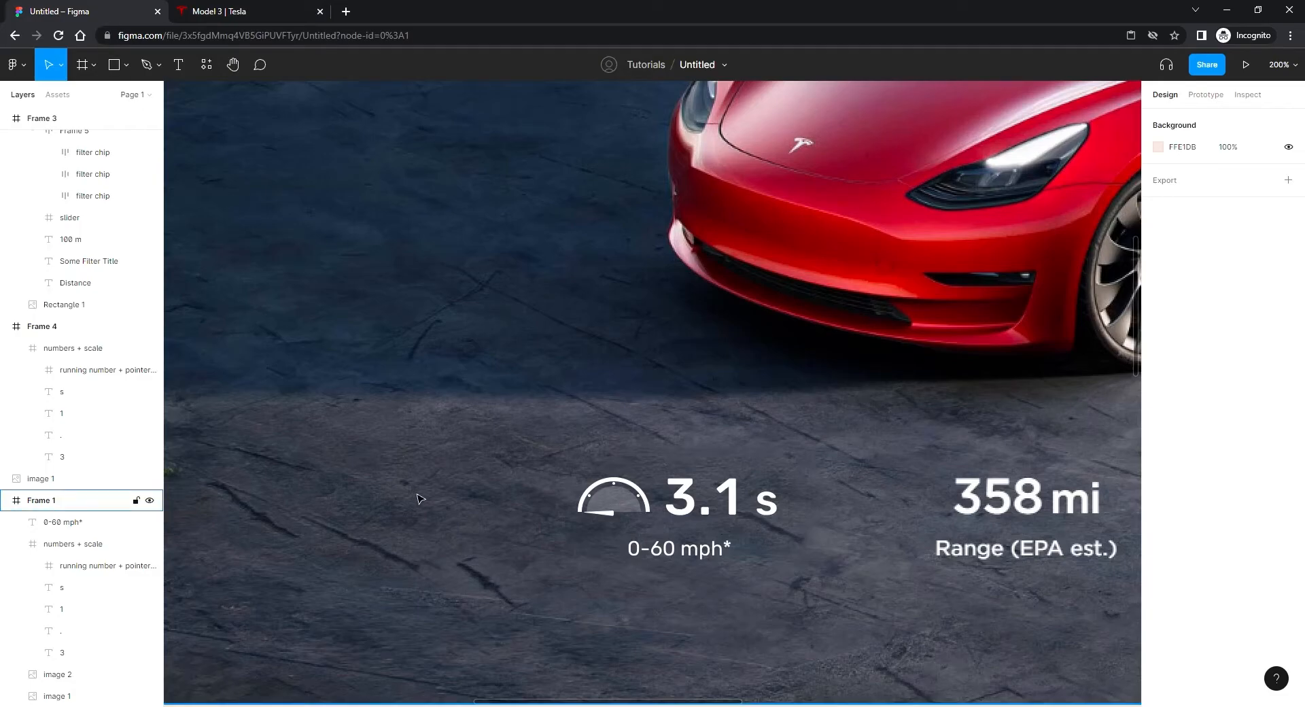
{"action": "scroll", "coordinate": [465, 526], "scroll_direction": "down", "scroll_amount": 6}
{"action": "left_click_drag", "start_coordinate": [667, 583], "coordinate": [767, 268]}
{"action": "scroll", "coordinate": [574, 445], "scroll_direction": "up", "scroll_amount": 3}
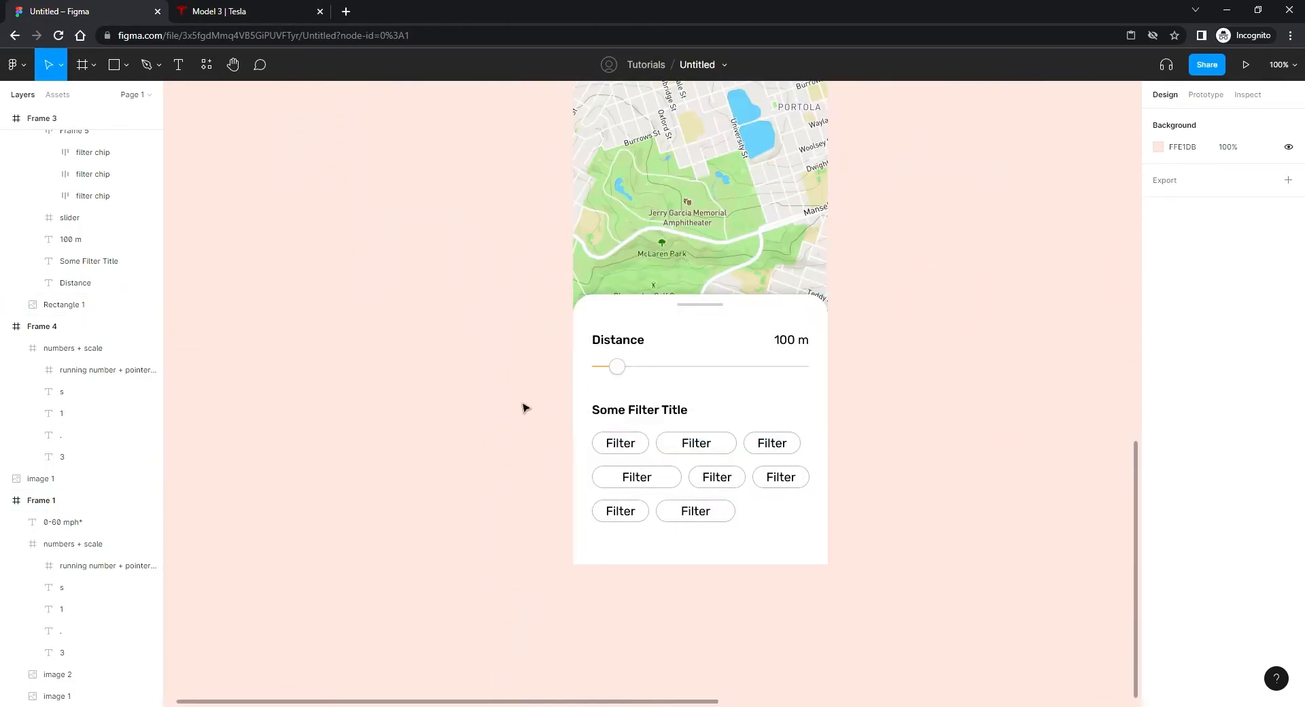
{"action": "left_click_drag", "start_coordinate": [441, 402], "coordinate": [324, 346]}
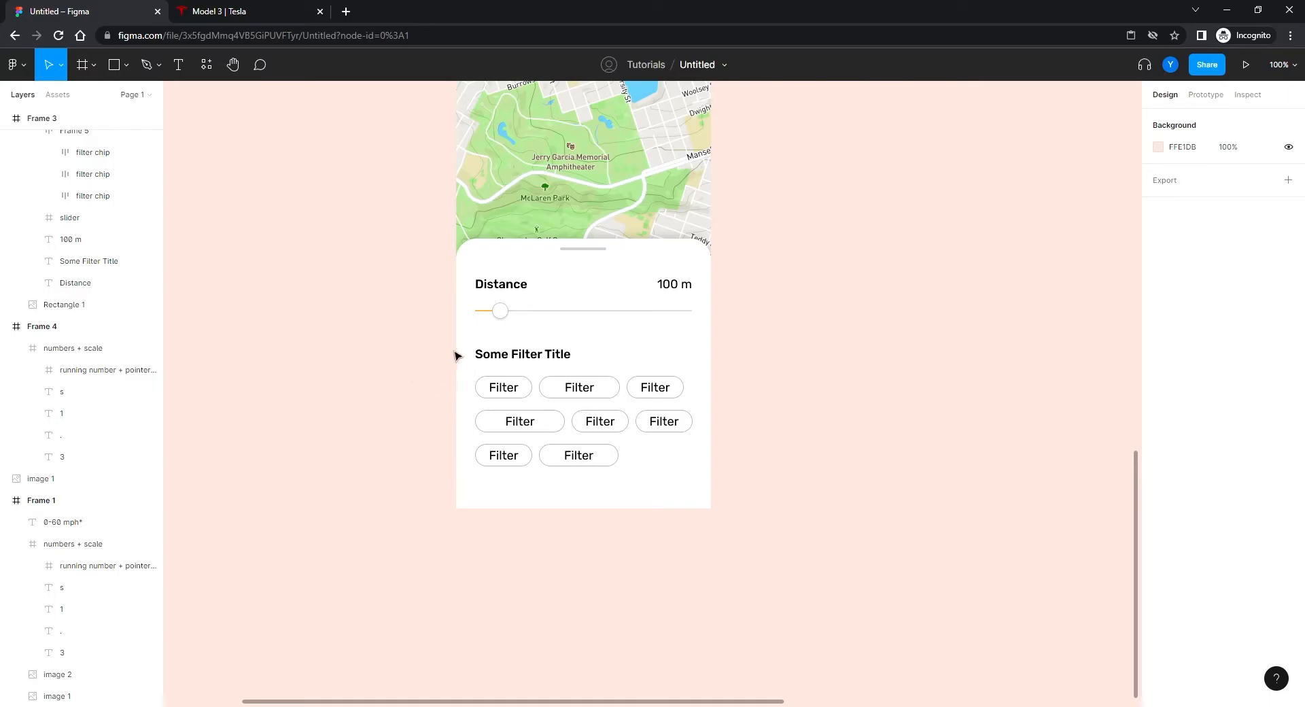
{"action": "key", "text": "ctrl+minus"}
{"action": "left_click_drag", "start_coordinate": [408, 231], "coordinate": [383, 527]}
{"action": "left_click_drag", "start_coordinate": [402, 354], "coordinate": [291, 498]}
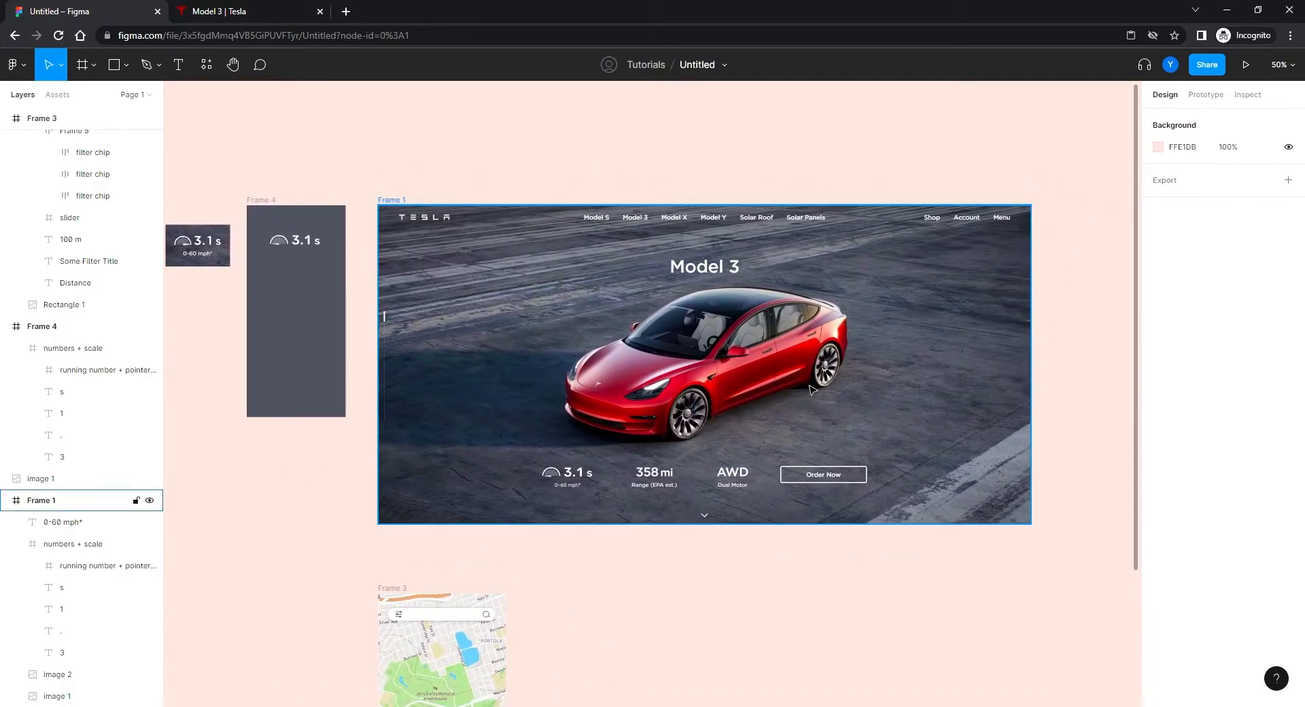
{"action": "left_click_drag", "start_coordinate": [424, 512], "coordinate": [588, 396]}
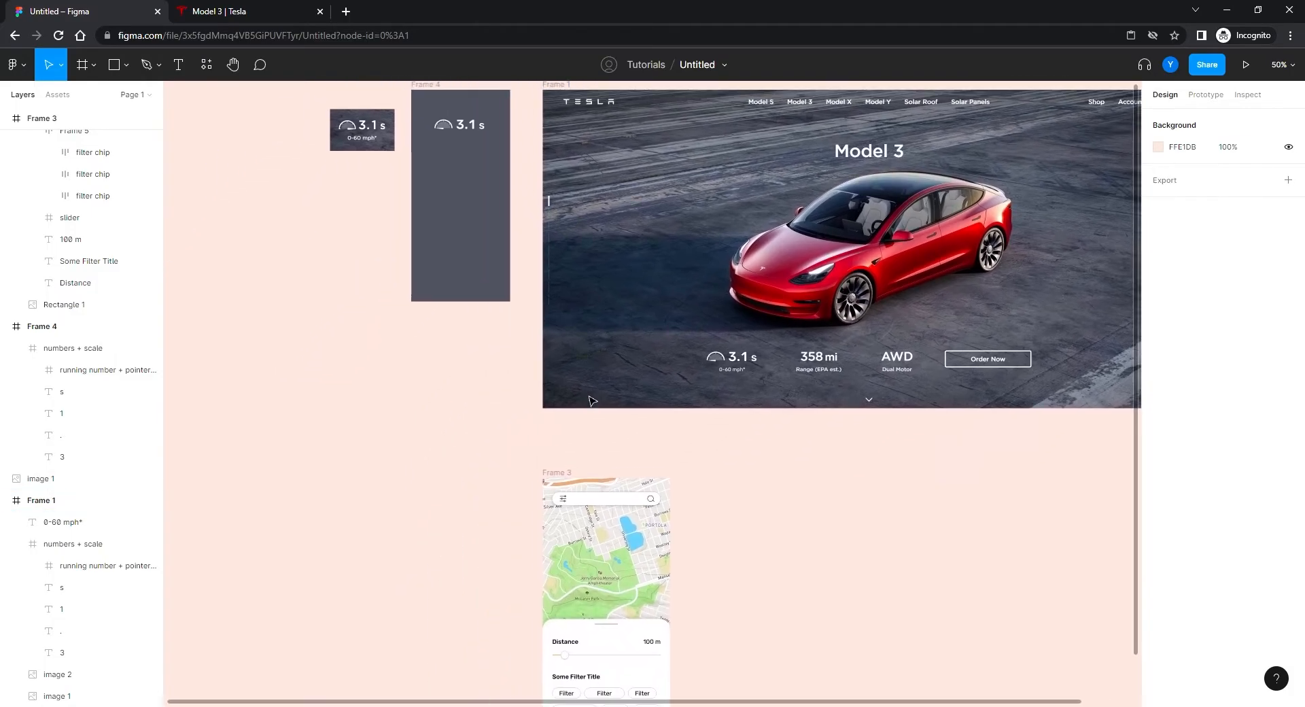
- Examine the hero frame's stats row, the isolated speedometer in Frame 4 and its reference image
{"action": "key", "text": "plus"}
{"action": "left_click_drag", "start_coordinate": [659, 429], "coordinate": [463, 475]}
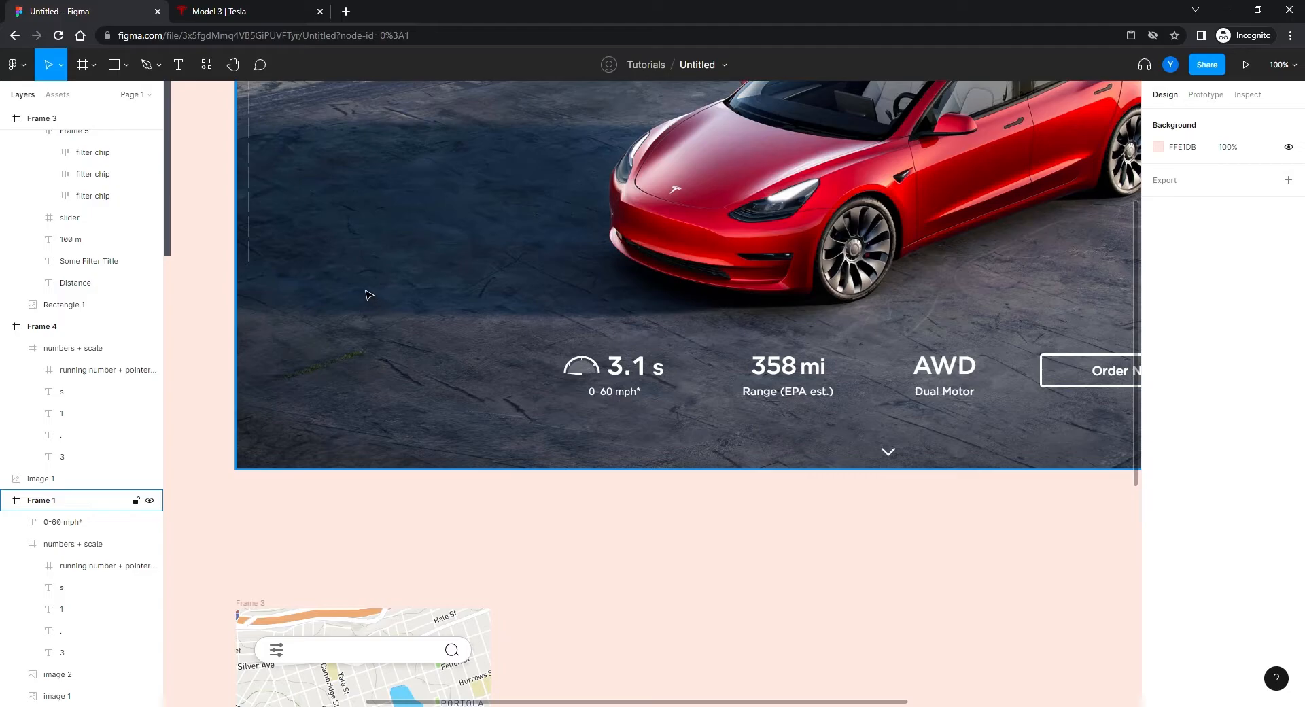
{"action": "left_click_drag", "start_coordinate": [320, 180], "coordinate": [647, 428]}
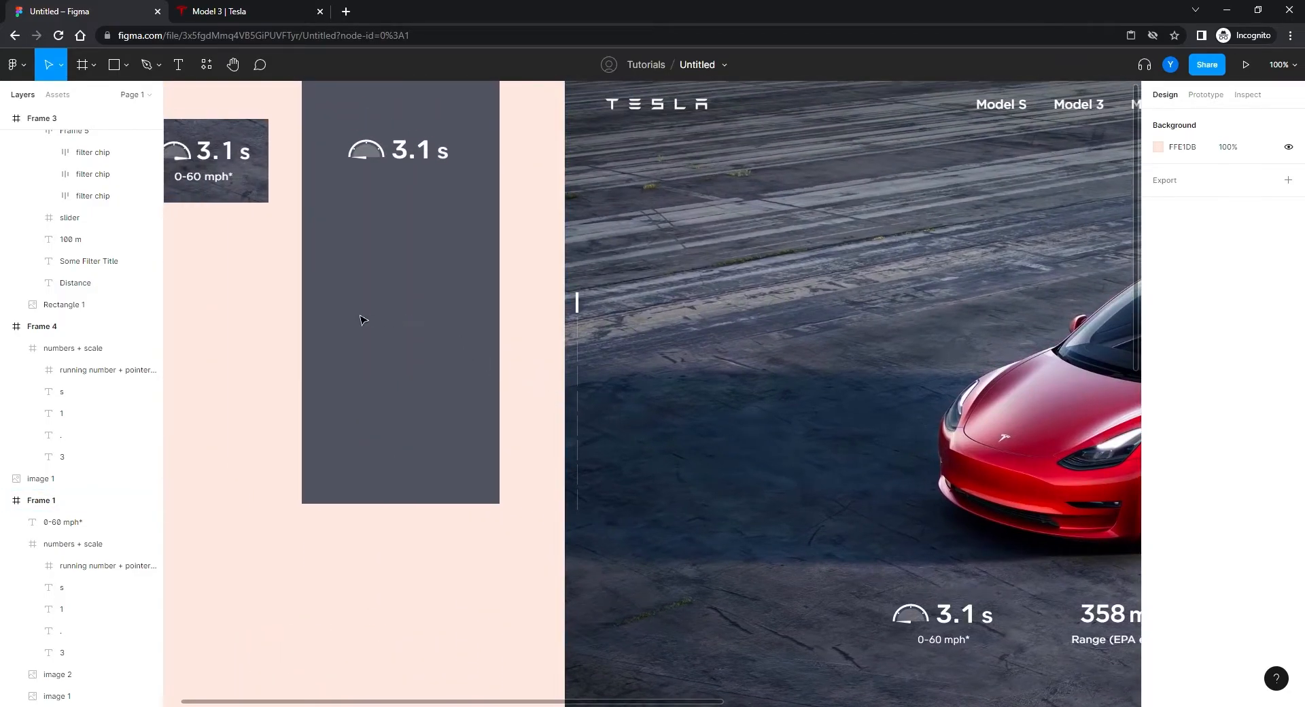
{"action": "left_click_drag", "start_coordinate": [254, 349], "coordinate": [574, 527]}
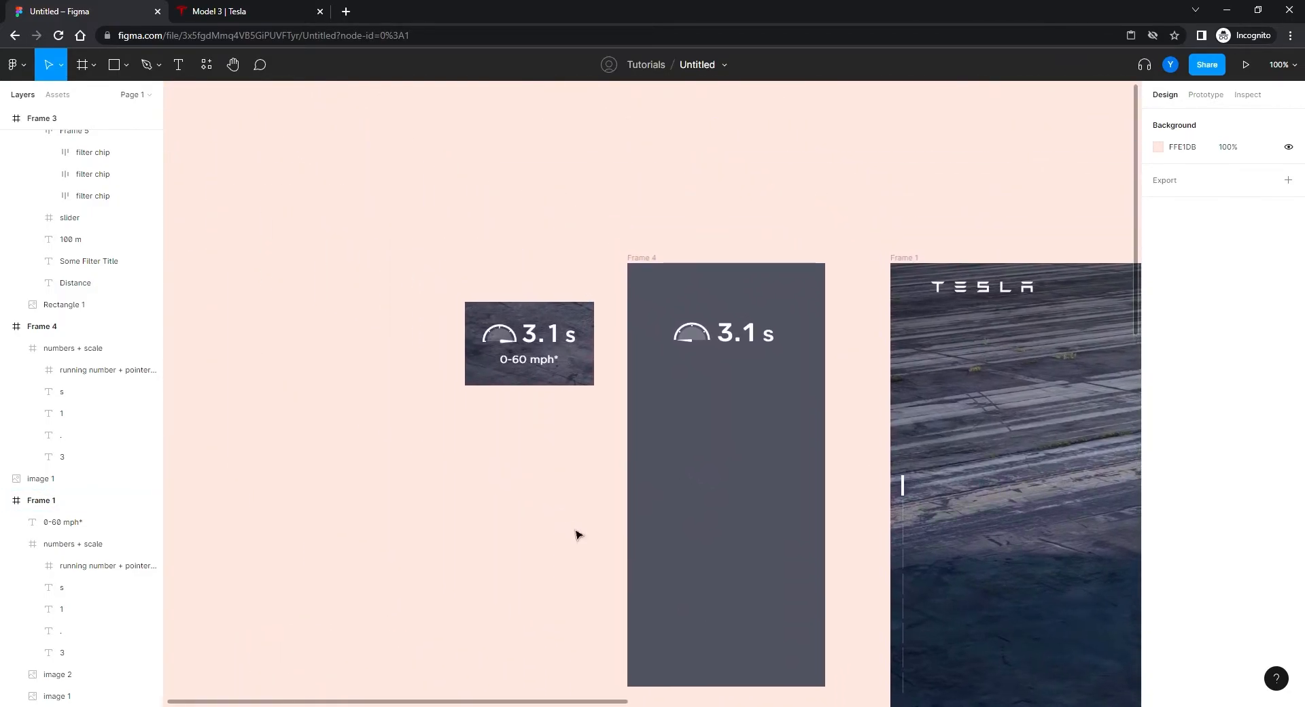
{"action": "key", "text": "plus"}
{"action": "left_click", "coordinate": [440, 239]}
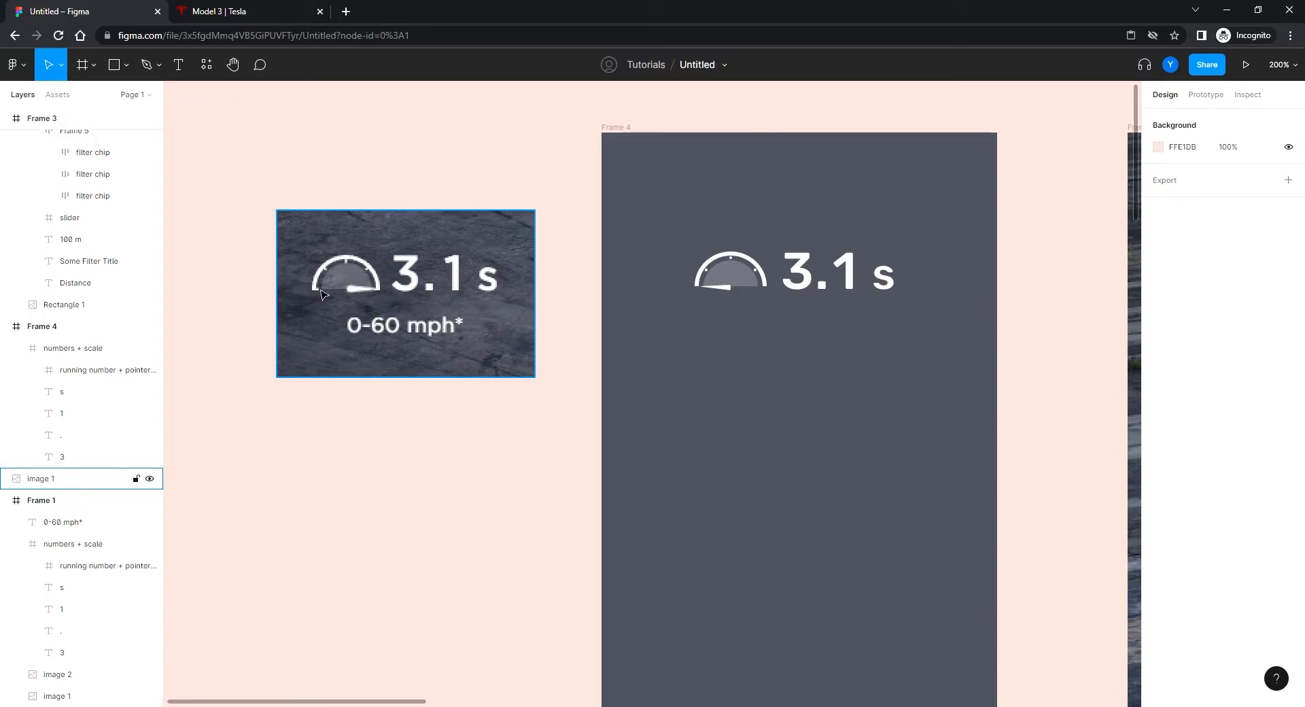
- Switch to the Tesla page, reload it to replay the speedometer animation, and return to the Figma file
{"action": "left_click", "coordinate": [217, 12]}
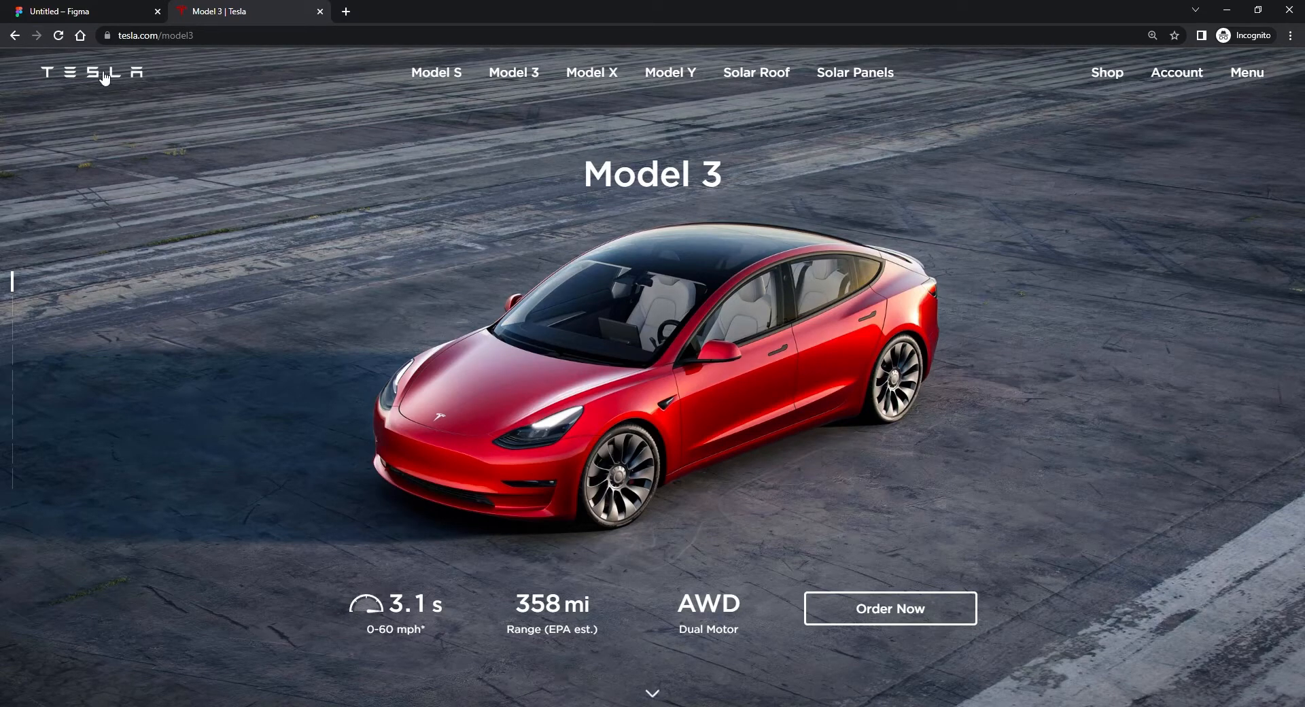
{"action": "left_click", "coordinate": [59, 35]}
{"action": "left_click", "coordinate": [74, 14]}
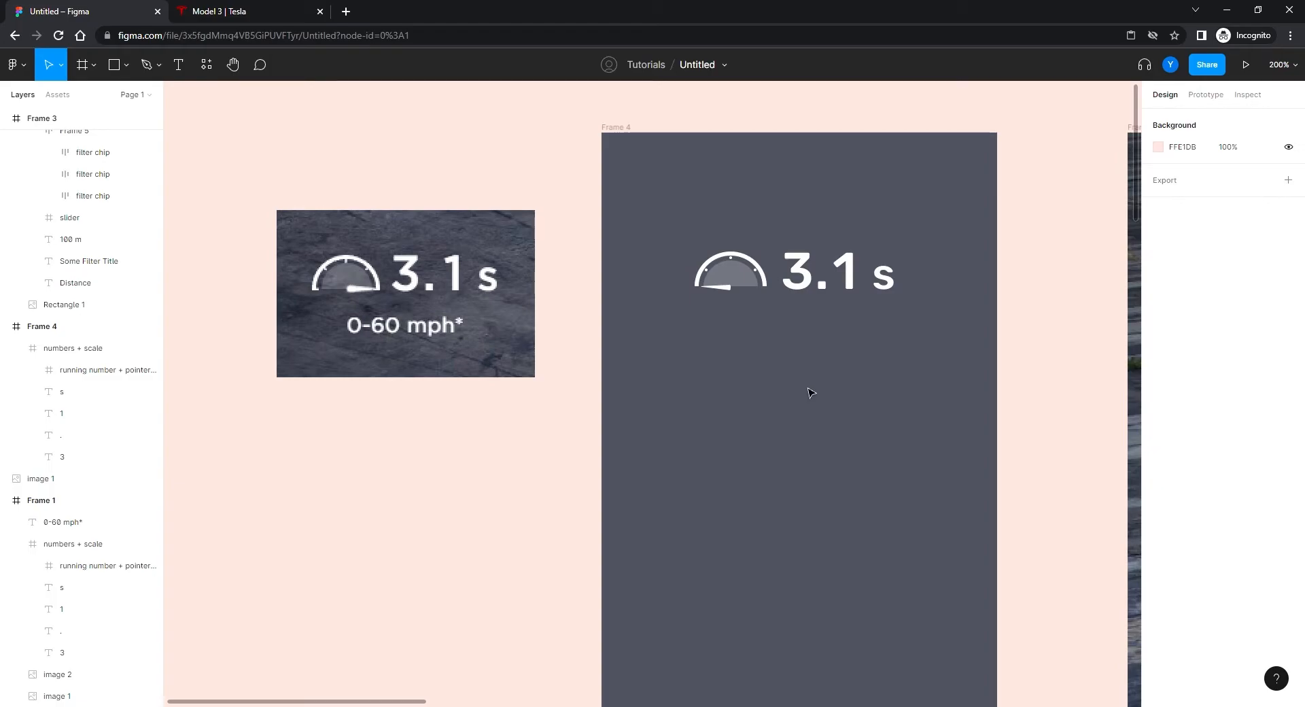
- Compare the 0-60 mph statistic in the Tesla hero frame with the isolated speedometer in Frame 4
{"action": "key", "text": "shift+0"}
{"action": "left_click_drag", "start_coordinate": [862, 436], "coordinate": [372, 221]}
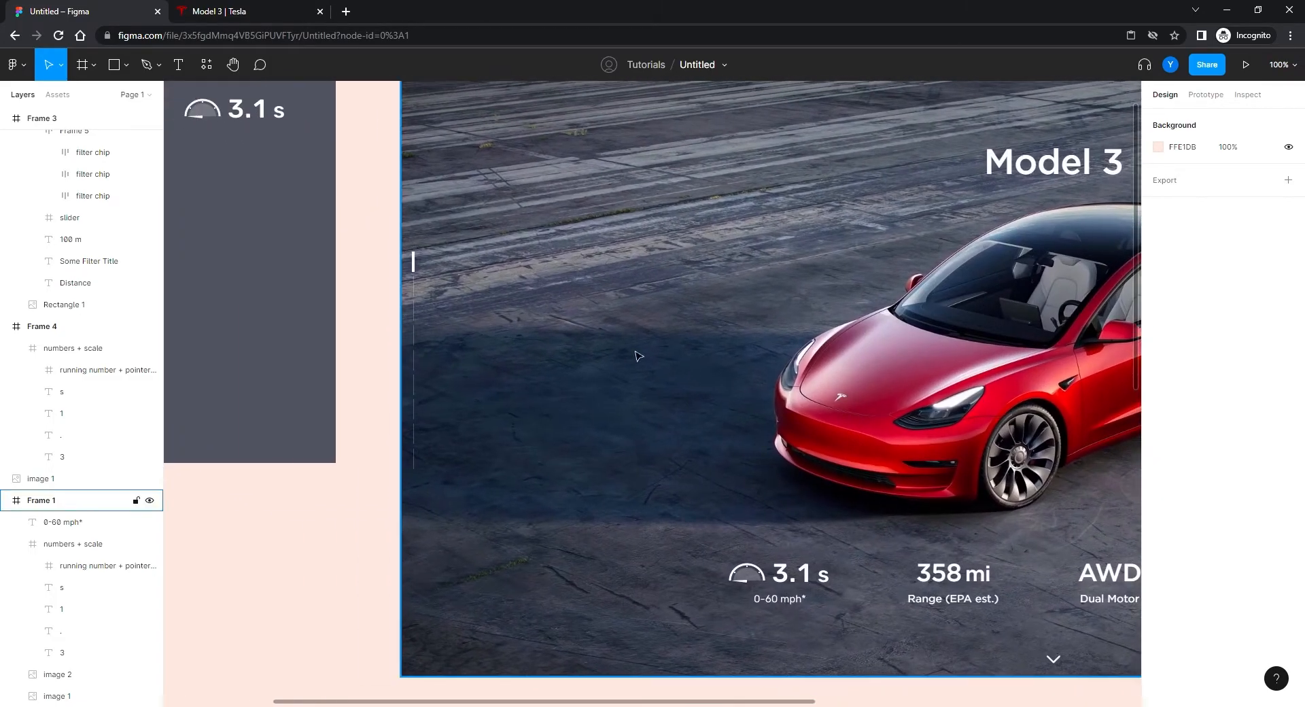
{"action": "left_click_drag", "start_coordinate": [721, 422], "coordinate": [595, 338]}
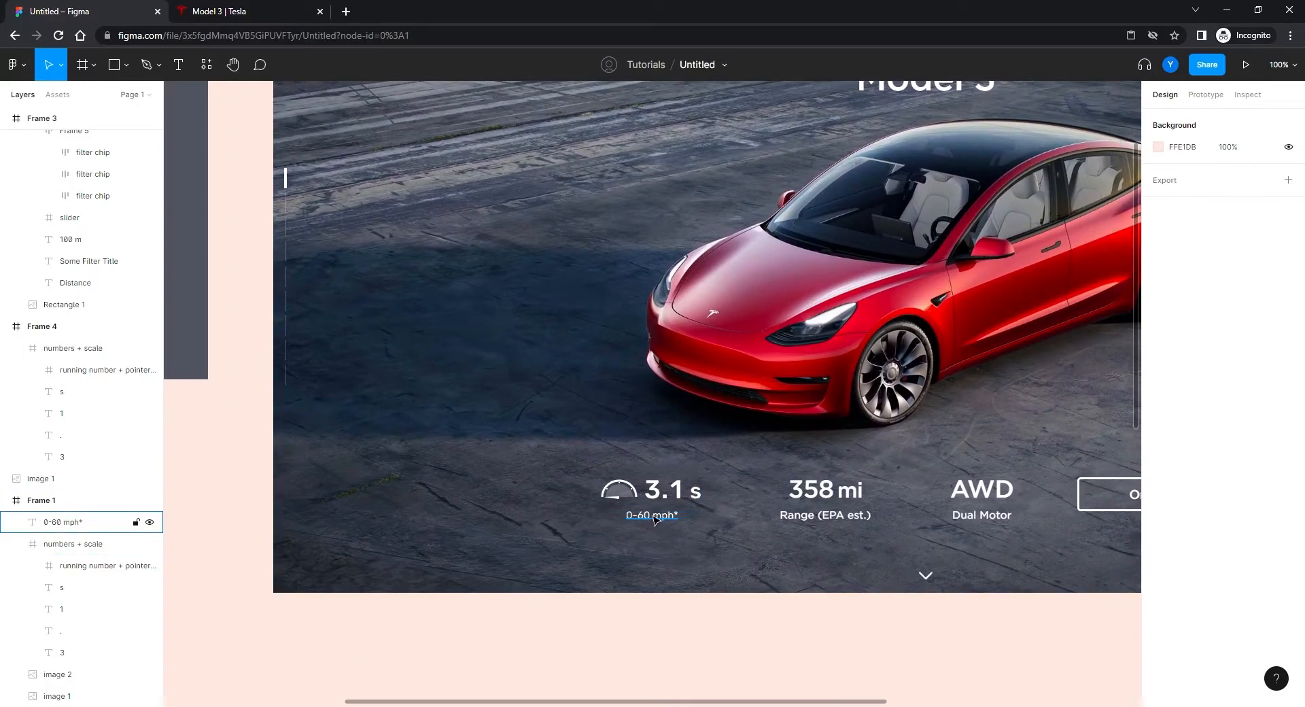
{"action": "left_click_drag", "start_coordinate": [829, 561], "coordinate": [790, 666]}
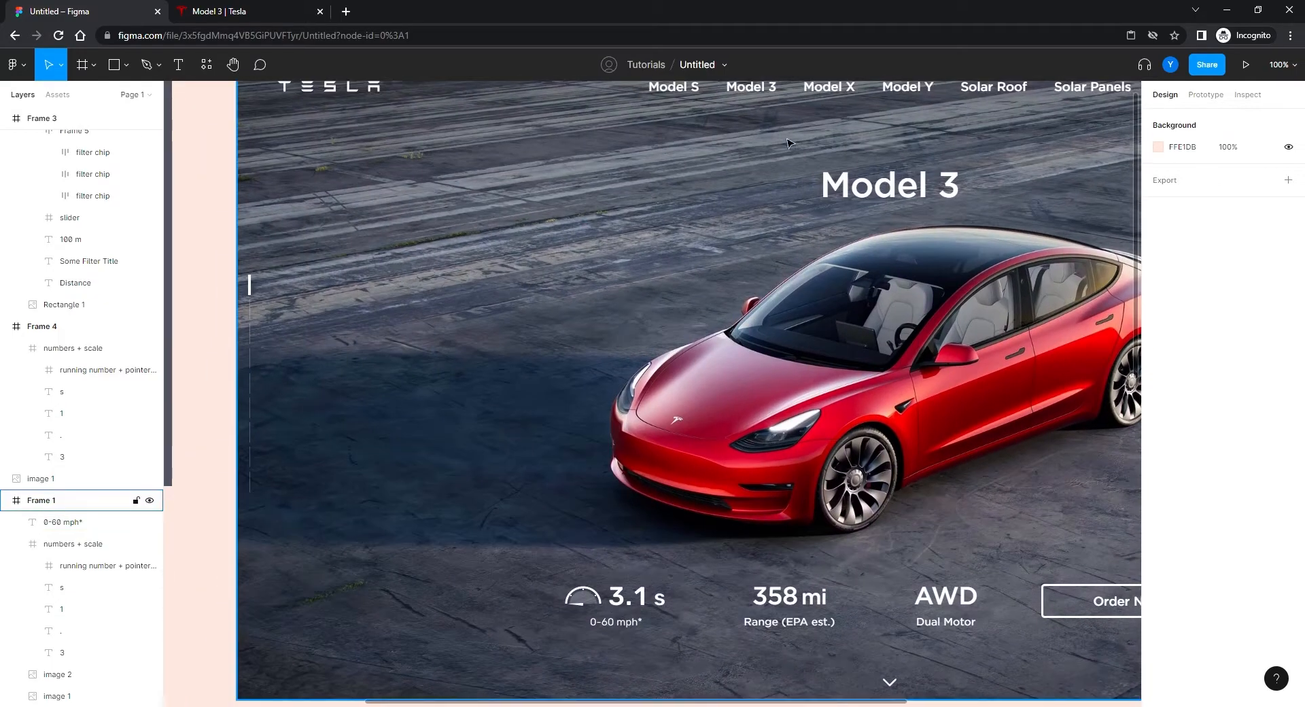
{"action": "left_click_drag", "start_coordinate": [321, 284], "coordinate": [935, 503]}
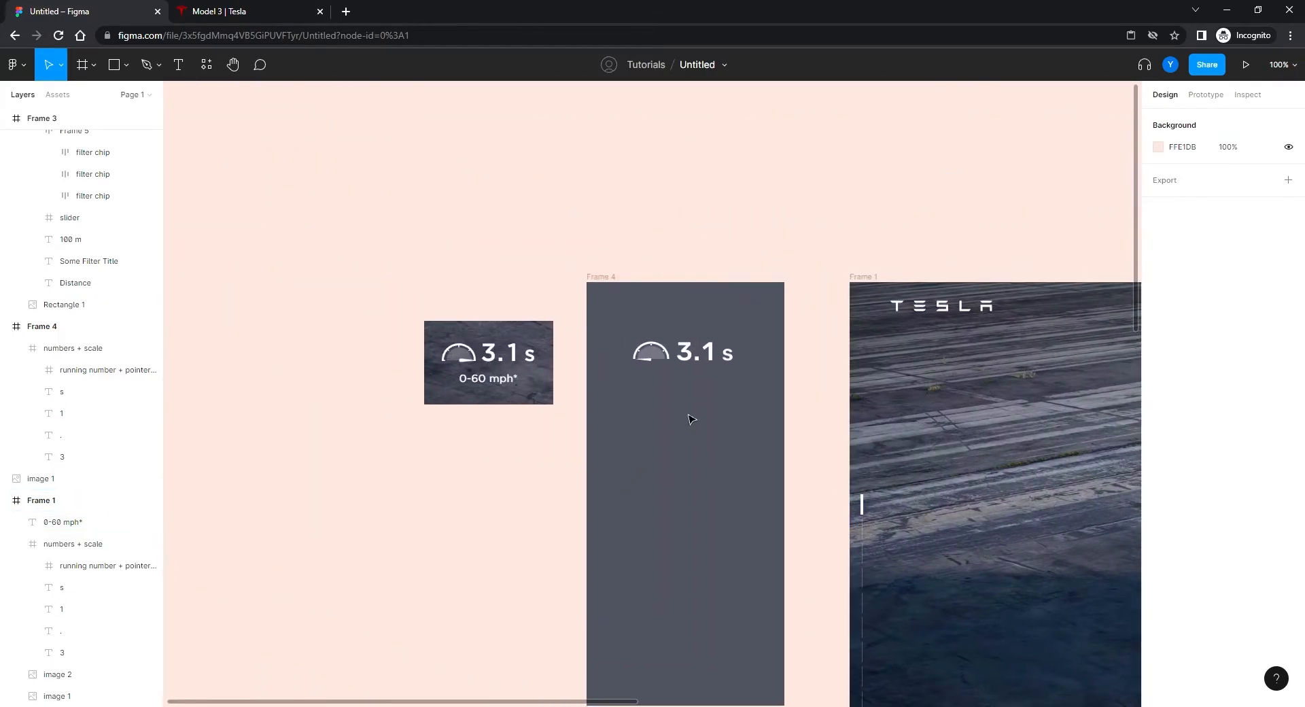
{"action": "key", "text": "plus"}
- Inspect Frame 4's speedometer layers, from the first digit and the numbers + scale group down to the nested pointer on circ frame
{"action": "double_click", "coordinate": [716, 325]}
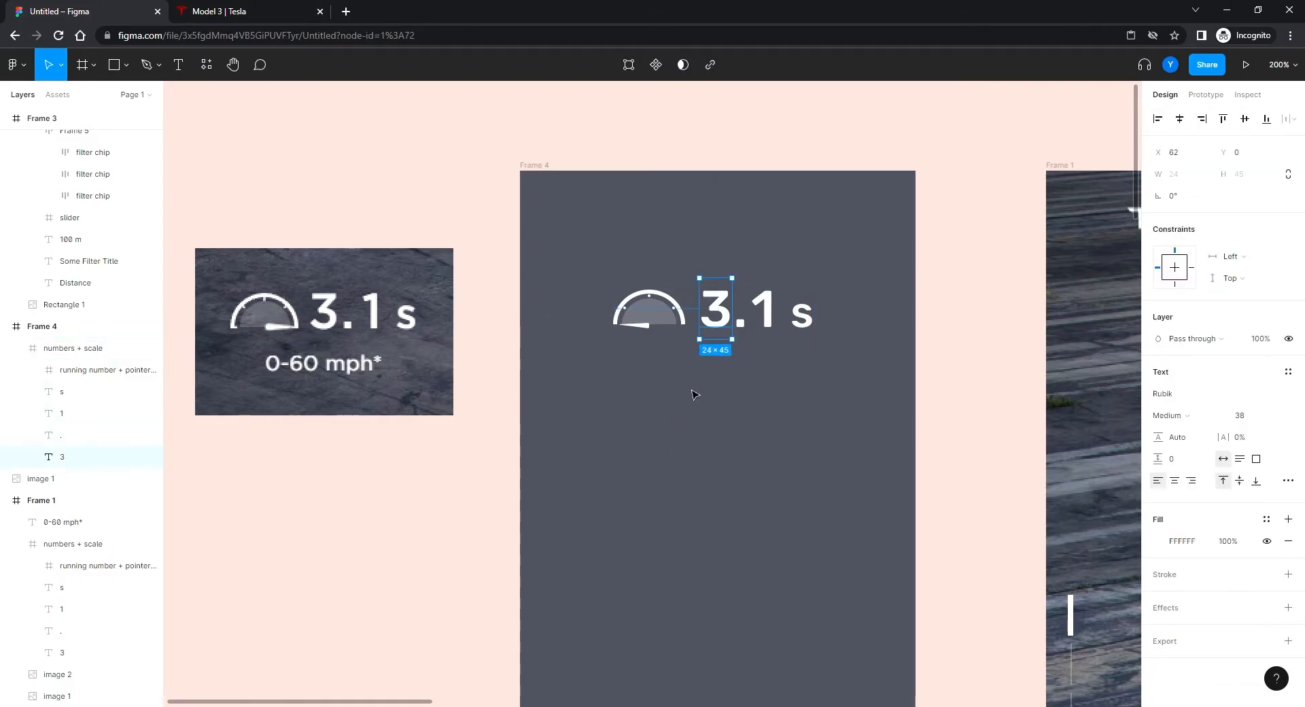
{"action": "left_click", "coordinate": [75, 349]}
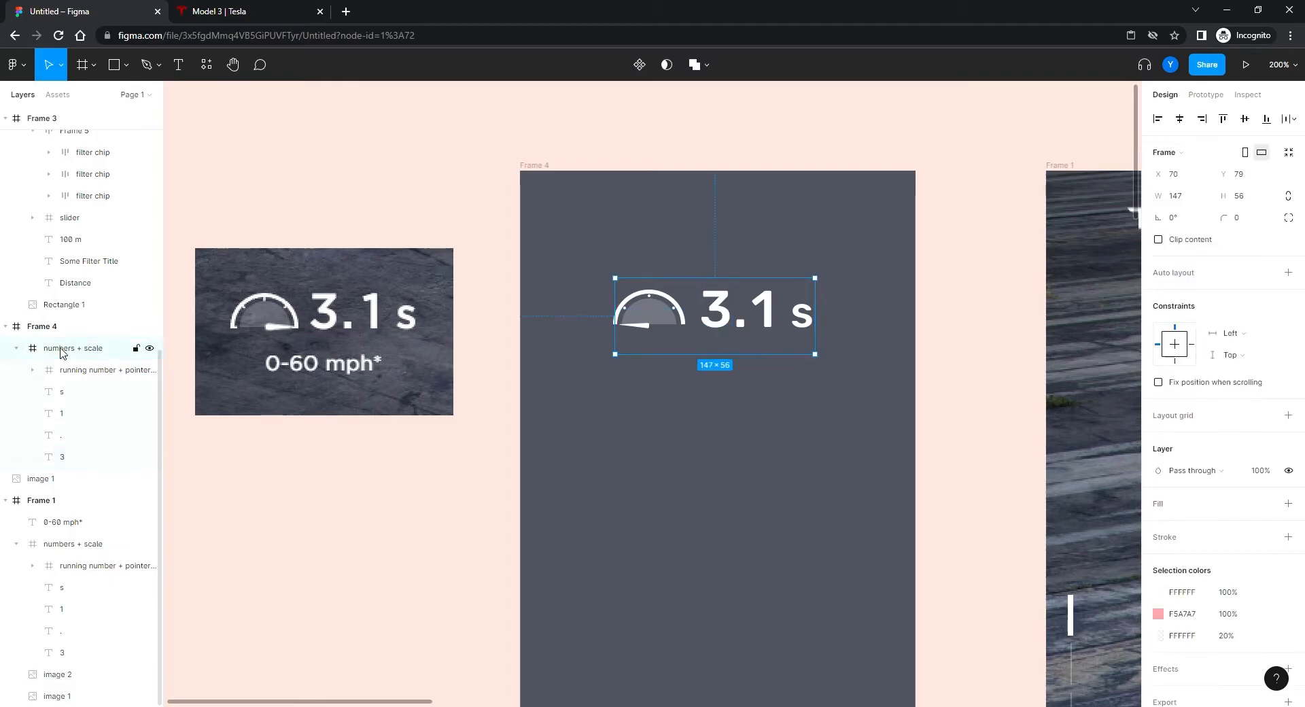
{"action": "left_click", "coordinate": [90, 374]}
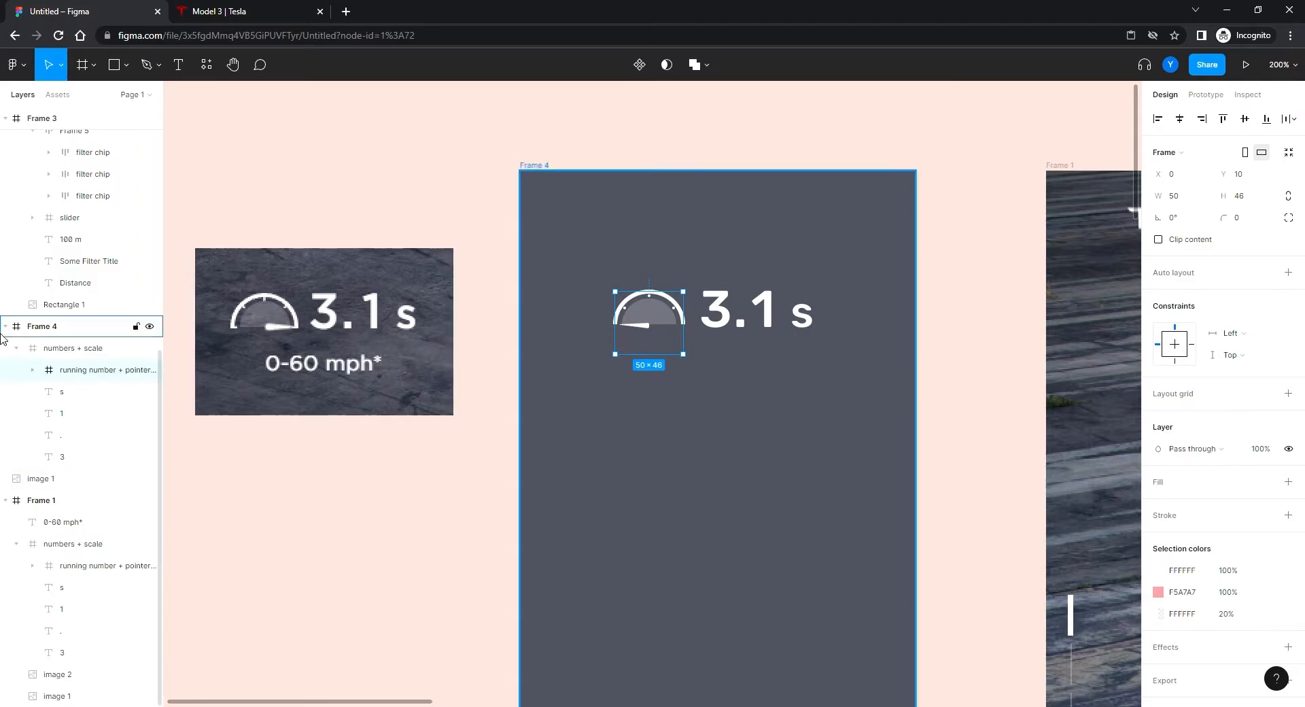
{"action": "left_click", "coordinate": [32, 370]}
{"action": "left_click", "coordinate": [49, 456]}
{"action": "left_click", "coordinate": [97, 462]}
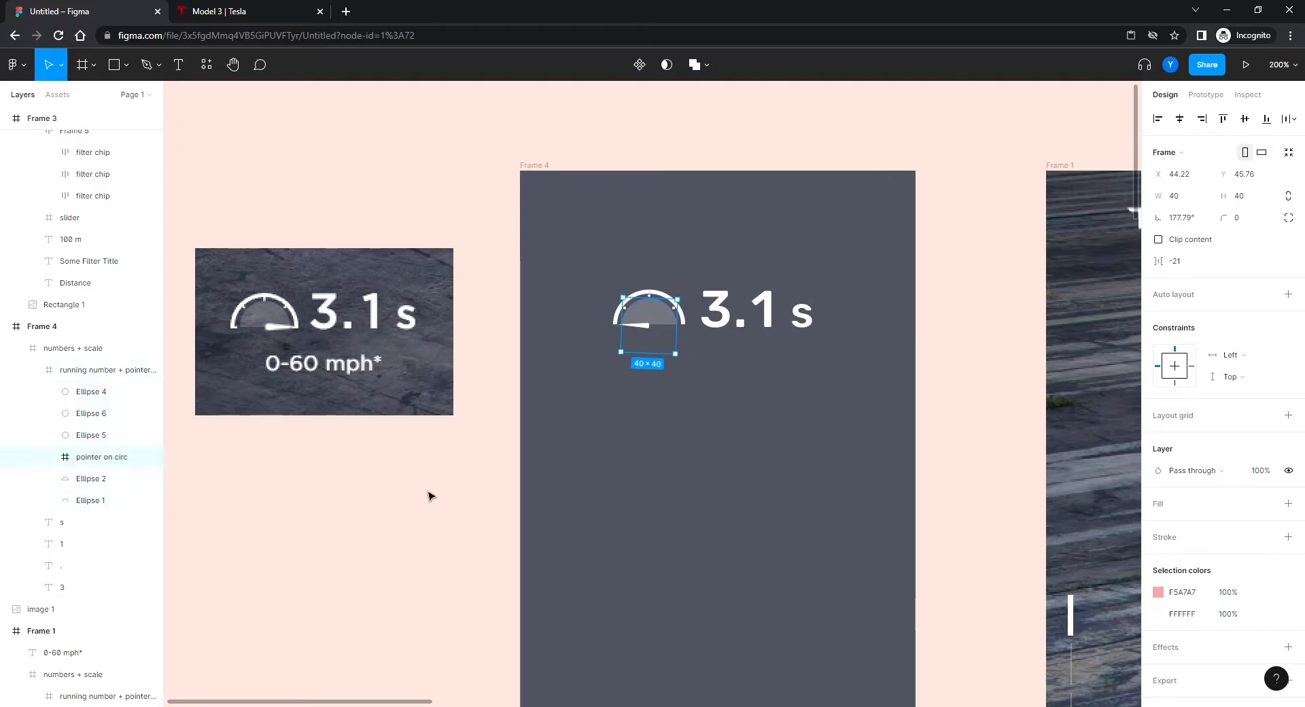
{"action": "scroll", "coordinate": [680, 471], "scroll_direction": "up", "scroll_amount": 5}
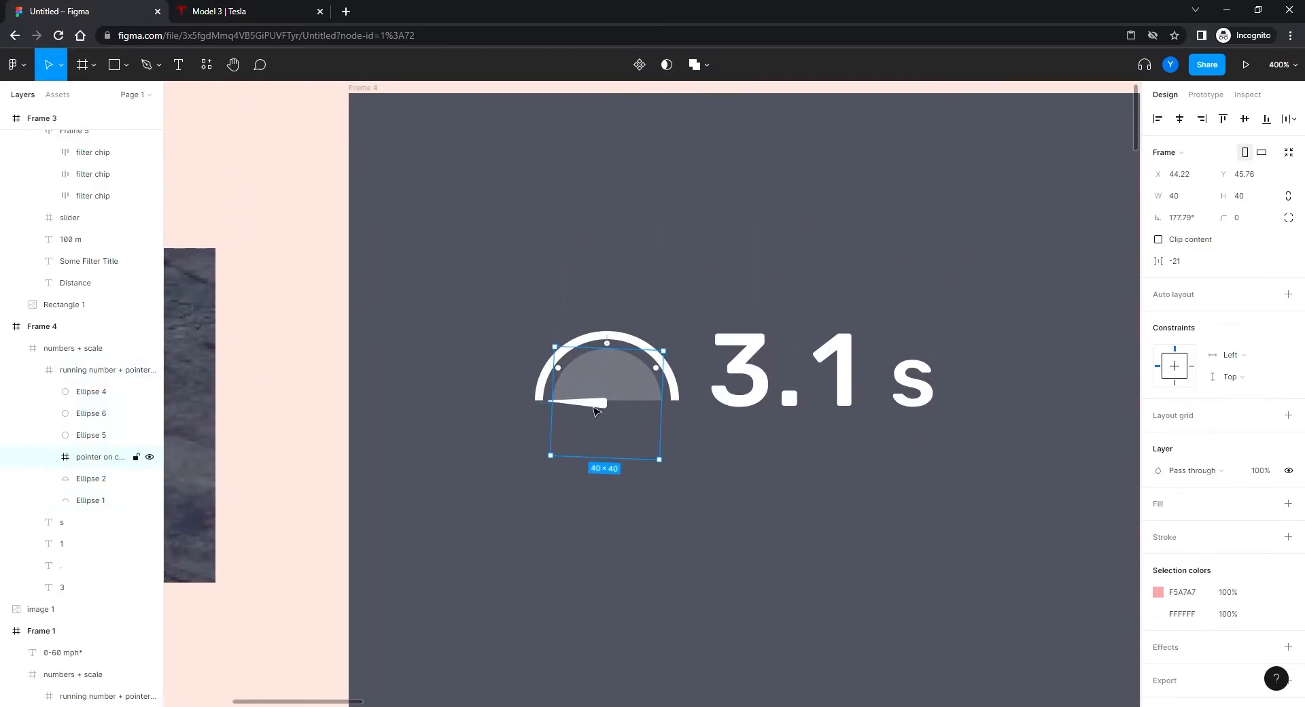
{"action": "left_click", "coordinate": [48, 457]}
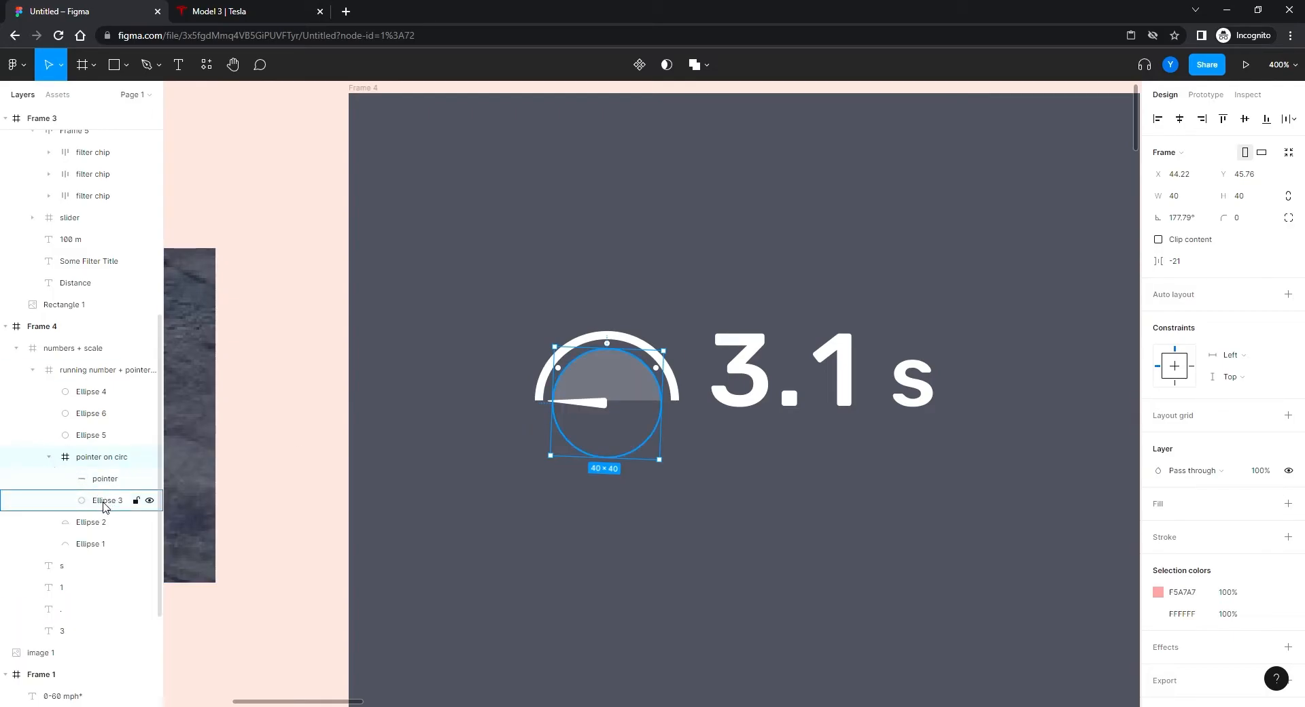
{"action": "left_click", "coordinate": [49, 457]}
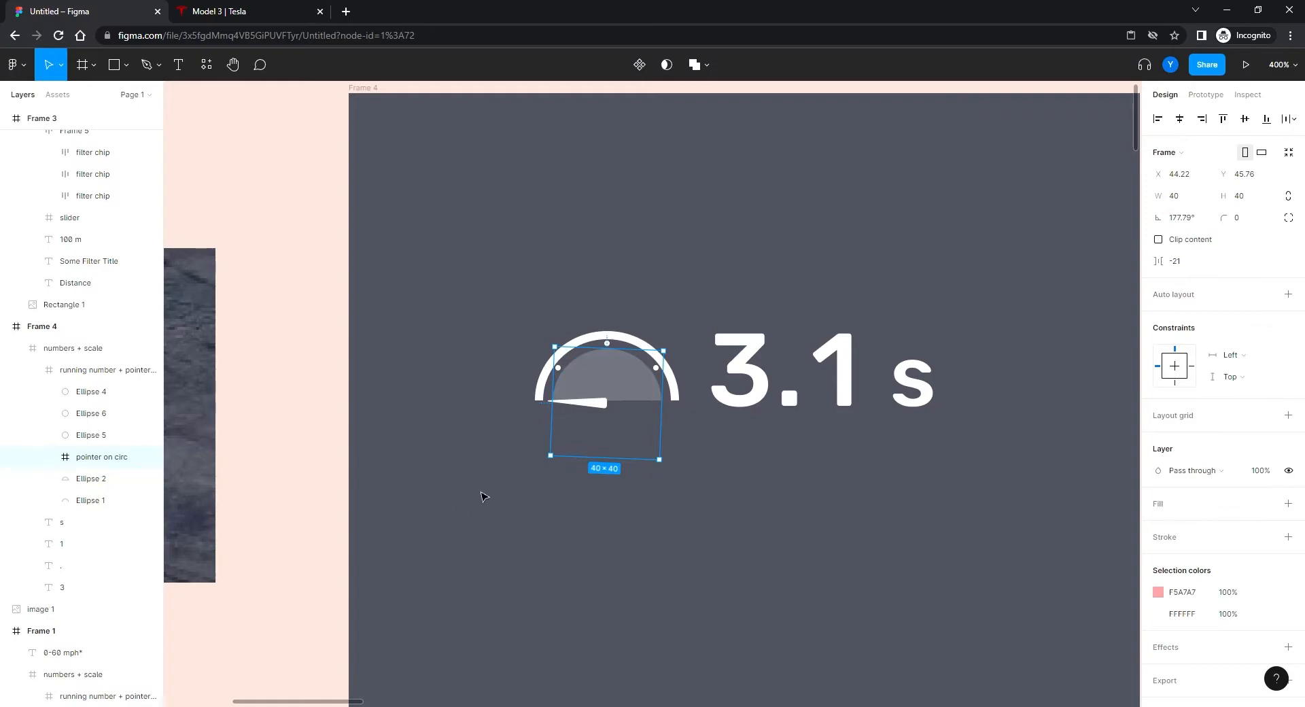
- Try rotating the pointer on circ frame to about 63°, undo the rotation and clear the selection
{"action": "left_click_drag", "start_coordinate": [544, 457], "coordinate": [583, 327]}
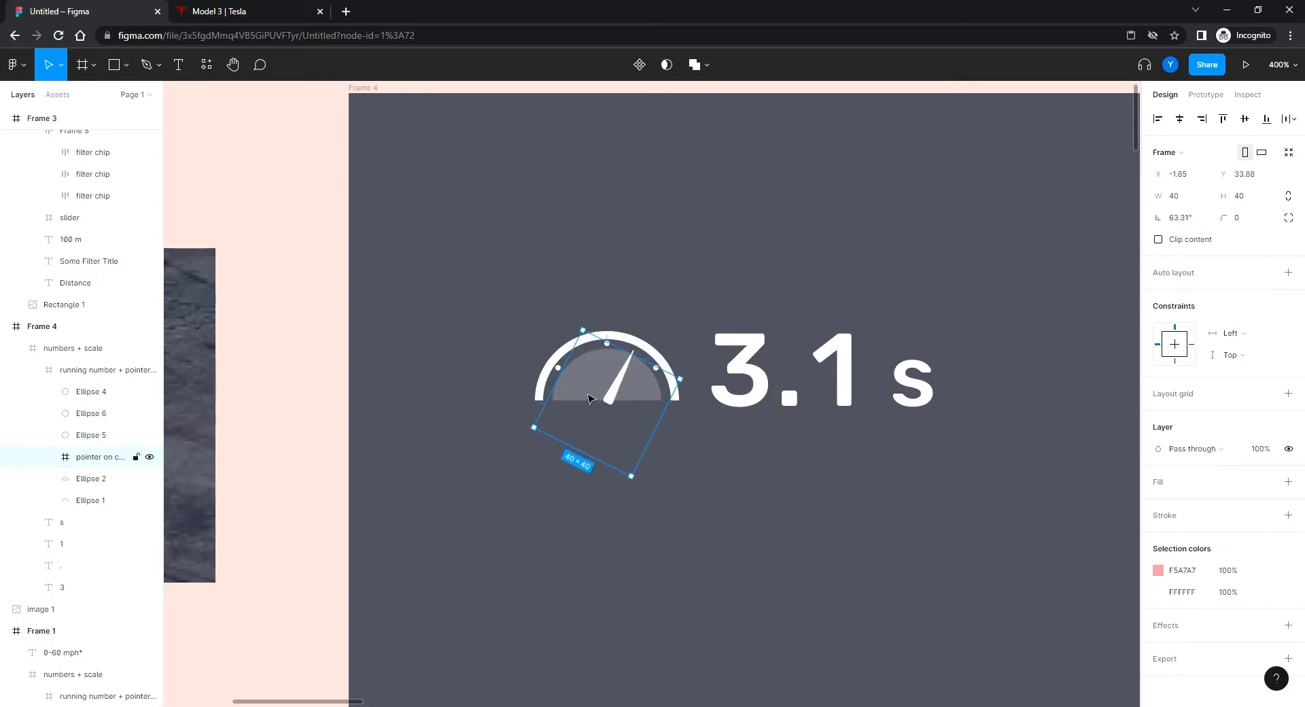
{"action": "key", "text": "ctrl+z"}
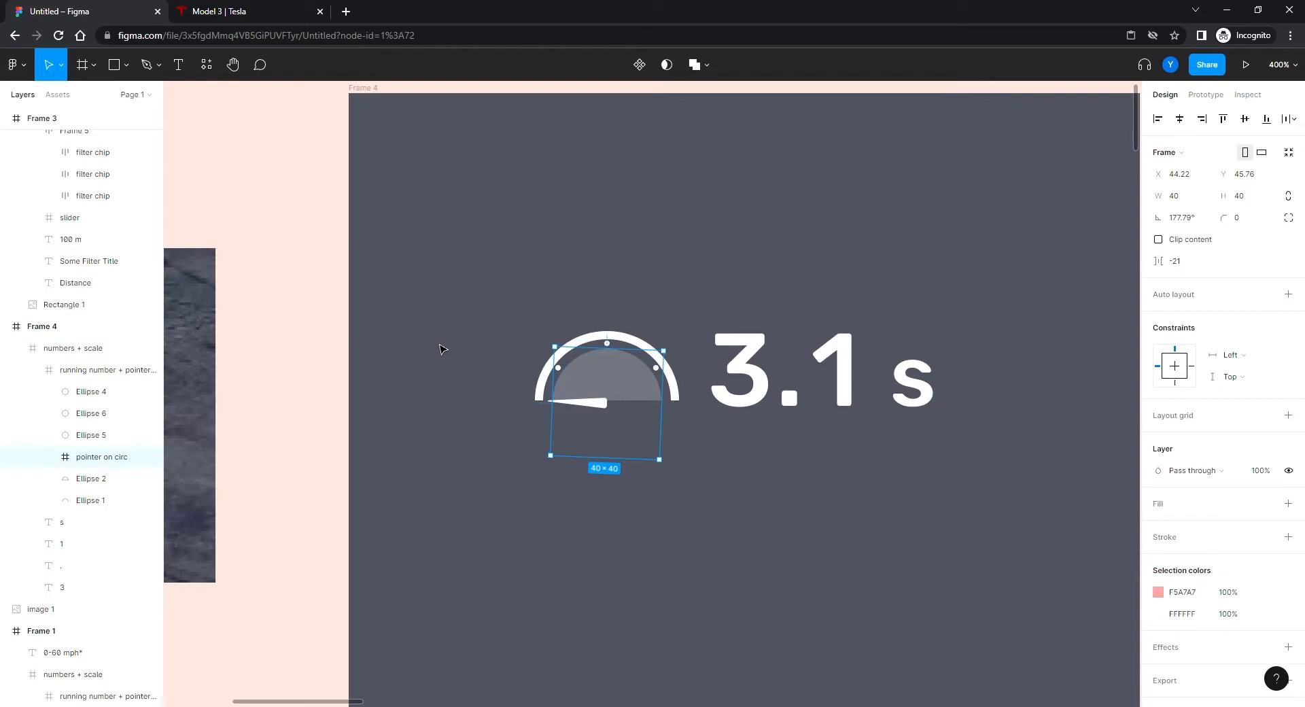
{"action": "left_click", "coordinate": [46, 459]}
{"action": "left_click", "coordinate": [50, 463]}
{"action": "left_click", "coordinate": [455, 509]}
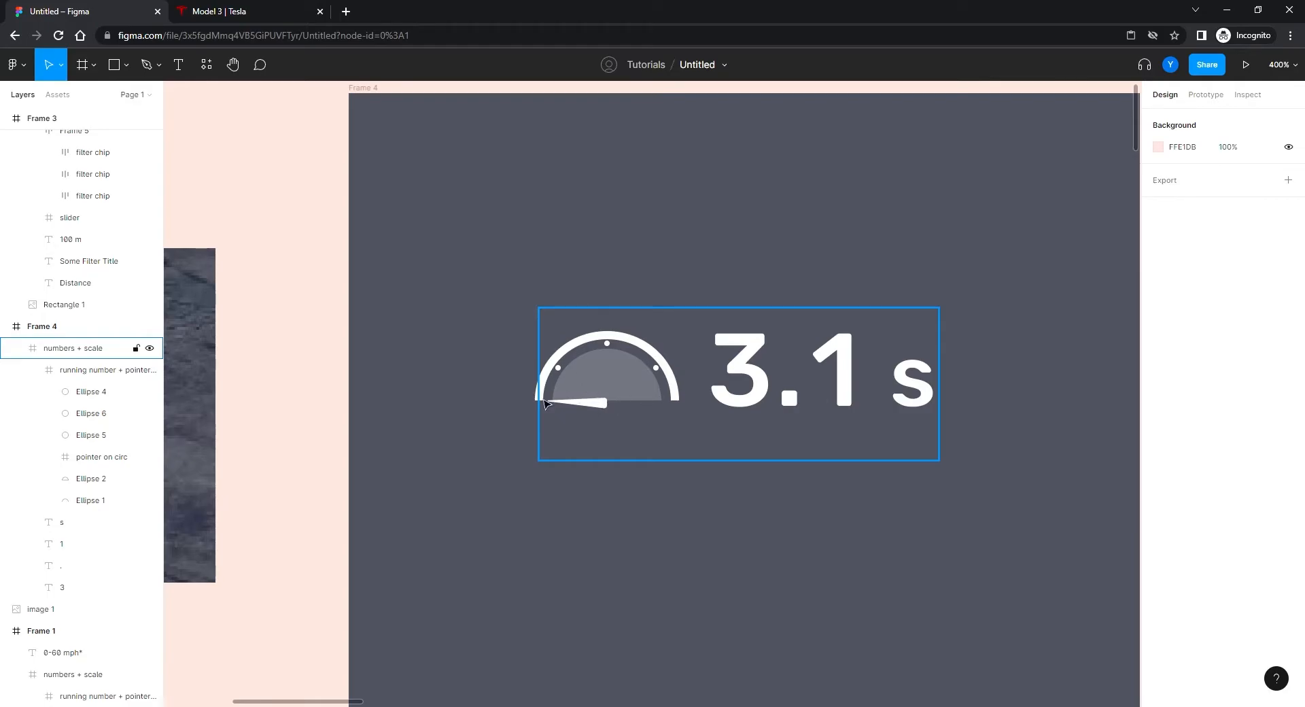
- Replace the digit 3 in Frame 4's speedometer reading with 0
{"action": "left_click", "coordinate": [739, 378]}
{"action": "left_click", "coordinate": [739, 378]}
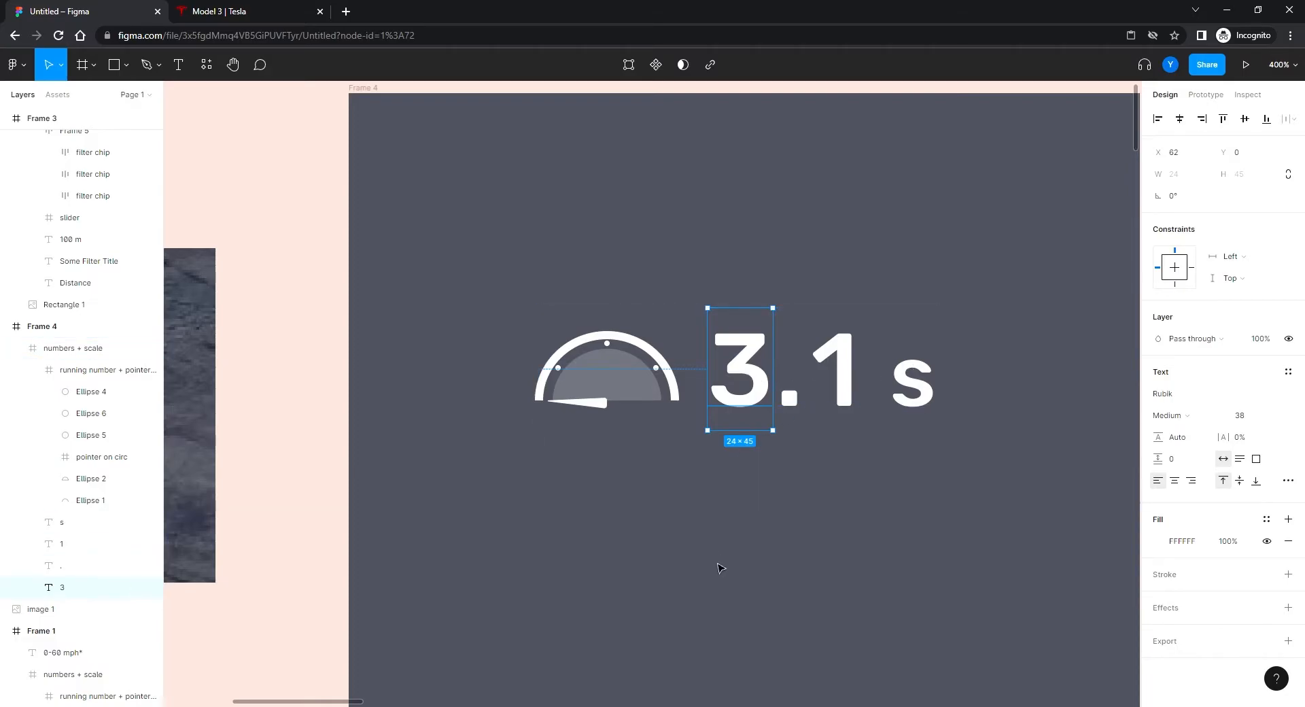
{"action": "double_click", "coordinate": [741, 372]}
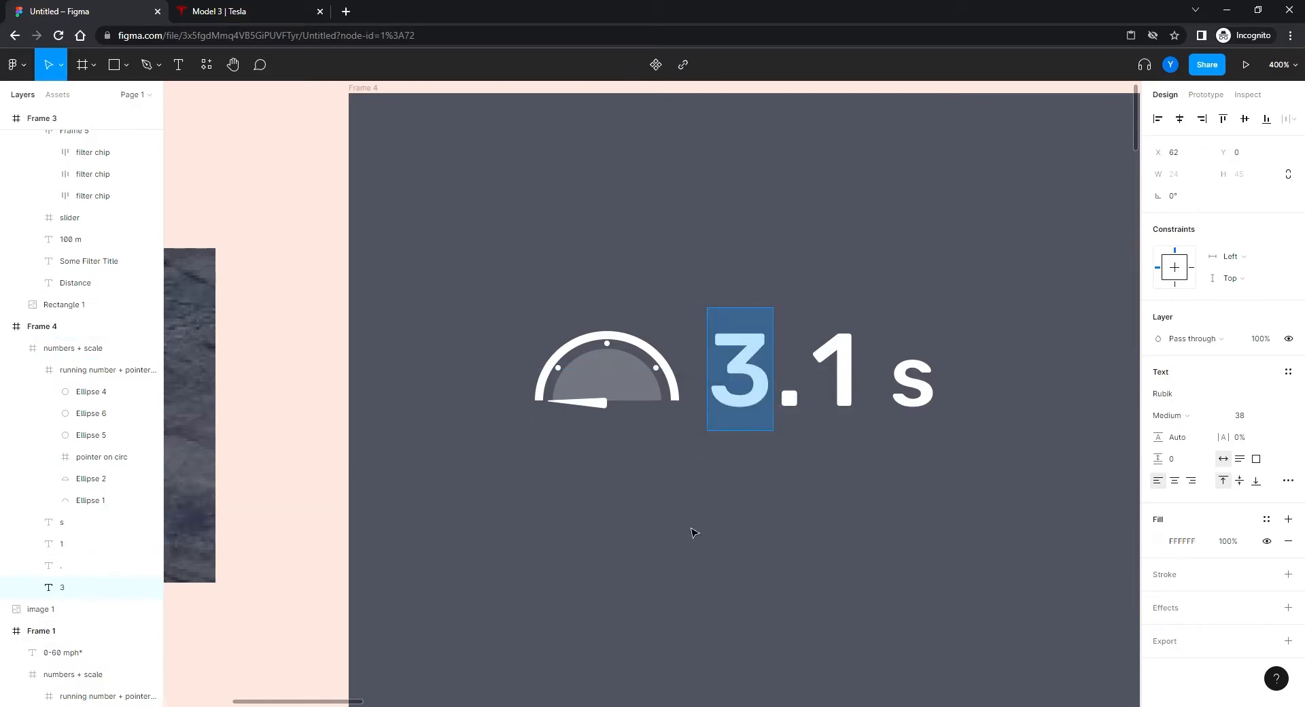
{"action": "type", "text": "0"}
- Add a 1 on the line below the 0 in the same text layer, removing the surplus repeated digits
{"action": "key", "text": "Return"}
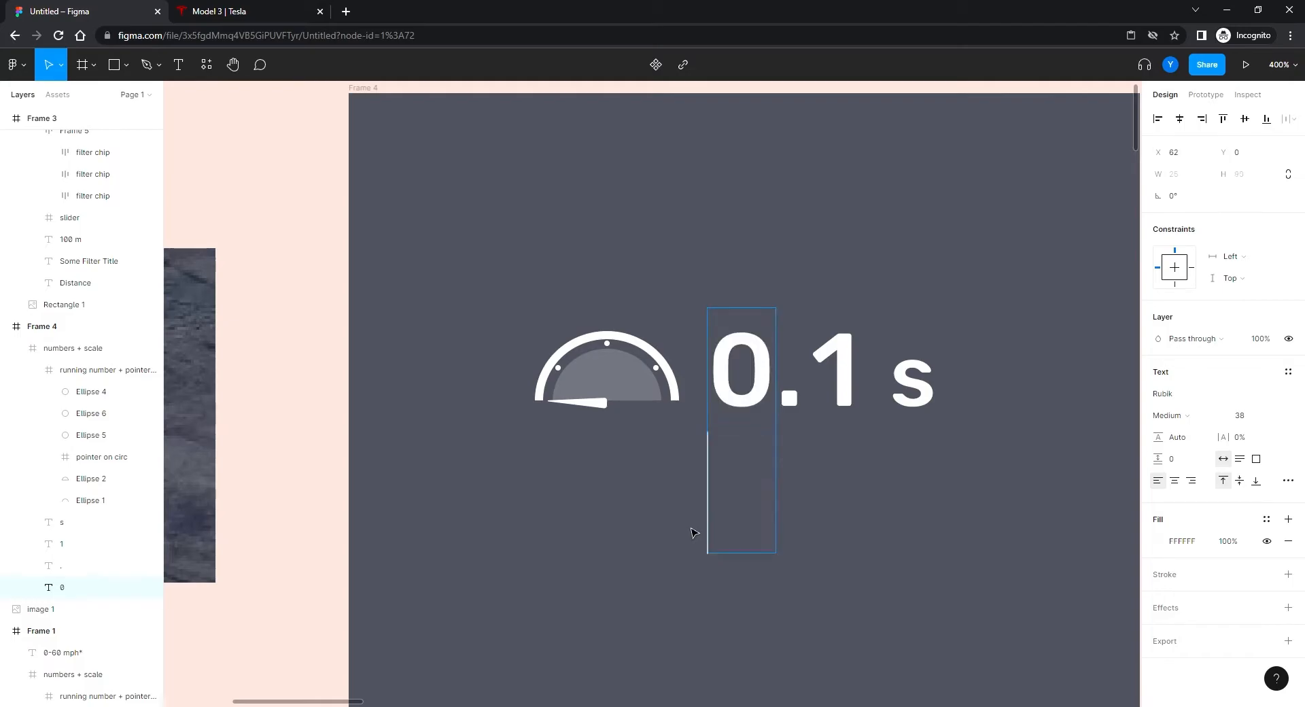
{"action": "type", "text": "1"}
{"action": "key", "text": "Return"}
{"action": "type", "text": "1"}
{"action": "key", "text": "Return"}
{"action": "type", "text": "1"}
{"action": "key", "text": "Return"}
{"action": "type", "text": "1"}
{"action": "key", "text": "BackSpace"}
{"action": "key", "text": "BackSpace"}
{"action": "key", "text": "BackSpace"}
{"action": "key", "text": "BackSpace"}
{"action": "key", "text": "BackSpace"}
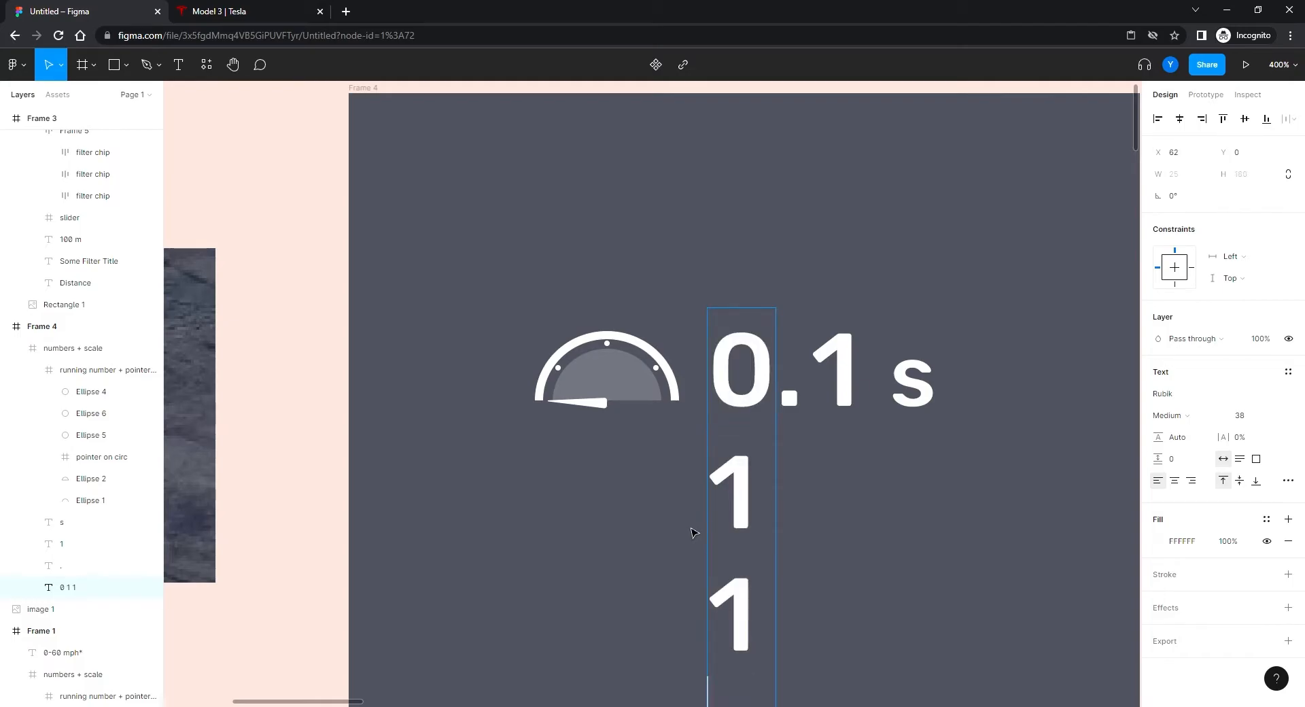
{"action": "type", "text": "-"}
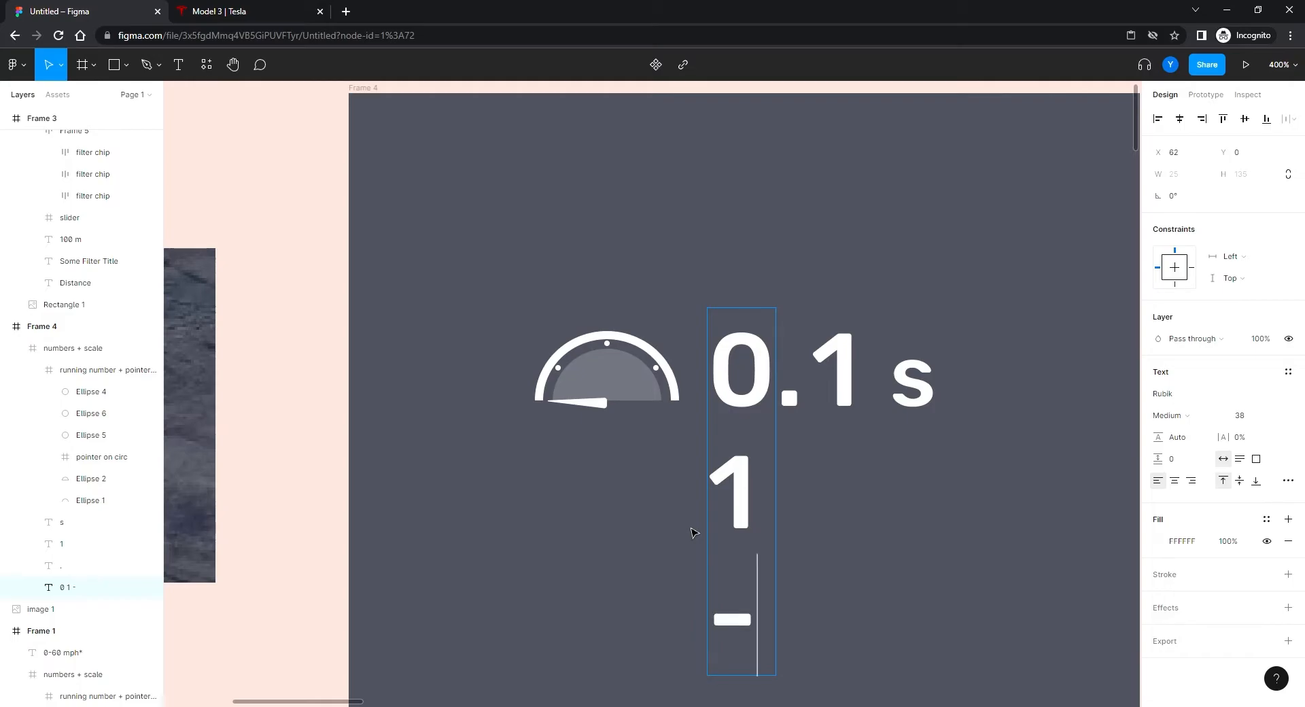
{"action": "key", "text": "Escape"}
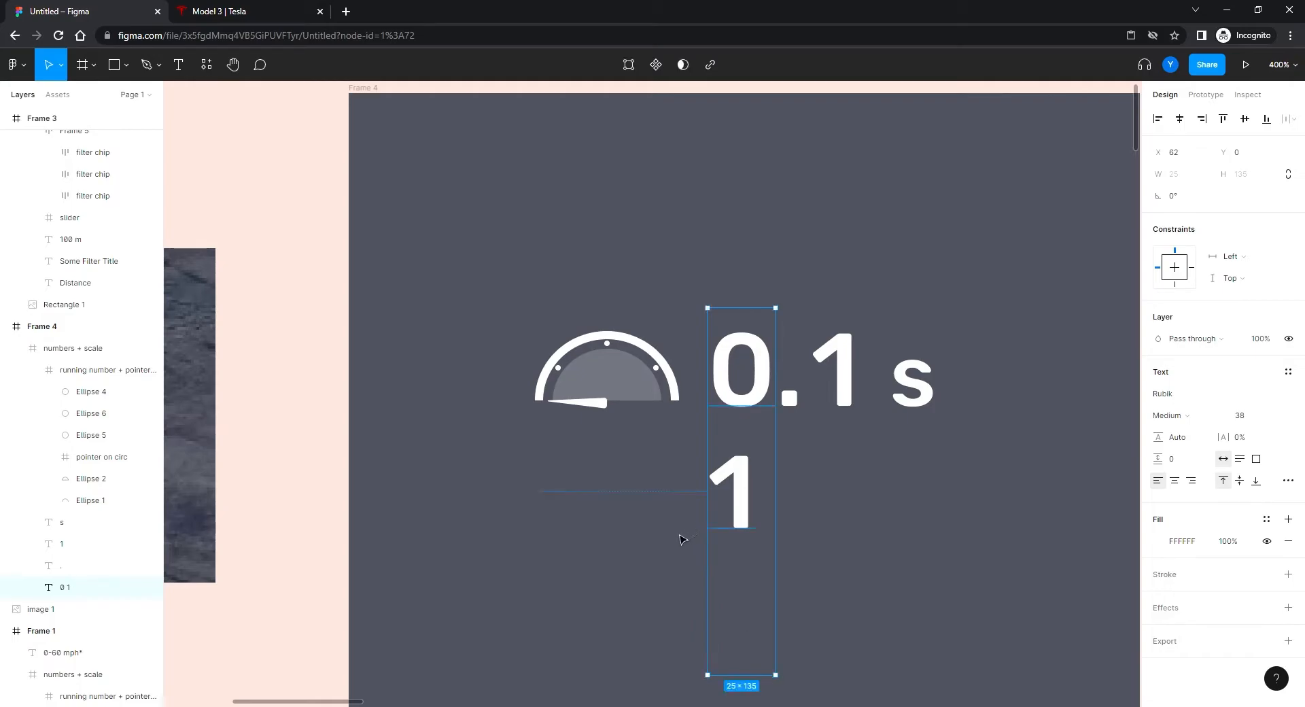
- Extend Frame 4's digit column below the 1 with the digits 2 through 9, one per line
{"action": "key", "text": "shift+0"}
{"action": "left_click_drag", "start_coordinate": [697, 468], "coordinate": [643, 530]}
{"action": "double_click", "coordinate": [628, 294]}
{"action": "left_click", "coordinate": [623, 332]}
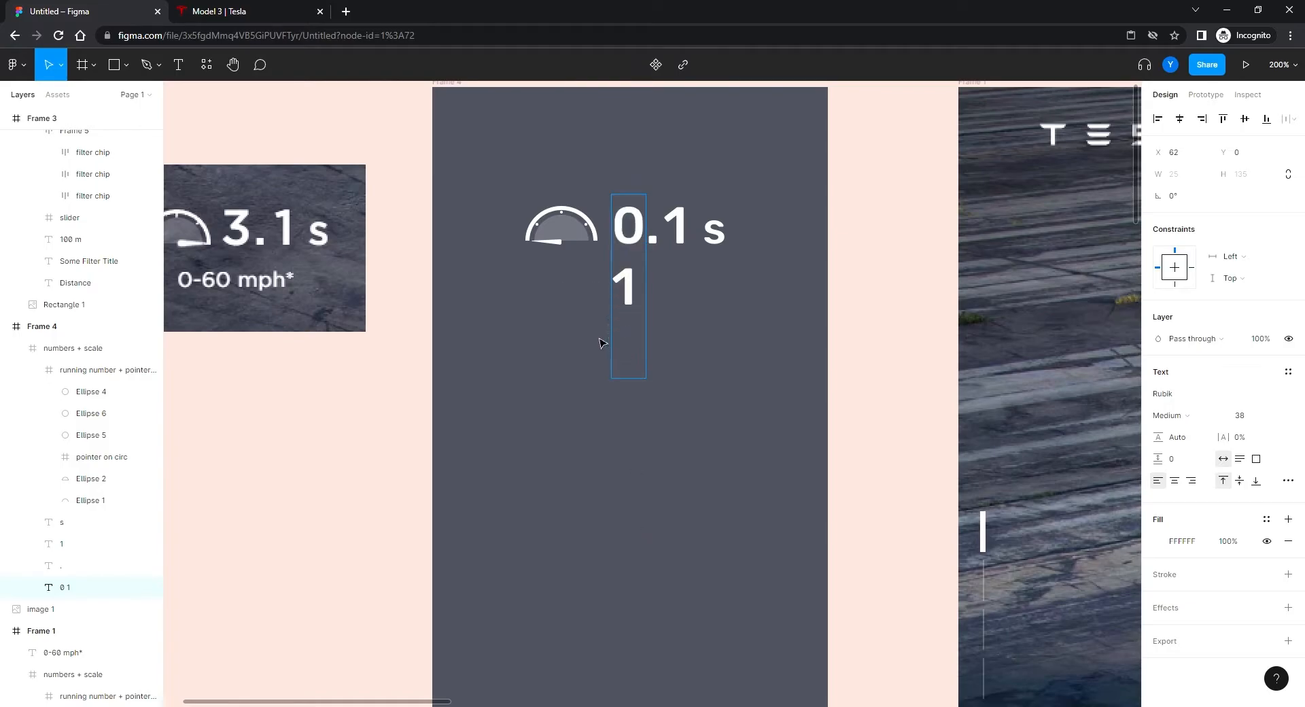
{"action": "type", "text": "2"}
{"action": "key", "text": "Return"}
{"action": "type", "text": "3"}
{"action": "key", "text": "Return"}
{"action": "type", "text": "4"}
{"action": "key", "text": "Return"}
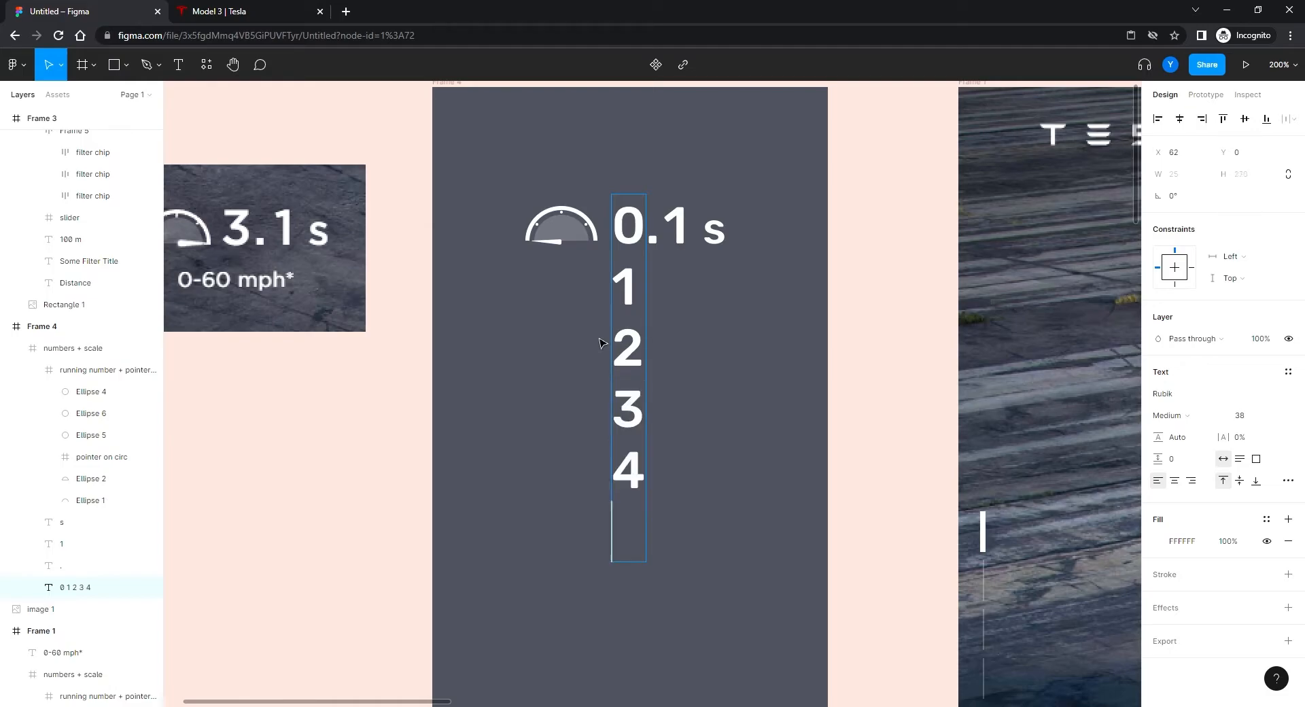
{"action": "type", "text": "5"}
{"action": "key", "text": "Return"}
{"action": "type", "text": "6"}
{"action": "key", "text": "Return"}
{"action": "type", "text": "7"}
{"action": "key", "text": "Return"}
{"action": "type", "text": "8"}
{"action": "key", "text": "Return"}
{"action": "type", "text": "9"}
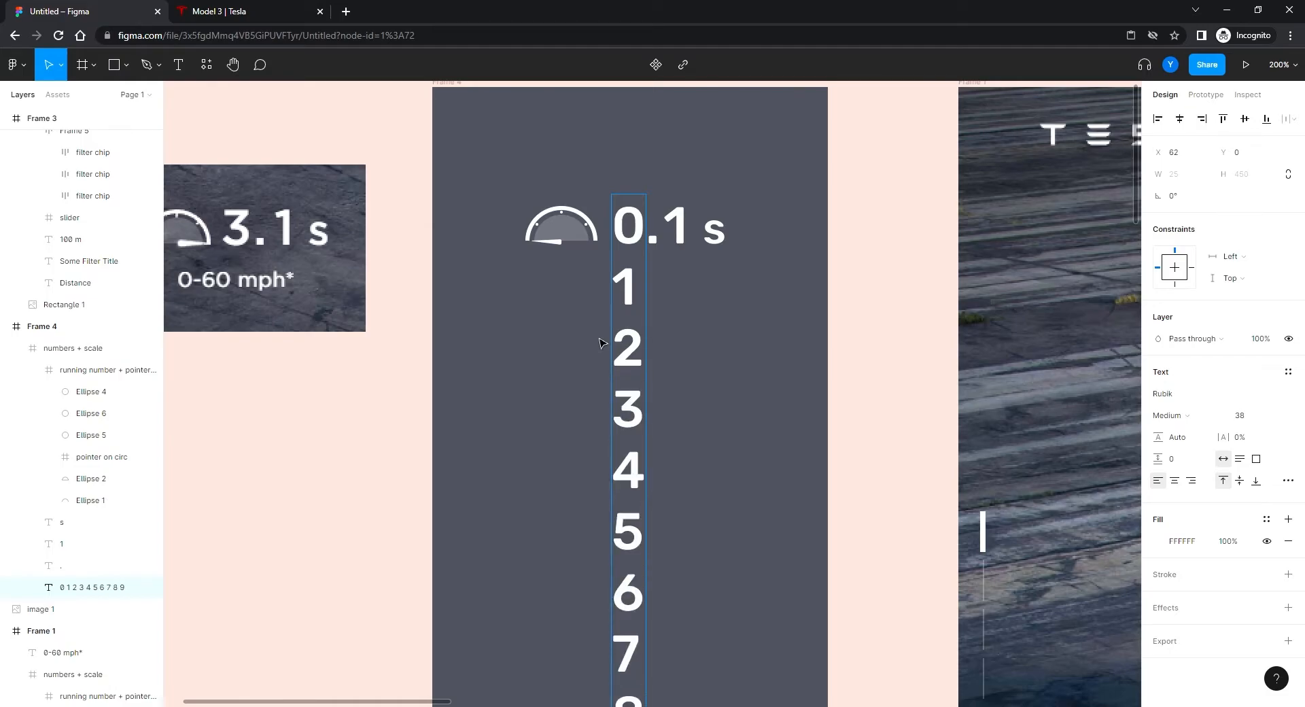
{"action": "key", "text": "Escape"}
- Center-align the text of the 0 to 9 digit column in Frame 4
{"action": "left_click_drag", "start_coordinate": [522, 539], "coordinate": [463, 357]}
{"action": "left_click_drag", "start_coordinate": [469, 224], "coordinate": [538, 340]}
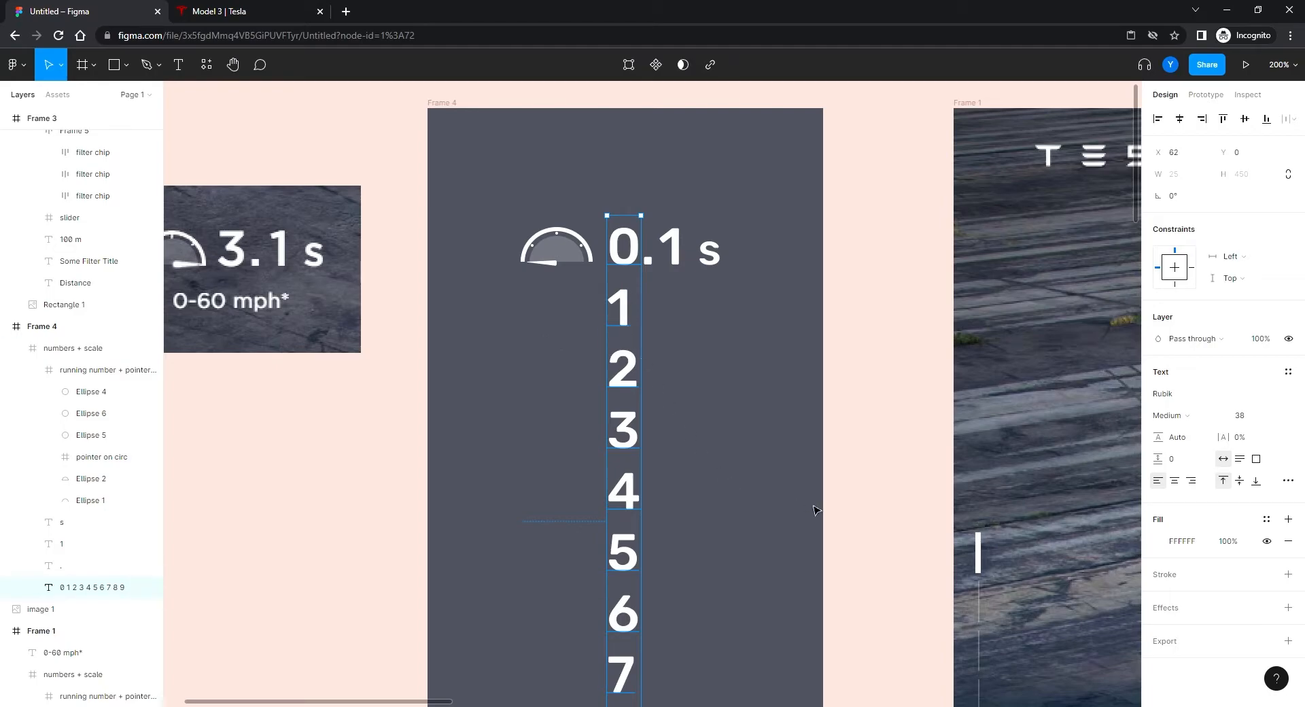
{"action": "left_click", "coordinate": [1174, 482]}
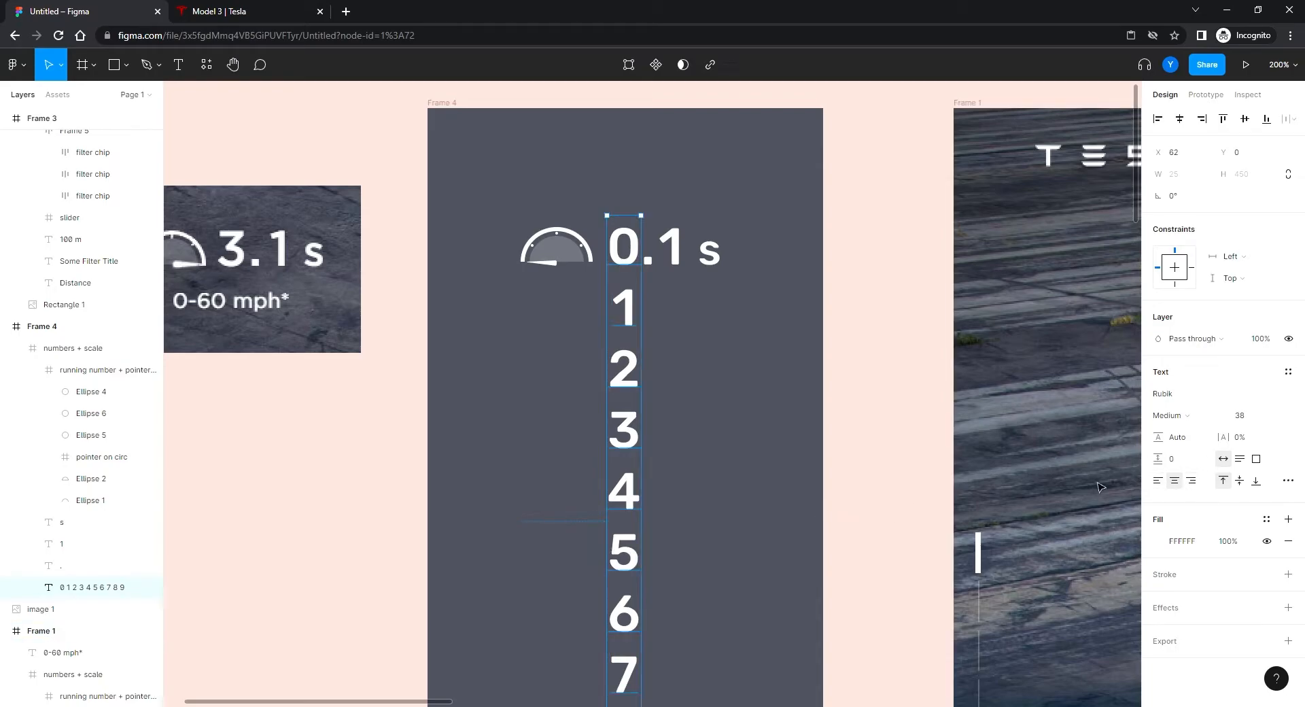
- Enlarge the browser's page zoom so the interface is bigger and clear the layer selection
{"action": "right_click", "coordinate": [621, 302]}
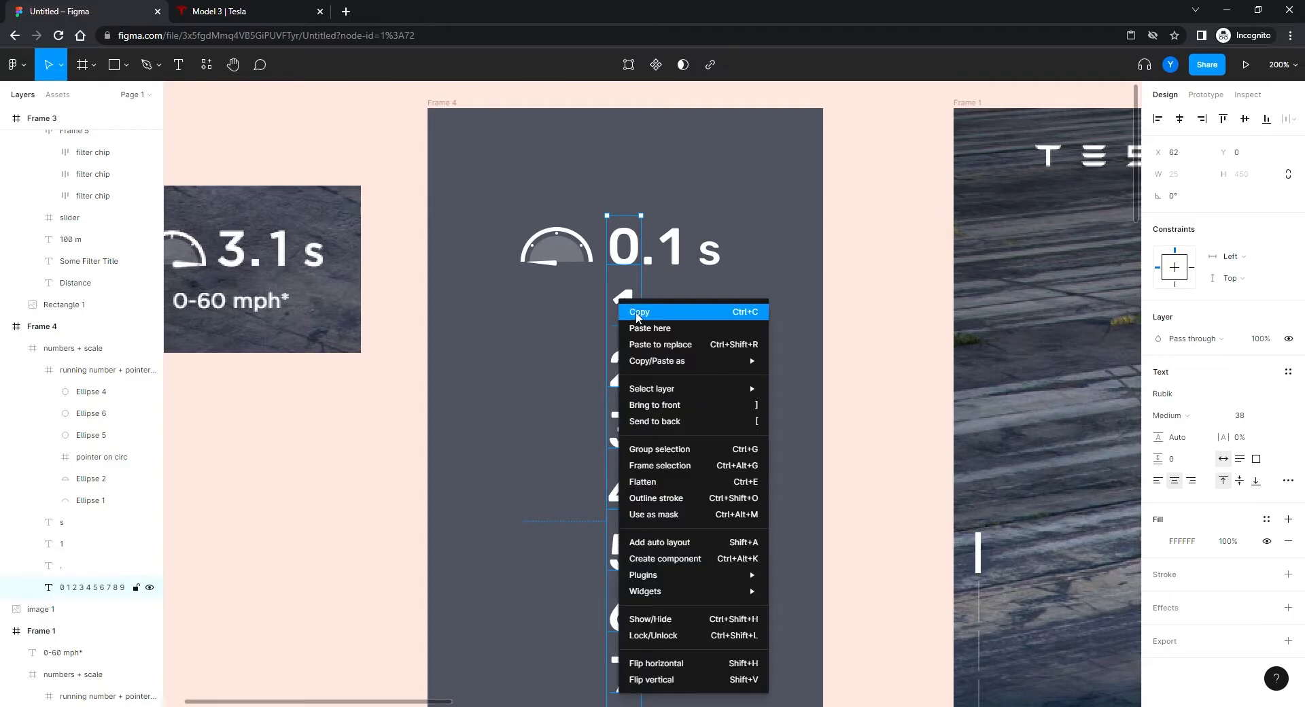
{"action": "left_click", "coordinate": [895, 231]}
{"action": "left_click", "coordinate": [1293, 41]}
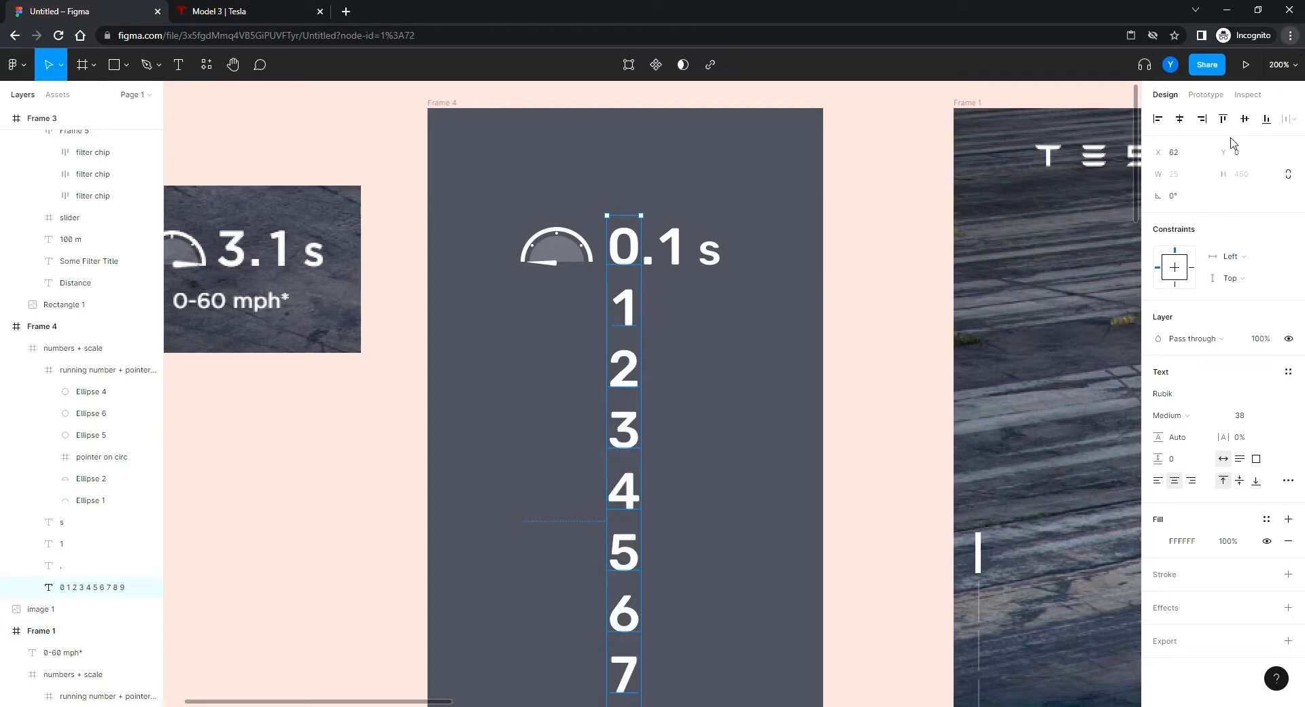
{"action": "left_click", "coordinate": [1250, 148]}
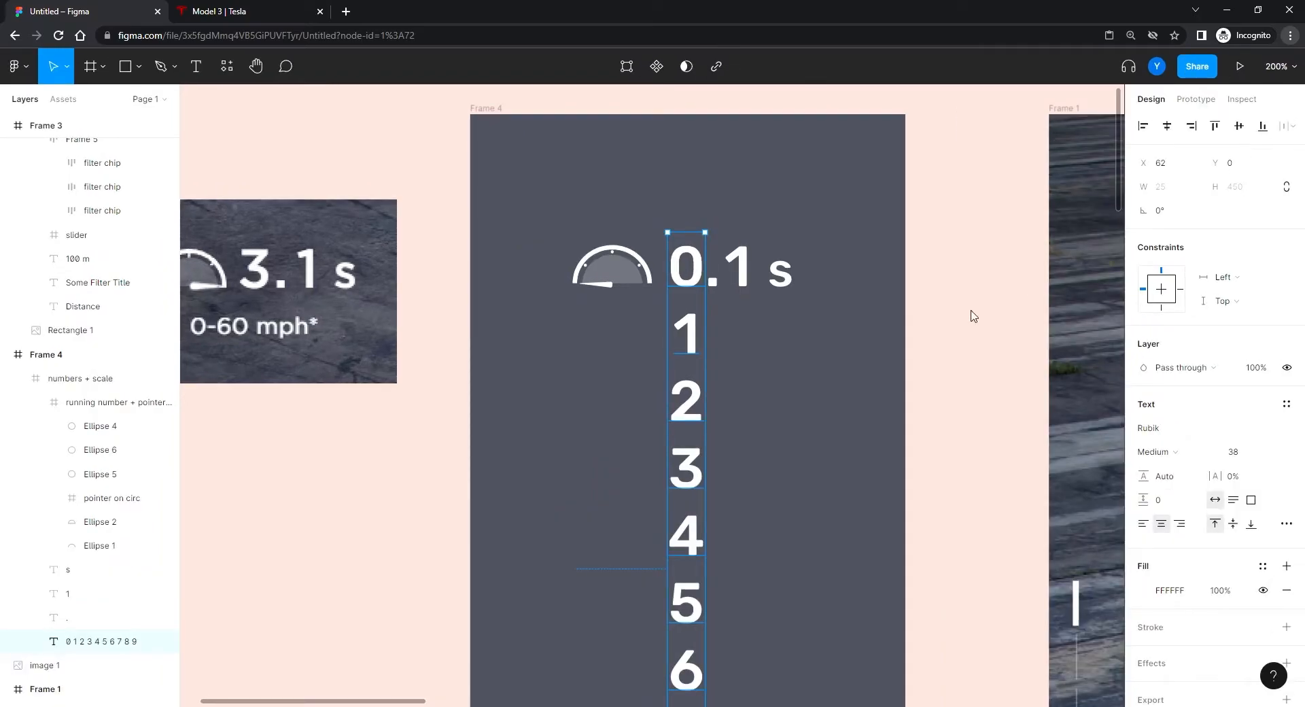
{"action": "scroll", "coordinate": [752, 483], "scroll_direction": "right", "scroll_amount": 3}
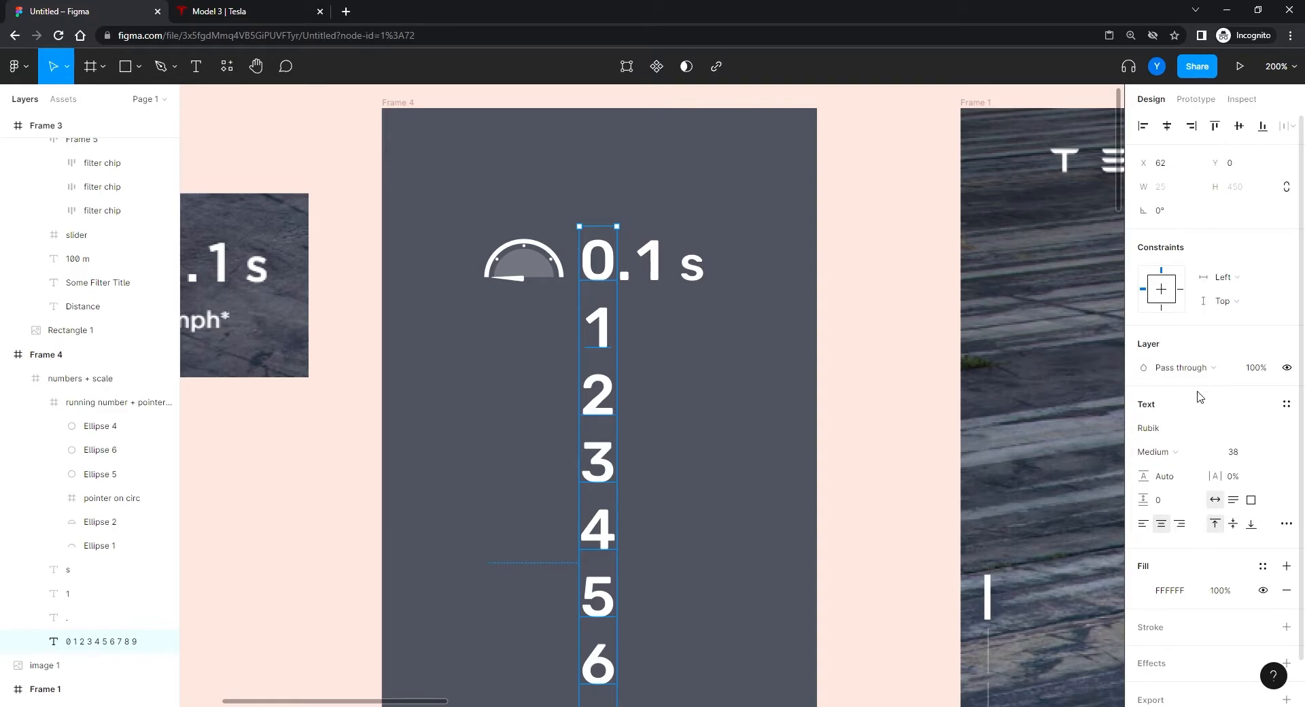
{"action": "left_click", "coordinate": [843, 276]}
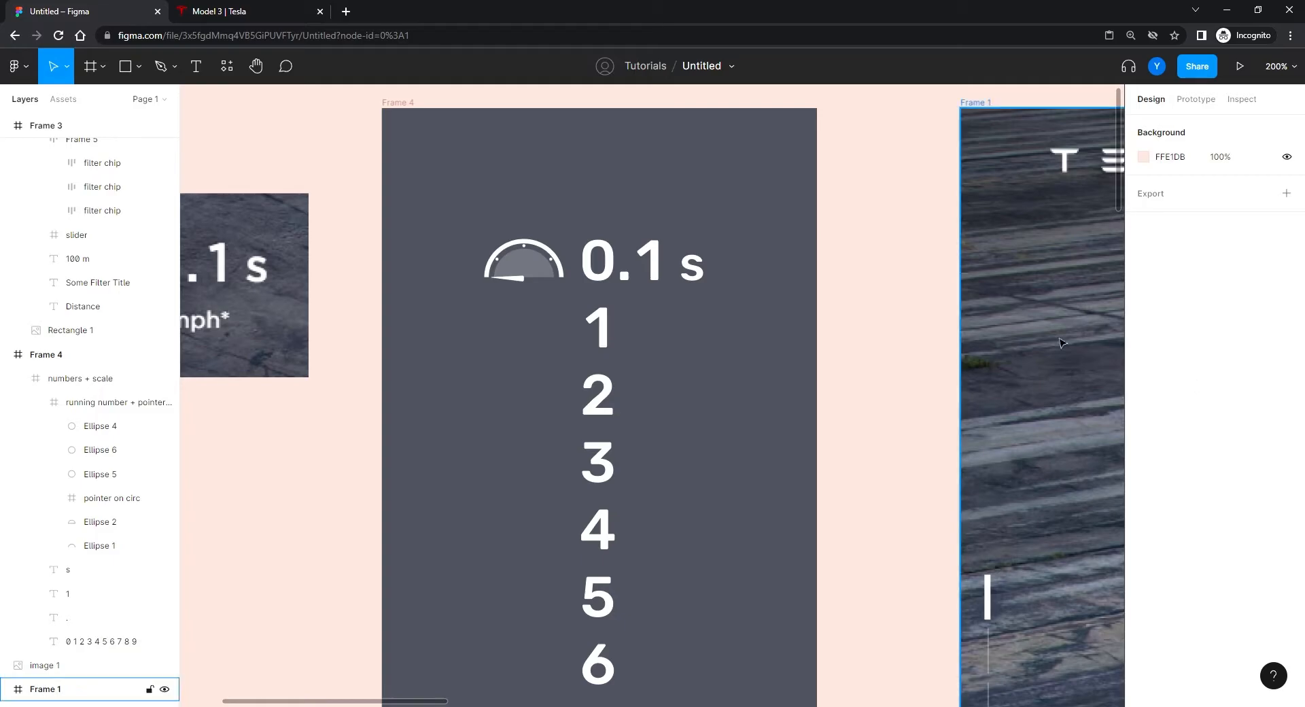
- Wrap the digit column in a frame, resized to 25 × 45 around the 0, and clip its content
{"action": "left_click", "coordinate": [592, 417]}
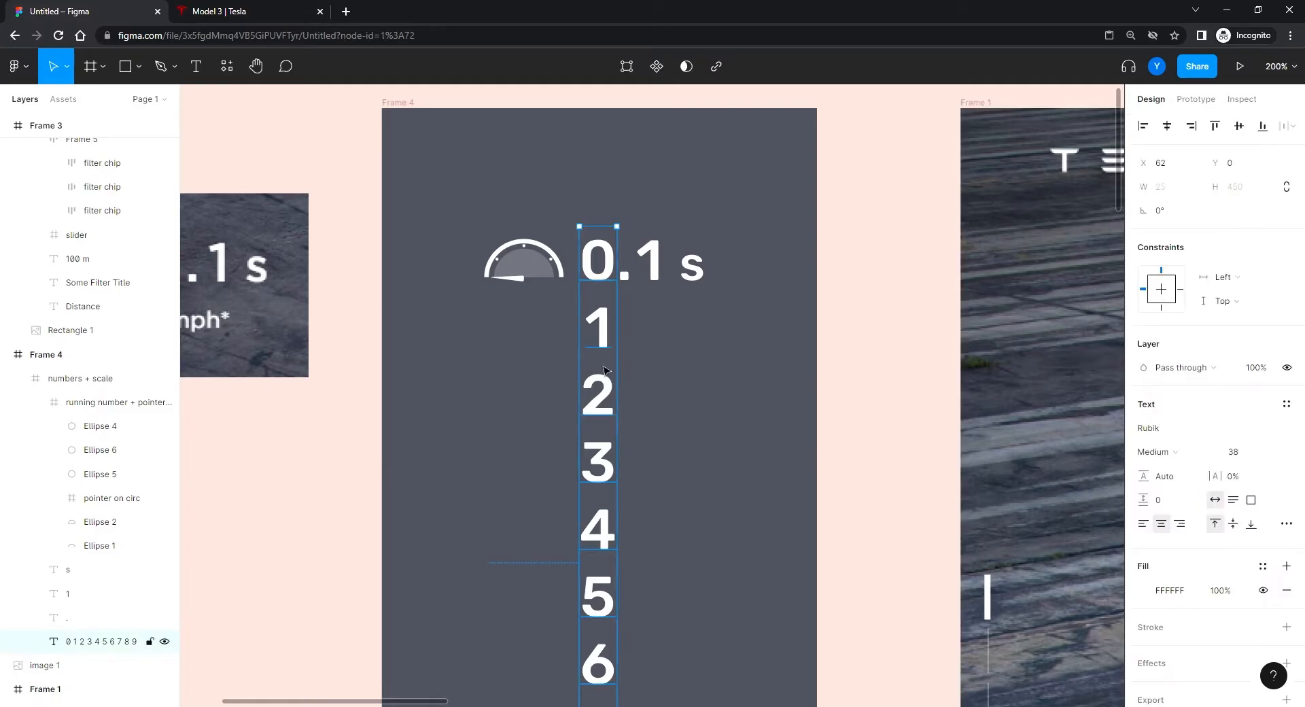
{"action": "right_click", "coordinate": [595, 378]}
{"action": "mouse_move", "coordinate": [602, 578]}
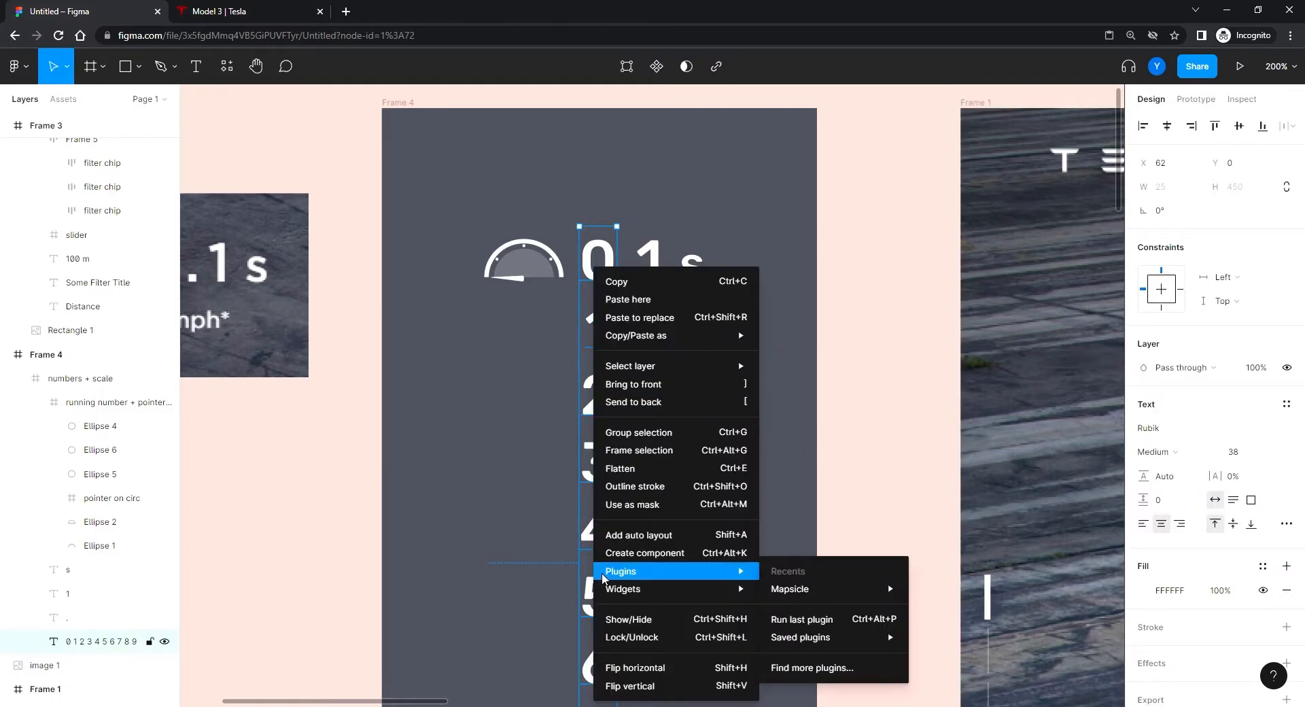
{"action": "left_click", "coordinate": [638, 452]}
{"action": "left_click_drag", "start_coordinate": [429, 606], "coordinate": [402, 232]}
{"action": "left_click_drag", "start_coordinate": [577, 536], "coordinate": [580, 327]}
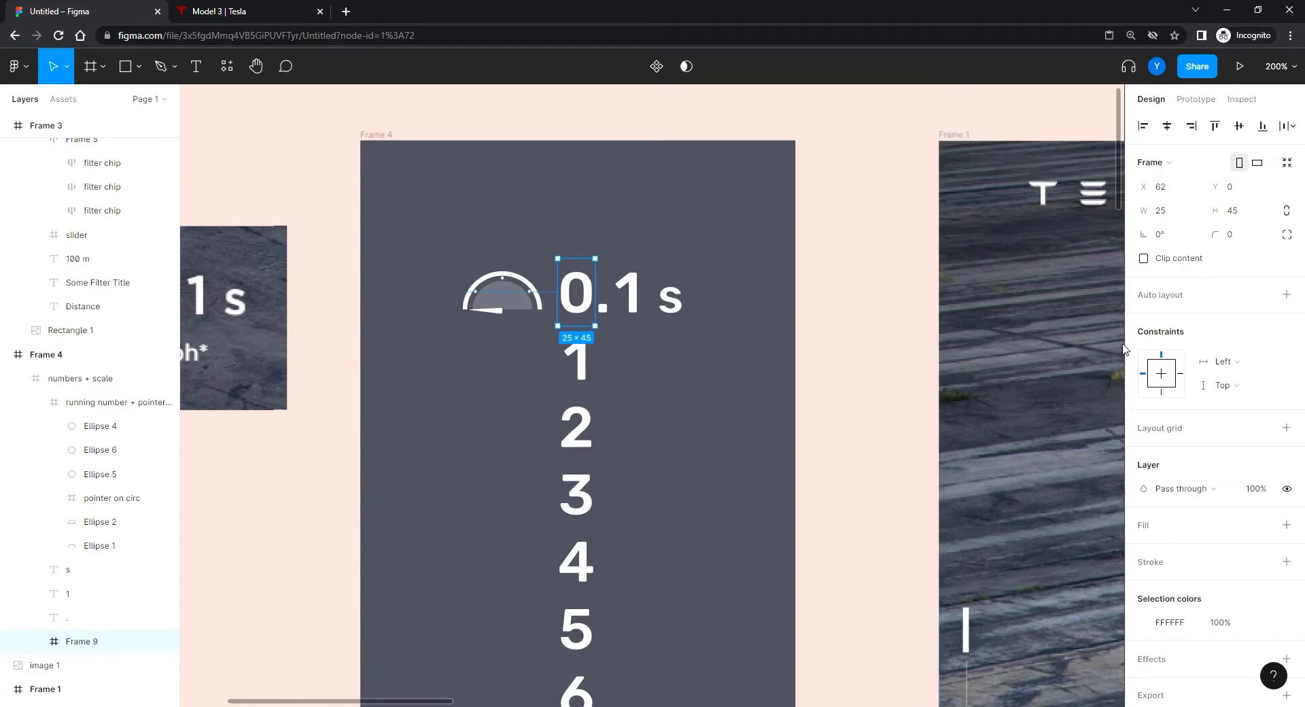
{"action": "left_click", "coordinate": [1145, 259]}
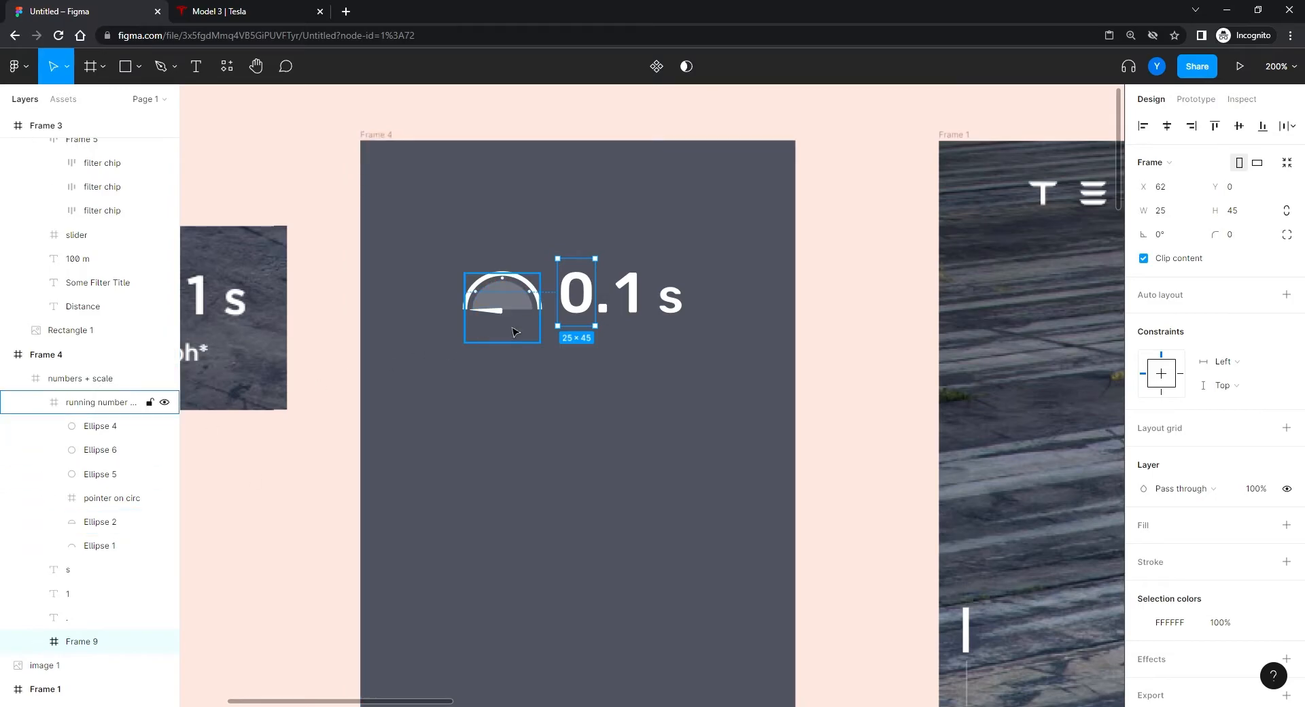
- Replace the digit 1 after the decimal point with a copy of the clipped digit frame
{"action": "right_click", "coordinate": [574, 302]}
{"action": "mouse_move", "coordinate": [577, 304]}
{"action": "left_click", "coordinate": [593, 246]}
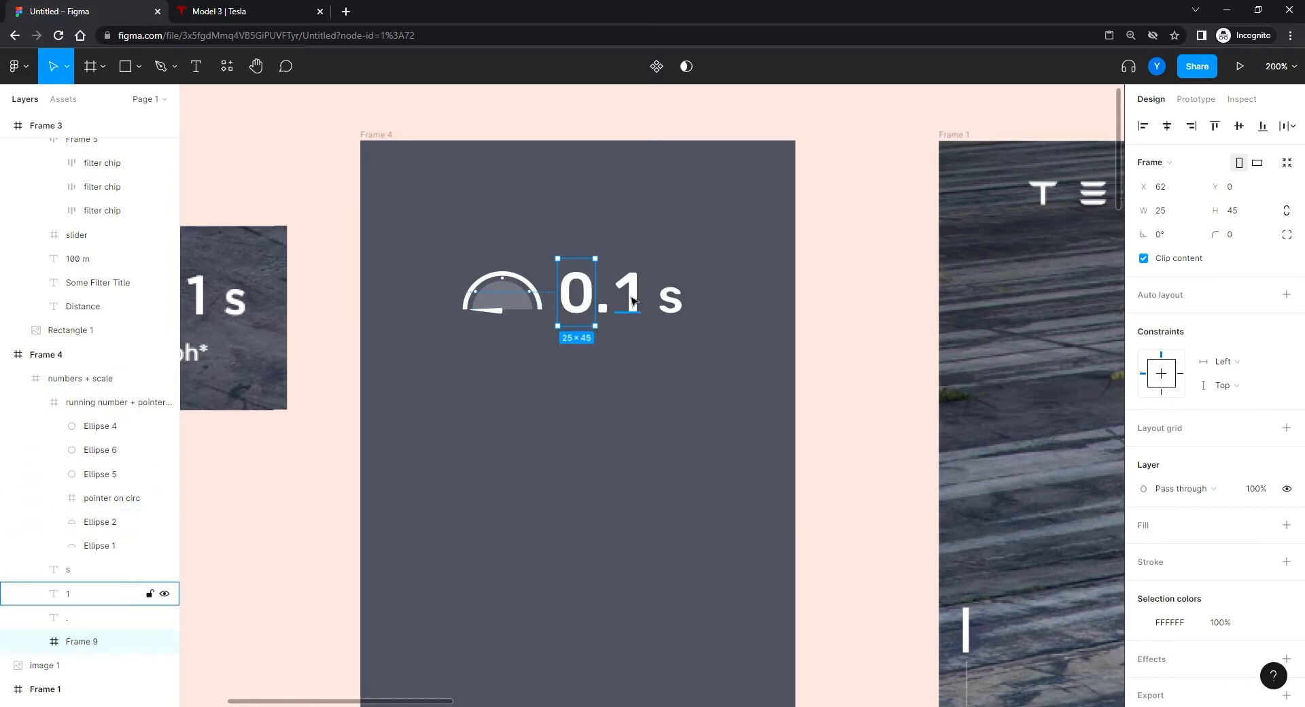
{"action": "left_click", "coordinate": [637, 305]}
{"action": "right_click", "coordinate": [627, 302]}
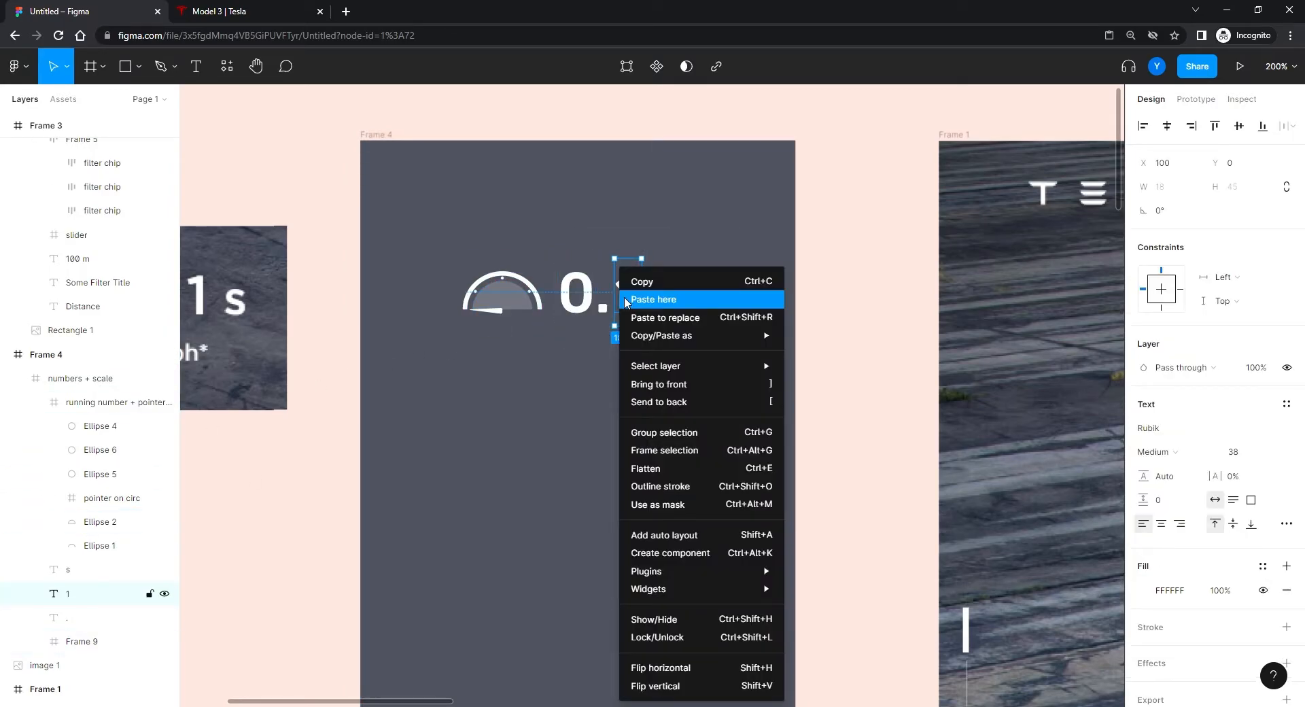
{"action": "left_click", "coordinate": [664, 318]}
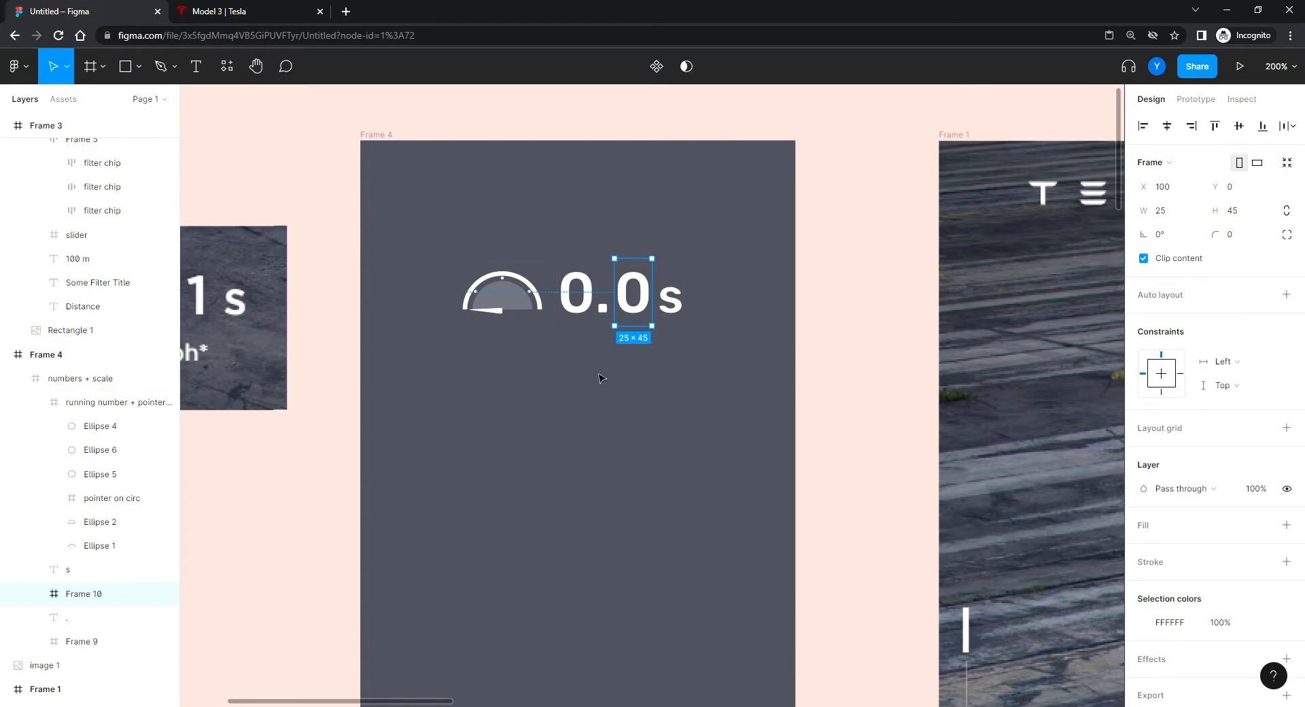
- Check the 0-60 mph reading on Tesla's Model 3 page and turn off content clipping on Figma's second digit frame
{"action": "left_click", "coordinate": [257, 17]}
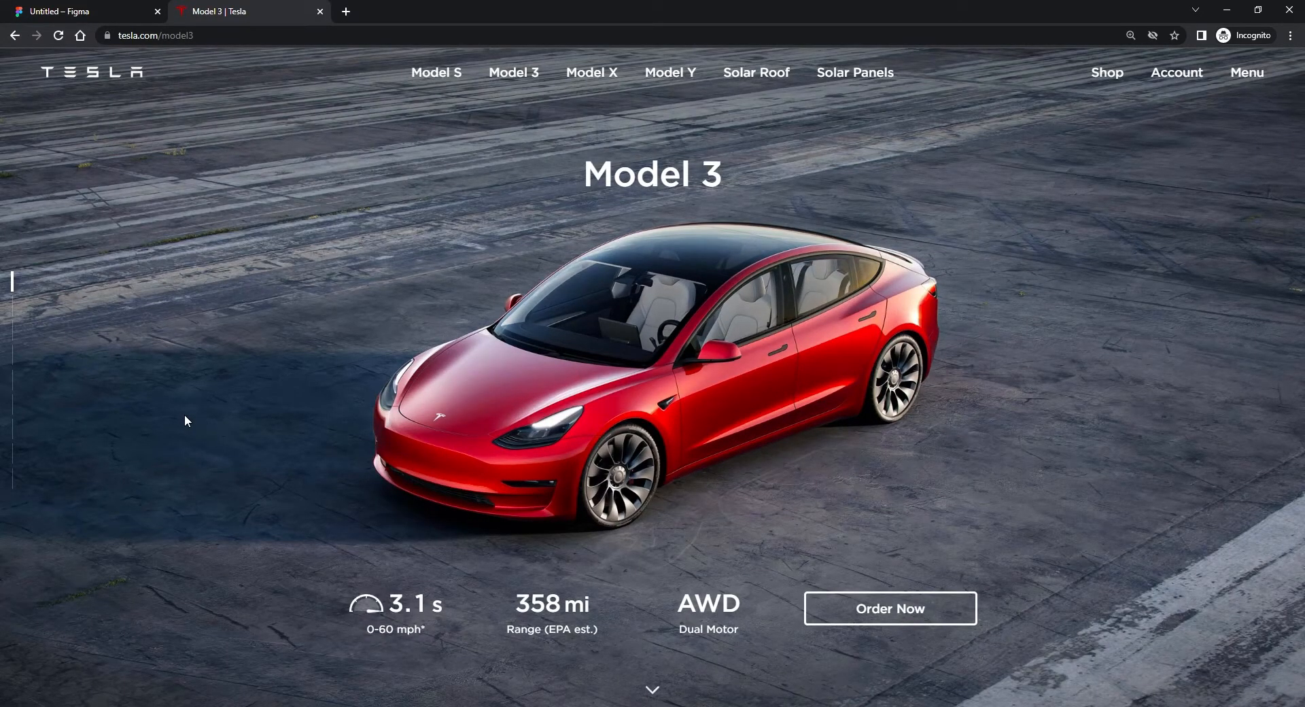
{"action": "left_click", "coordinate": [102, 18]}
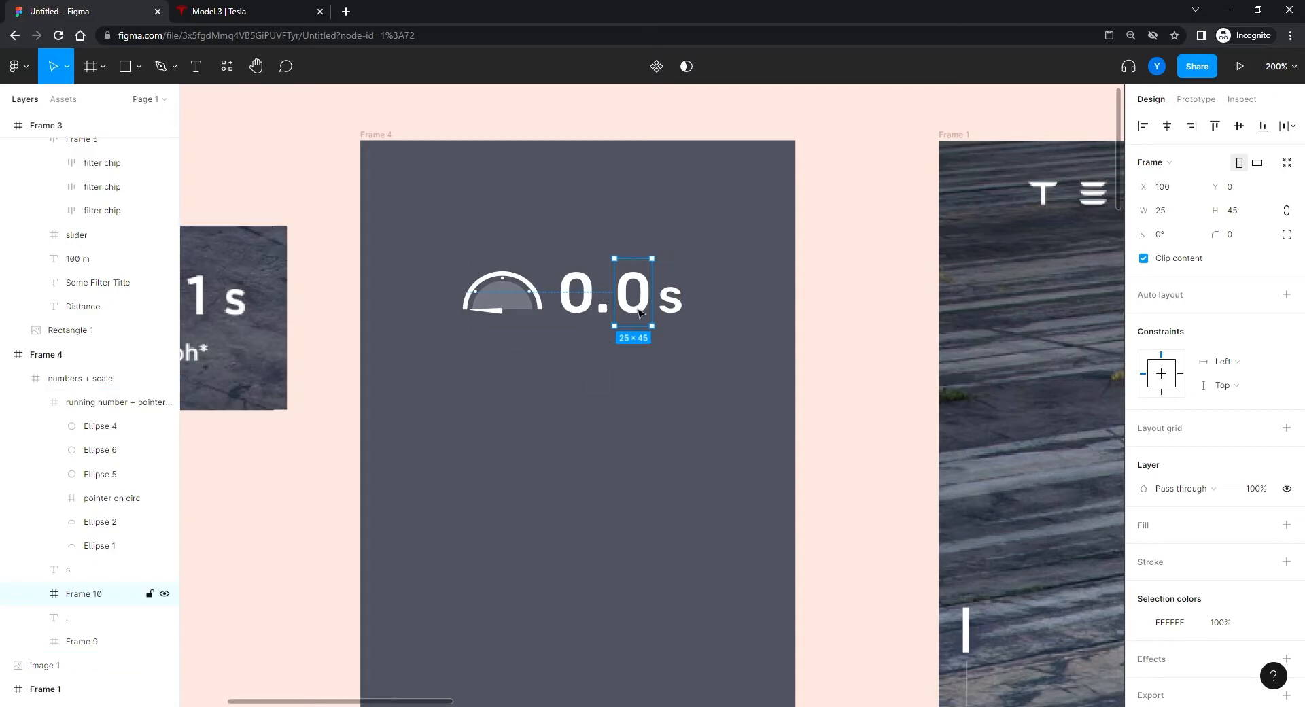
{"action": "left_click", "coordinate": [1144, 259]}
{"action": "scroll", "coordinate": [709, 478], "scroll_direction": "down", "scroll_amount": 10}
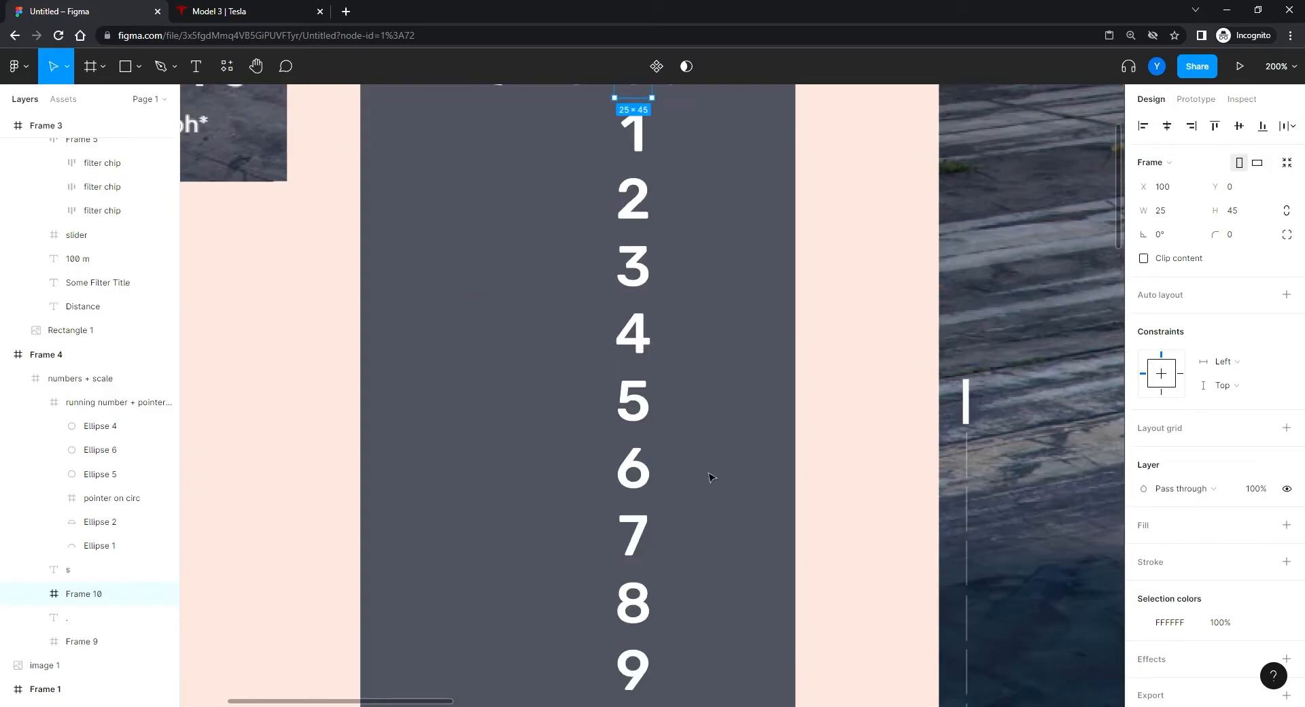
- Extend the second digit column below the 9 with 0 and 1 on separate lines, followed by empty lines
{"action": "double_click", "coordinate": [637, 437]}
{"action": "key", "text": "Right"}
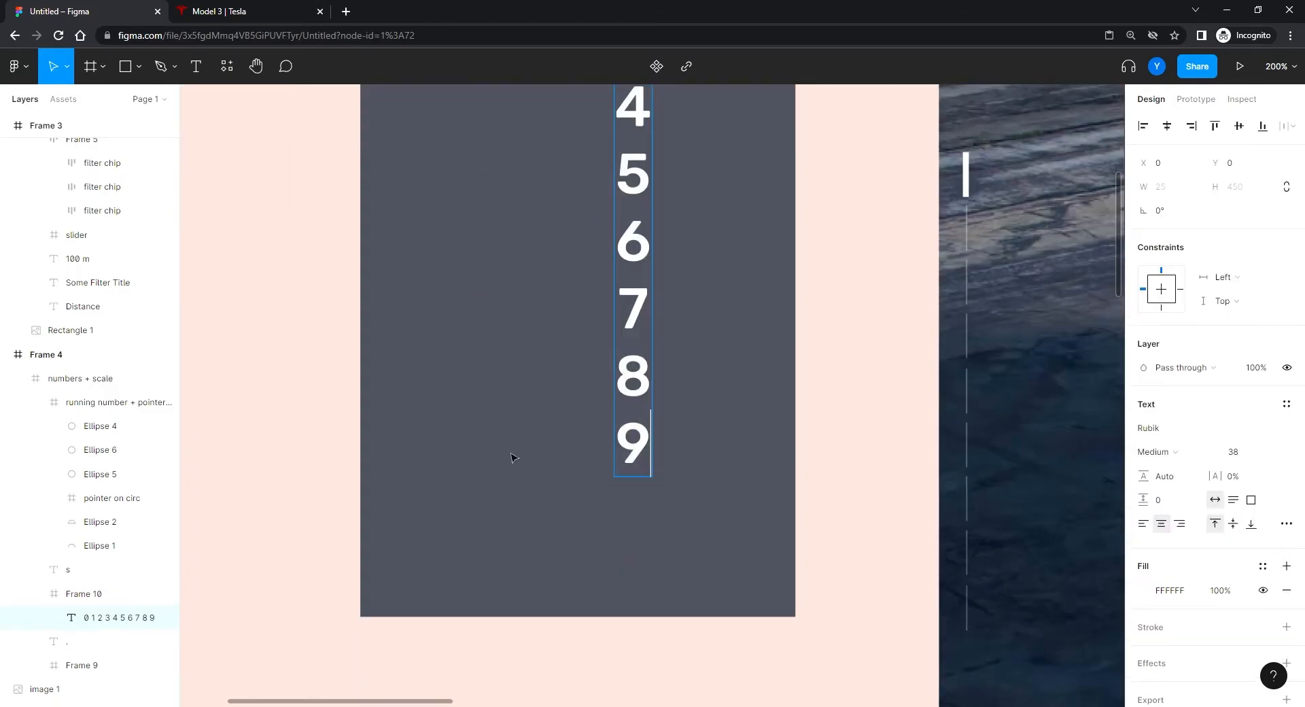
{"action": "key", "text": "Return"}
{"action": "type", "text": "0"}
{"action": "key", "text": "Return"}
{"action": "type", "text": "1"}
{"action": "key", "text": "Return"}
{"action": "key", "text": "Return"}
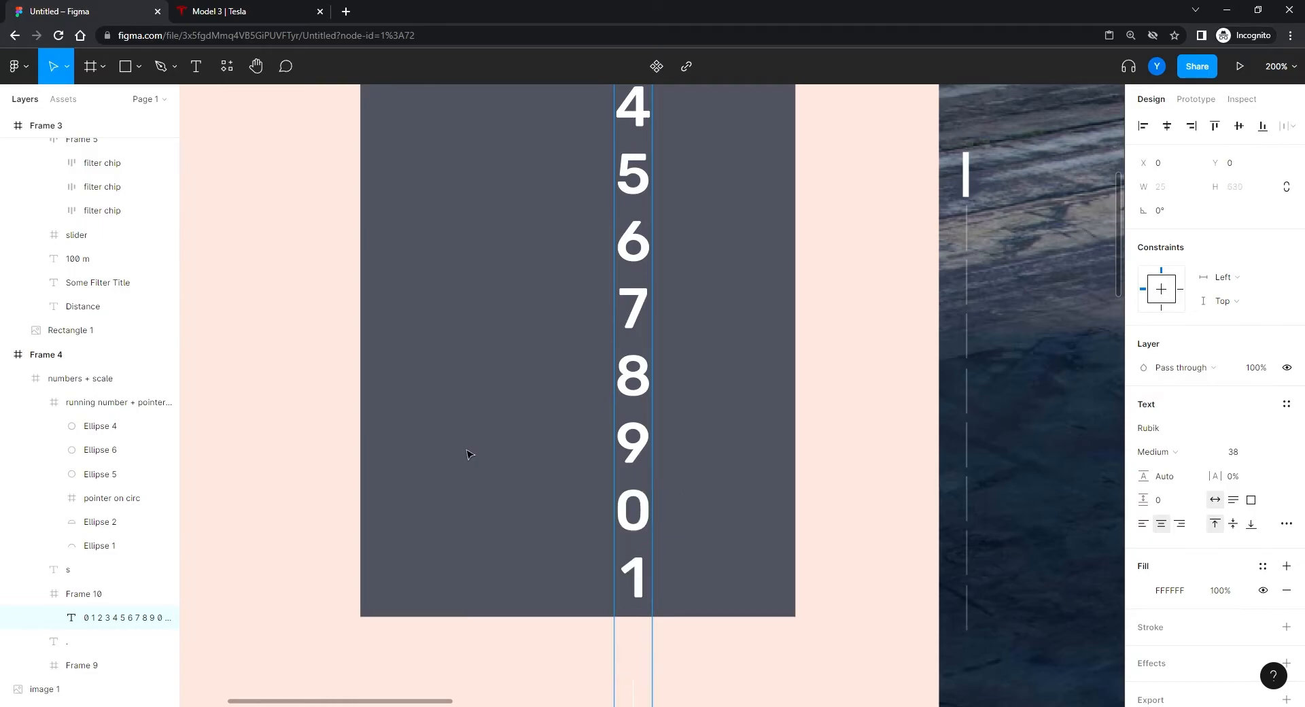
{"action": "key", "text": "Escape"}
- Clip the content of the second digit frame again and clear the selection
{"action": "scroll", "coordinate": [487, 272], "scroll_direction": "up", "scroll_amount": 6}
{"action": "scroll", "coordinate": [502, 411], "scroll_direction": "up", "scroll_amount": 2}
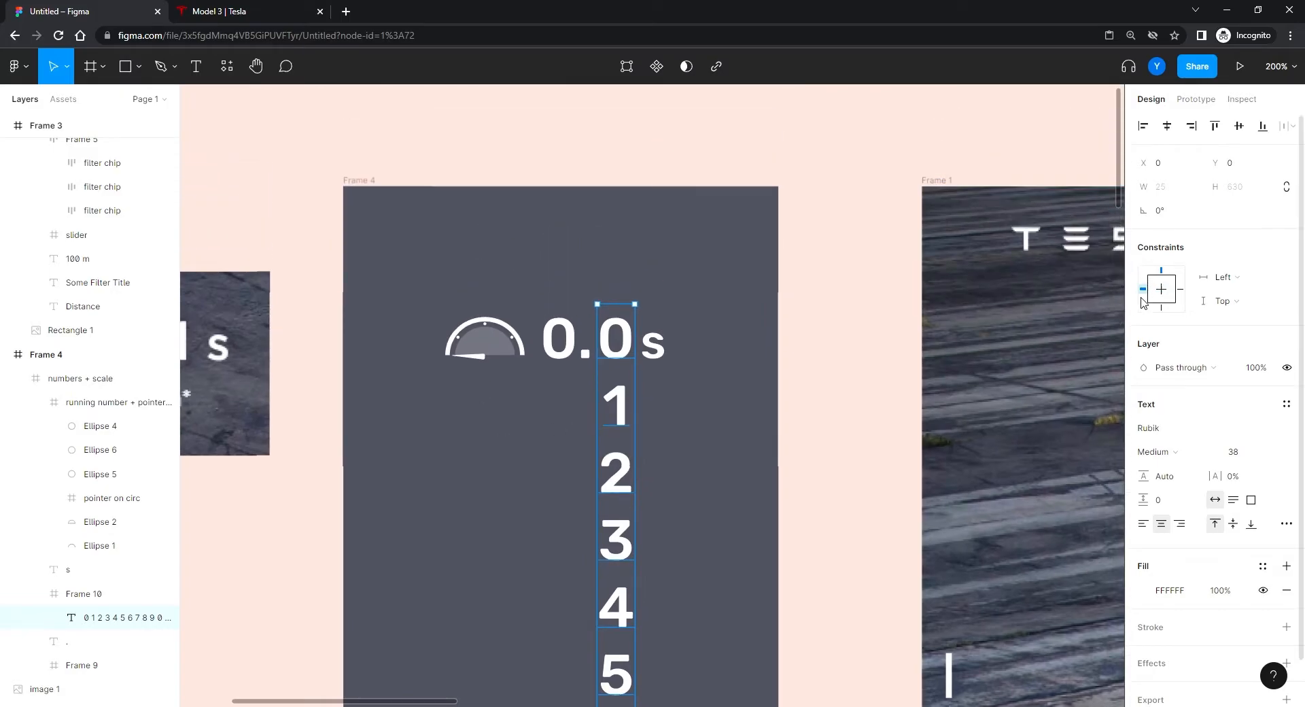
{"action": "left_click", "coordinate": [722, 339]}
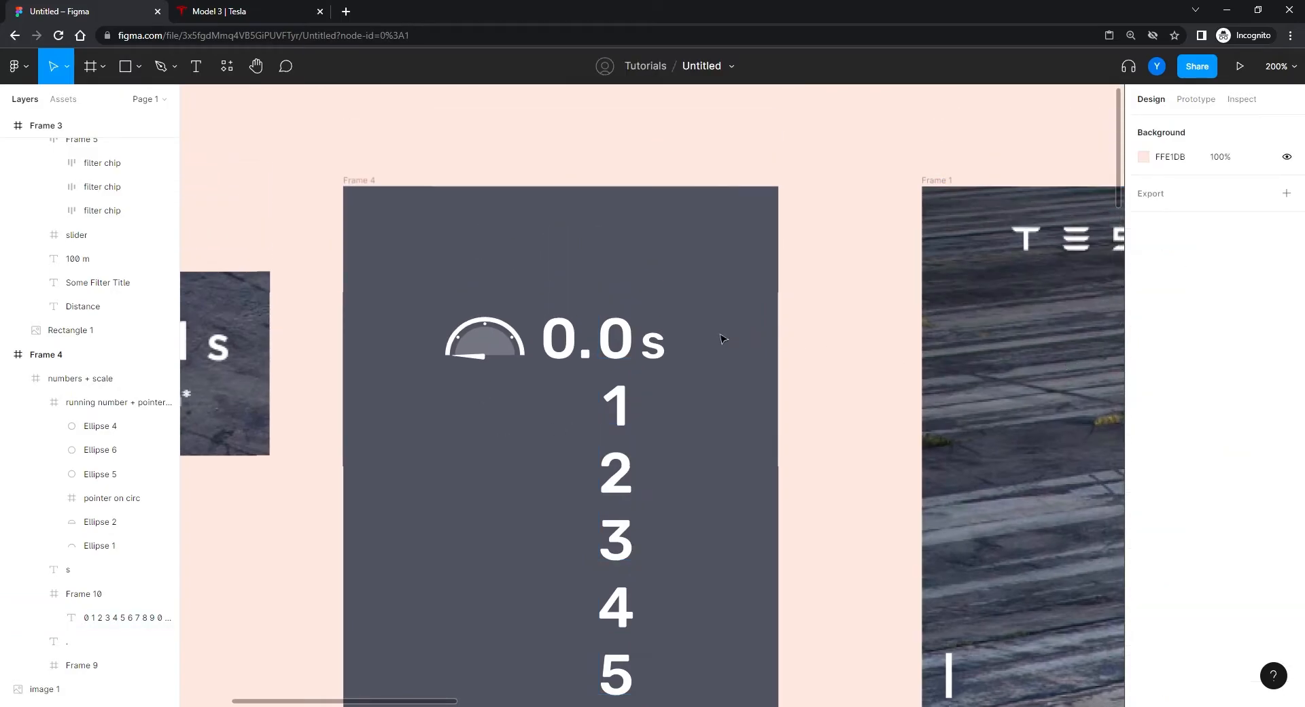
{"action": "double_click", "coordinate": [607, 340]}
{"action": "left_click", "coordinate": [1145, 259]}
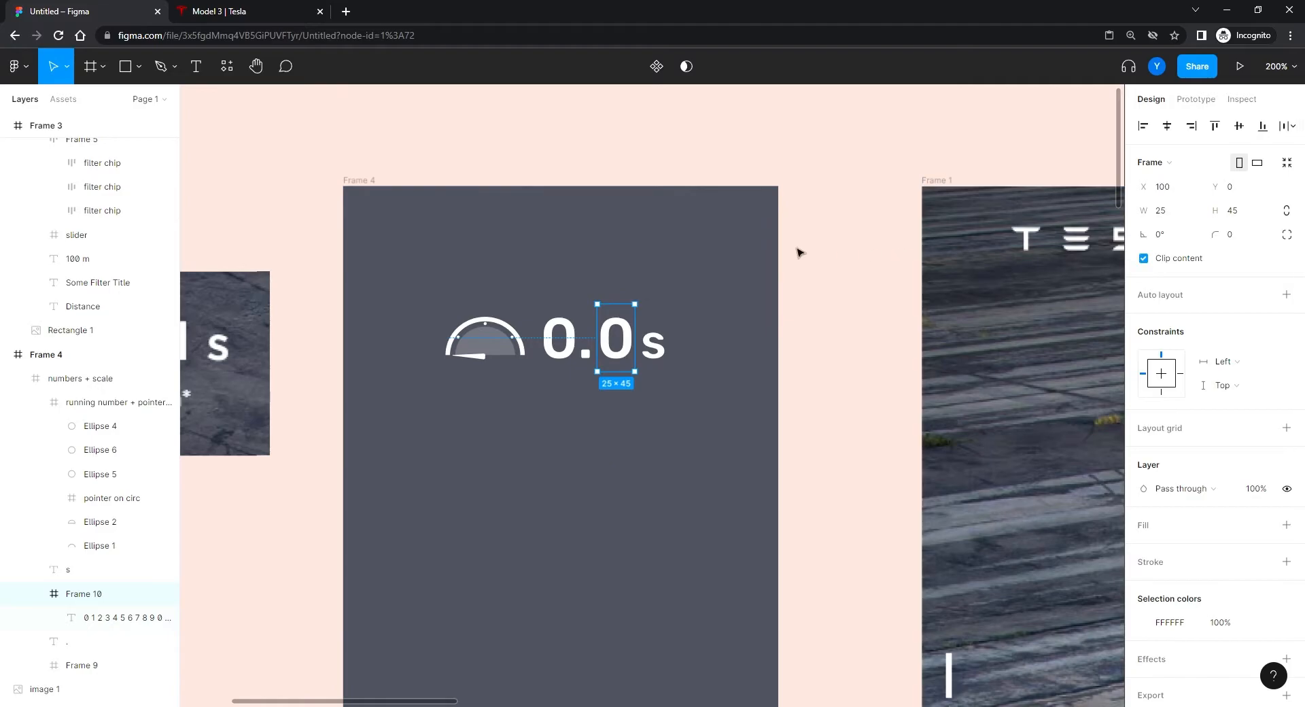
{"action": "left_click", "coordinate": [517, 254]}
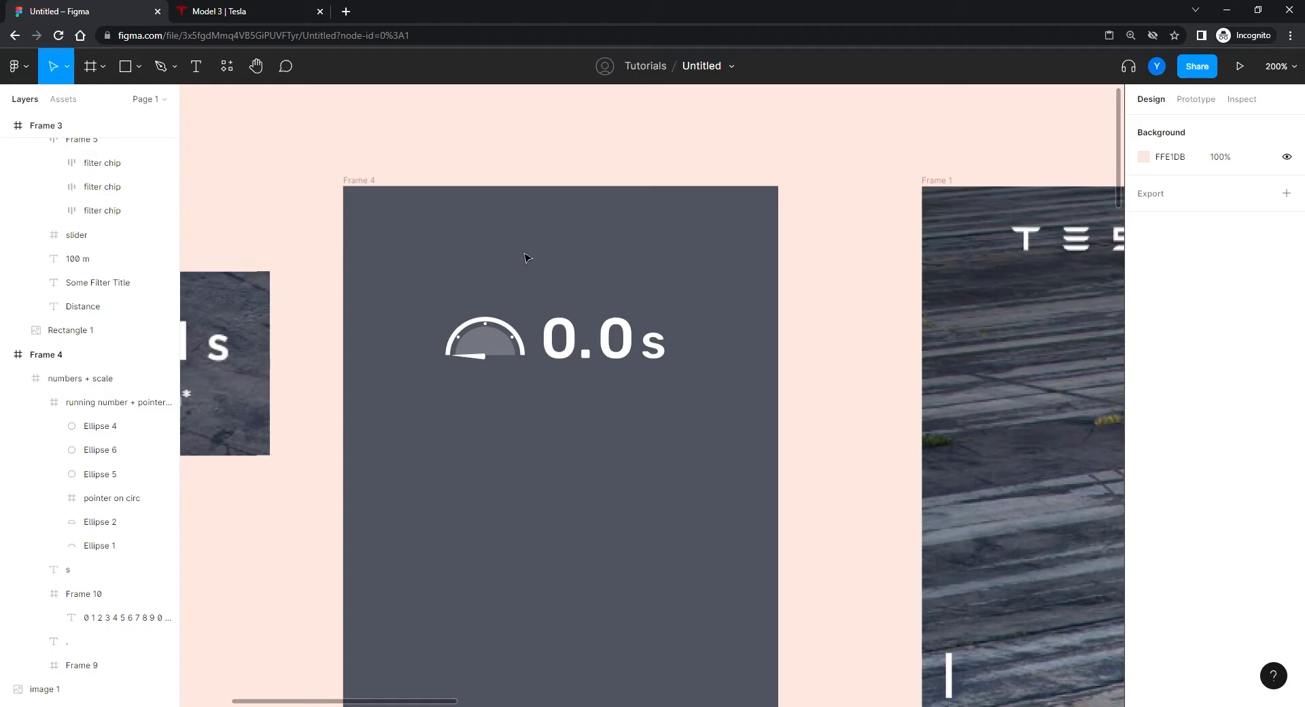
- Rename the numbers + scale frame in Frame 4 as numbers + scale / default
{"action": "left_click", "coordinate": [80, 378]}
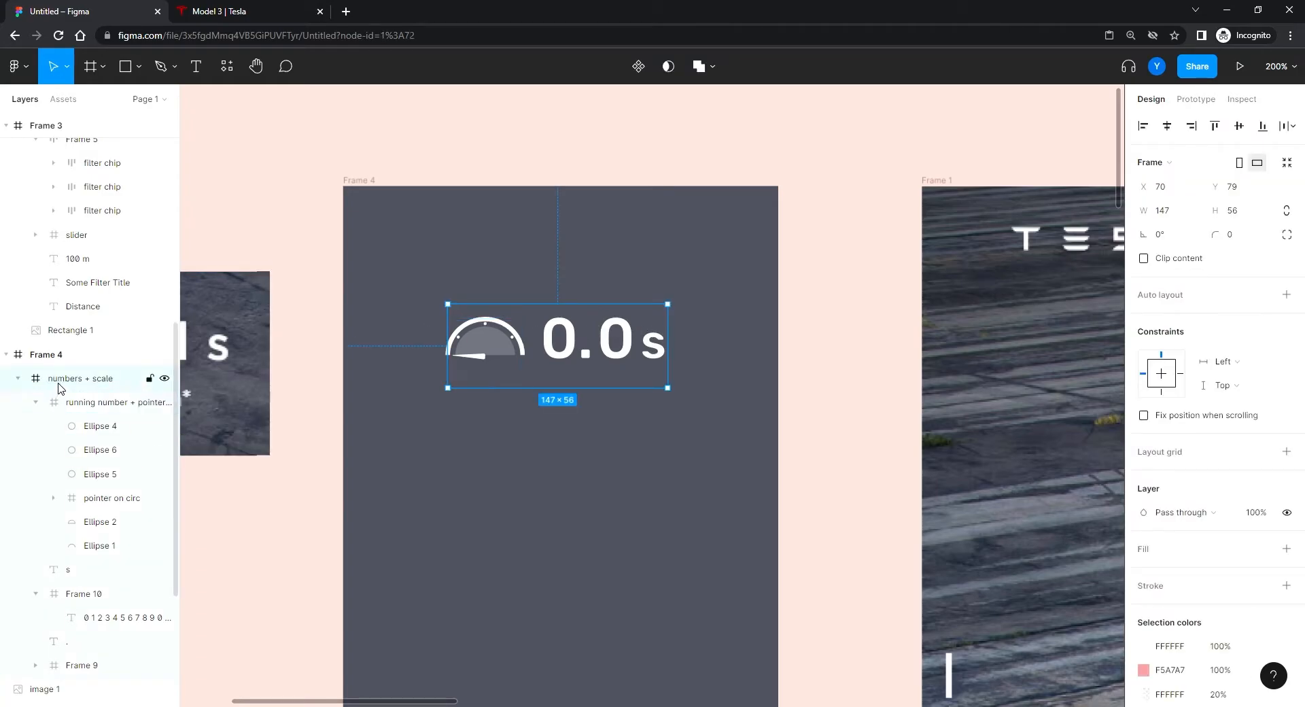
{"action": "double_click", "coordinate": [91, 381]}
{"action": "left_click", "coordinate": [126, 381]}
{"action": "key", "text": "Return"}
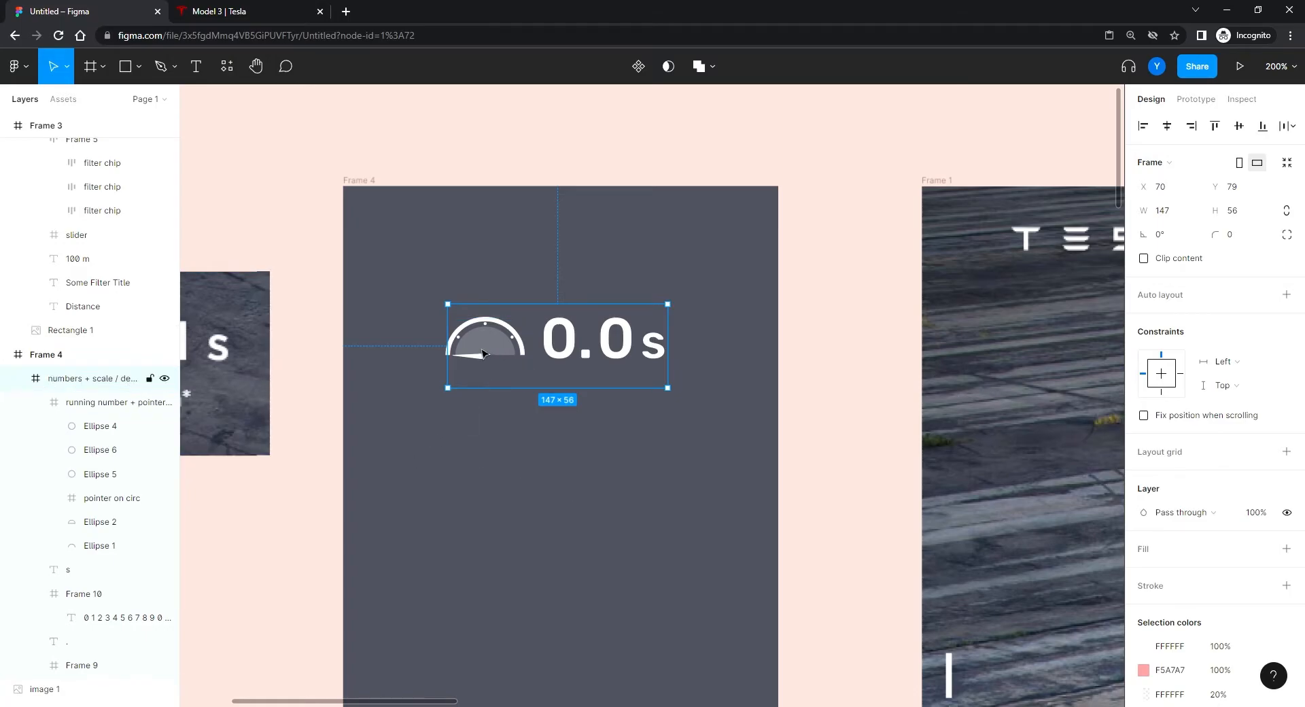
- Duplicate the speedometer frame straight below the original at Y 167 and name the copy numbers + scale / end
{"action": "left_click_drag", "start_coordinate": [484, 353], "coordinate": [483, 484]}
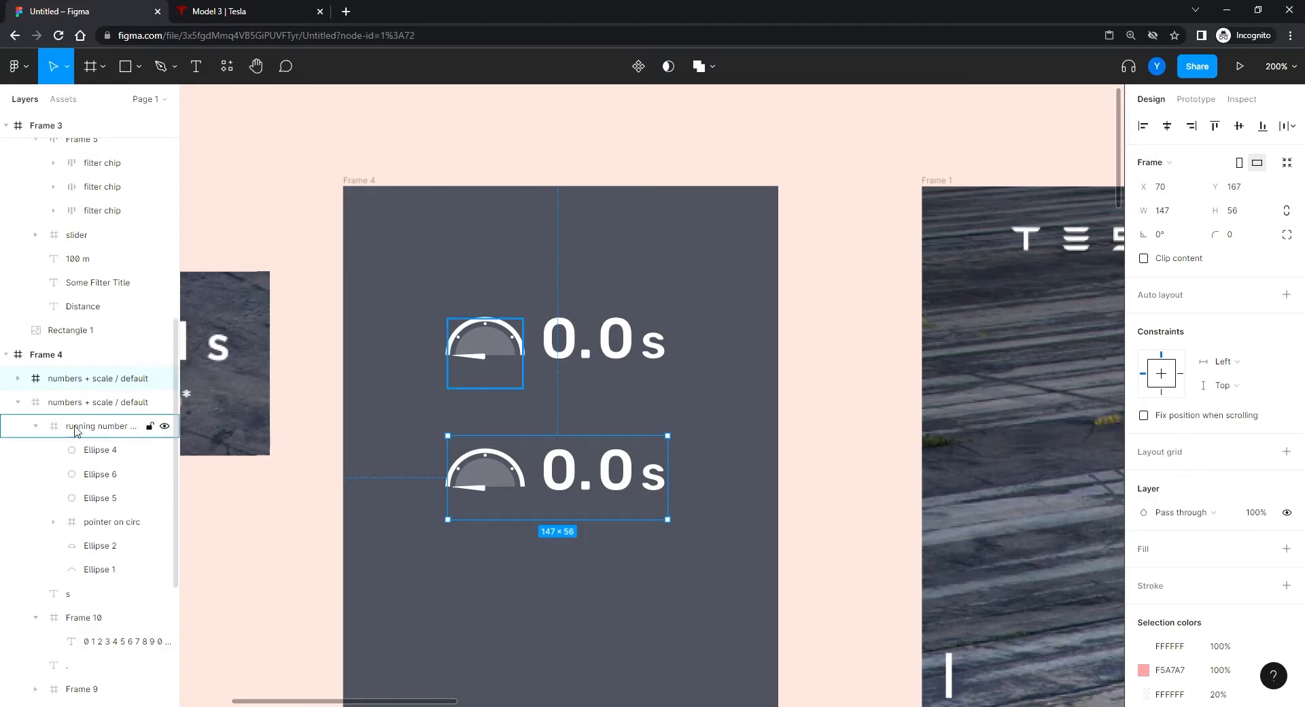
{"action": "double_click", "coordinate": [120, 379]}
{"action": "left_click", "coordinate": [131, 381]}
{"action": "double_click", "coordinate": [131, 380]}
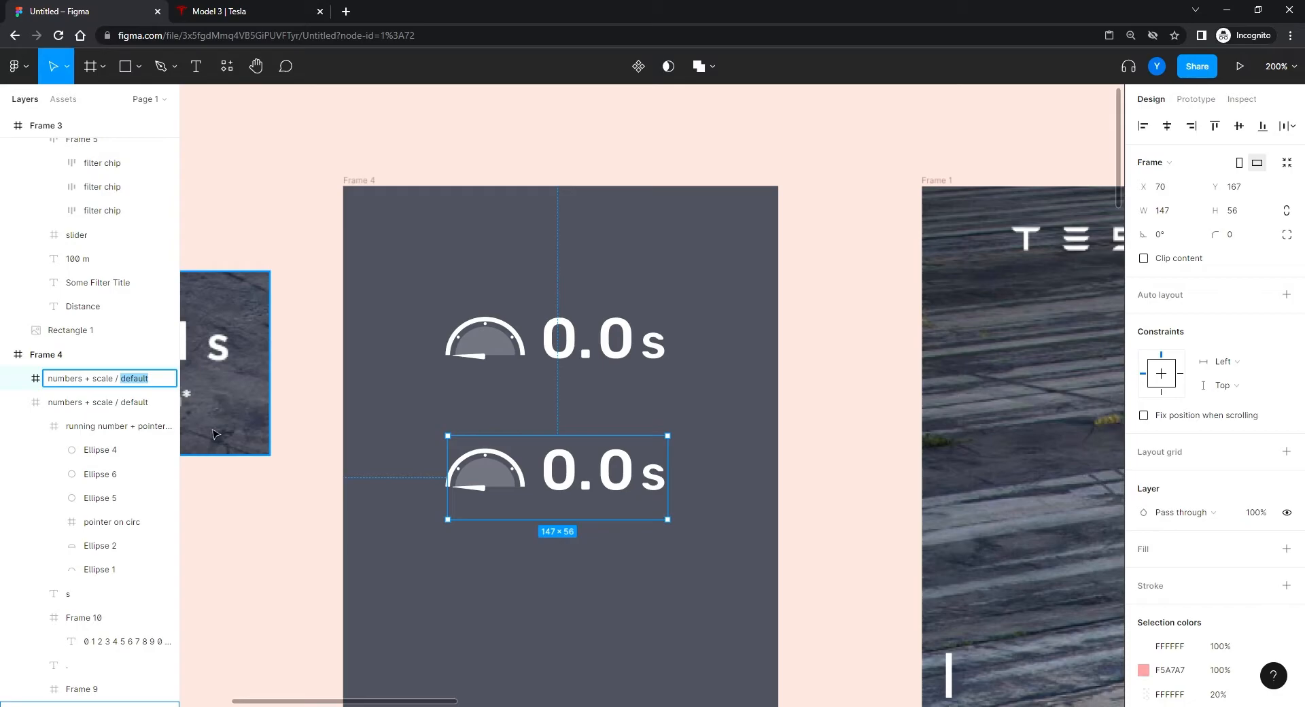
{"action": "type", "text": "en"}
{"action": "key", "text": "Return"}
- Rename the original upper speedometer frame as numbers + scale / start
{"action": "left_click", "coordinate": [105, 403]}
{"action": "double_click", "coordinate": [105, 404]}
{"action": "double_click", "coordinate": [139, 403]}
{"action": "type", "text": "s"}
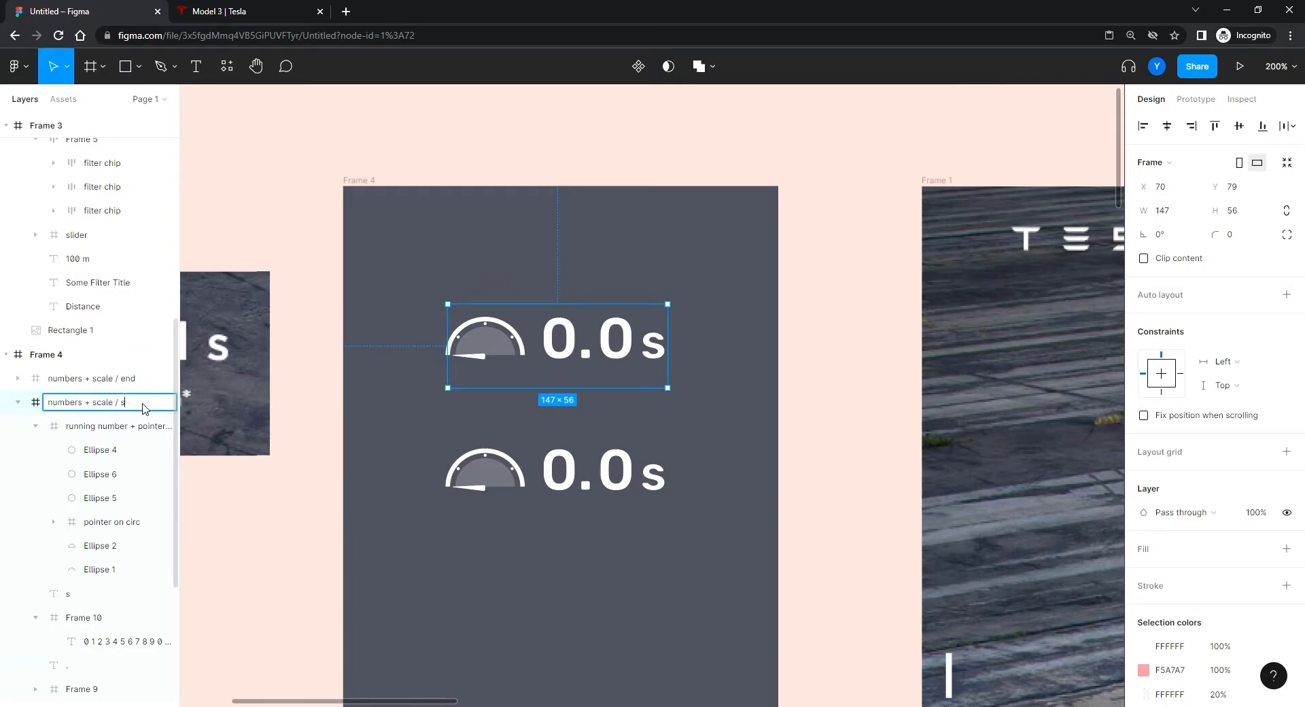
{"action": "type", "text": "tart"}
{"action": "key", "text": "Return"}
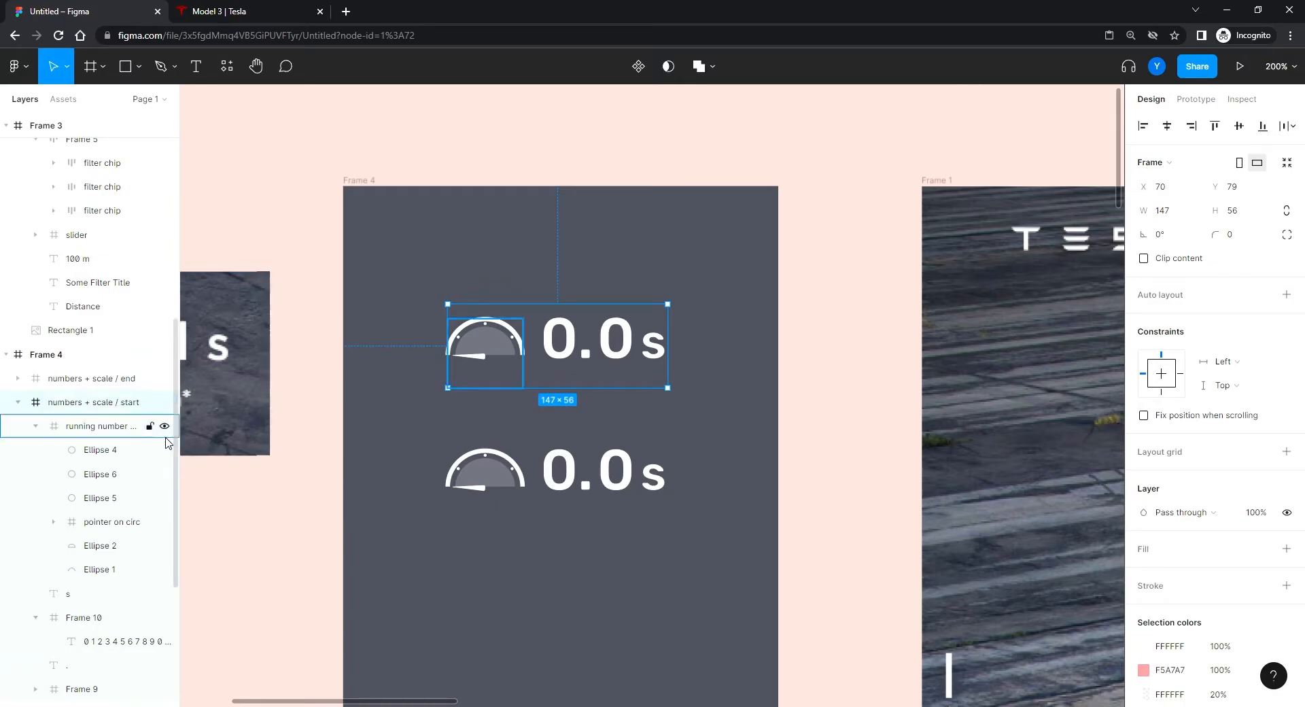
- Remove both the start and end speedometer frames from Frame 4 and select the empty frame
{"action": "left_click", "coordinate": [569, 545]}
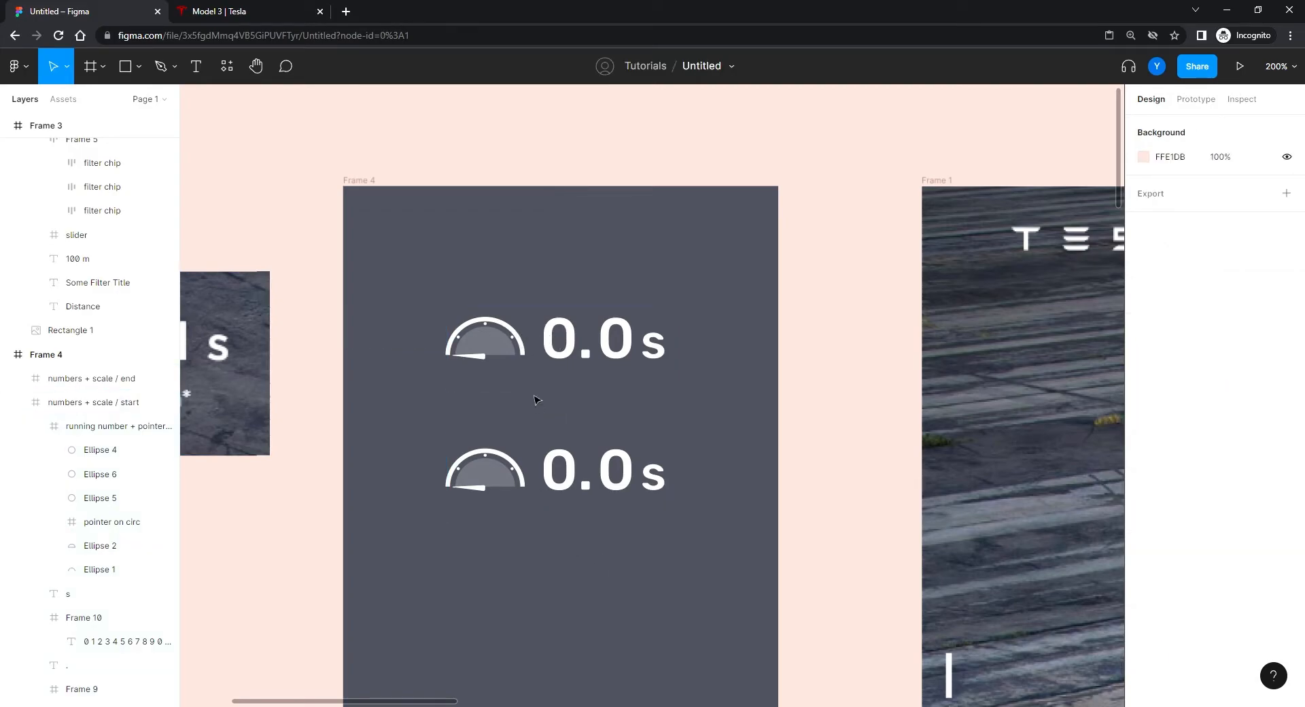
{"action": "left_click_drag", "start_coordinate": [687, 277], "coordinate": [374, 577]}
{"action": "key", "text": "Delete"}
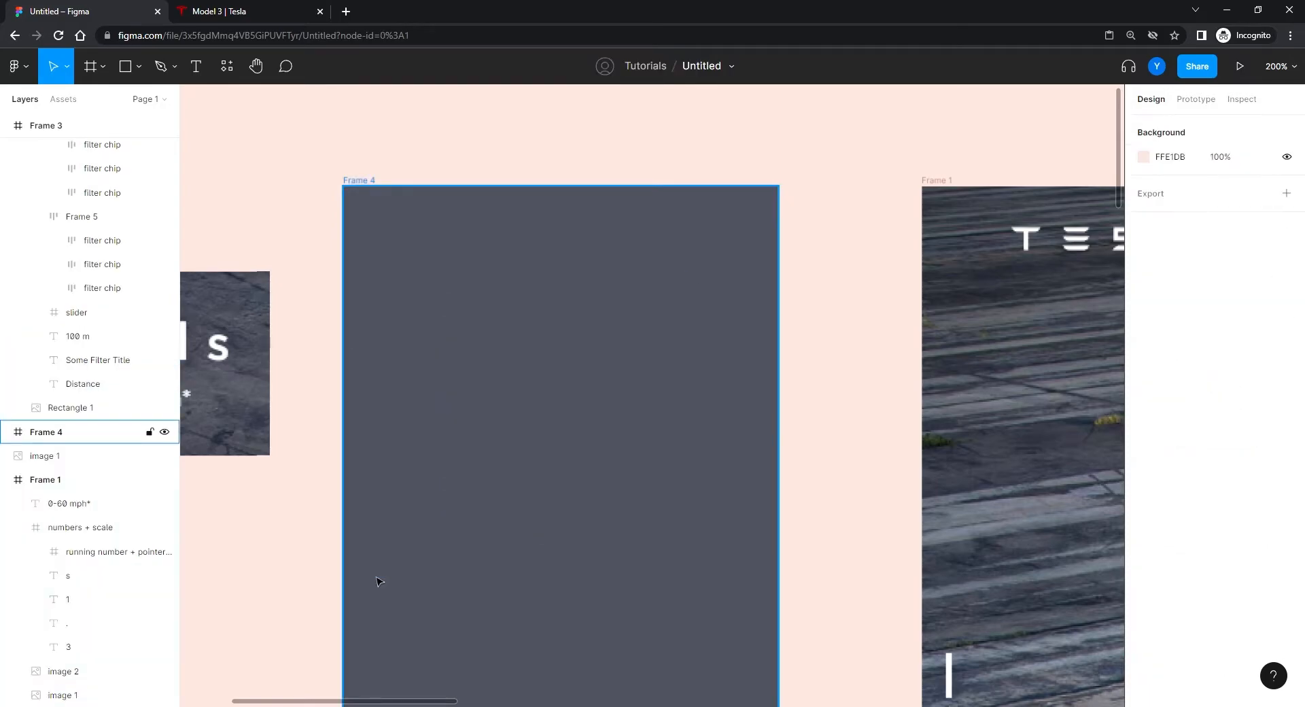
{"action": "left_click", "coordinate": [396, 234]}
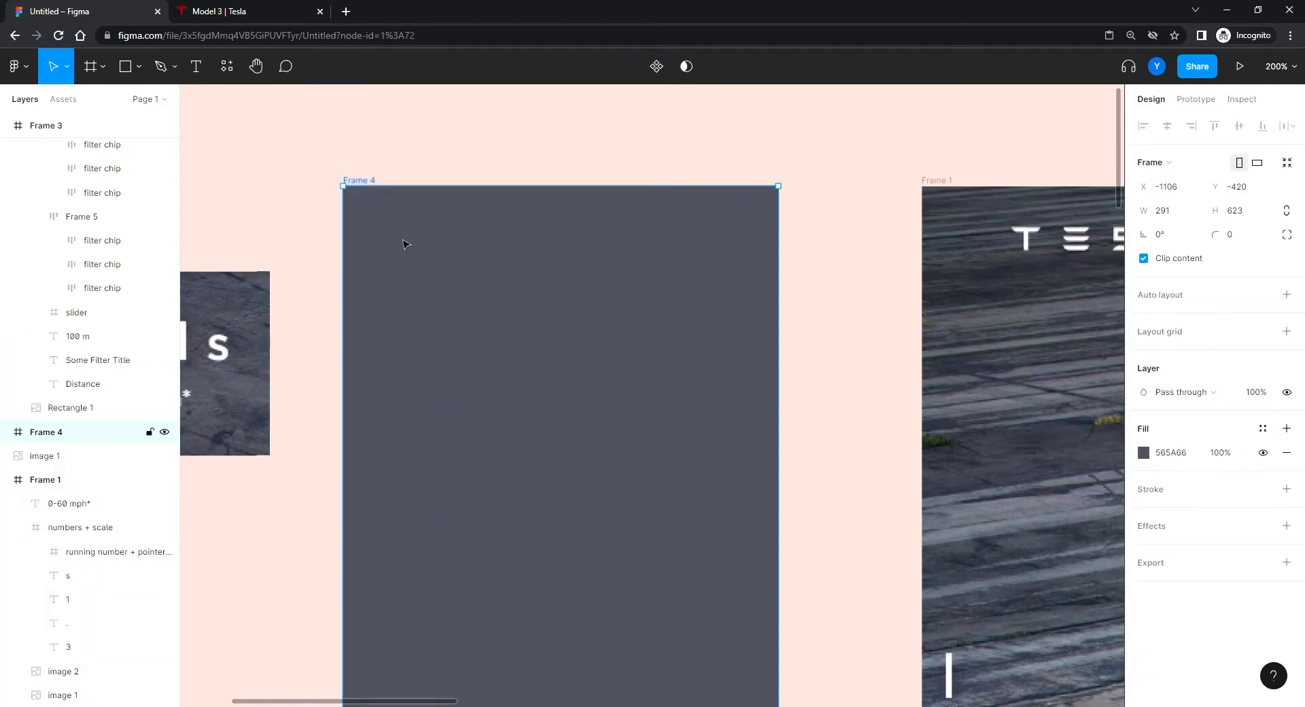
- Lock Frame 4 and paste the start and end speedometer frames over it as separate top-level frames
{"action": "right_click", "coordinate": [452, 287]}
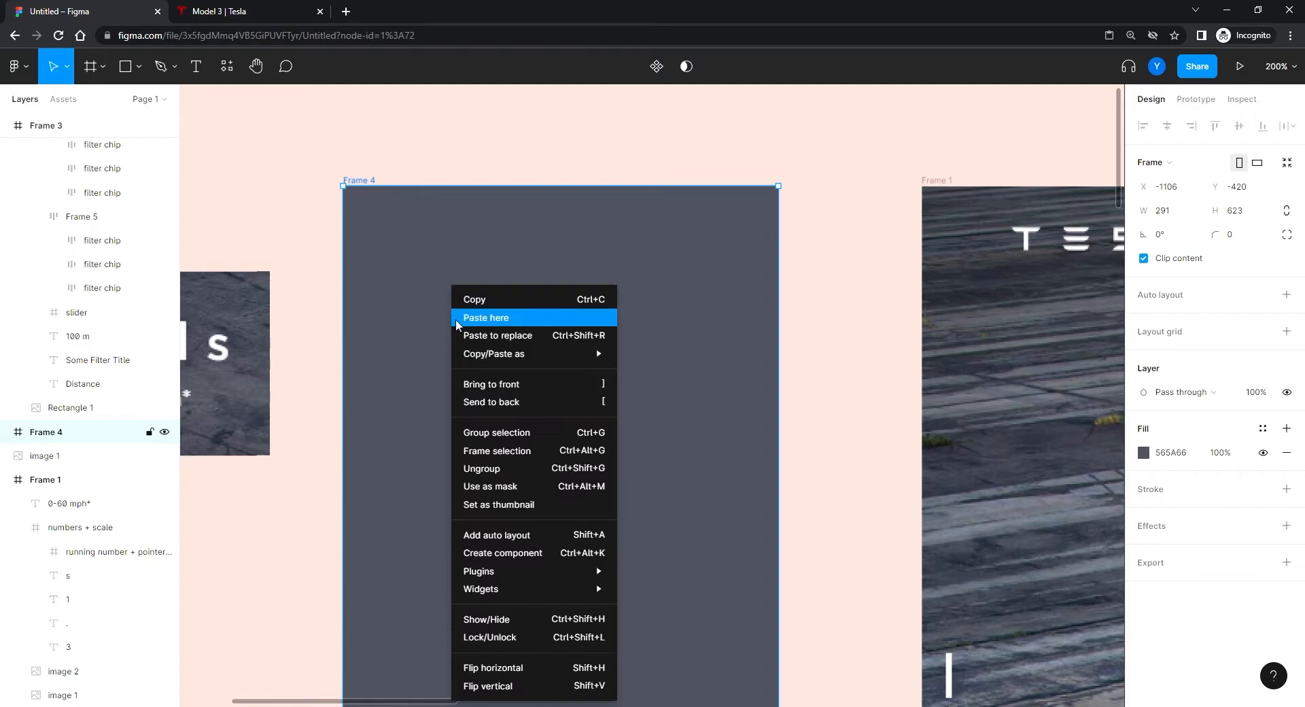
{"action": "left_click", "coordinate": [490, 638]}
{"action": "left_click", "coordinate": [449, 454]}
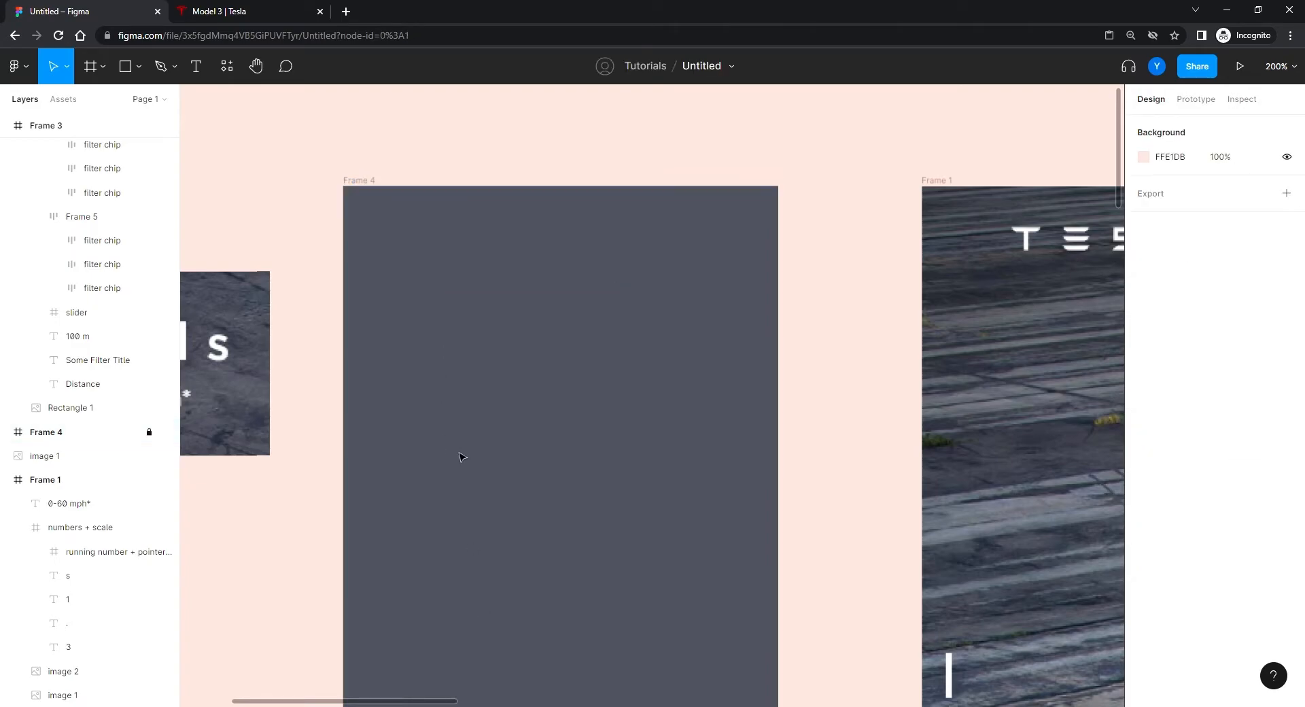
{"action": "key", "text": "ctrl+v"}
{"action": "left_click", "coordinate": [403, 274]}
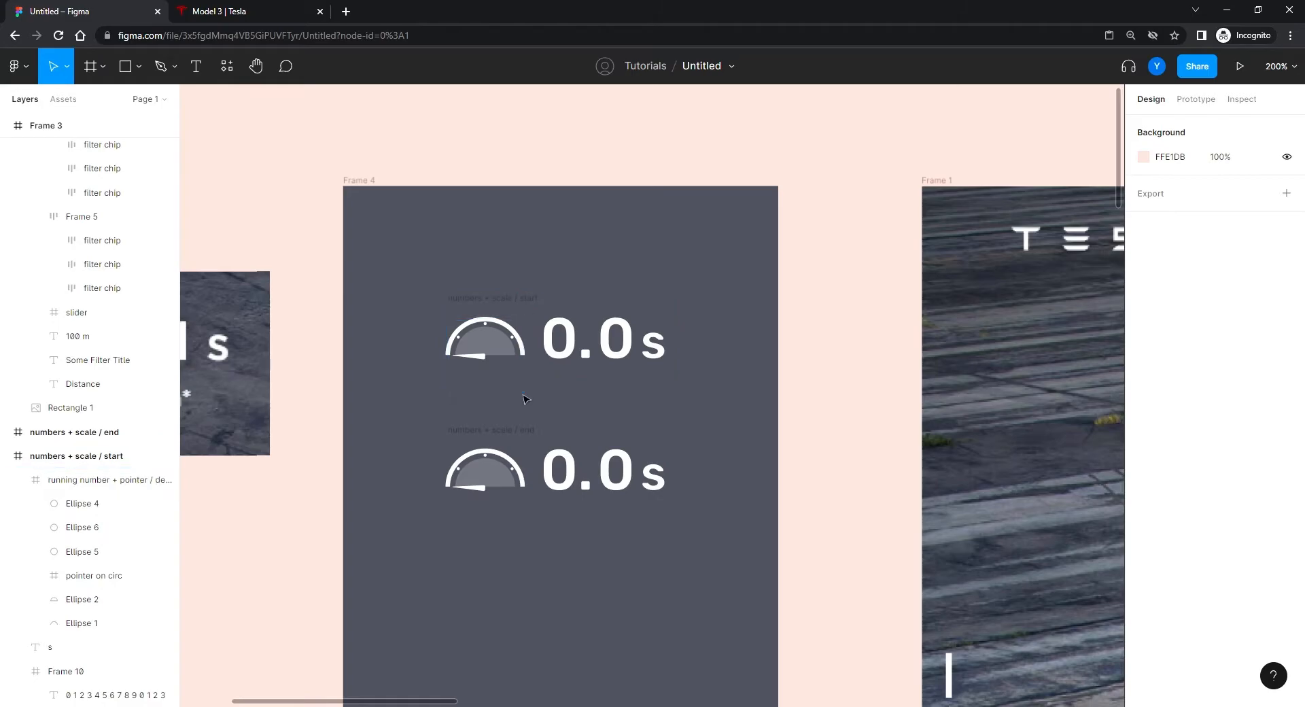
- Combine the numbers + scale / start and numbers + scale / end frames into one component set
{"action": "left_click_drag", "start_coordinate": [749, 240], "coordinate": [355, 597]}
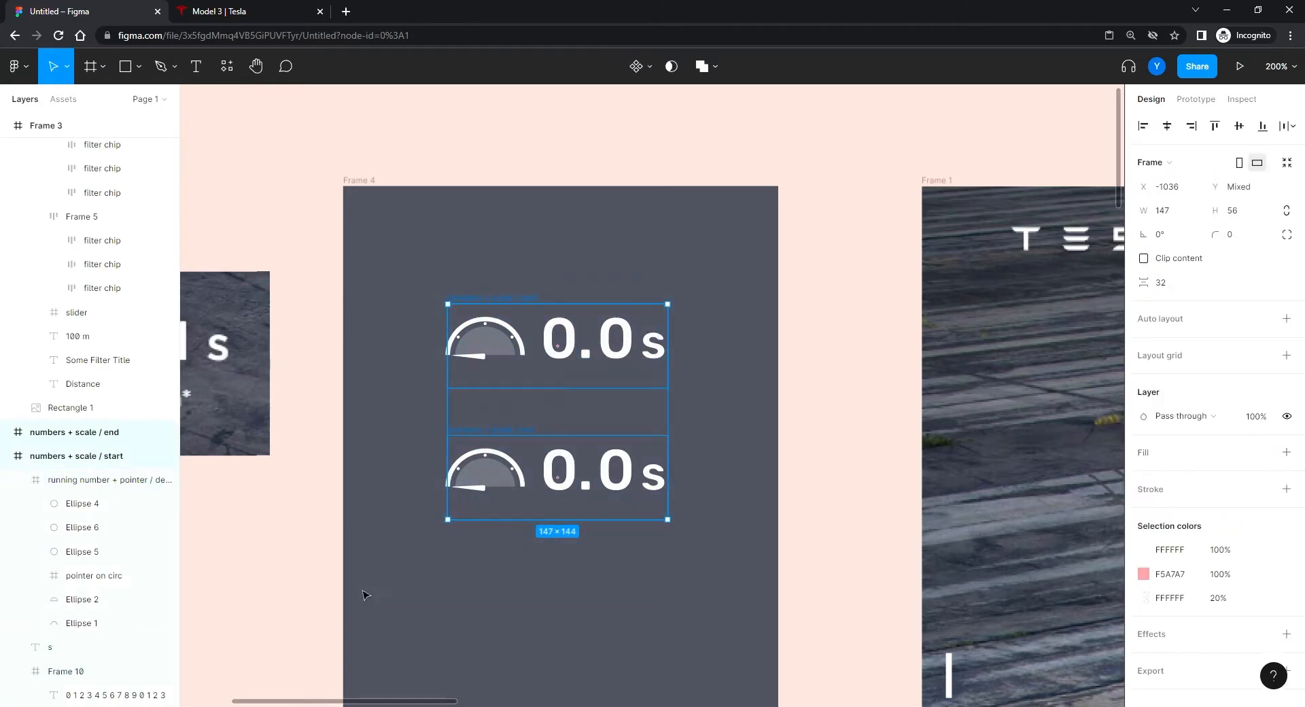
{"action": "left_click", "coordinate": [646, 68]}
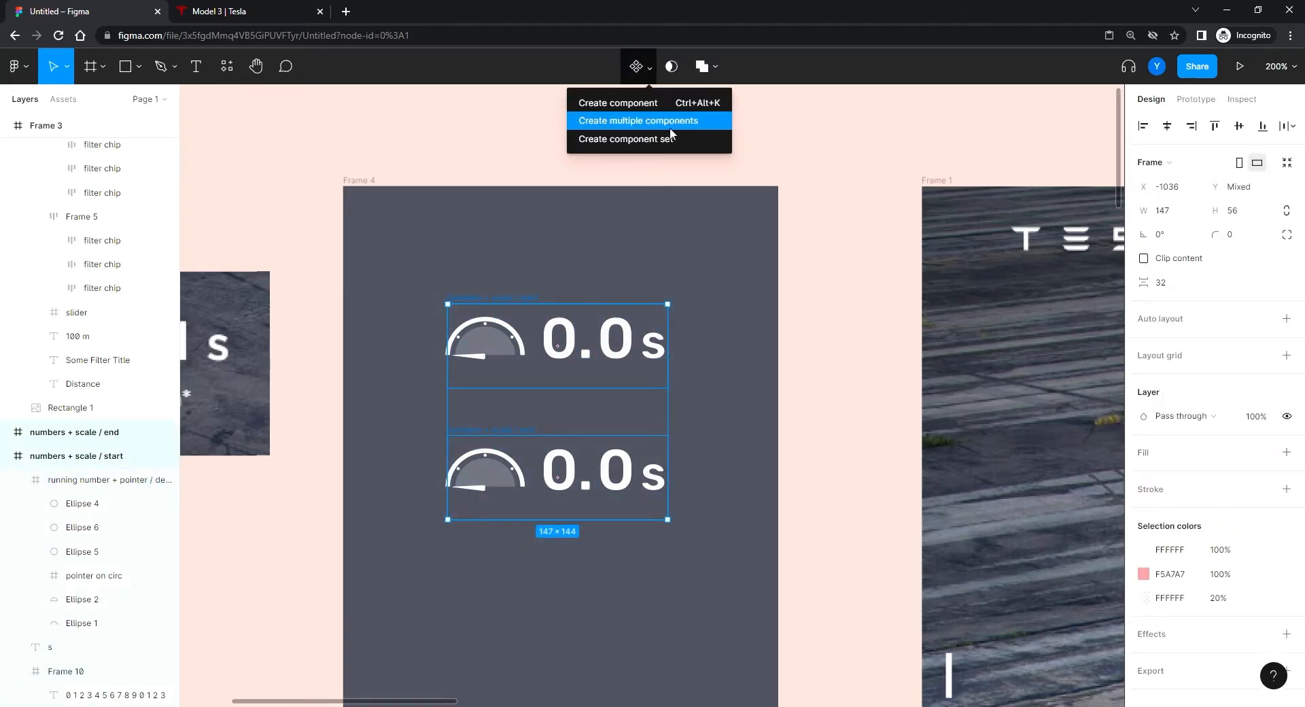
{"action": "left_click", "coordinate": [614, 139]}
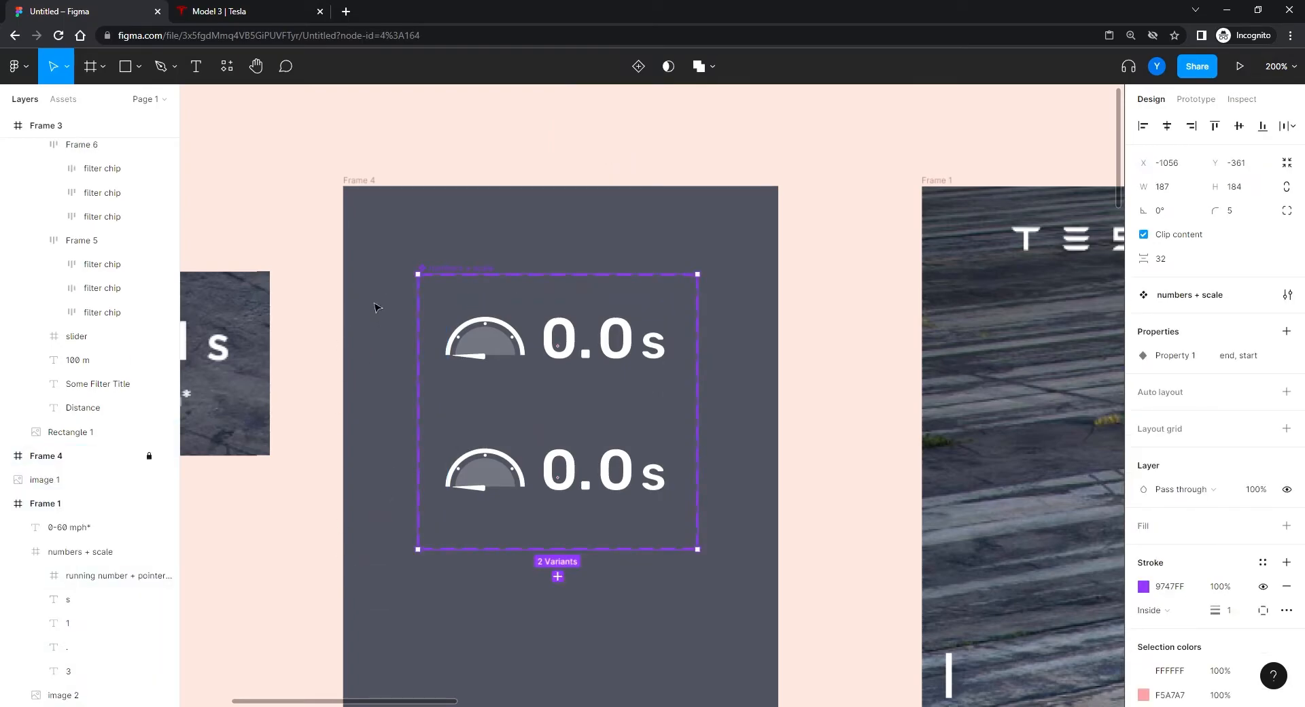
- Move the numbers + scale component set up past Frame 4's upper edge and back over the frame
{"action": "left_click", "coordinate": [402, 273]}
{"action": "left_click_drag", "start_coordinate": [448, 272], "coordinate": [453, 141]}
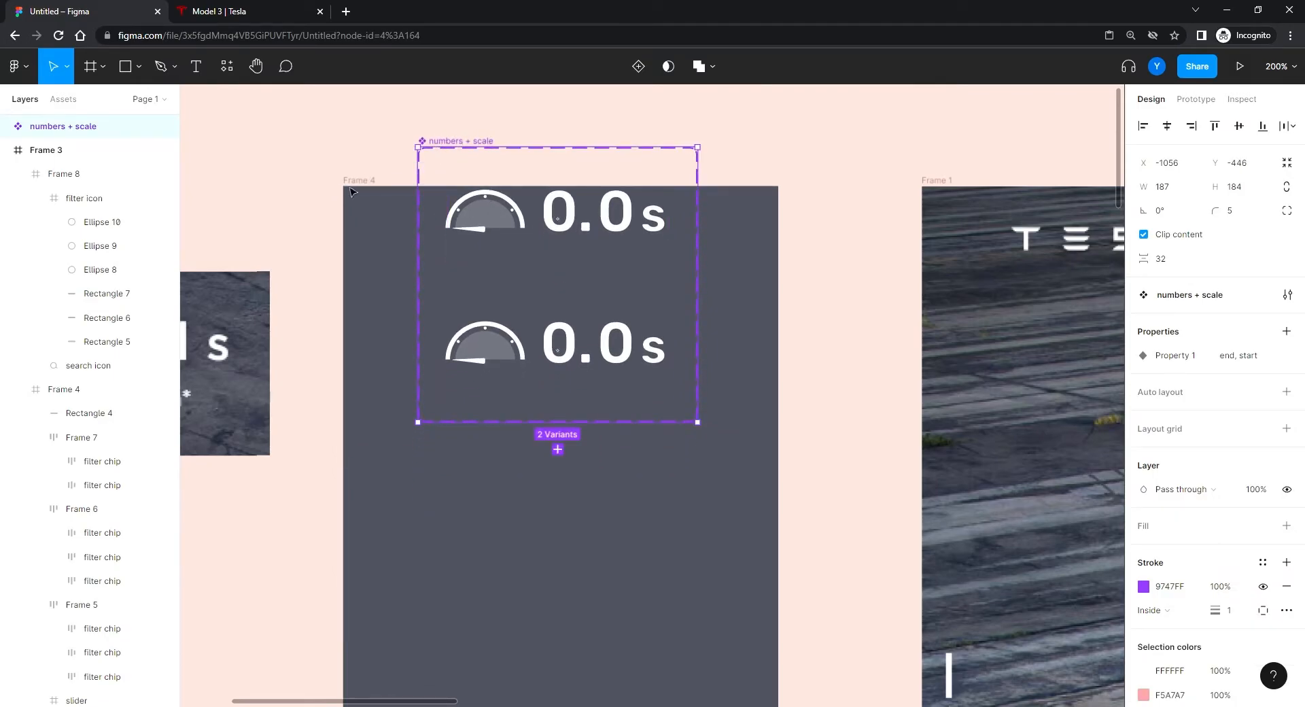
{"action": "left_click_drag", "start_coordinate": [457, 141], "coordinate": [460, 268]}
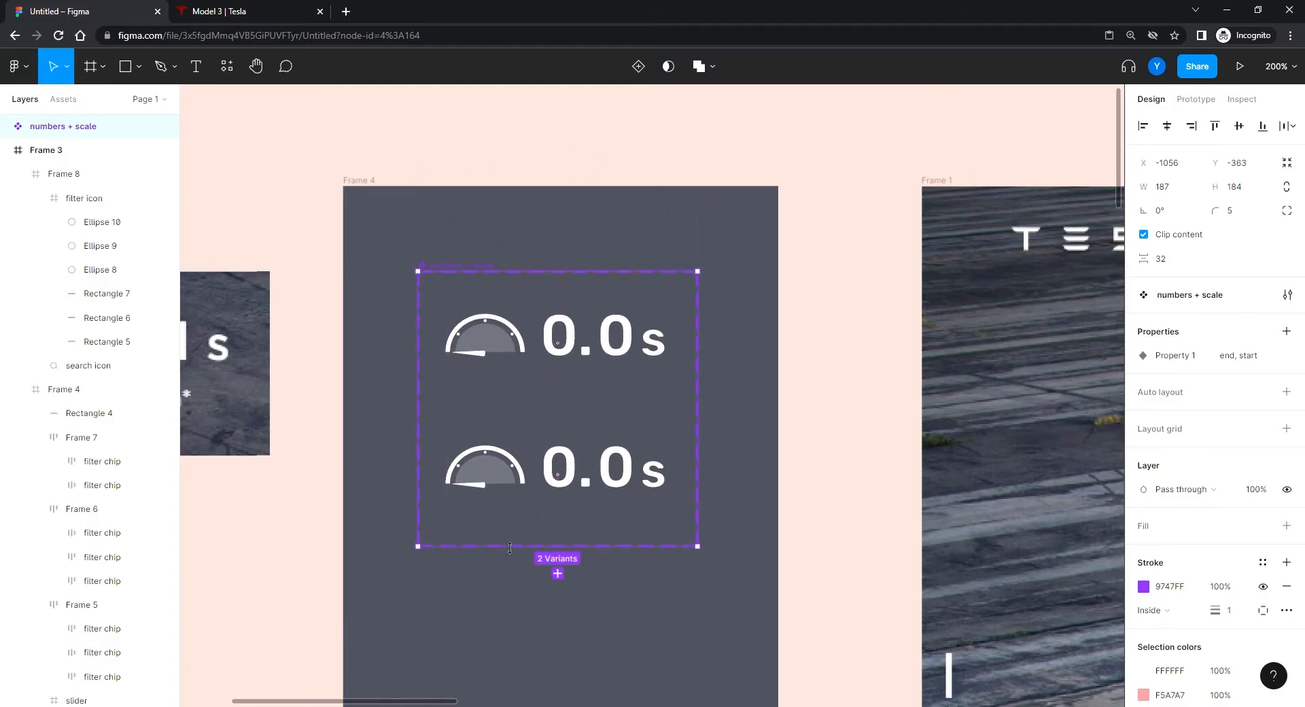
- Rotate the pointer on circ frame in the end variant to about 2.44° so the needle points right
{"action": "double_click", "coordinate": [490, 482]}
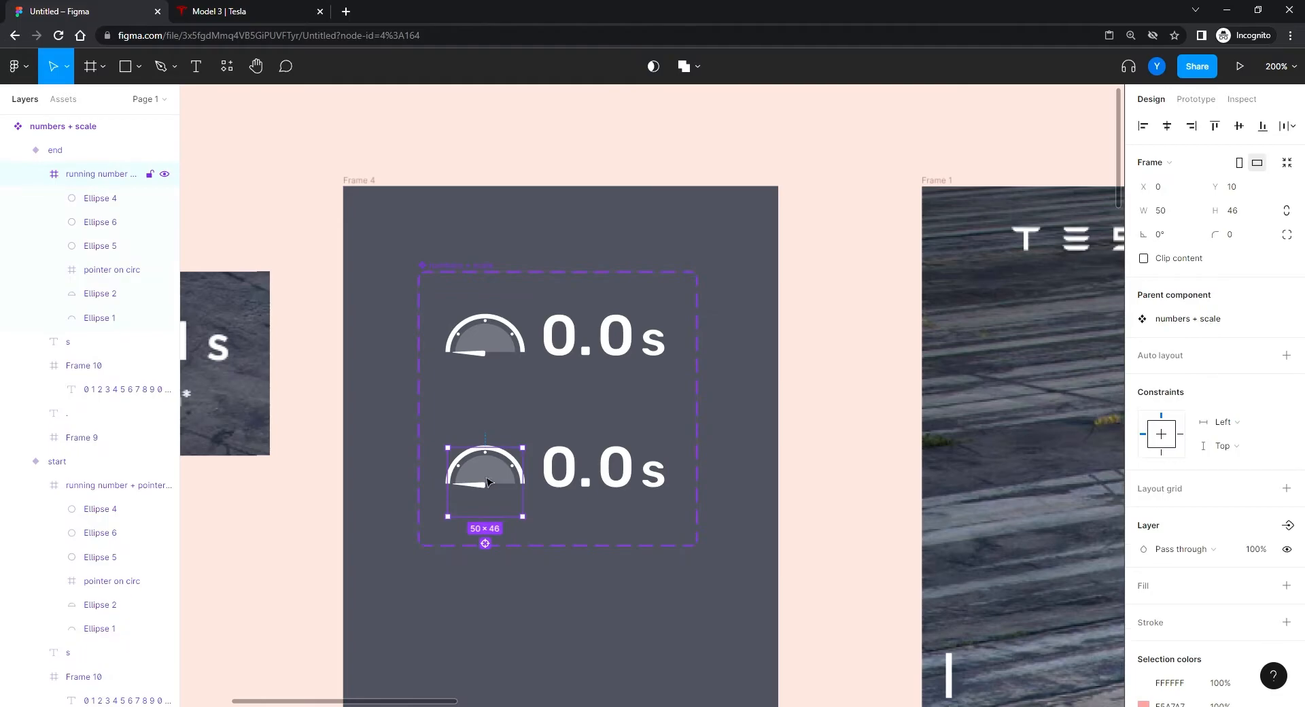
{"action": "left_click", "coordinate": [108, 271]}
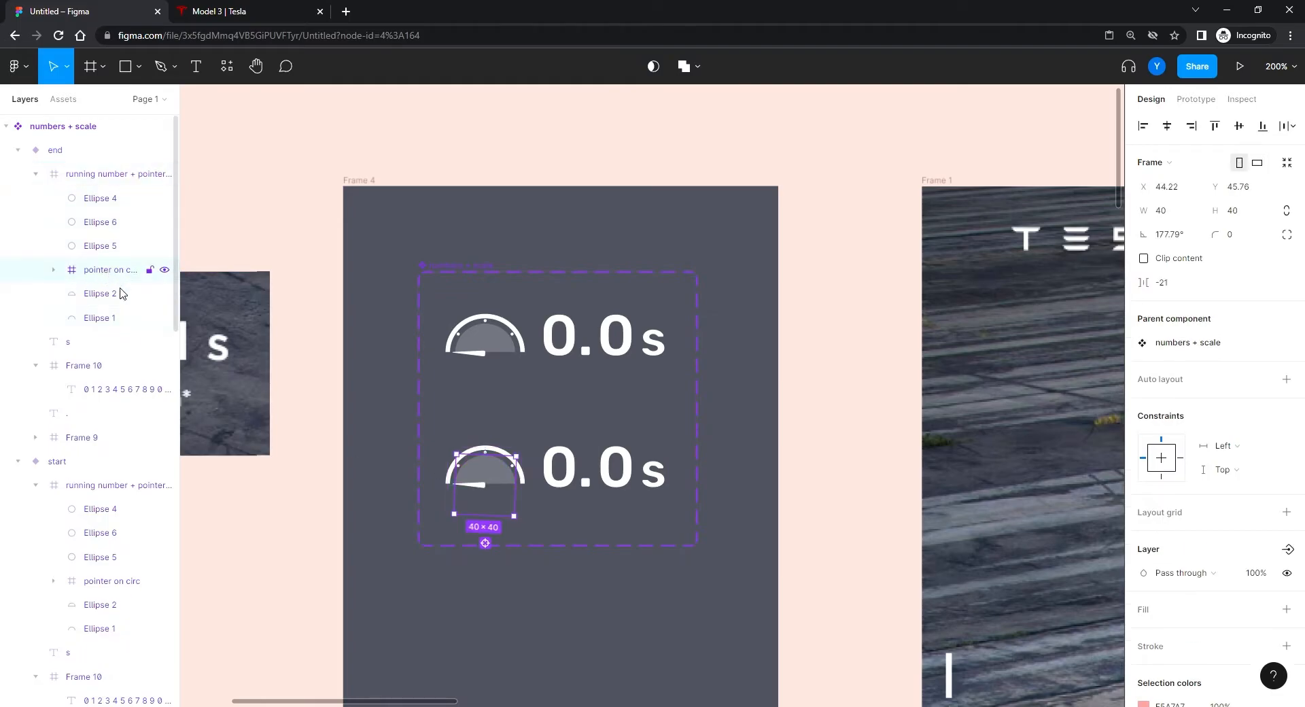
{"action": "scroll", "coordinate": [507, 425], "scroll_direction": "left", "scroll_amount": 3}
{"action": "scroll", "coordinate": [467, 493], "scroll_direction": "up", "scroll_amount": 3}
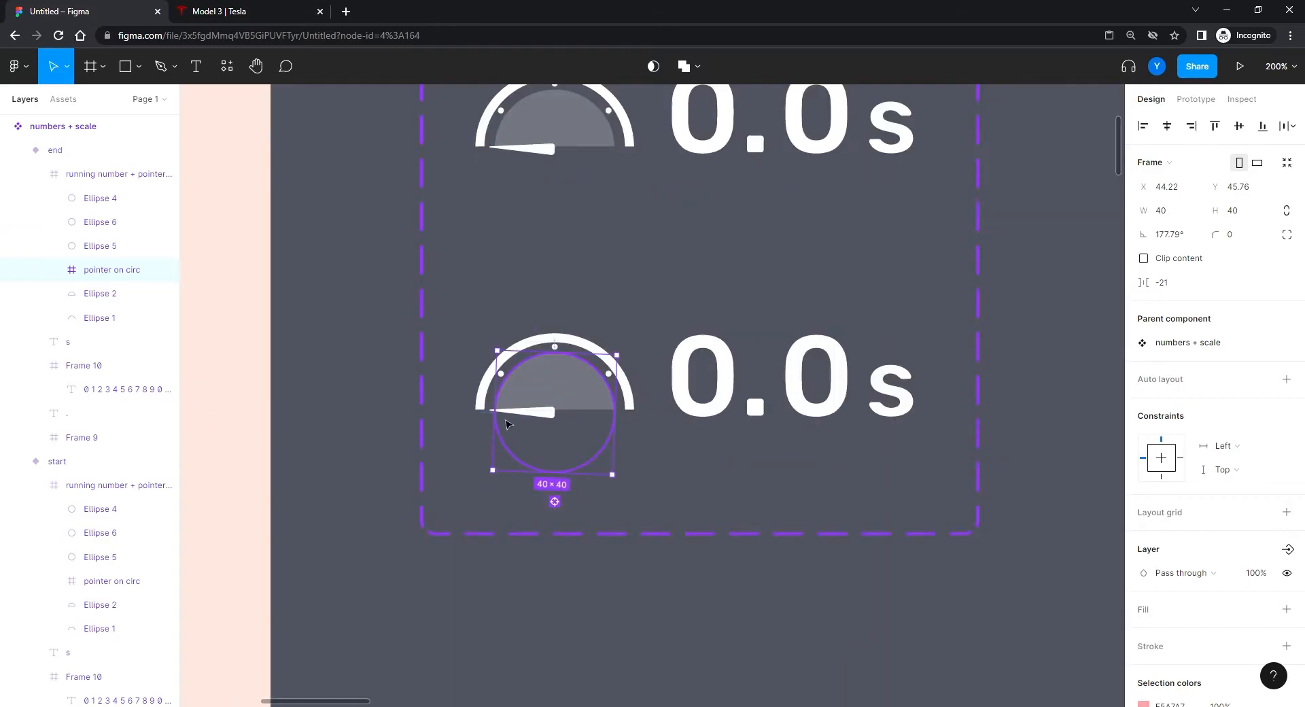
{"action": "left_click_drag", "start_coordinate": [489, 478], "coordinate": [627, 325]}
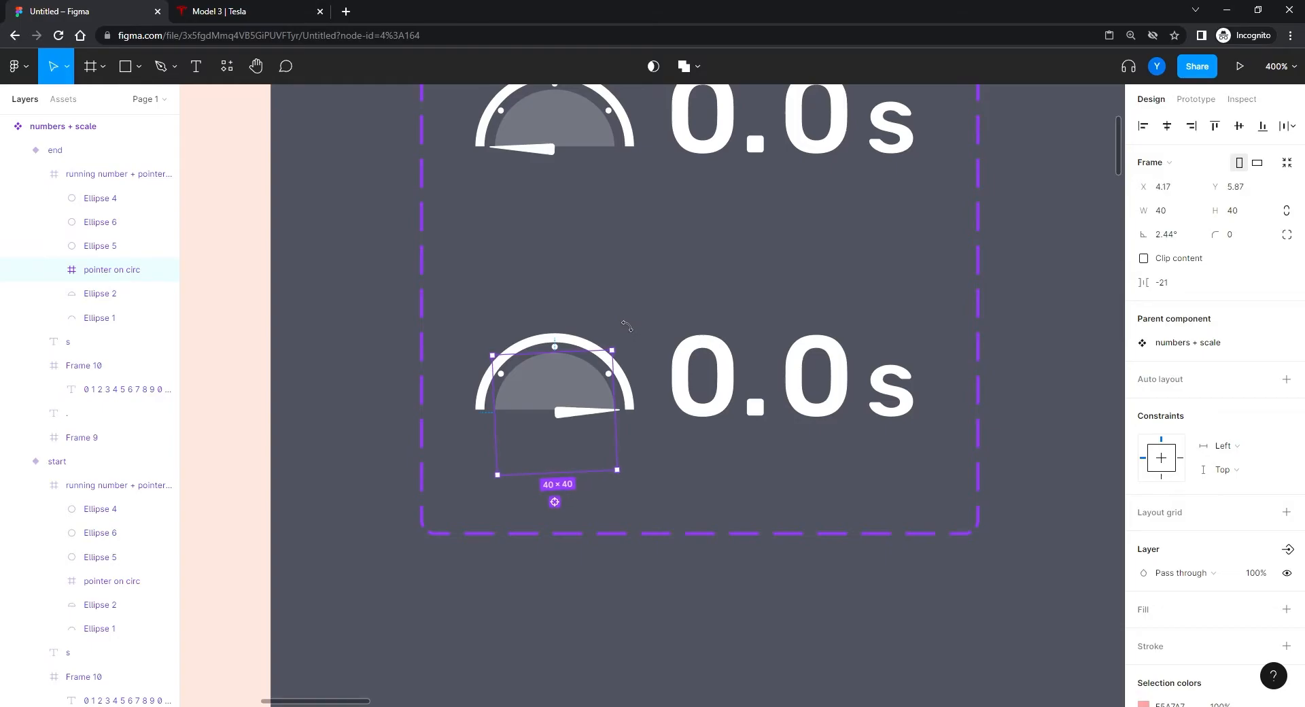
- Shift the digit column inside Frame 9 of the end variant upward until the 3 lines up with the decimal point
{"action": "left_click", "coordinate": [709, 402]}
{"action": "double_click", "coordinate": [709, 403]}
{"action": "key", "text": "Up"}
{"action": "key", "text": "Up"}
{"action": "key", "text": "Up"}
{"action": "key", "text": "Up"}
{"action": "key", "text": "Up"}
{"action": "key", "text": "Up"}
{"action": "key", "text": "Up"}
{"action": "key", "text": "Up"}
{"action": "key", "text": "Up"}
{"action": "key", "text": "Up"}
{"action": "key", "text": "Up"}
{"action": "key", "text": "Up"}
{"action": "key", "text": "Up"}
{"action": "key", "text": "Up"}
{"action": "key", "text": "Up"}
{"action": "key", "text": "Up"}
{"action": "key", "text": "Up"}
{"action": "key", "text": "Up"}
{"action": "key", "text": "Up"}
{"action": "key", "text": "Up"}
{"action": "key", "text": "Up"}
{"action": "key", "text": "Up"}
{"action": "key", "text": "Up"}
{"action": "key", "text": "Up"}
{"action": "key", "text": "Up"}
{"action": "key", "text": "Up"}
{"action": "key", "text": "Up"}
{"action": "key", "text": "Up"}
{"action": "key", "text": "Up"}
{"action": "key", "text": "Up"}
{"action": "key", "text": "Up"}
{"action": "key", "text": "Up"}
{"action": "key", "text": "Up"}
{"action": "key", "text": "Up"}
{"action": "key", "text": "Up"}
{"action": "key", "text": "Up"}
{"action": "key", "text": "Up"}
{"action": "key", "text": "Up"}
{"action": "key", "text": "Up"}
{"action": "key", "text": "Up"}
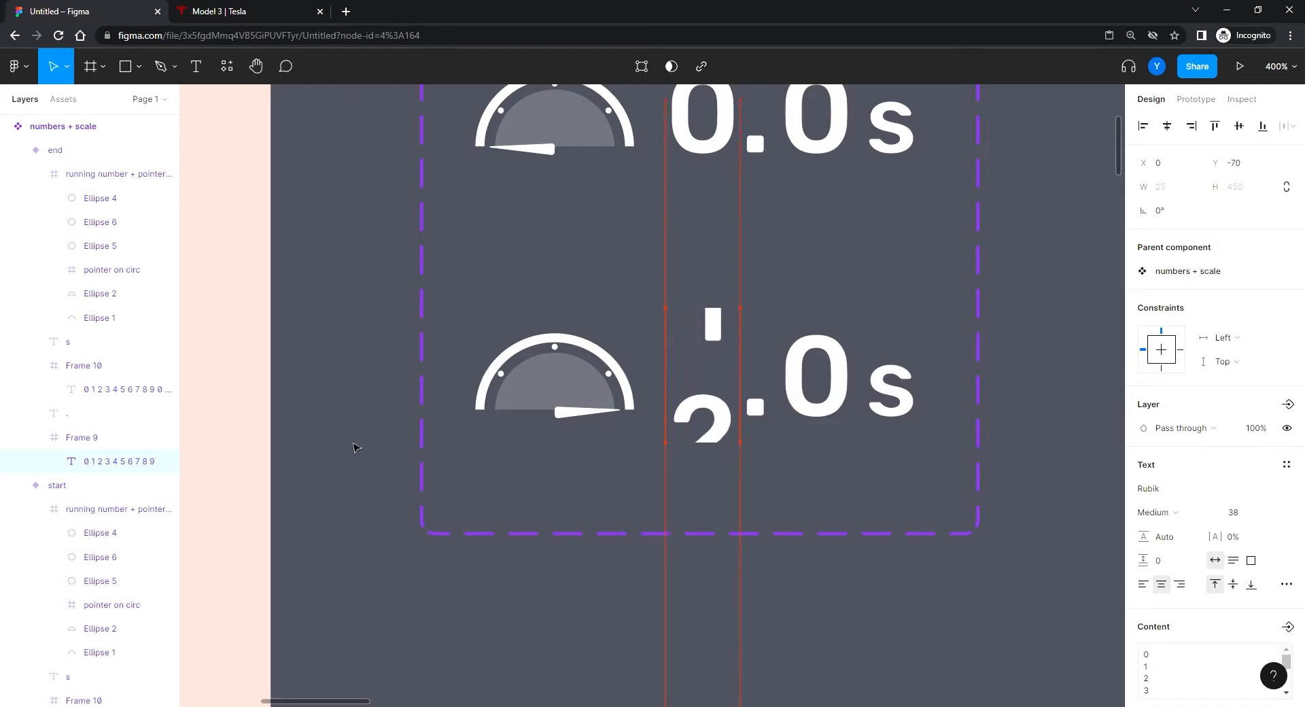
{"action": "key", "text": "Up"}
{"action": "key", "text": "Up"}
{"action": "key", "text": "Up"}
{"action": "key", "text": "Up"}
{"action": "key", "text": "Up"}
{"action": "key", "text": "Up"}
{"action": "key", "text": "Up"}
{"action": "key", "text": "Up"}
{"action": "key", "text": "Up"}
{"action": "key", "text": "Up"}
{"action": "key", "text": "Up"}
{"action": "key", "text": "Up"}
{"action": "key", "text": "Up"}
{"action": "key", "text": "Up"}
{"action": "key", "text": "Up"}
{"action": "key", "text": "Up"}
{"action": "key", "text": "Up"}
{"action": "key", "text": "Up"}
{"action": "key", "text": "Up"}
{"action": "key", "text": "Up"}
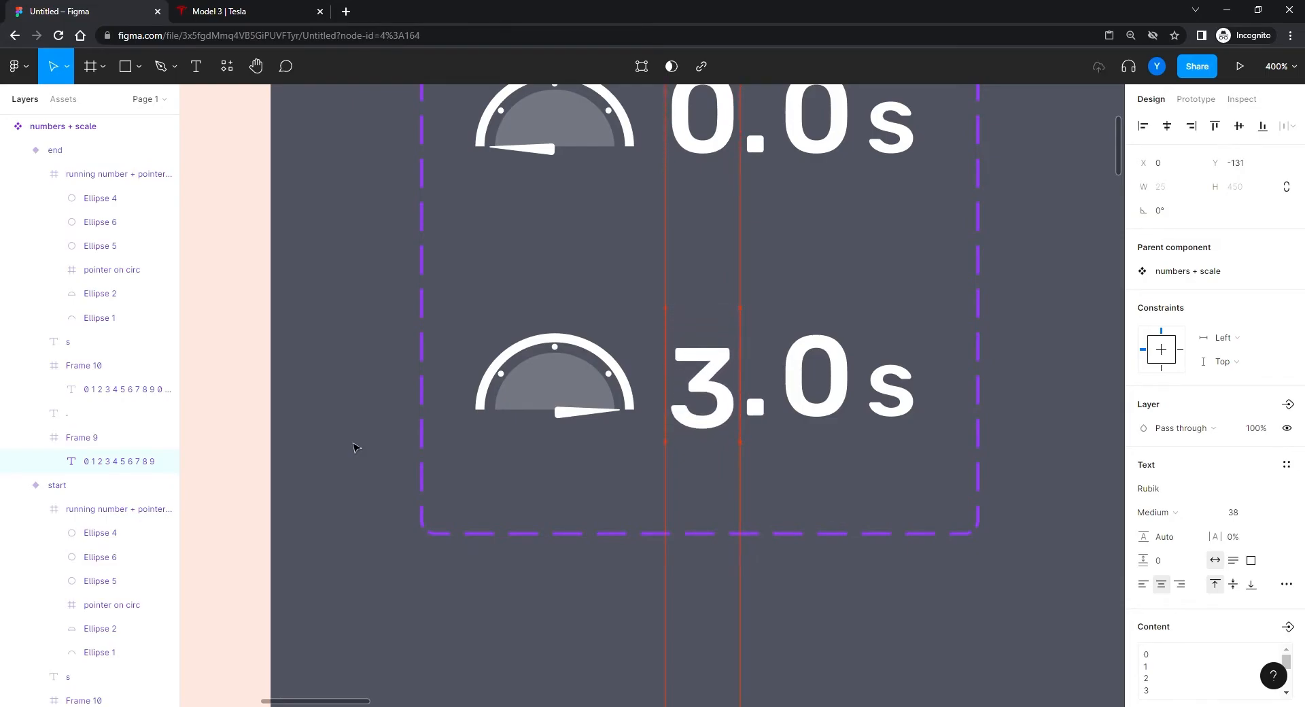
- Align the digit column in the end variant's Frame 10 to its lower end and shift it down to Y -495, showing the final 1
{"action": "left_click", "coordinate": [816, 420]}
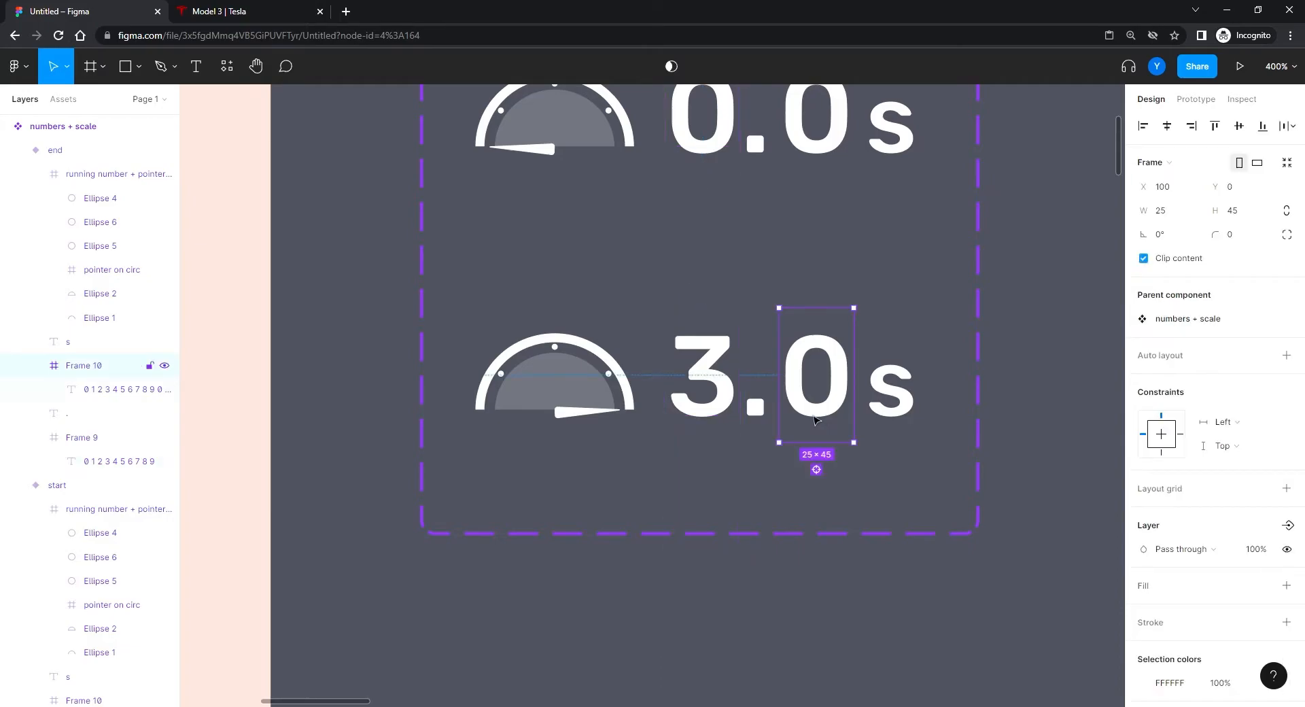
{"action": "left_click", "coordinate": [95, 390]}
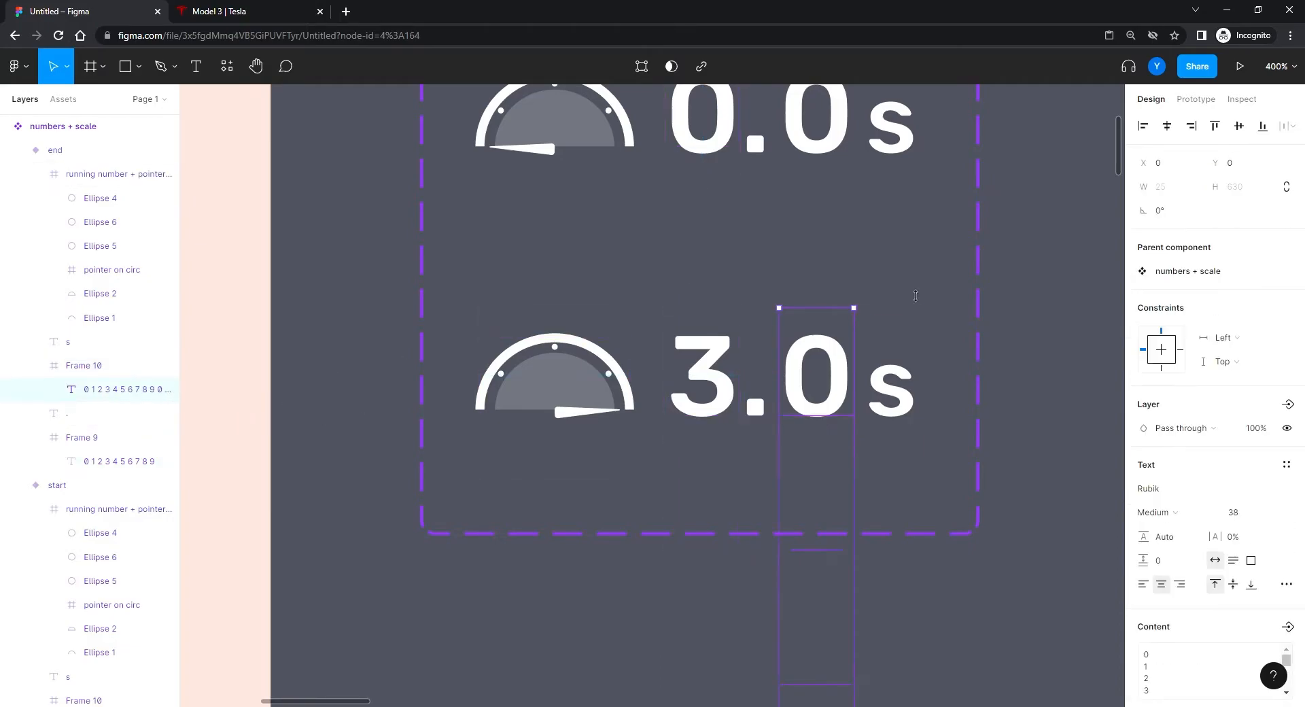
{"action": "left_click", "coordinate": [1262, 127]}
{"action": "key", "text": "Down"}
{"action": "key", "text": "Down"}
{"action": "key", "text": "Down"}
{"action": "key", "text": "Down"}
{"action": "key", "text": "Down"}
{"action": "key", "text": "Down"}
{"action": "key", "text": "Down"}
{"action": "key", "text": "Down"}
{"action": "key", "text": "Down"}
{"action": "key", "text": "Down"}
{"action": "key", "text": "Down"}
{"action": "key", "text": "Down"}
{"action": "key", "text": "Down"}
{"action": "key", "text": "Down"}
{"action": "key", "text": "Down"}
{"action": "key", "text": "Down"}
{"action": "key", "text": "Down"}
{"action": "key", "text": "Down"}
{"action": "key", "text": "Down"}
{"action": "key", "text": "Down"}
{"action": "key", "text": "Down"}
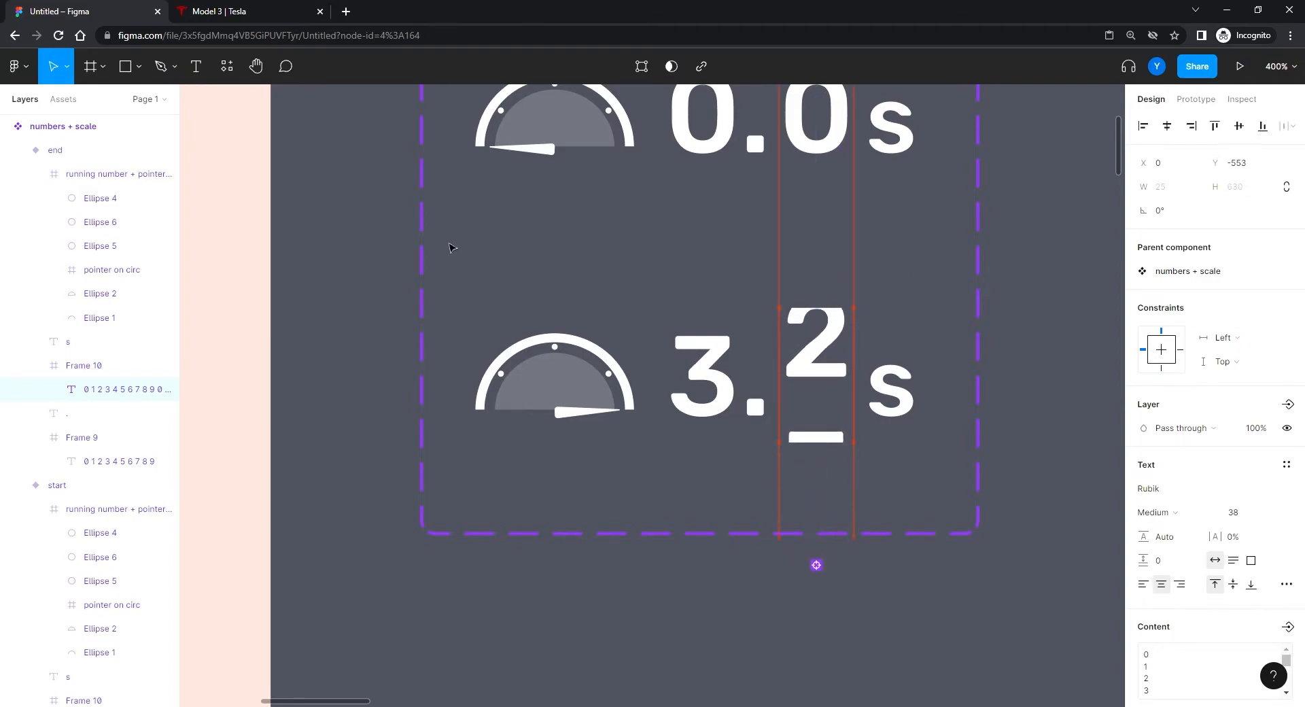
{"action": "key", "text": "Down"}
{"action": "key", "text": "Down"}
{"action": "key", "text": "Down"}
{"action": "key", "text": "Down"}
{"action": "key", "text": "Down"}
{"action": "key", "text": "Down"}
{"action": "key", "text": "Down"}
{"action": "key", "text": "Down"}
{"action": "key", "text": "Down"}
{"action": "key", "text": "Down"}
{"action": "key", "text": "Down"}
{"action": "key", "text": "Down"}
{"action": "key", "text": "Down"}
{"action": "key", "text": "Down"}
{"action": "key", "text": "Down"}
{"action": "key", "text": "Down"}
{"action": "key", "text": "Down"}
{"action": "key", "text": "Down"}
{"action": "key", "text": "Down"}
{"action": "key", "text": "Down"}
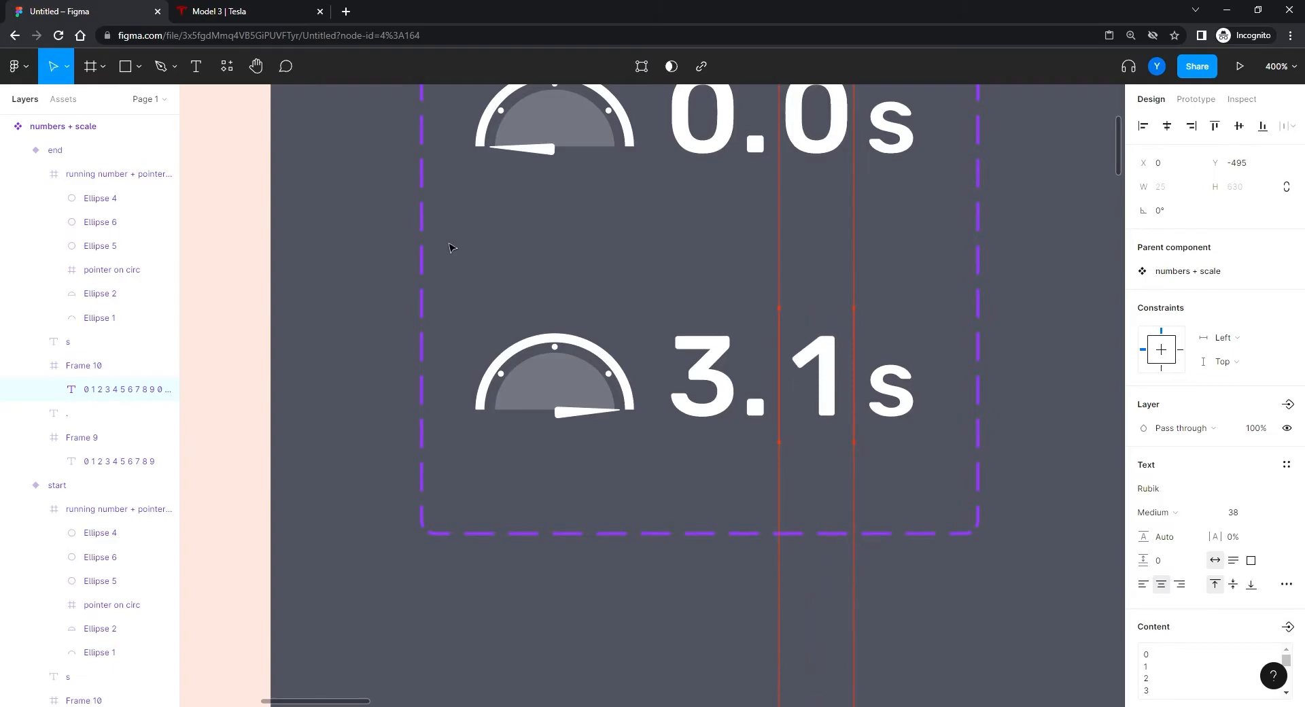
- Compare the end variant's reading with the speedometer on the Tesla Model 3 page and return to the Figma file
{"action": "left_click", "coordinate": [253, 10]}
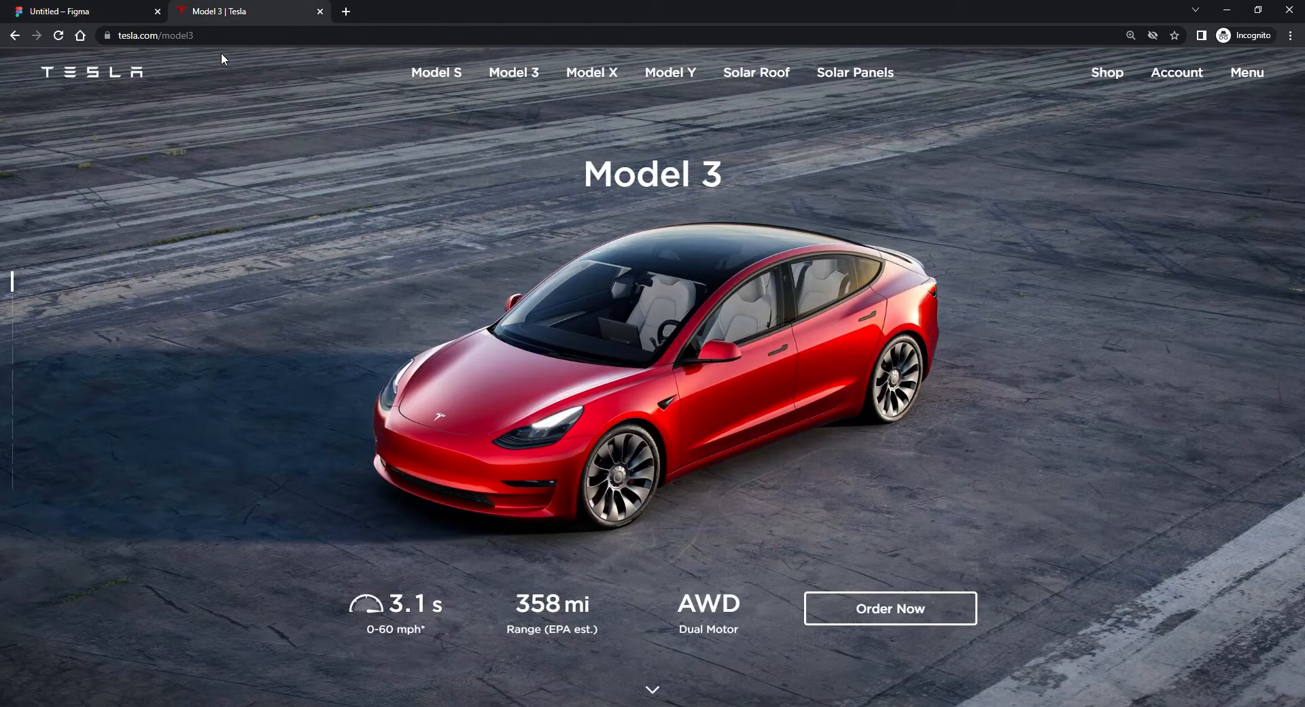
{"action": "left_click", "coordinate": [118, 17]}
{"action": "left_click", "coordinate": [340, 291]}
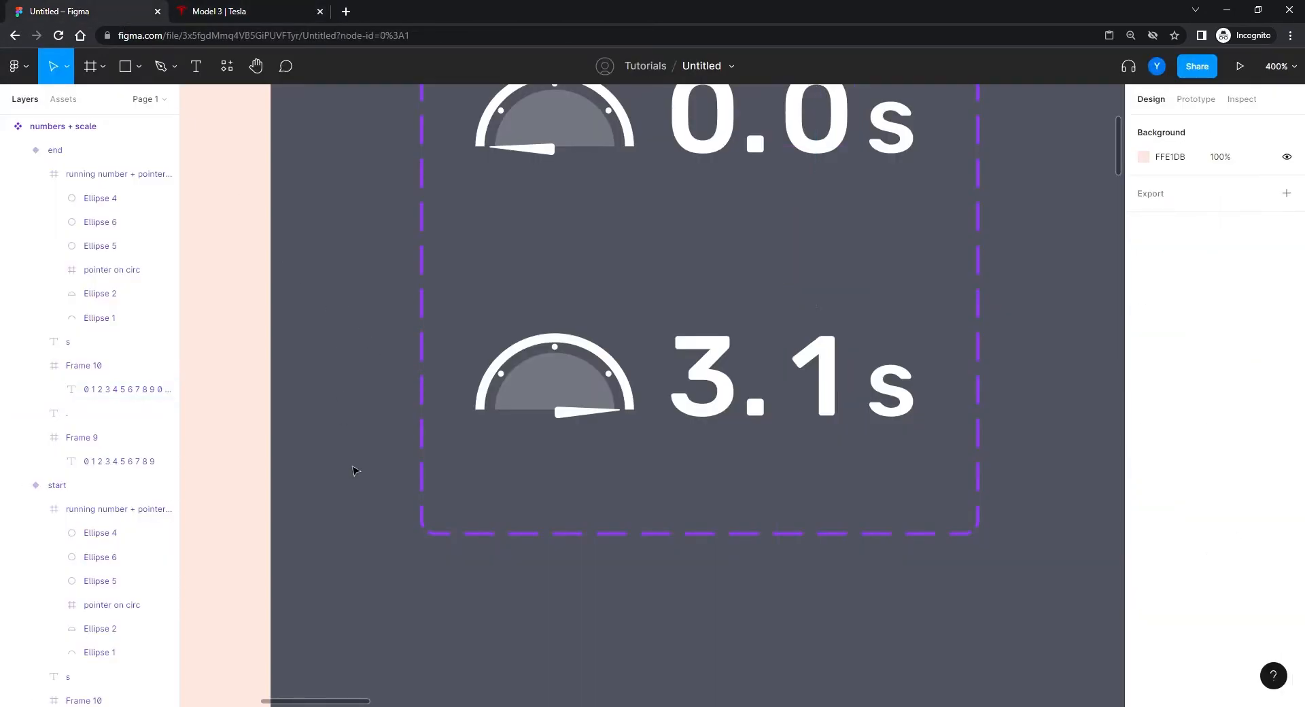
- Connect the start variant to the end variant with a Change to prototype interaction
{"action": "key", "text": "shift+0"}
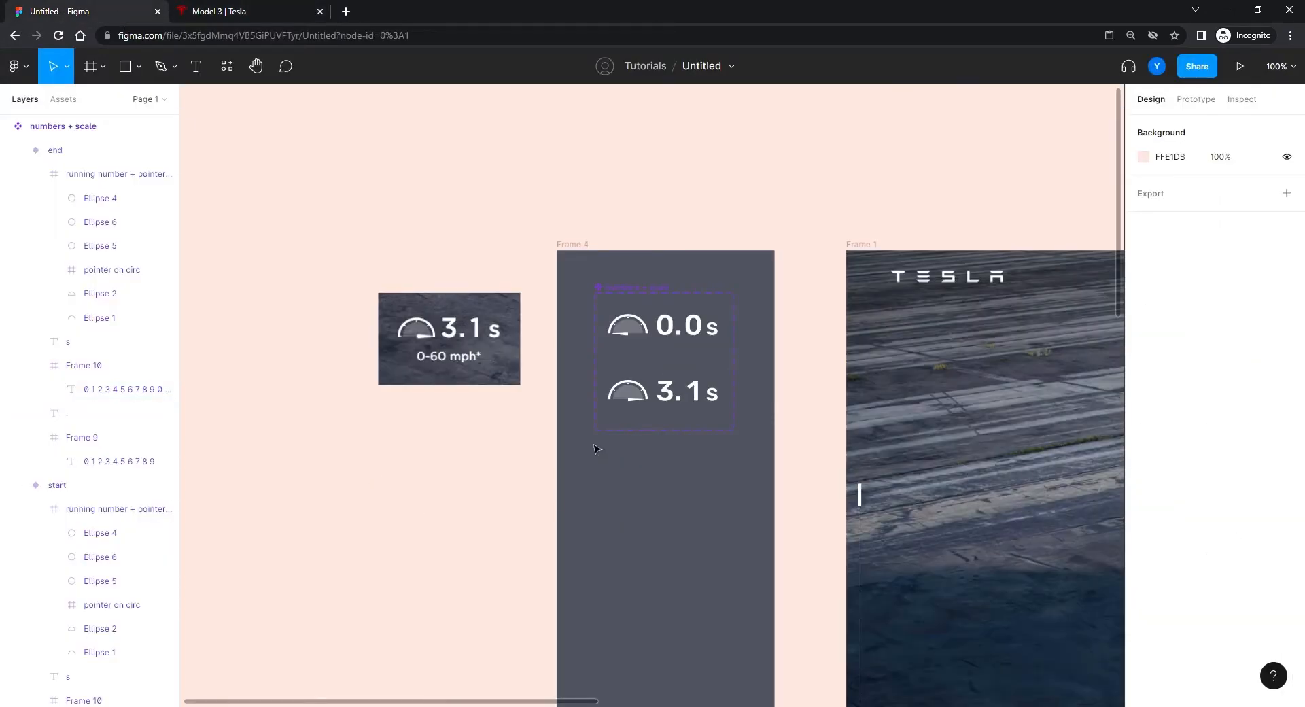
{"action": "key", "text": "ctrl+equal"}
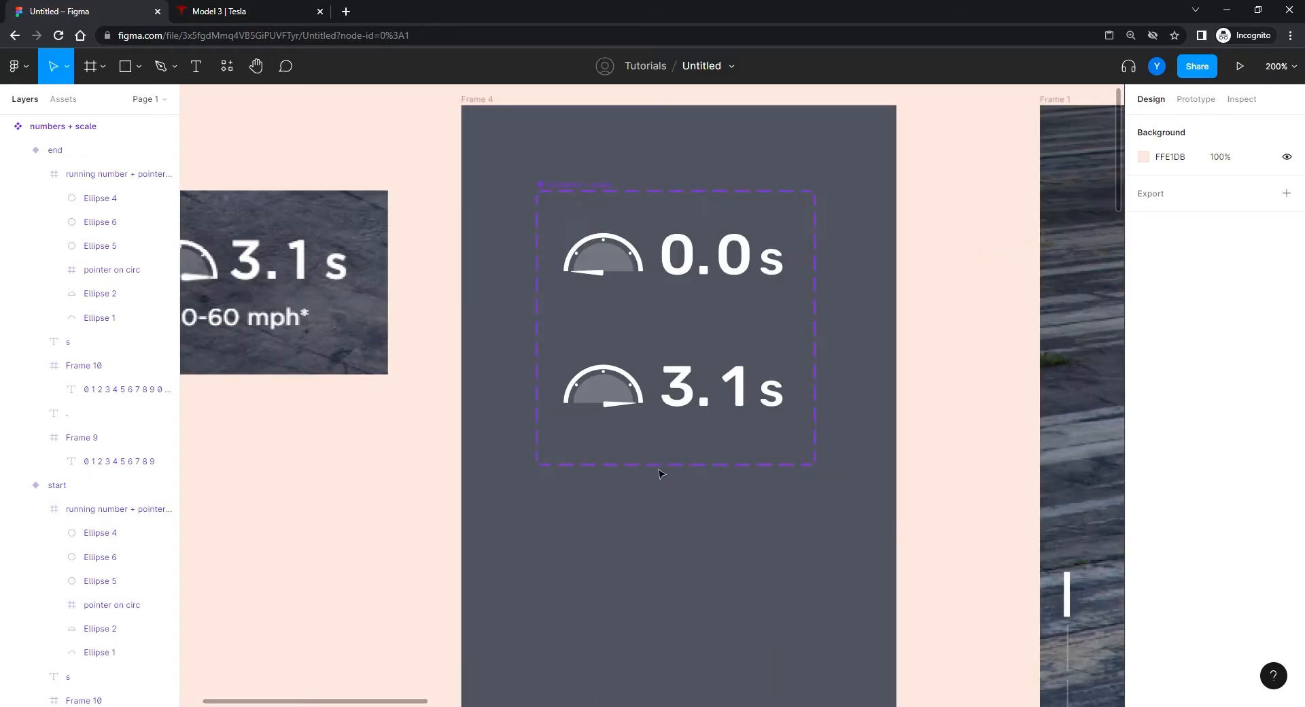
{"action": "left_click", "coordinate": [729, 271]}
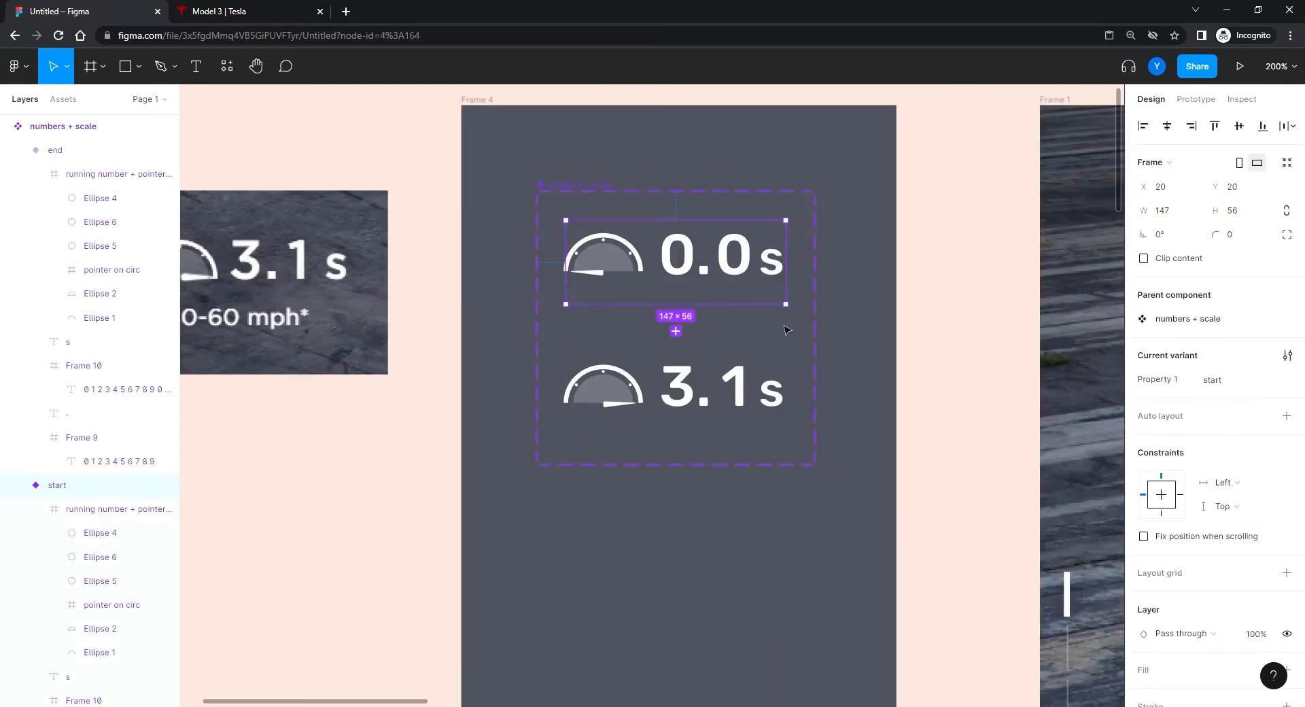
{"action": "left_click", "coordinate": [1200, 100]}
{"action": "left_click_drag", "start_coordinate": [787, 263], "coordinate": [648, 373]}
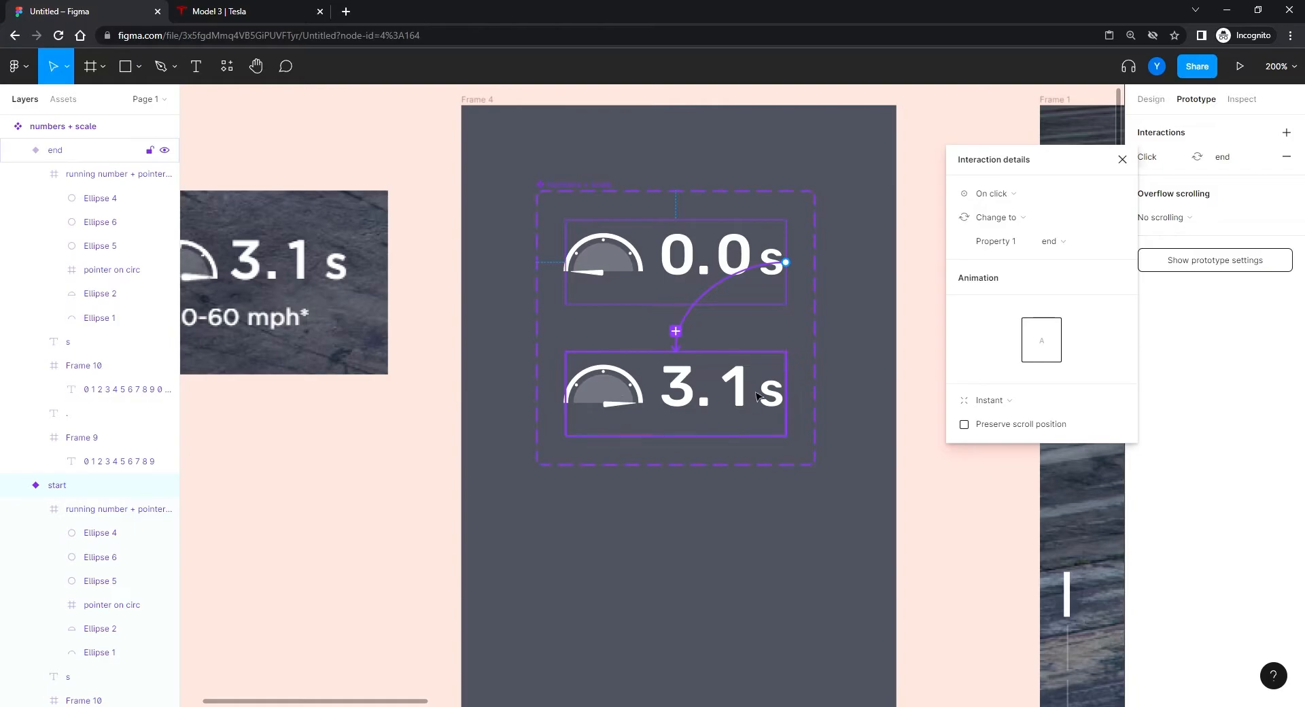
- Set the start-to-end interaction to trigger After delay with a delay of 2000 ms
{"action": "left_click", "coordinate": [994, 195]}
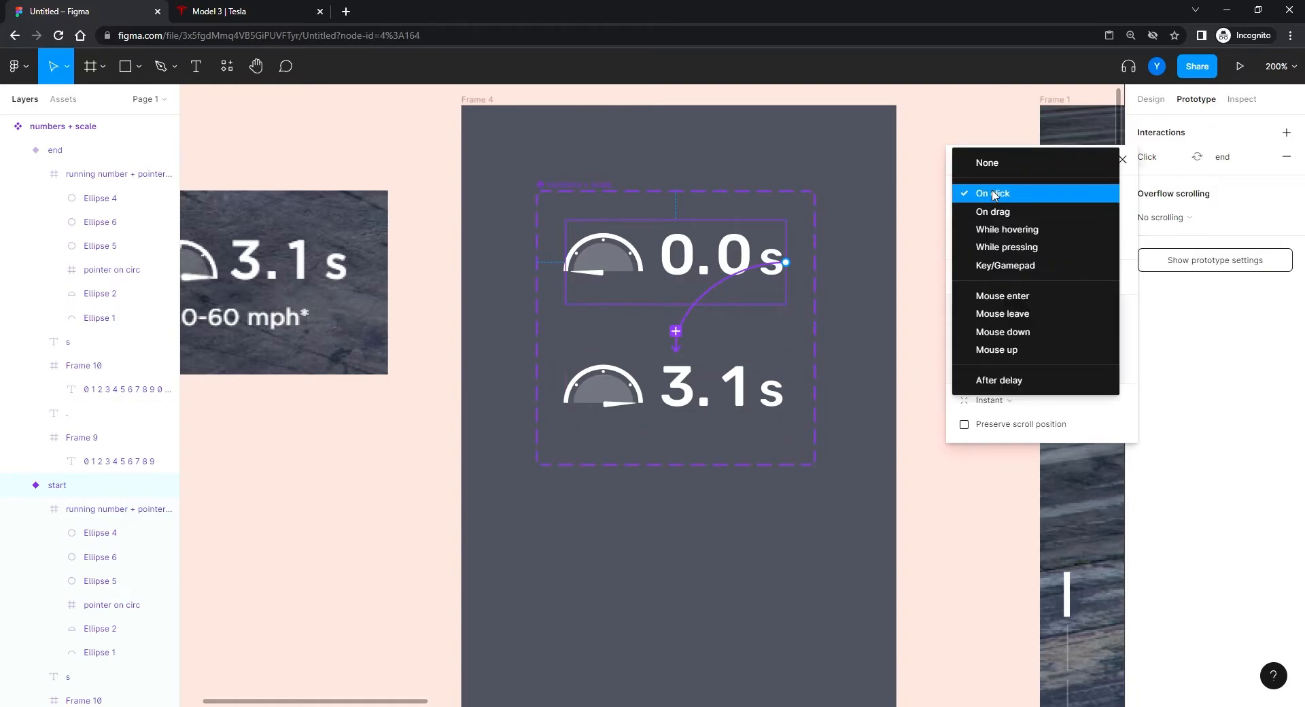
{"action": "left_click", "coordinate": [994, 385]}
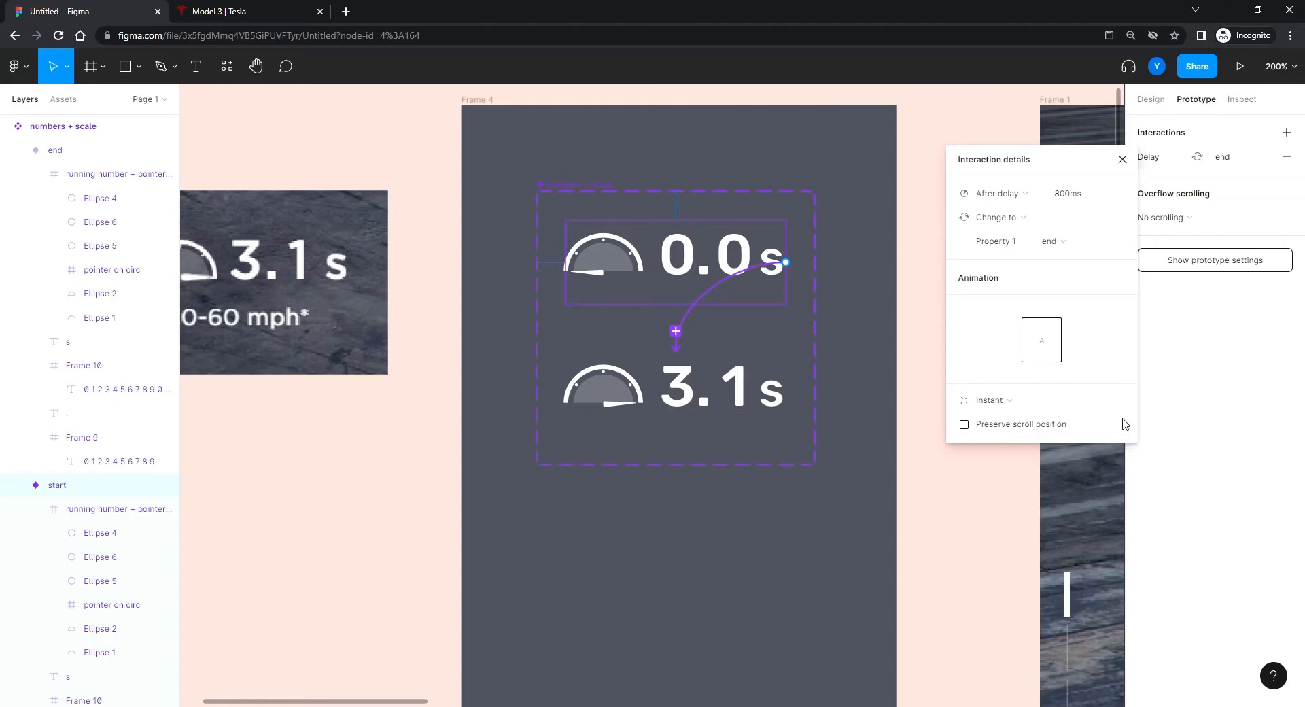
{"action": "left_click", "coordinate": [1086, 196]}
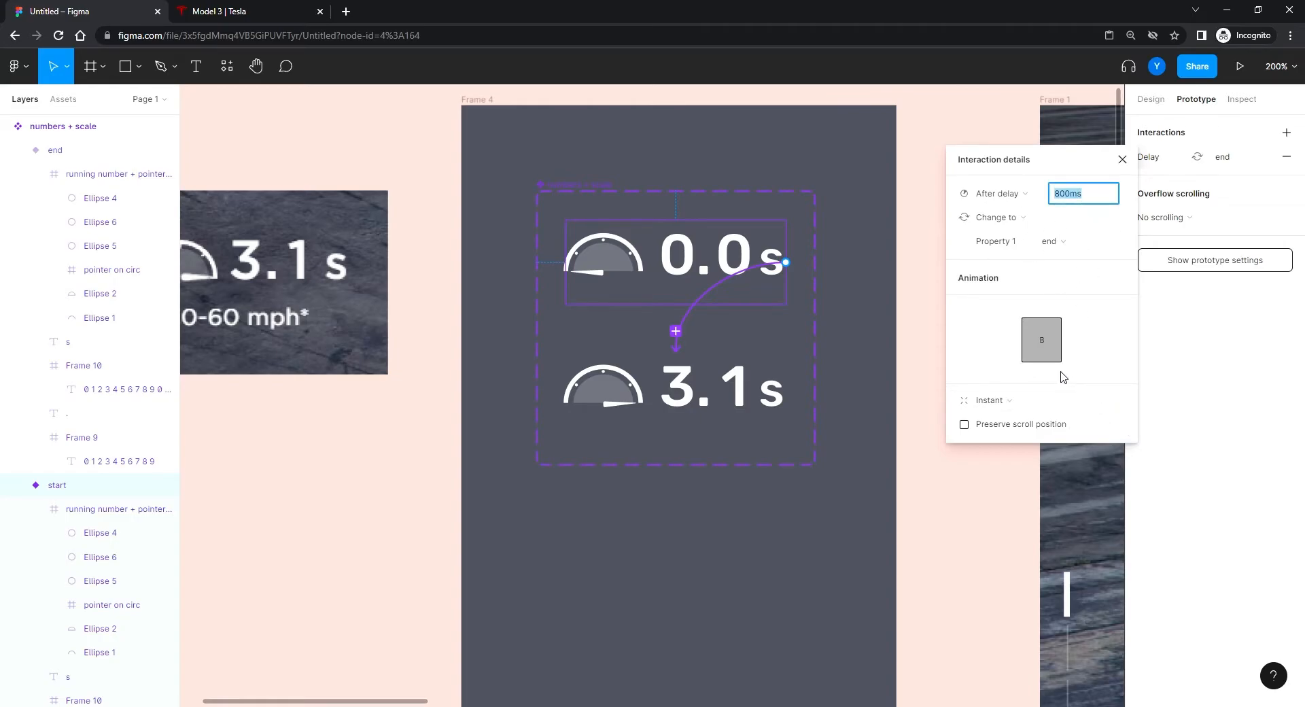
{"action": "type", "text": "200"}
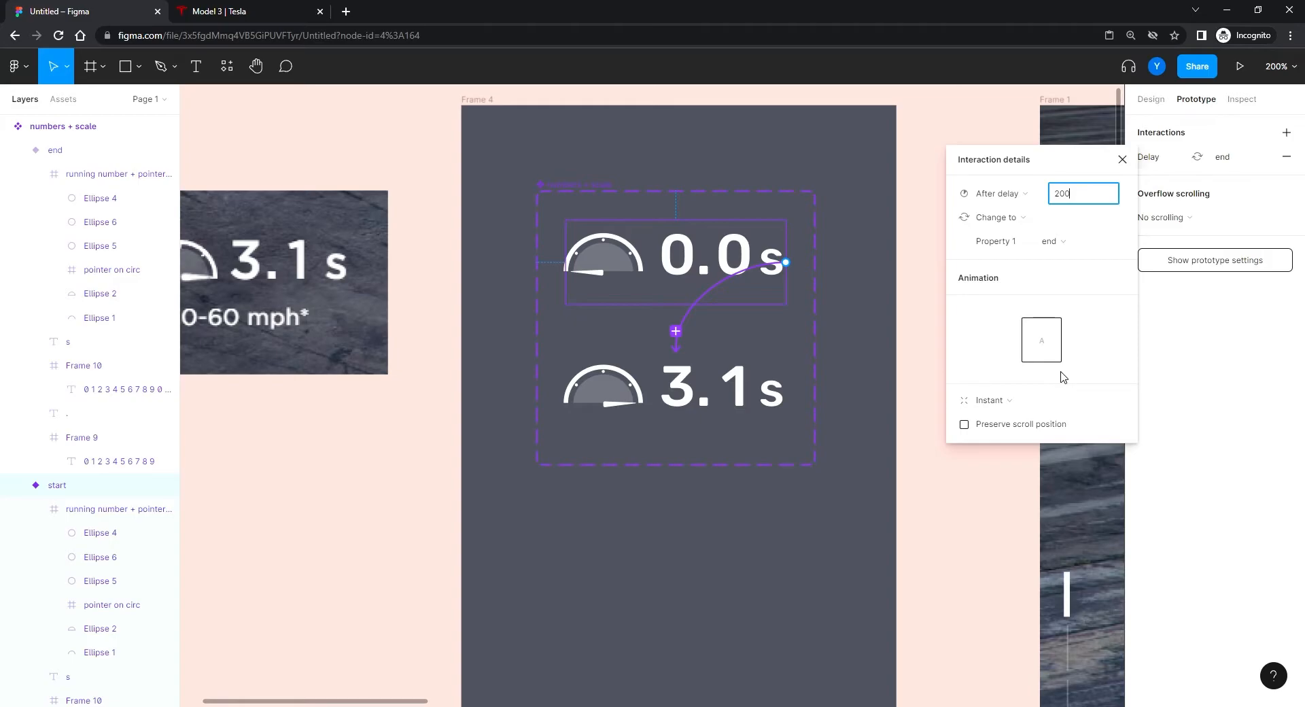
{"action": "key", "text": "Return"}
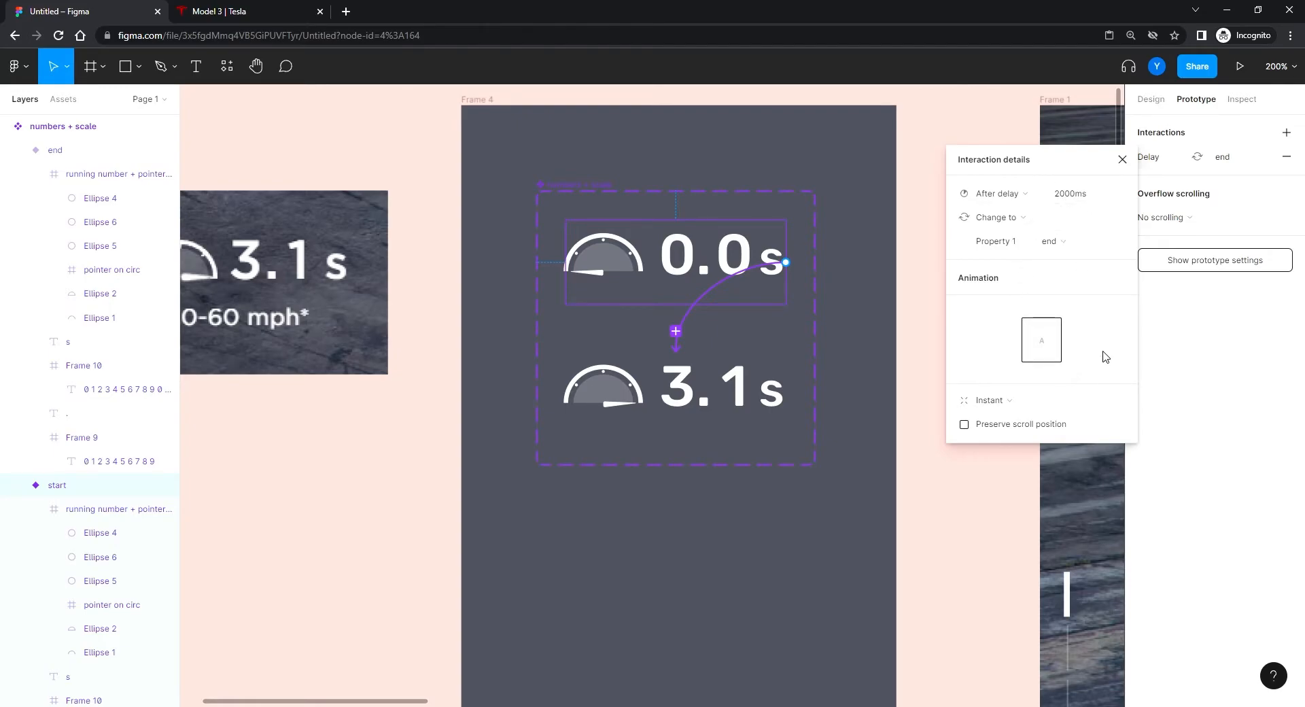
- Set the interaction's animation to Smart animate with Ease out back over 1500 ms and close its details
{"action": "left_click", "coordinate": [987, 411]}
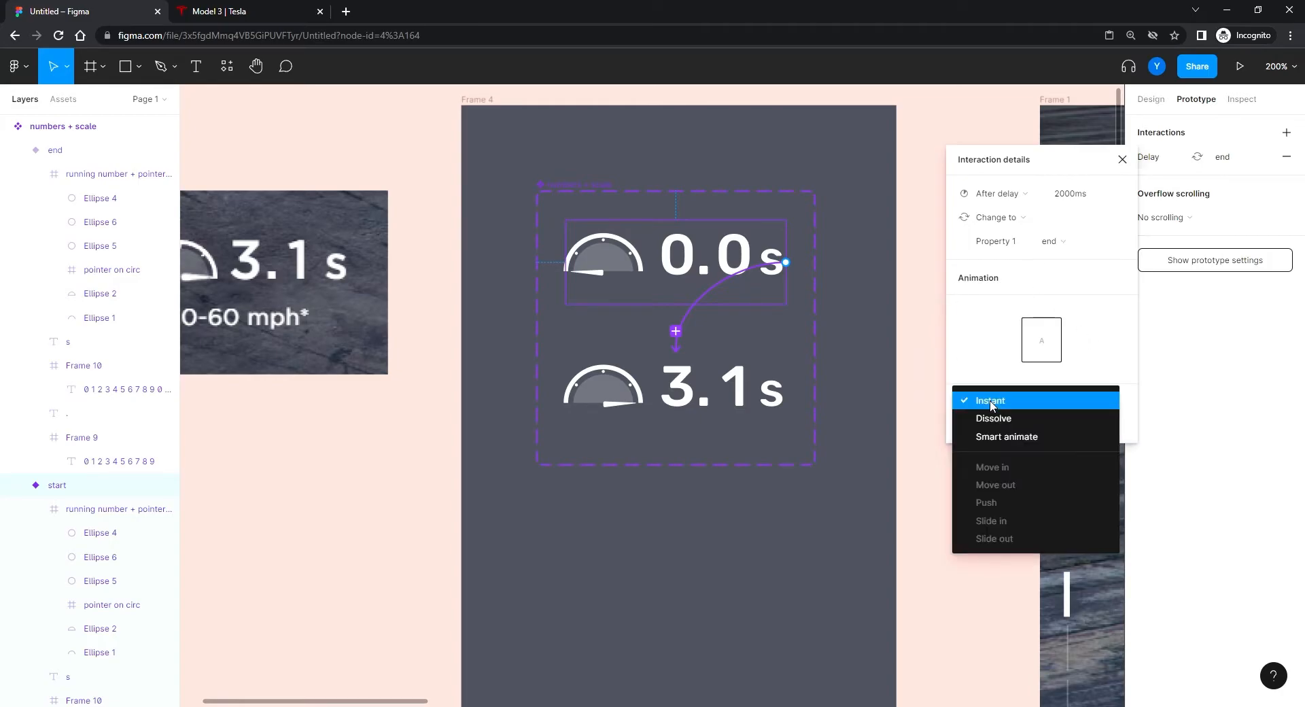
{"action": "left_click", "coordinate": [998, 438]}
{"action": "left_click", "coordinate": [1082, 424]}
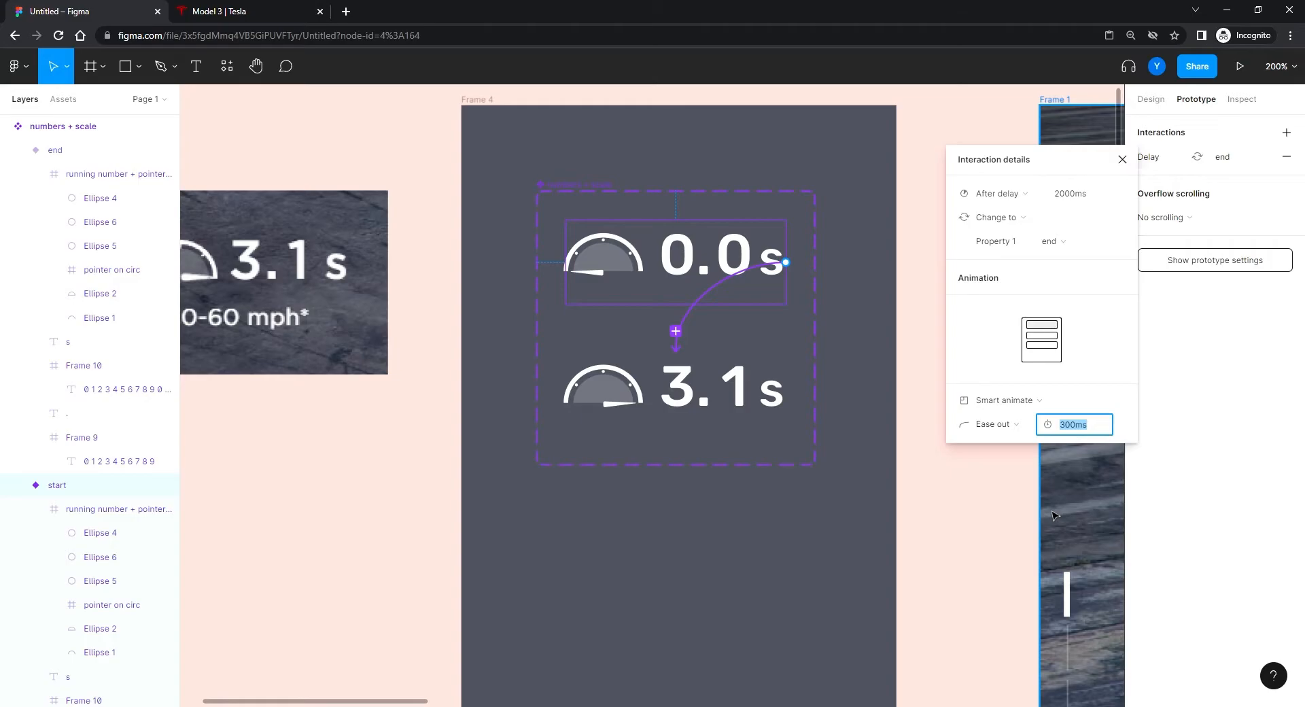
{"action": "type", "text": "1"}
{"action": "key", "text": "Return"}
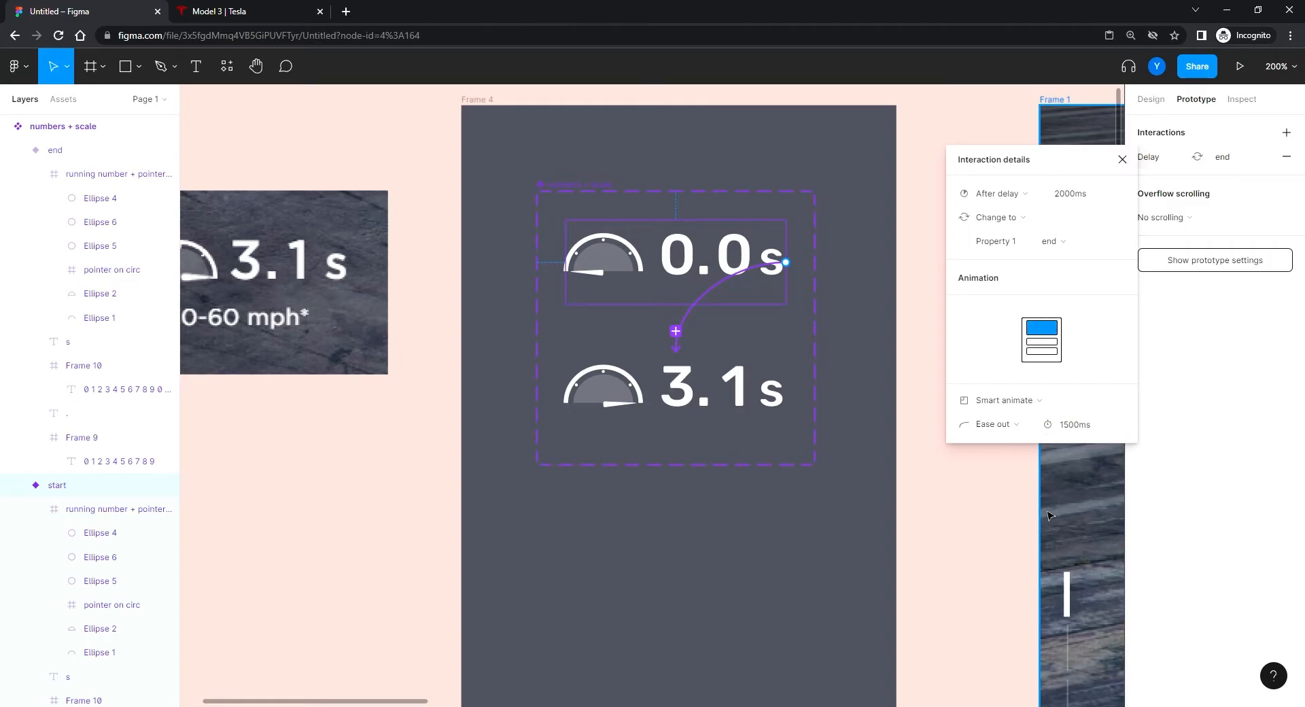
{"action": "left_click", "coordinate": [991, 428]}
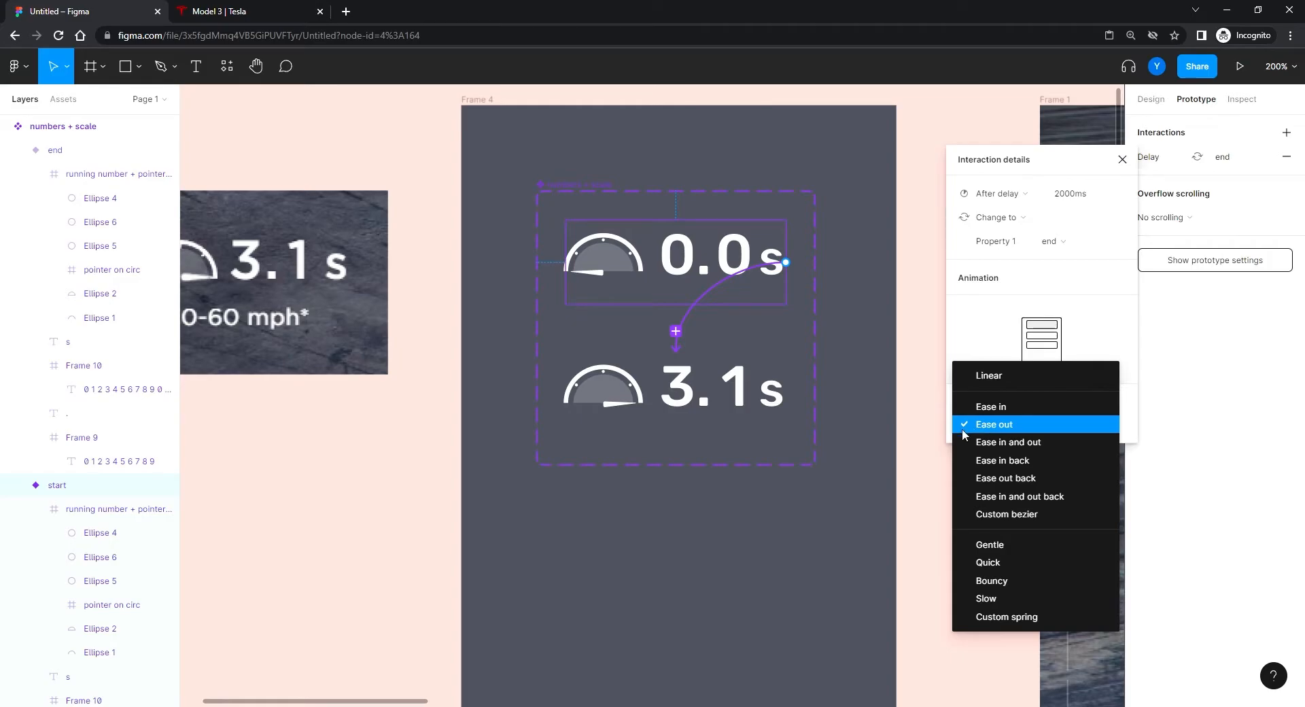
{"action": "left_click", "coordinate": [1005, 479]}
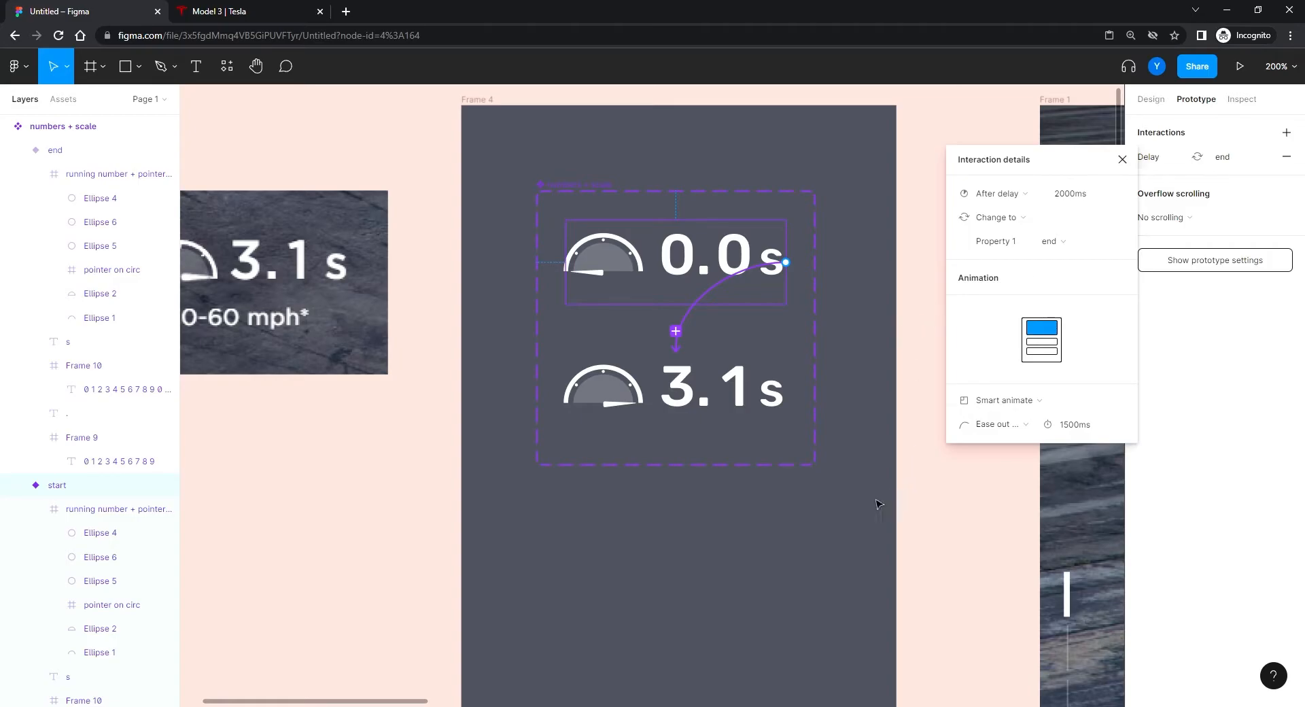
{"action": "left_click", "coordinate": [1122, 159]}
- Copy the start variant and paste it in place of the static numbers + scale frame in Frame 1
{"action": "left_click", "coordinate": [510, 374]}
{"action": "left_click", "coordinate": [102, 485]}
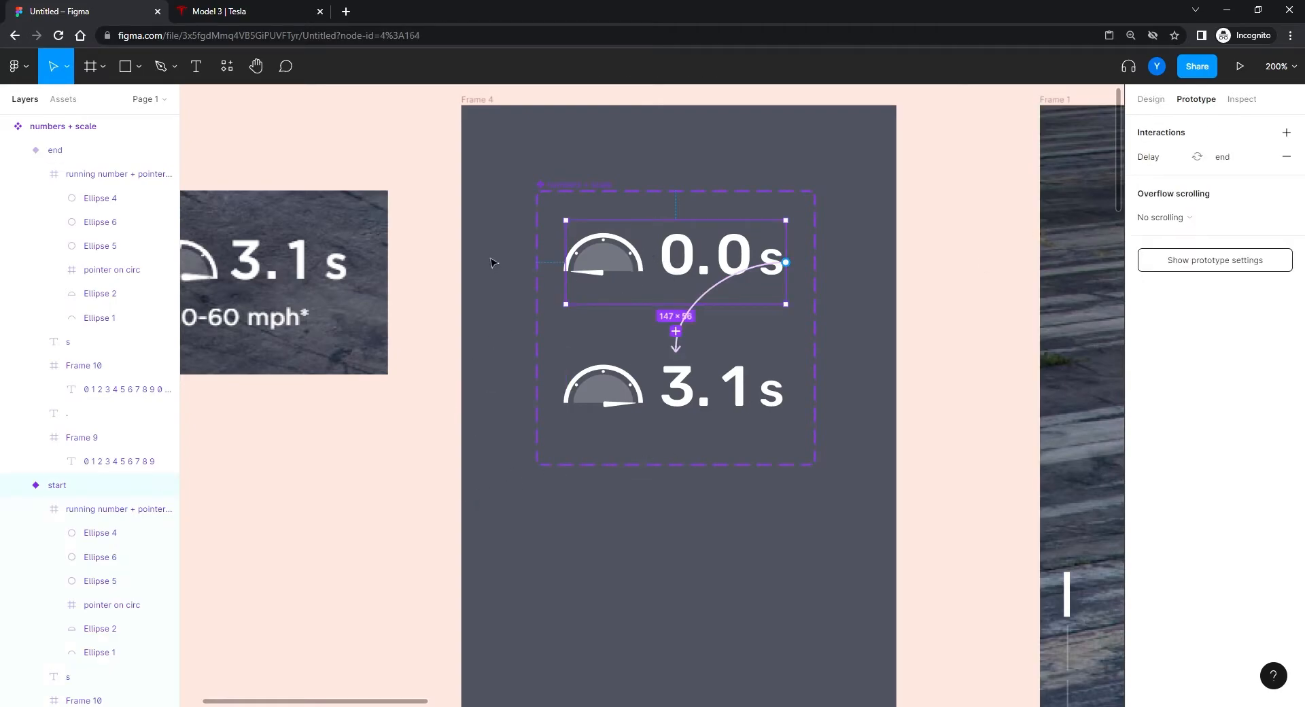
{"action": "scroll", "coordinate": [492, 263], "scroll_direction": "down", "scroll_amount": 6}
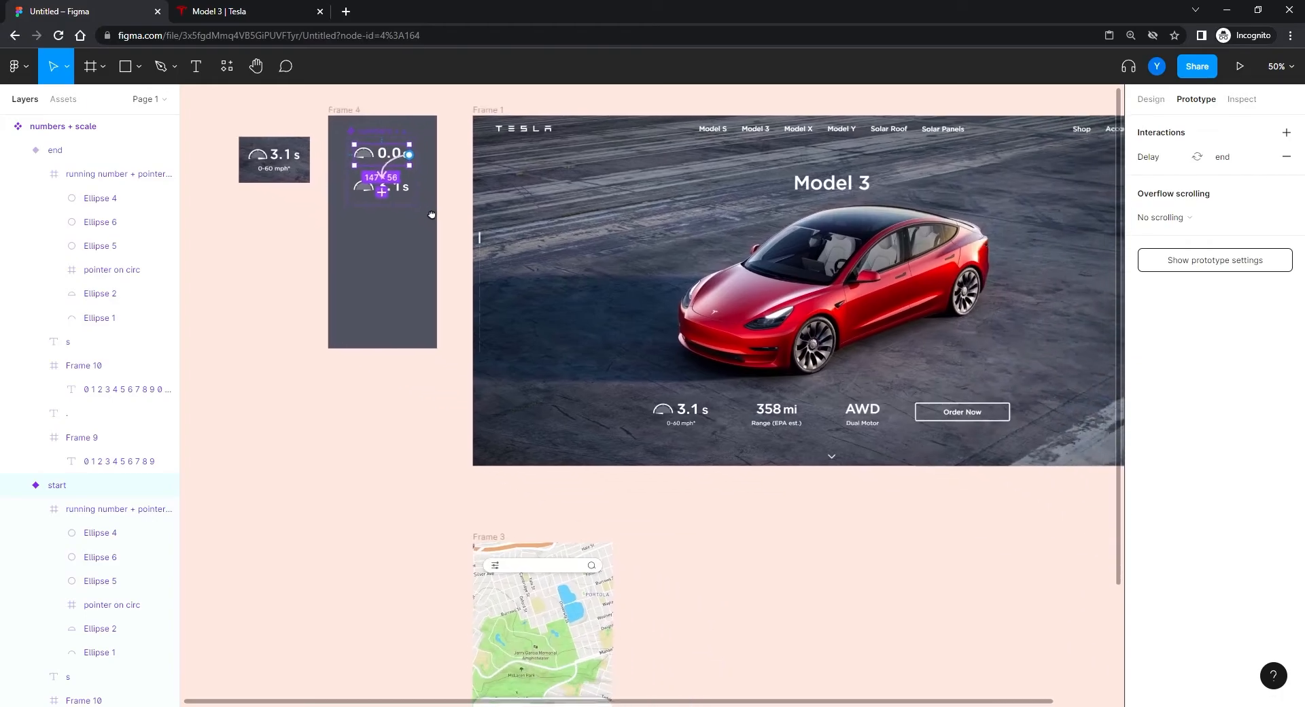
{"action": "key", "text": "shift+0"}
{"action": "left_click", "coordinate": [673, 422]}
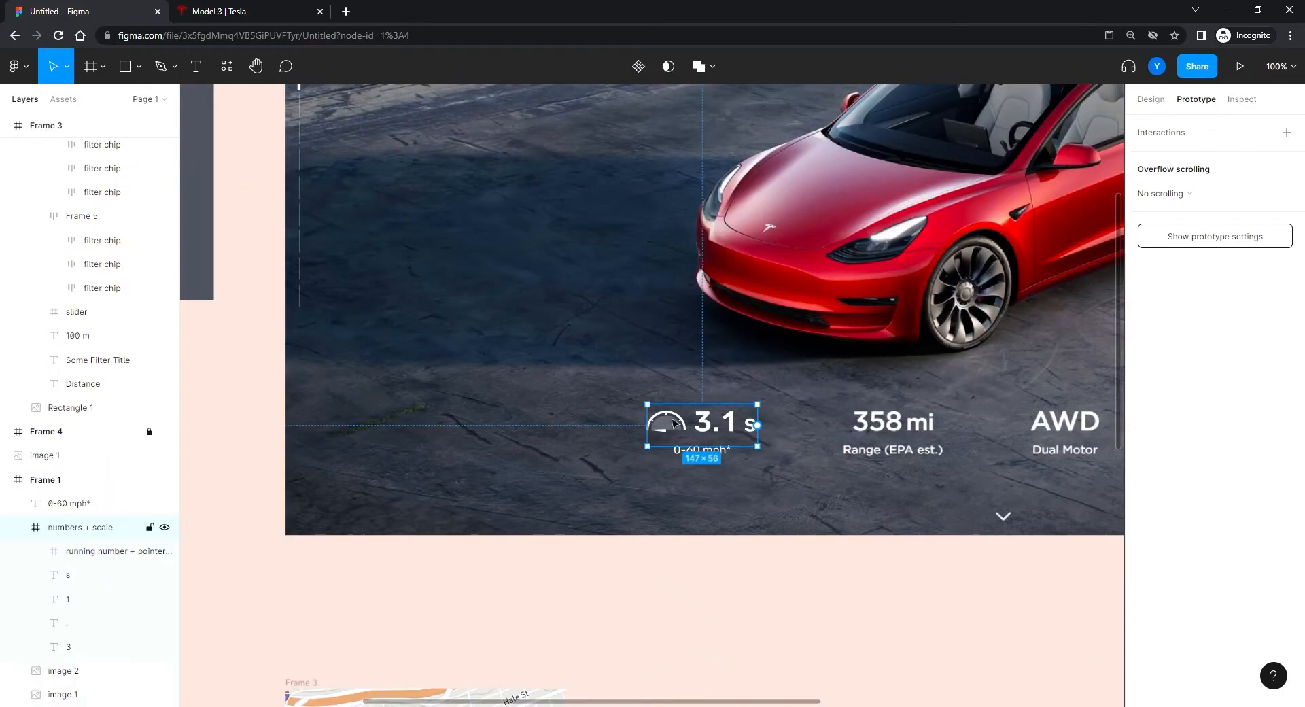
{"action": "right_click", "coordinate": [673, 423]}
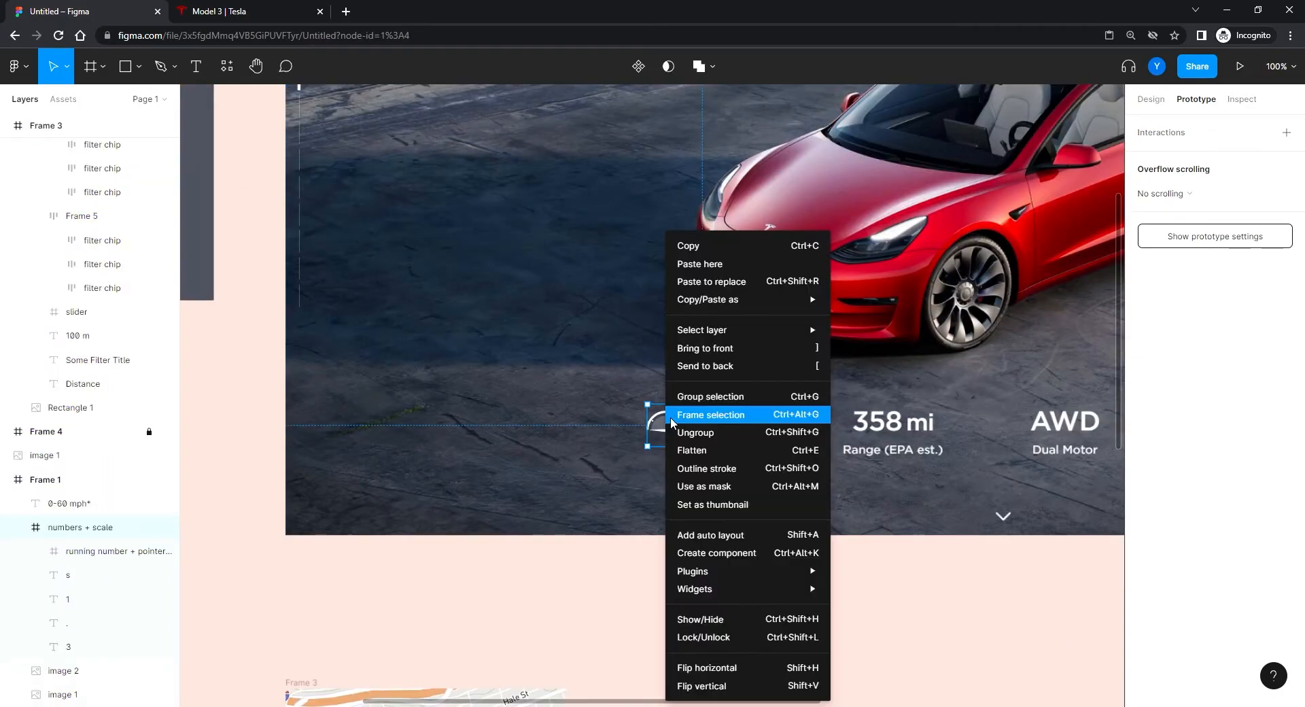
{"action": "left_click", "coordinate": [707, 283]}
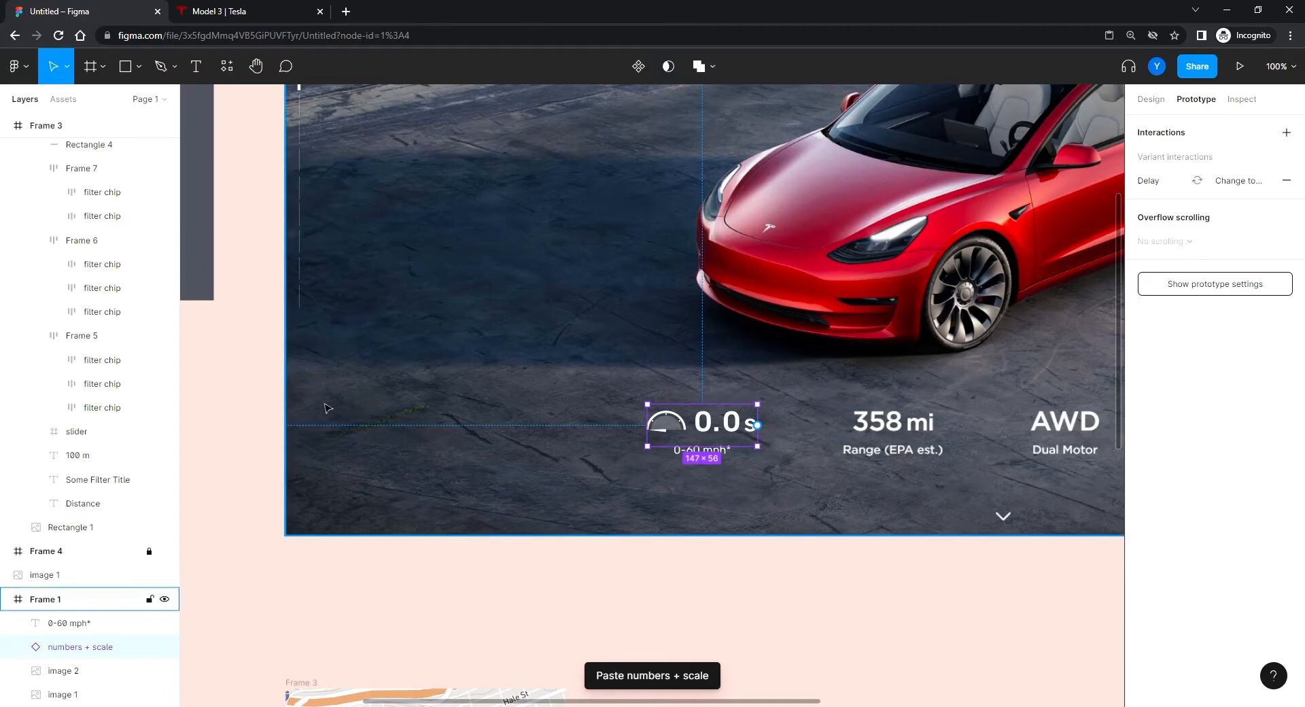
- Preview Frame 1 as a prototype to watch the speedometer animation, and return to the design file
{"action": "left_click", "coordinate": [401, 292]}
{"action": "scroll", "coordinate": [428, 537], "scroll_direction": "up", "scroll_amount": 5}
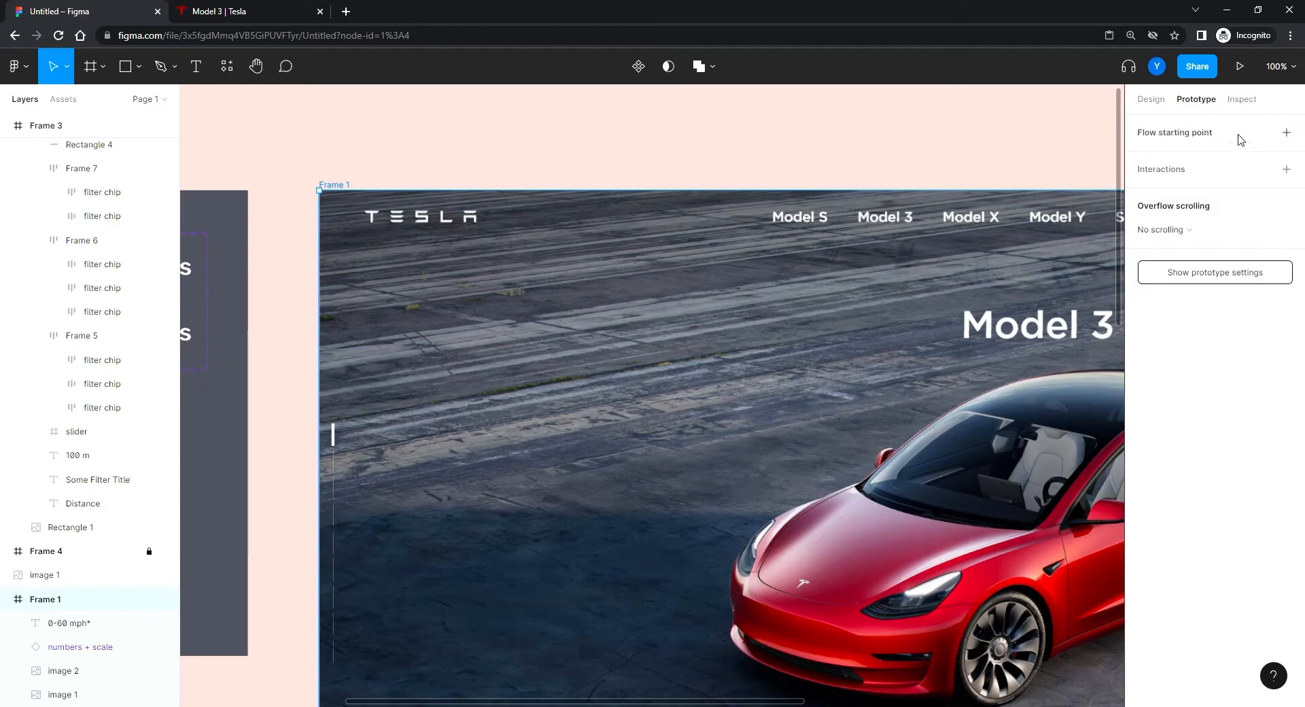
{"action": "left_click", "coordinate": [1242, 68]}
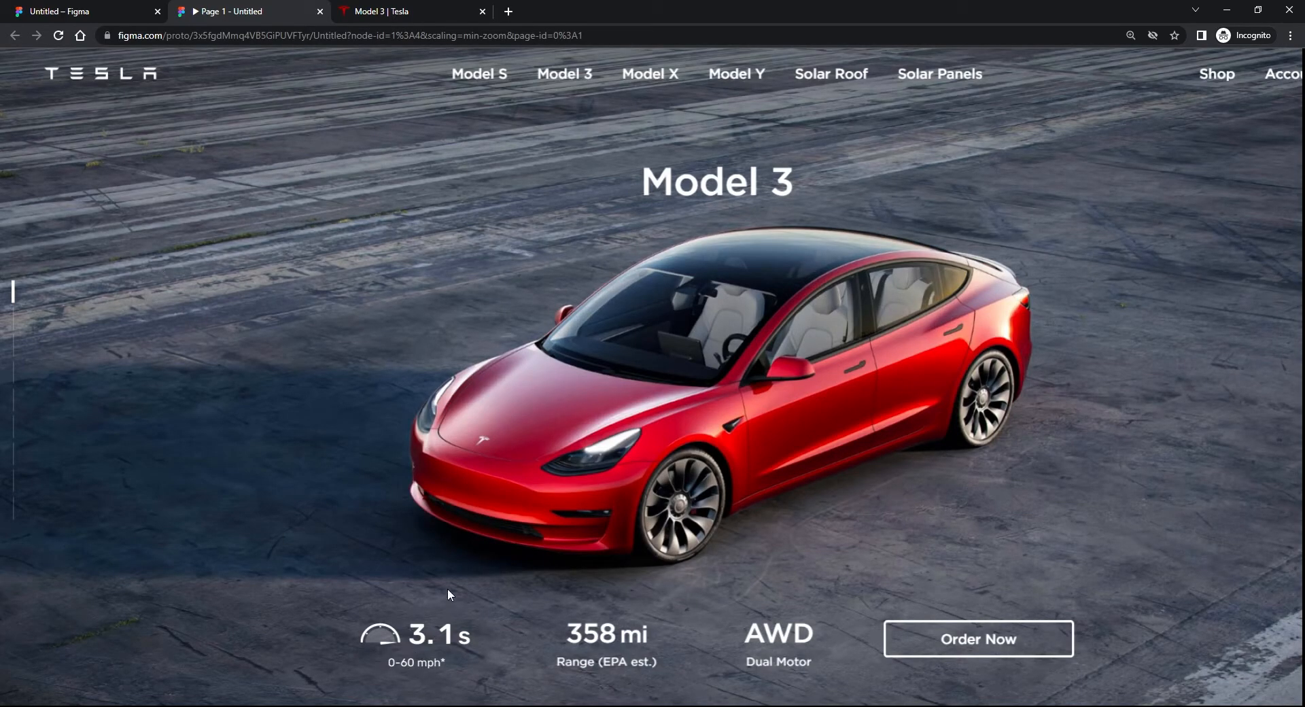
{"action": "left_click", "coordinate": [115, 11]}
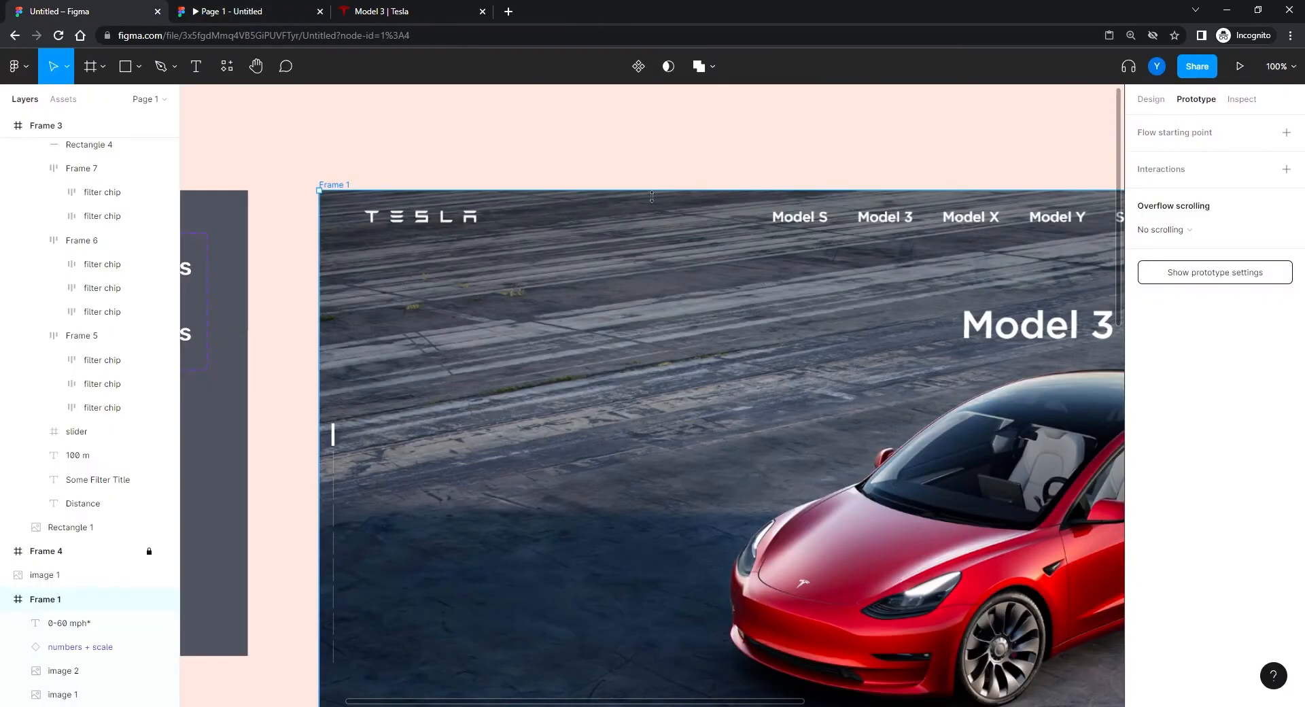
- Toggle the visibility of image 2 in Frame 1 to compare it with image 1 underneath, leaving image 2 shown
{"action": "left_click", "coordinate": [563, 281]}
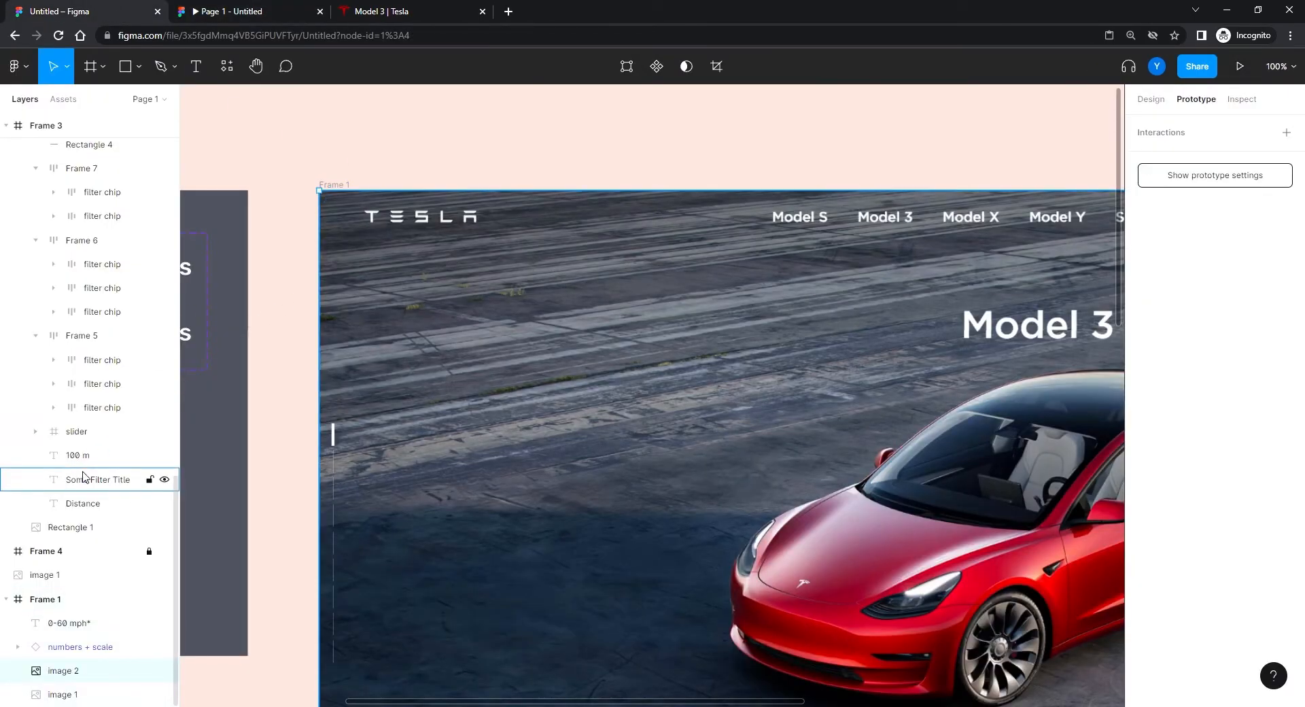
{"action": "left_click", "coordinate": [75, 695]}
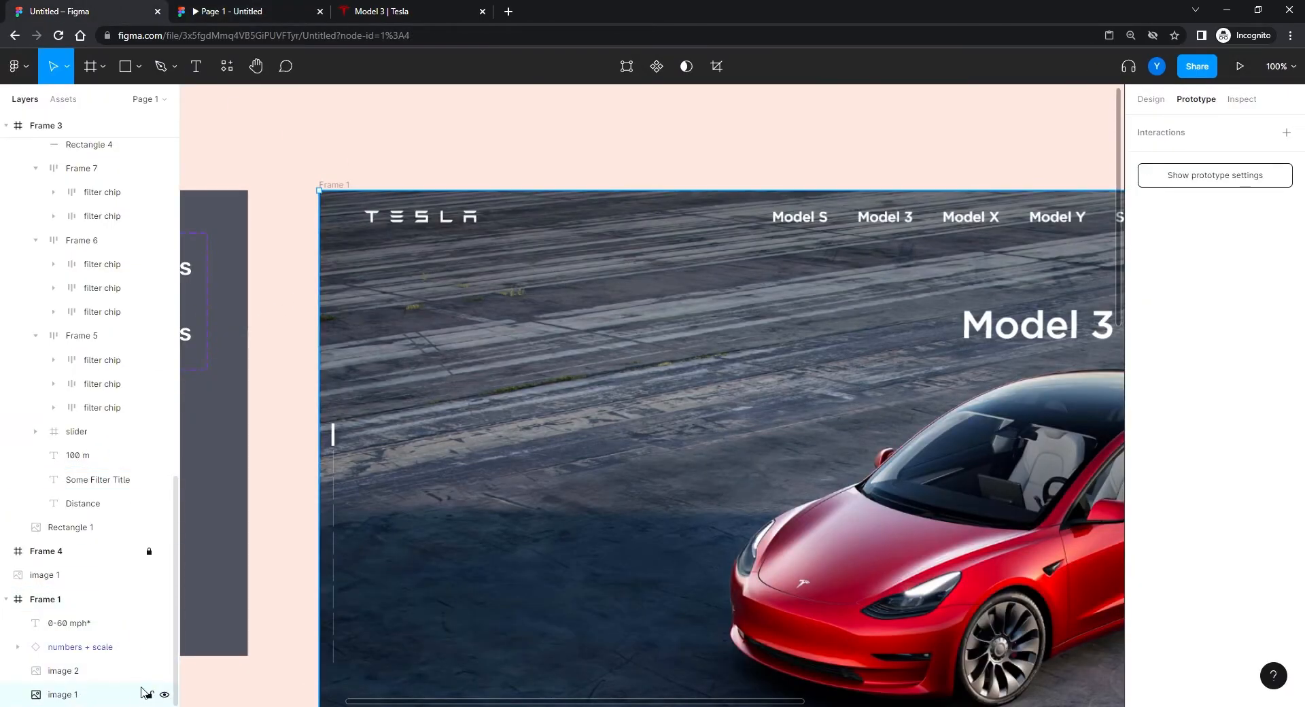
{"action": "left_click", "coordinate": [164, 671]}
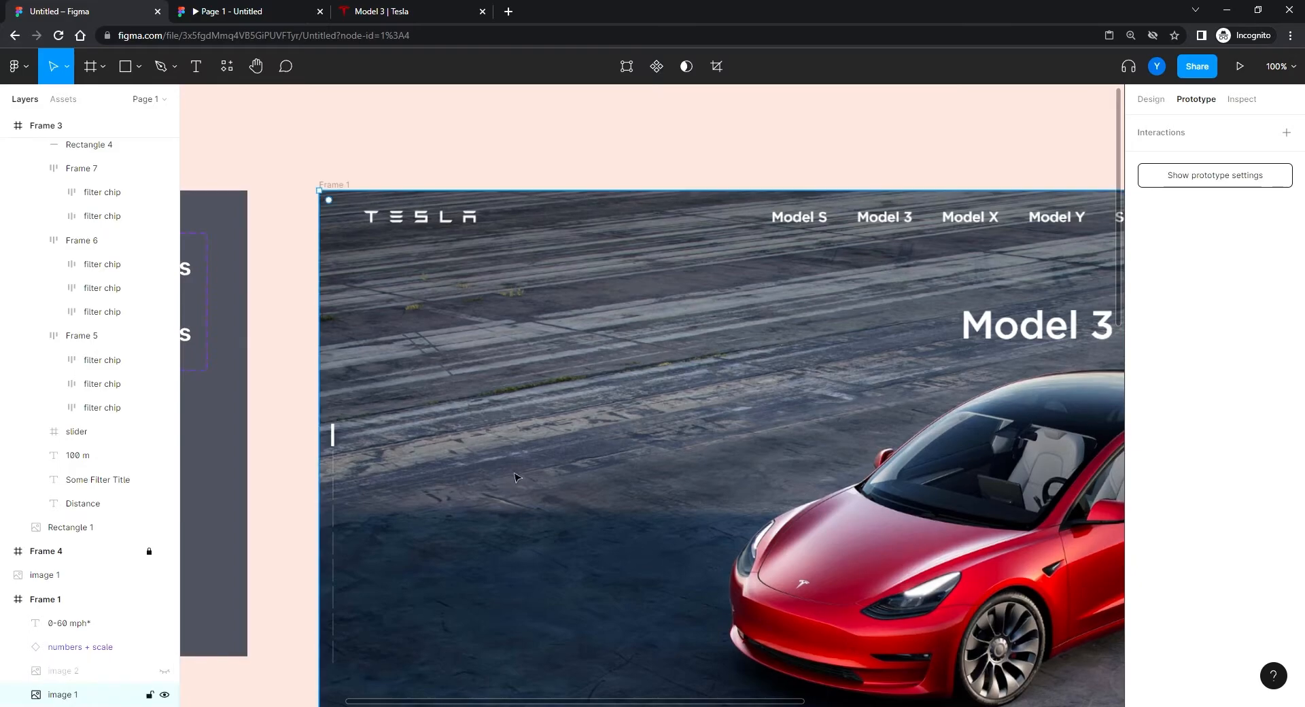
{"action": "scroll", "coordinate": [516, 476], "scroll_direction": "down", "scroll_amount": 5}
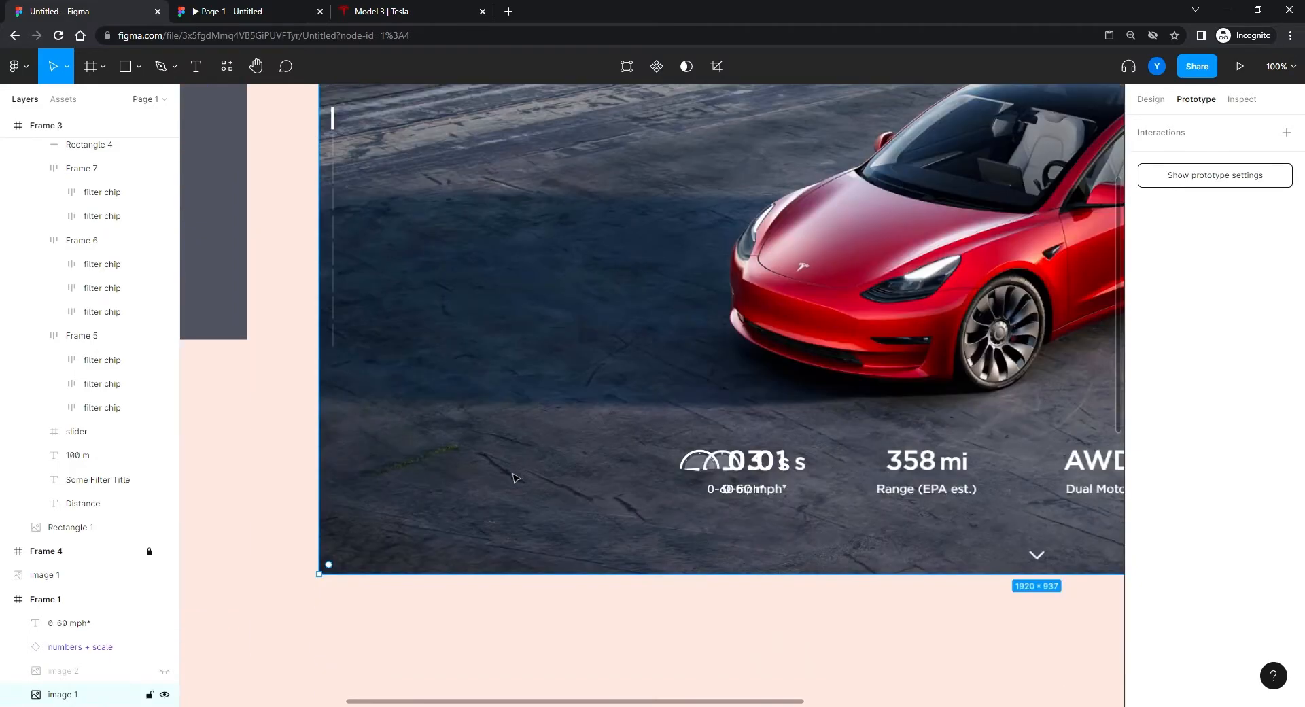
{"action": "left_click", "coordinate": [164, 672]}
{"action": "left_click", "coordinate": [164, 672]}
{"action": "left_click", "coordinate": [165, 672]}
{"action": "left_click", "coordinate": [165, 672]}
{"action": "left_click", "coordinate": [164, 671]}
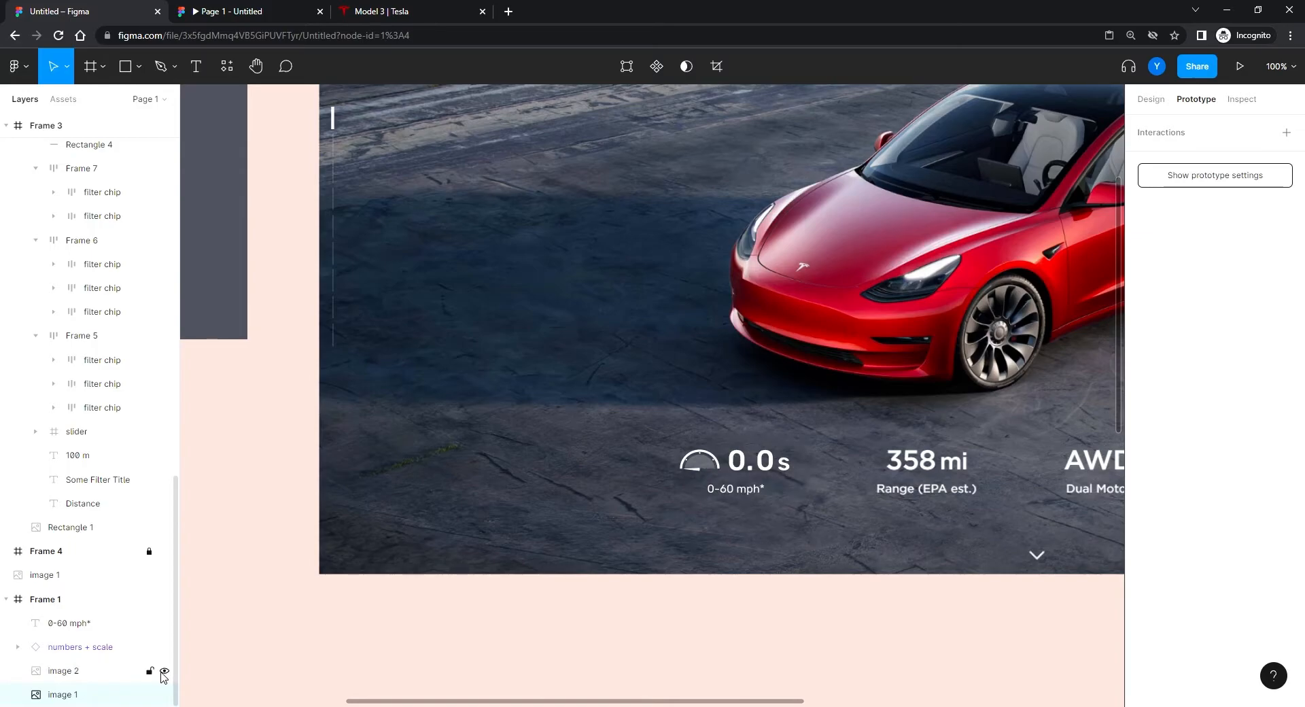
{"action": "left_click", "coordinate": [103, 672]}
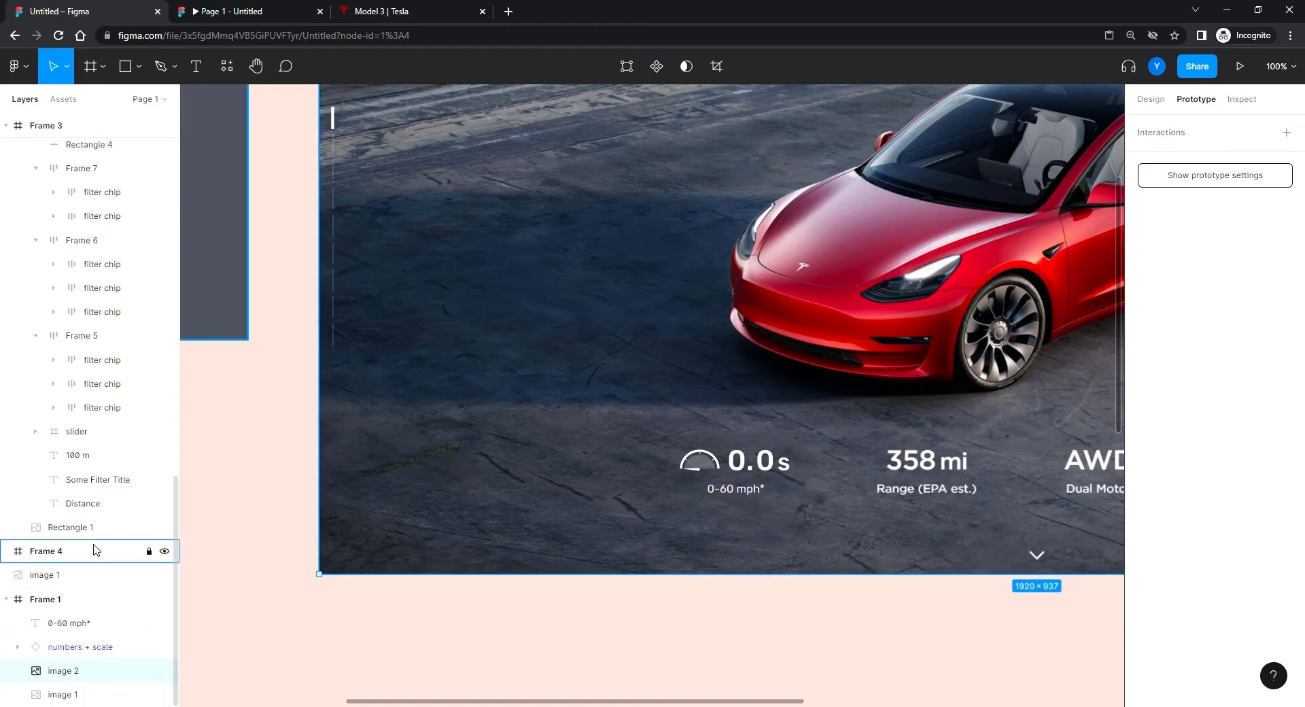
{"action": "left_click", "coordinate": [96, 693]}
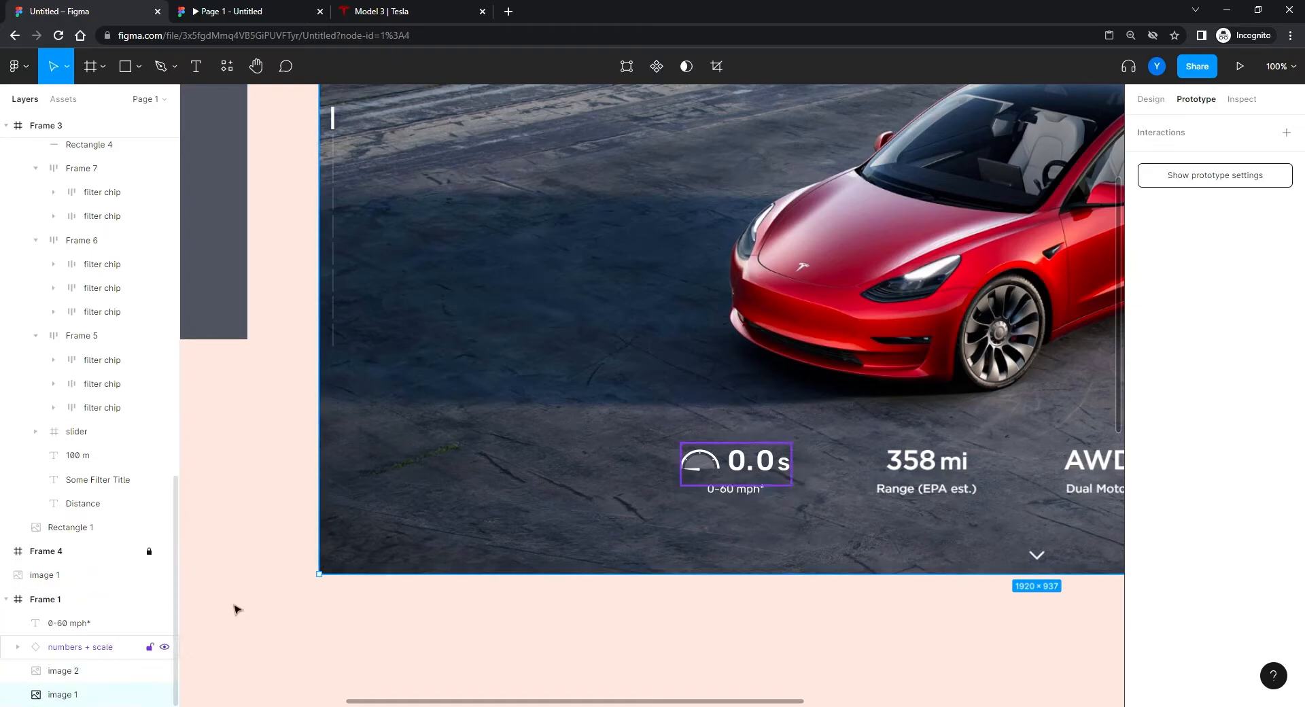
{"action": "left_click", "coordinate": [271, 496]}
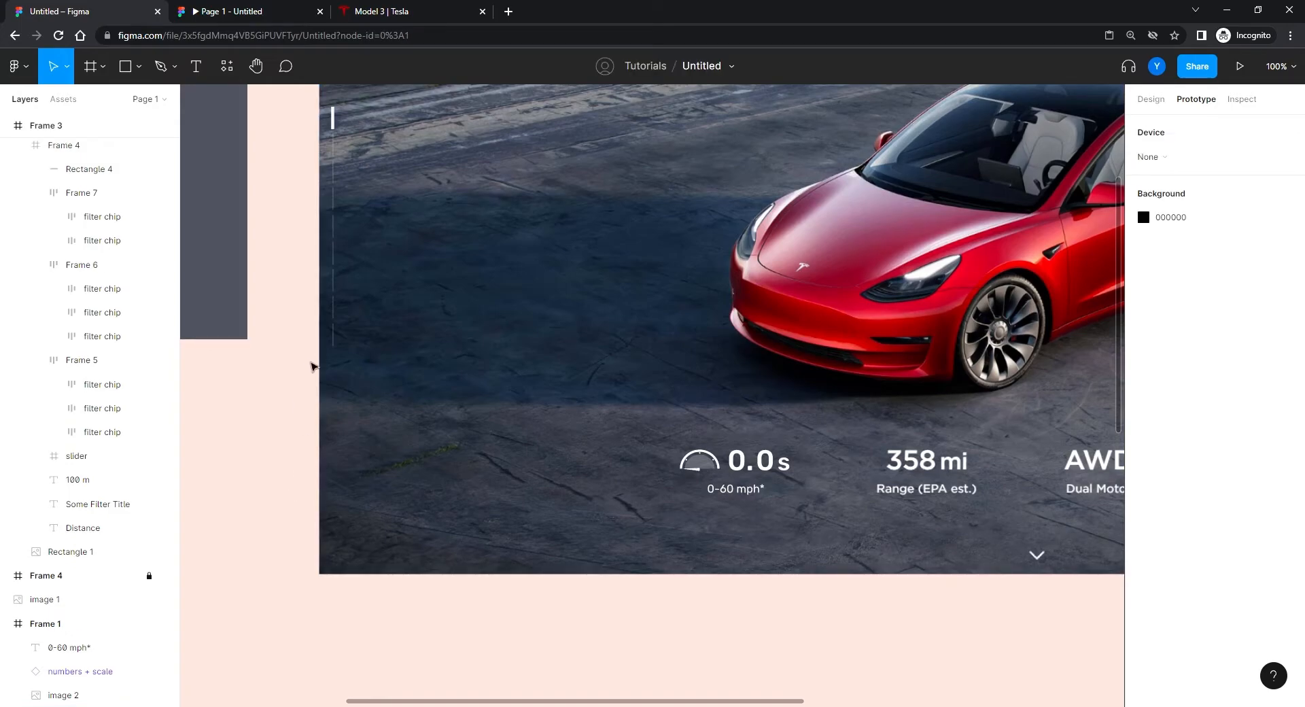
- Replay the Frame 1 prototype from the beginning and return to the design file
{"action": "left_click", "coordinate": [257, 11]}
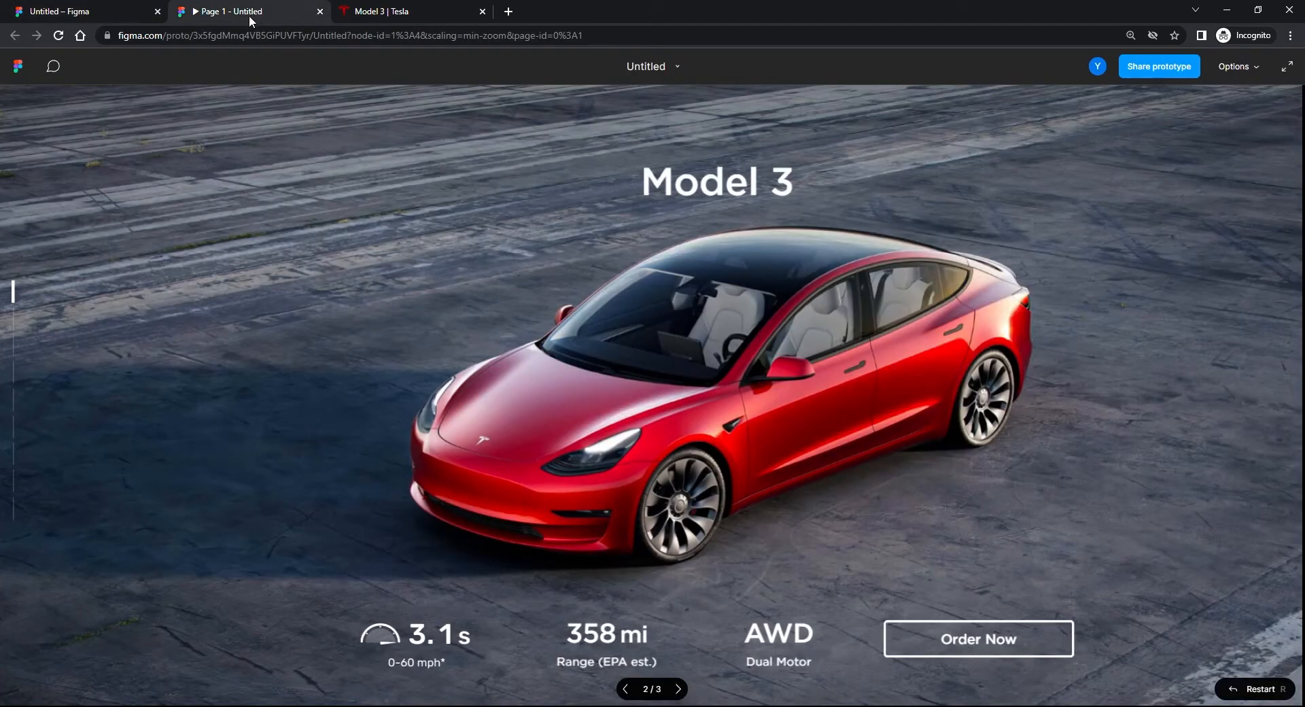
{"action": "left_click", "coordinate": [58, 38]}
{"action": "left_click", "coordinate": [68, 11]}
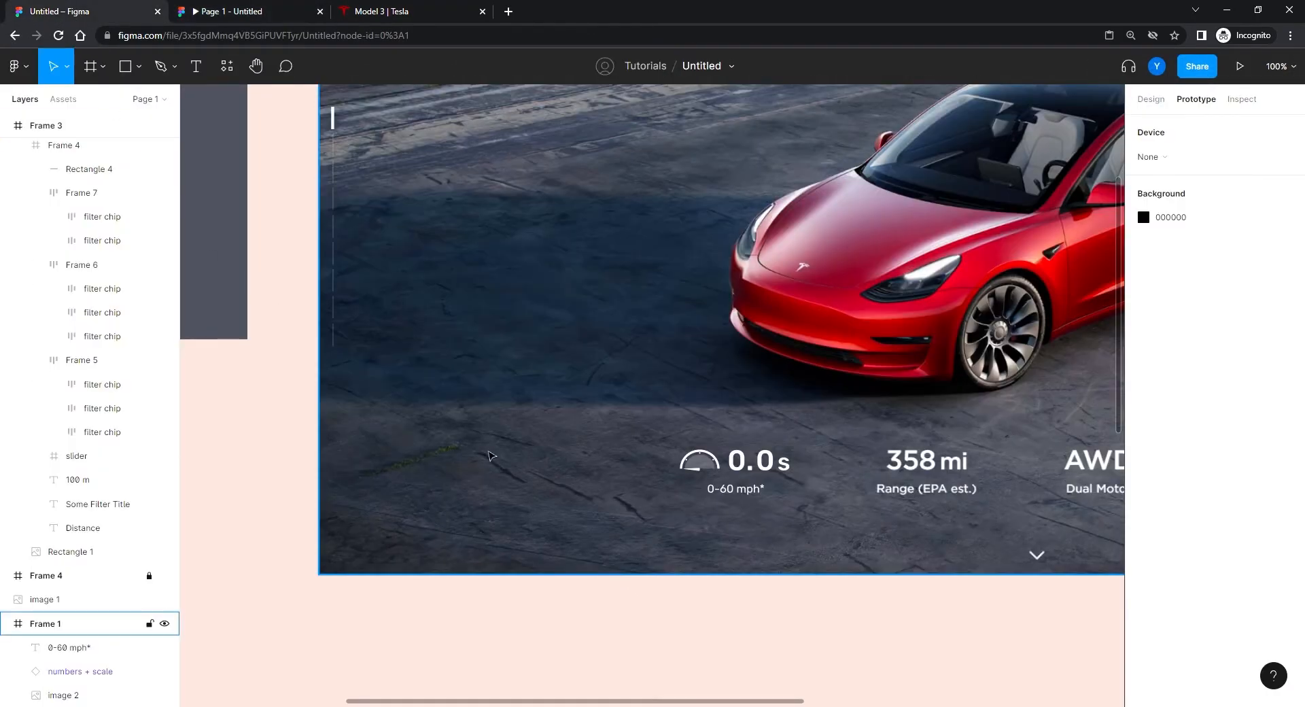
- Duplicate the Distance label, the 100 m value and the slider from Frame 3 onto the empty canvas beside it
{"action": "scroll", "coordinate": [624, 580], "scroll_direction": "up", "scroll_amount": 3}
{"action": "scroll", "coordinate": [623, 580], "scroll_direction": "left", "scroll_amount": 5}
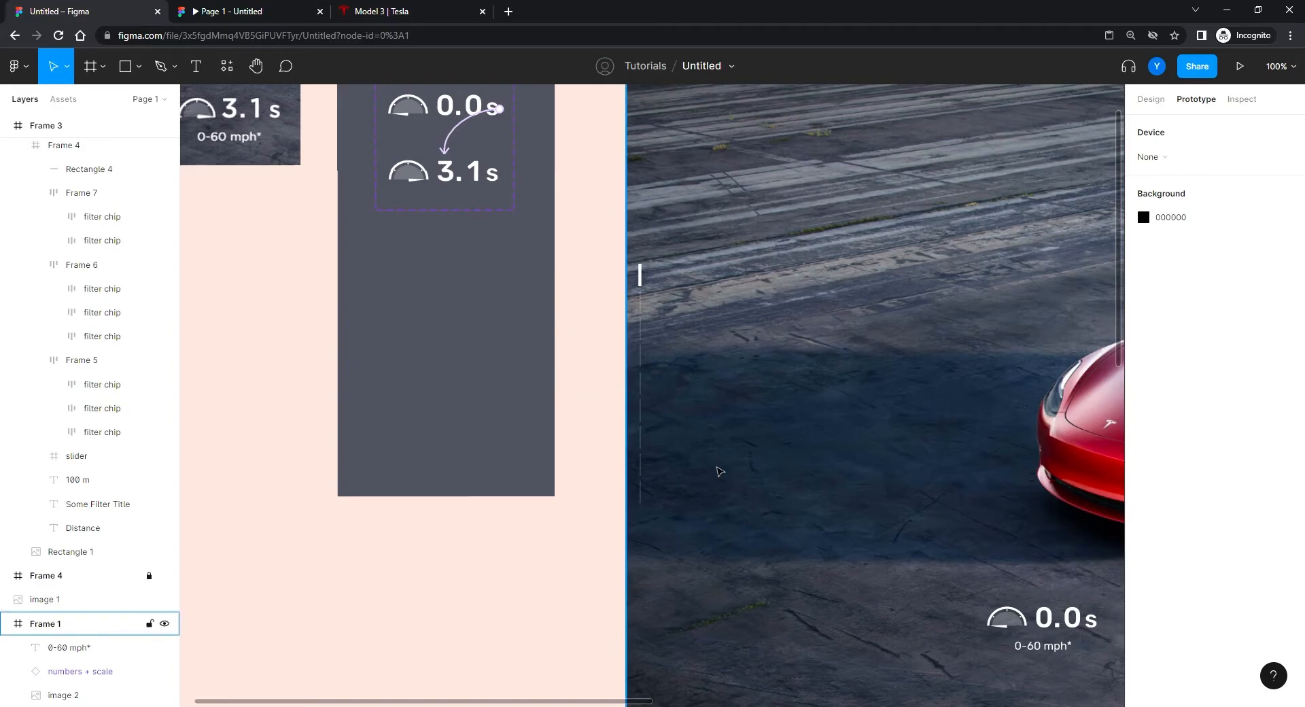
{"action": "scroll", "coordinate": [765, 547], "scroll_direction": "down", "scroll_amount": 2}
{"action": "scroll", "coordinate": [765, 547], "scroll_direction": "right", "scroll_amount": 2}
{"action": "left_click_drag", "start_coordinate": [781, 565], "coordinate": [372, 218]}
{"action": "left_click_drag", "start_coordinate": [707, 573], "coordinate": [970, 303]}
{"action": "left_click_drag", "start_coordinate": [861, 522], "coordinate": [967, 413]}
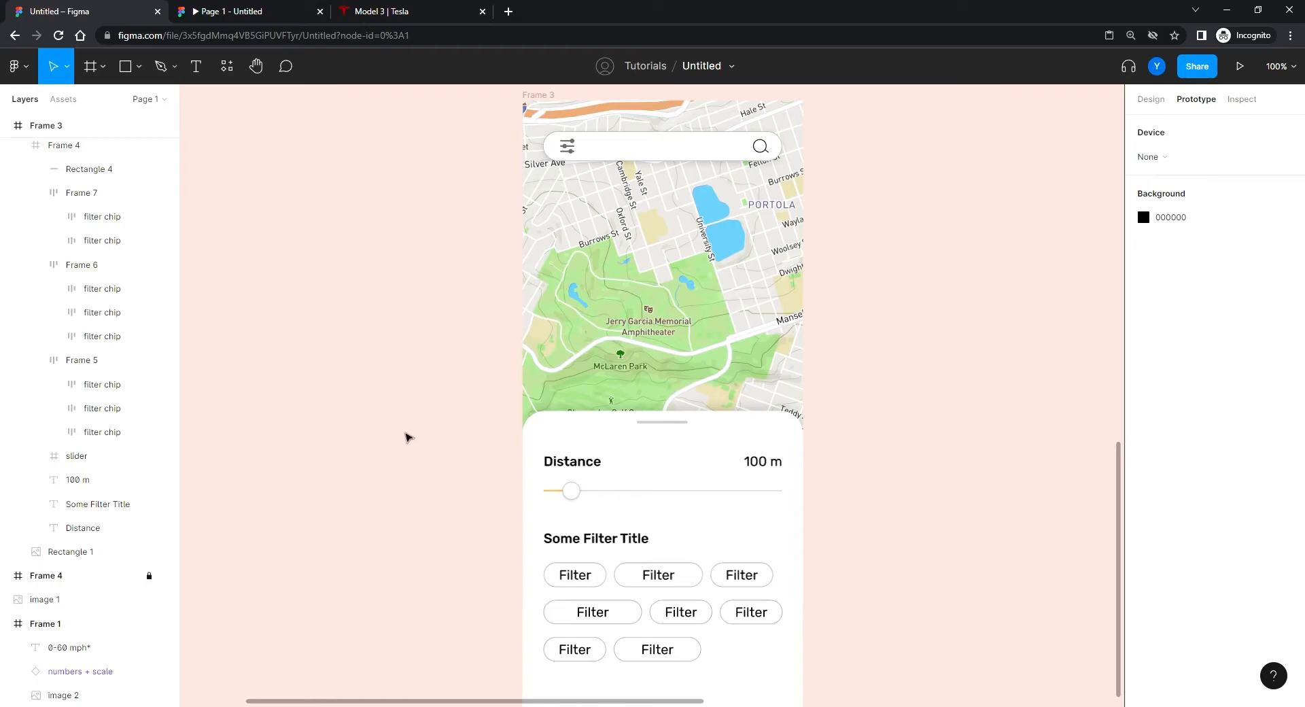
{"action": "left_click", "coordinate": [567, 474]}
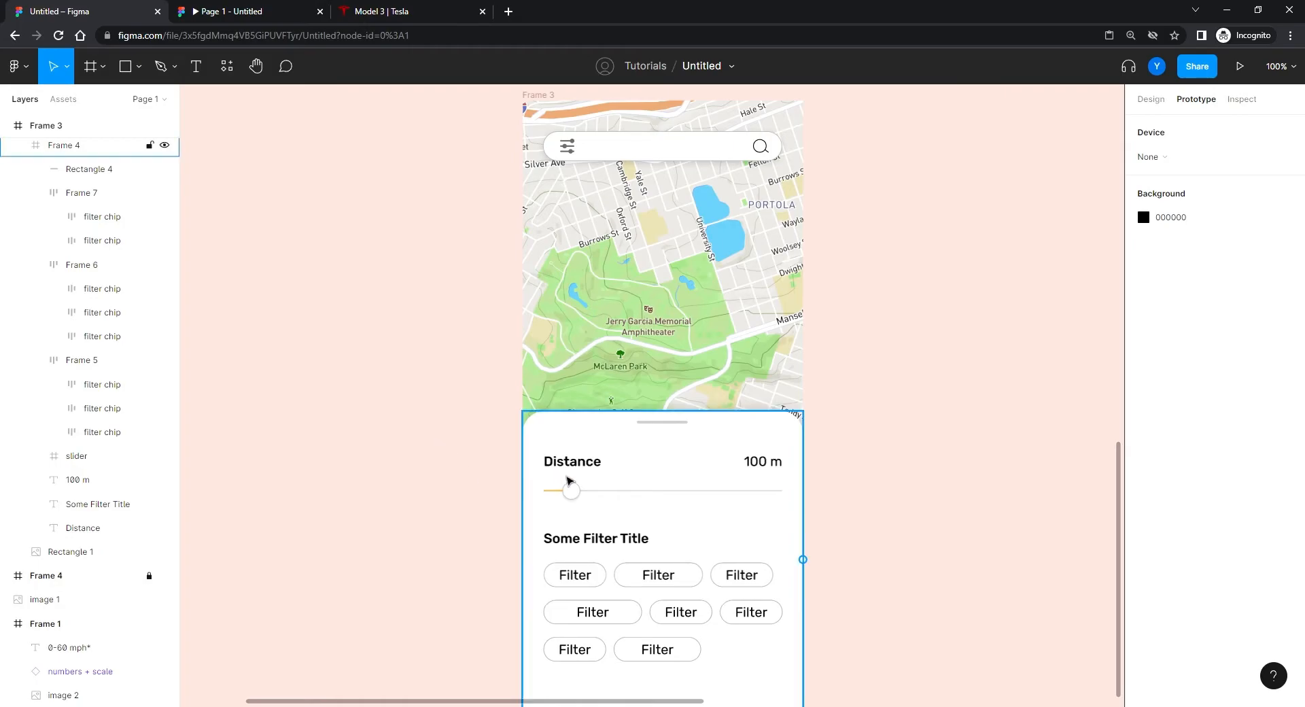
{"action": "left_click", "coordinate": [567, 474]}
{"action": "left_click", "coordinate": [756, 462]}
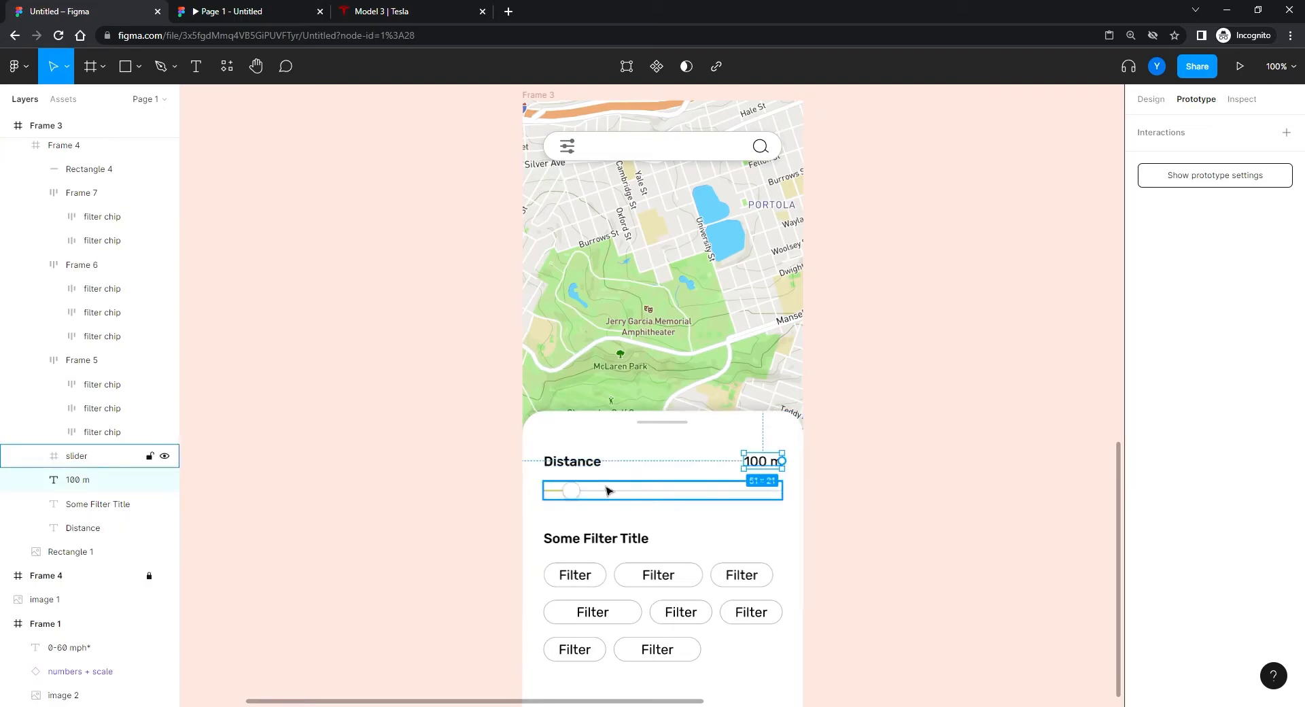
{"action": "left_click", "coordinate": [583, 474], "text": "shift"}
{"action": "left_click", "coordinate": [582, 498], "text": "shift"}
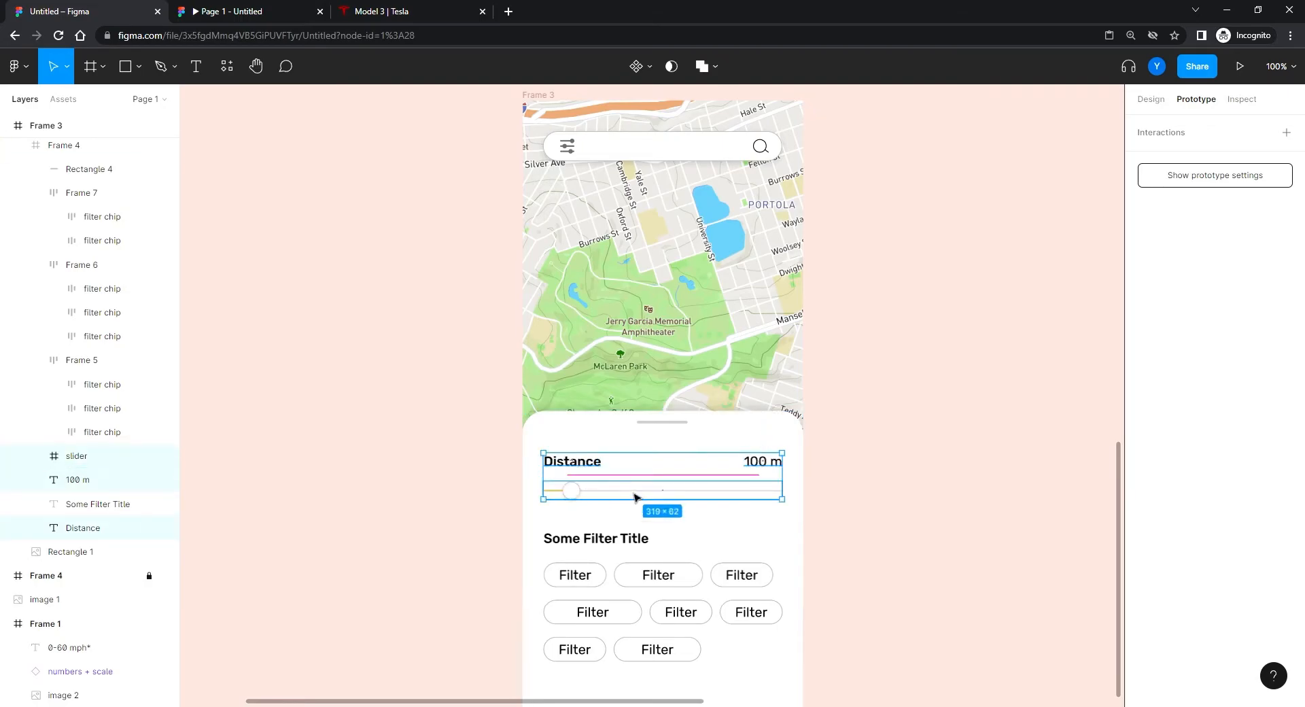
{"action": "left_click_drag", "start_coordinate": [636, 496], "coordinate": [280, 465]}
- Add a second line reading 200m to the duplicated 100 m text
{"action": "left_click_drag", "start_coordinate": [321, 612], "coordinate": [740, 530]}
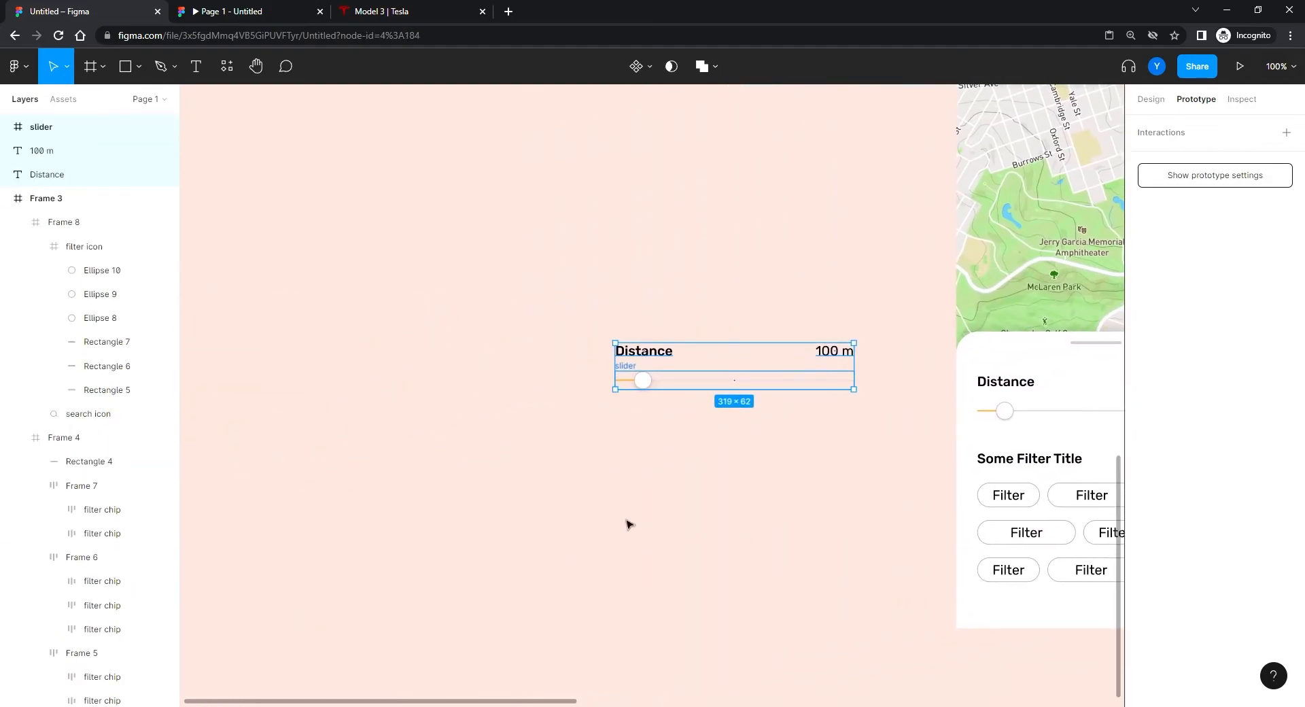
{"action": "key", "text": "ctrl+plus"}
{"action": "left_click_drag", "start_coordinate": [610, 440], "coordinate": [577, 472]}
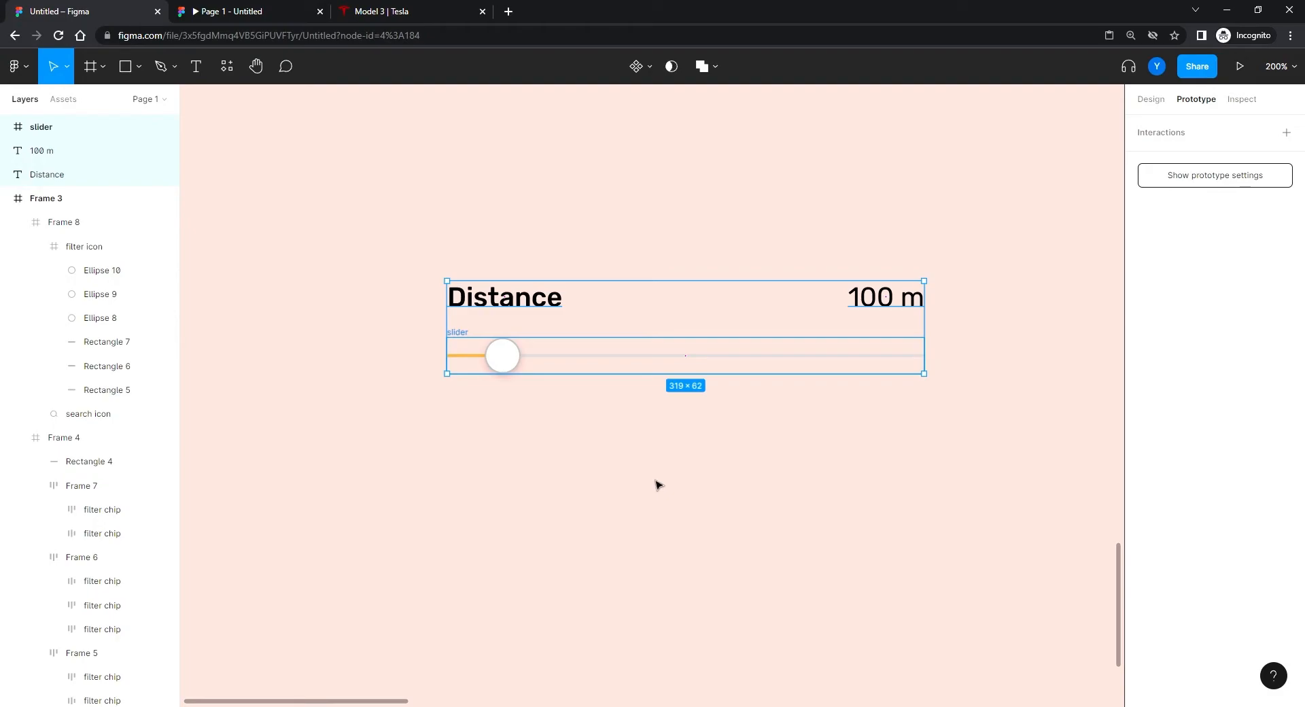
{"action": "left_click", "coordinate": [840, 406]}
{"action": "left_click", "coordinate": [890, 307]}
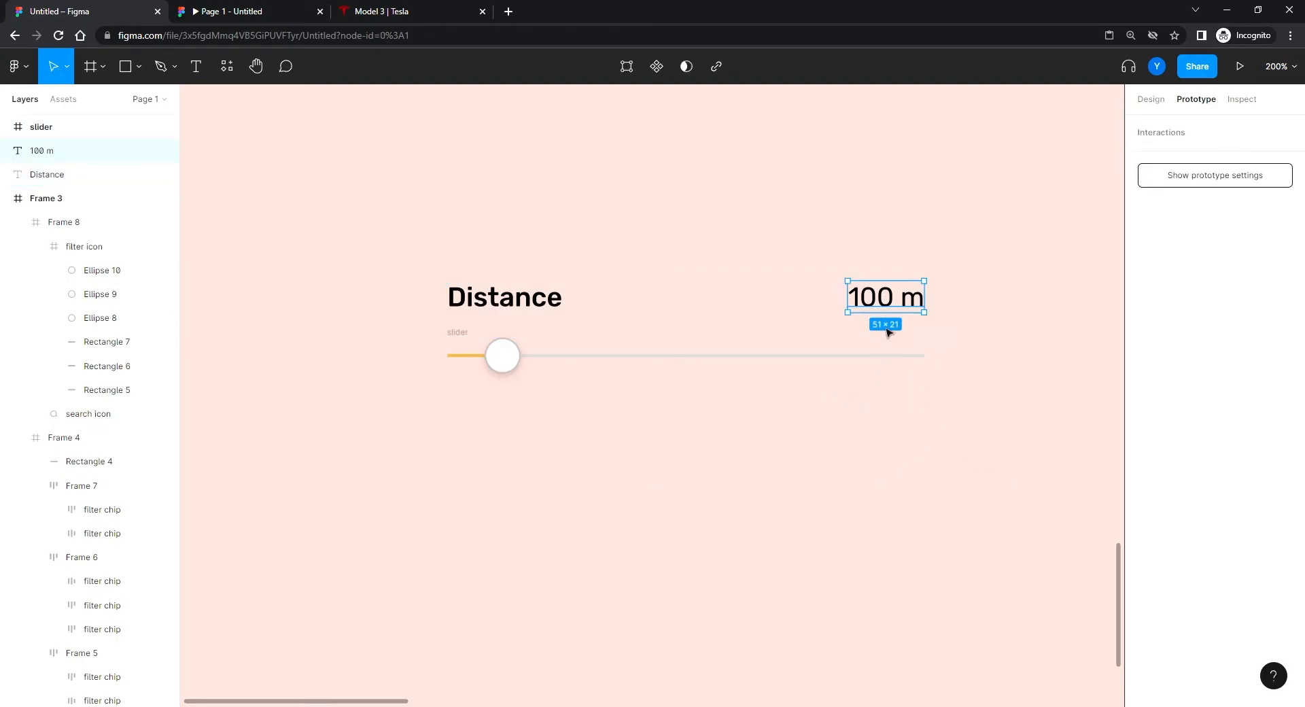
{"action": "double_click", "coordinate": [876, 294]}
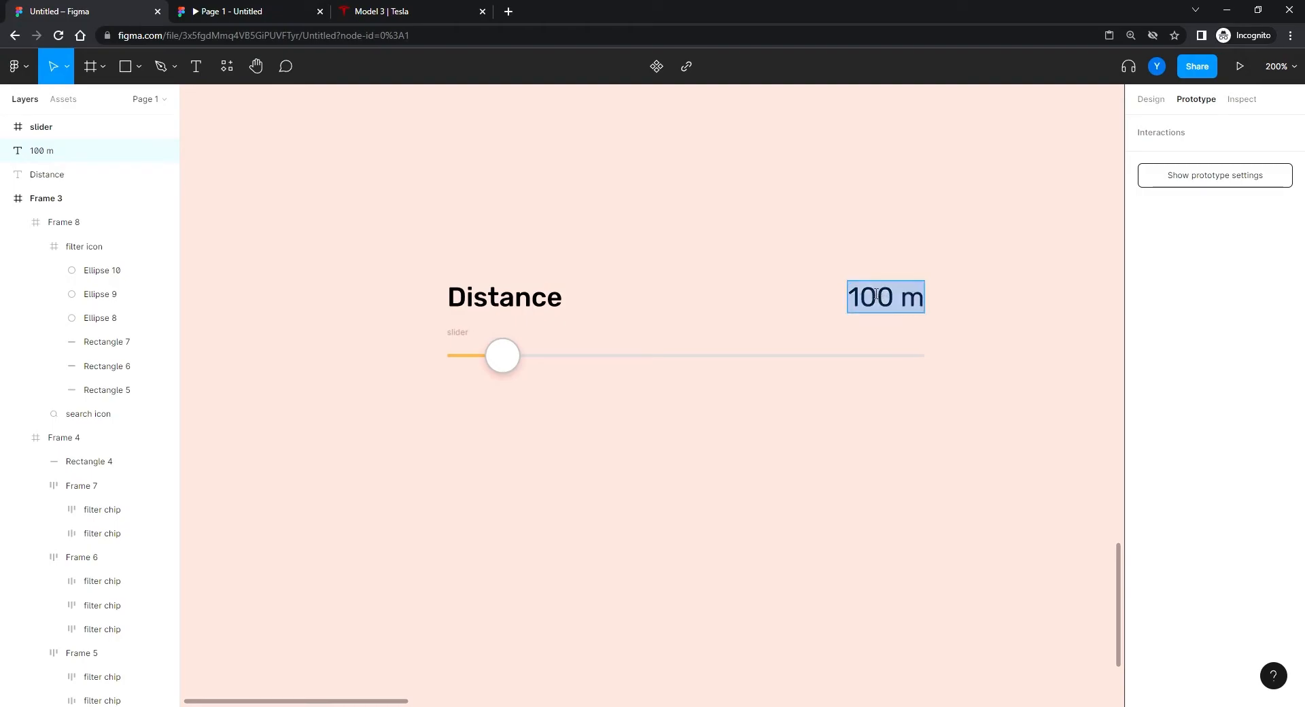
{"action": "left_click", "coordinate": [922, 293]}
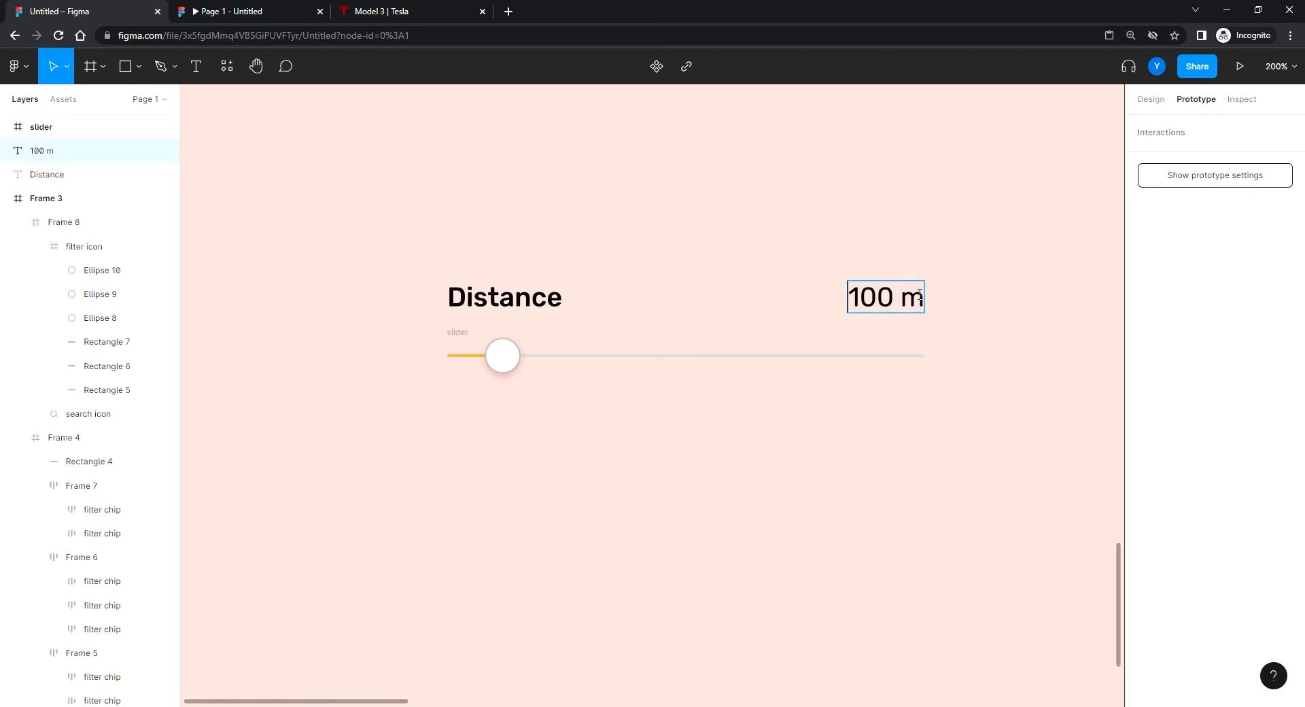
{"action": "key", "text": "Return"}
{"action": "type", "text": "2"}
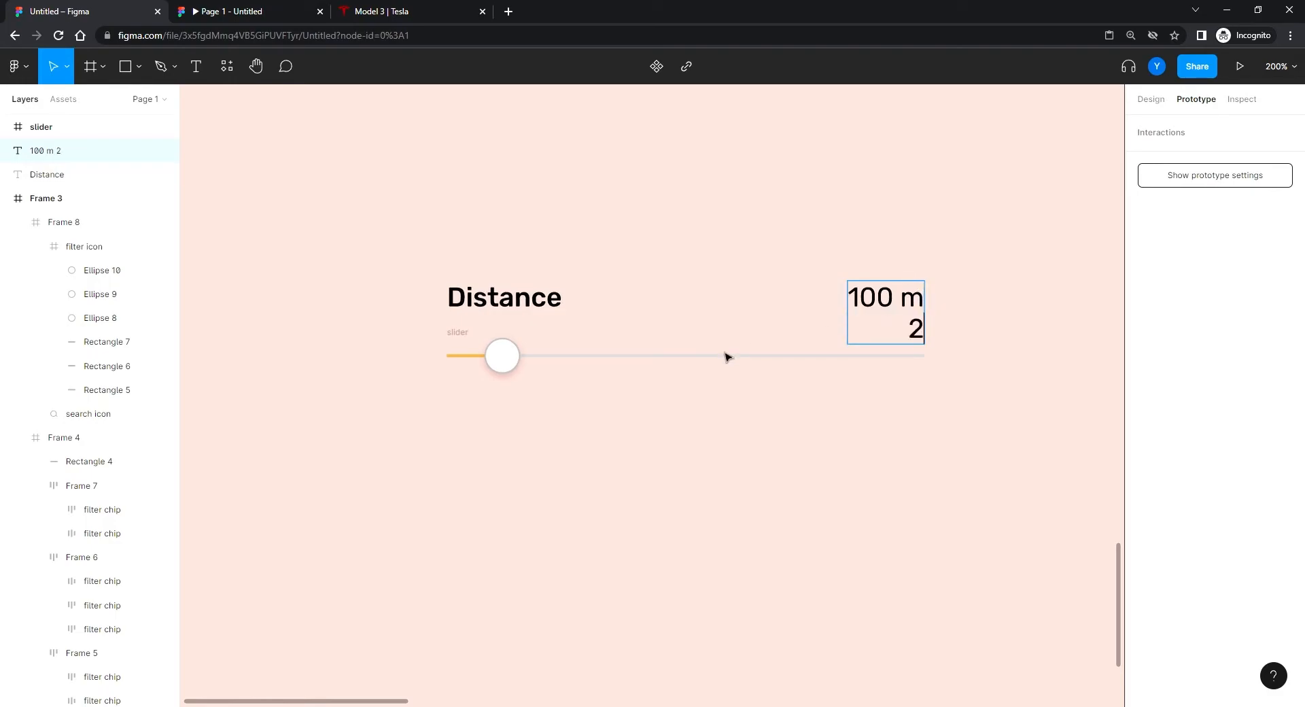
{"action": "type", "text": "00m"}
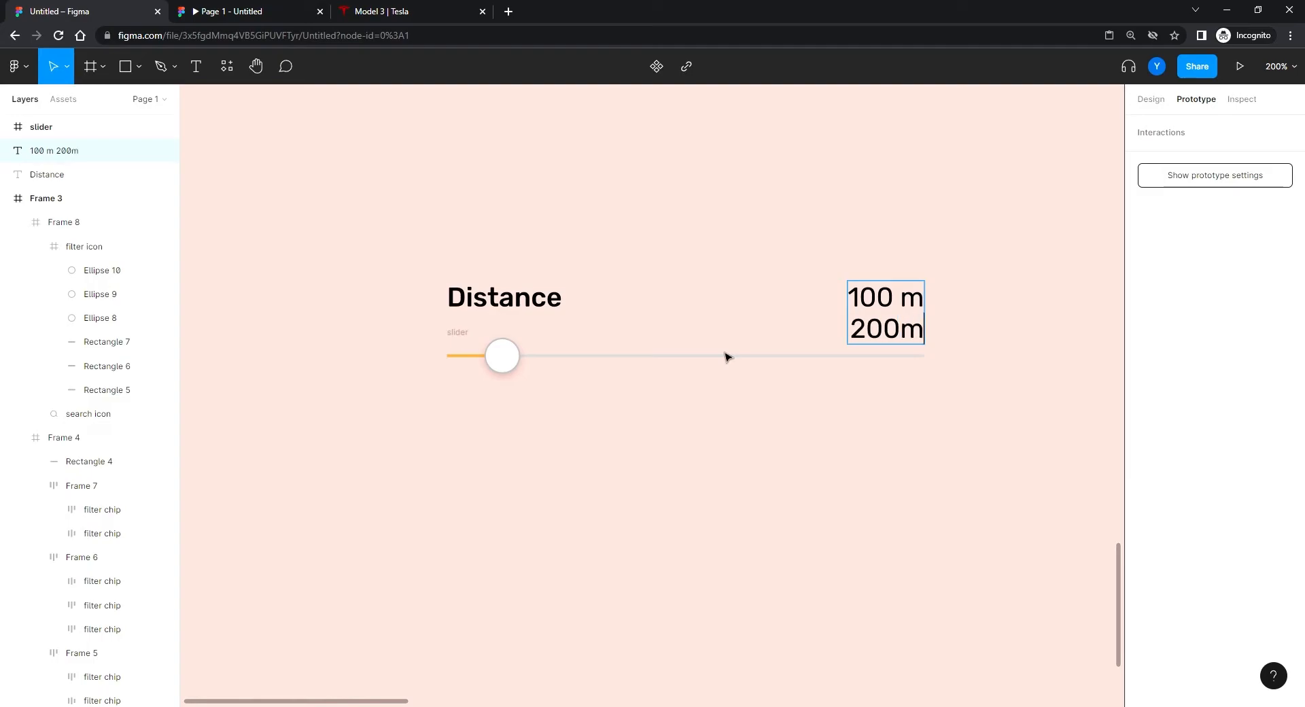
{"action": "key", "text": "Escape"}
- Left-align the duplicated metre values text and add a third line reading 300 m
{"action": "left_click", "coordinate": [1150, 101]}
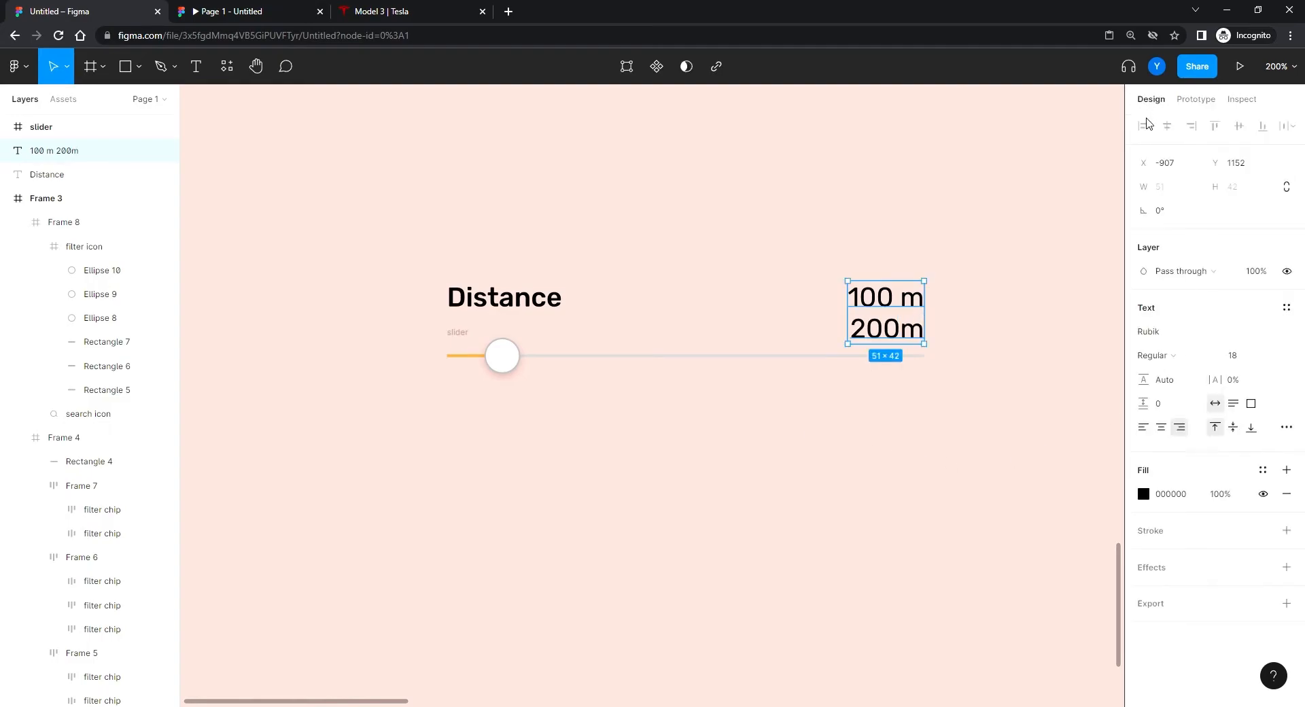
{"action": "left_click", "coordinate": [1145, 427]}
{"action": "double_click", "coordinate": [920, 331]}
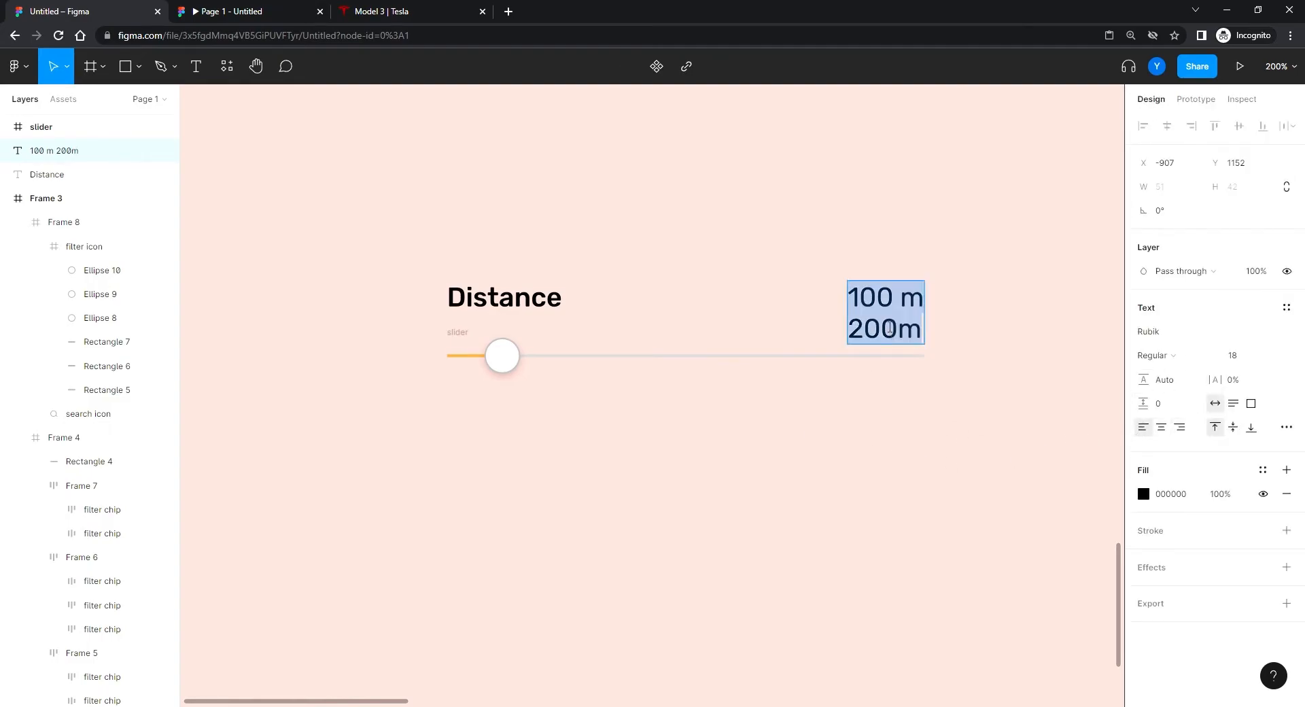
{"action": "left_click", "coordinate": [920, 331]}
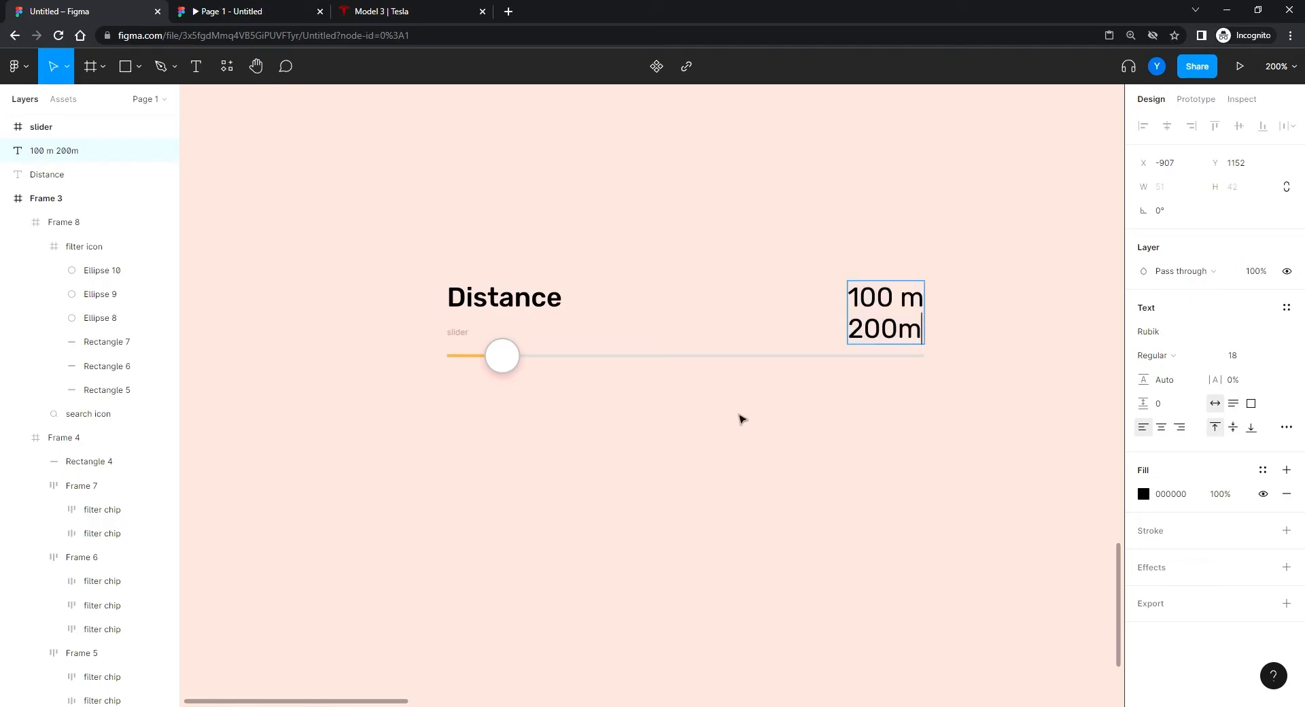
{"action": "key", "text": "Return"}
{"action": "type", "text": "300"}
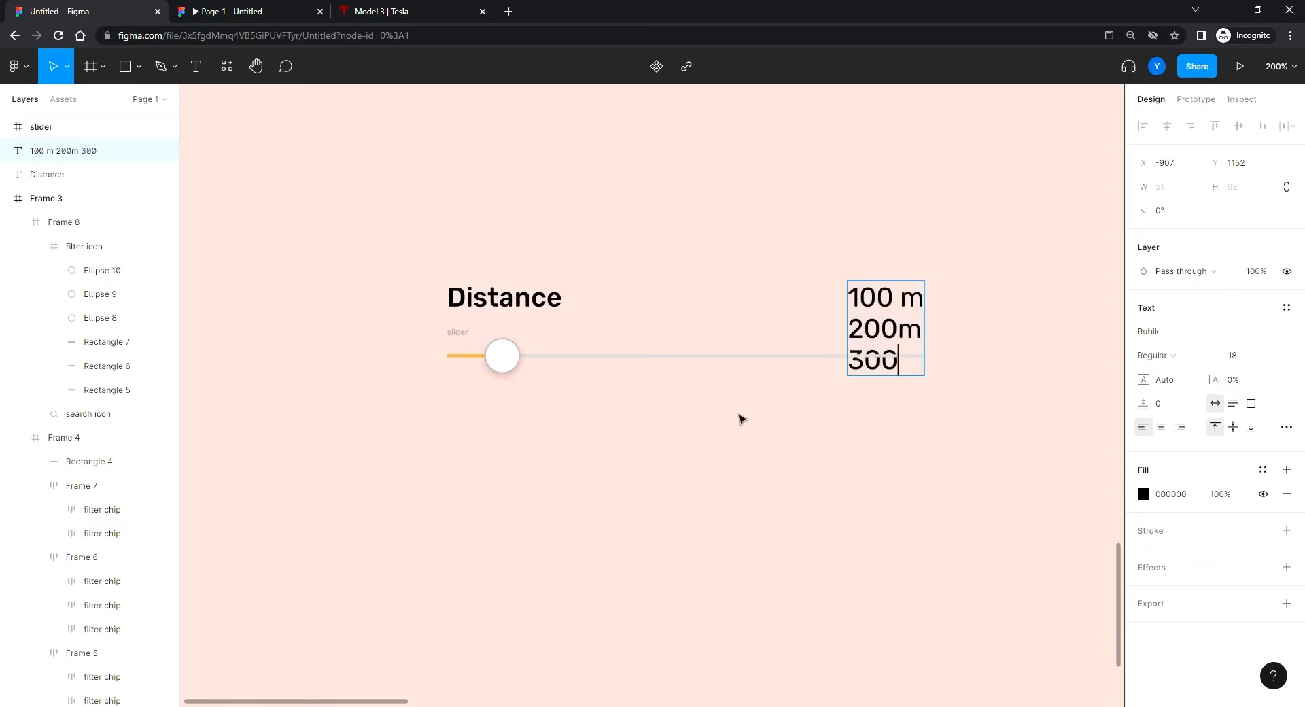
{"action": "type", "text": " m"}
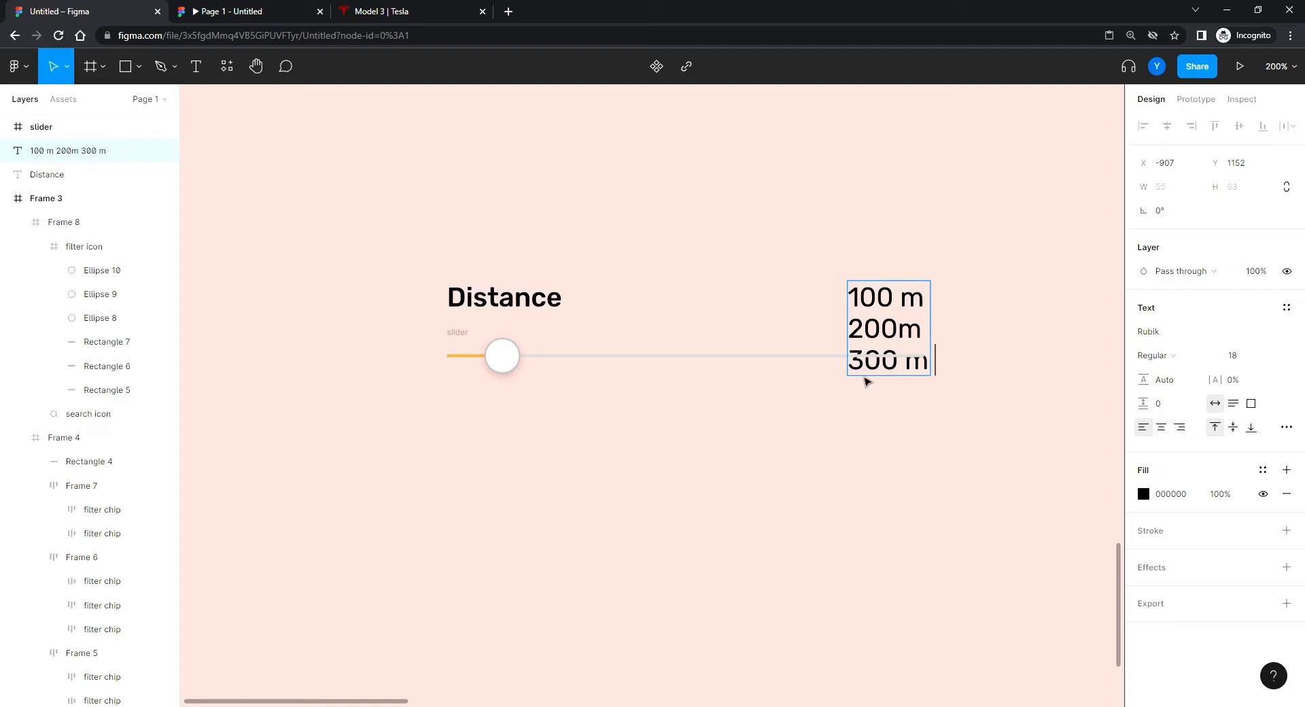
- Add the missing space in 200 m and a fourth line reading 400 m
{"action": "key", "text": "Up"}
{"action": "key", "text": "Left"}
{"action": "left_click", "coordinate": [922, 370]}
{"action": "key", "text": "Return"}
{"action": "type", "text": "400 m"}
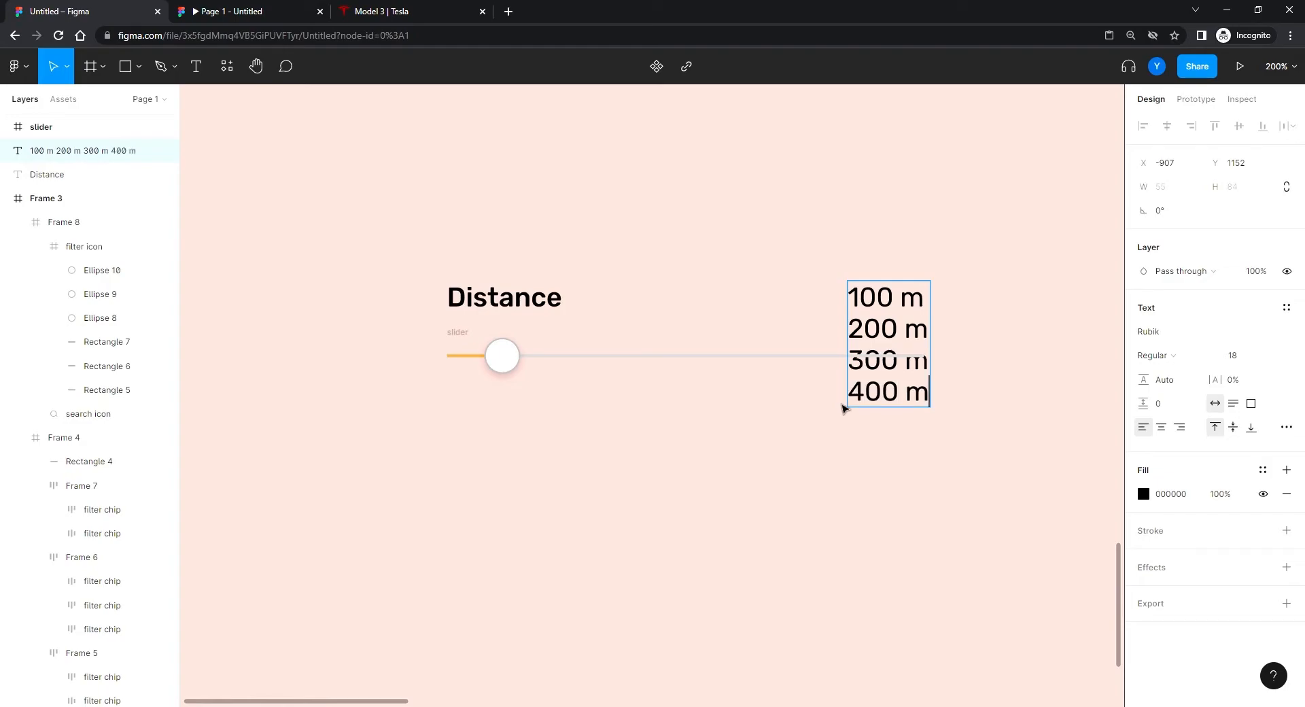
- Extend the metre values text with three more lines reading 500 m, 600 m and 700 m
{"action": "key", "text": "Return"}
{"action": "type", "text": "500 m"}
{"action": "key", "text": "Return"}
{"action": "type", "text": "600"}
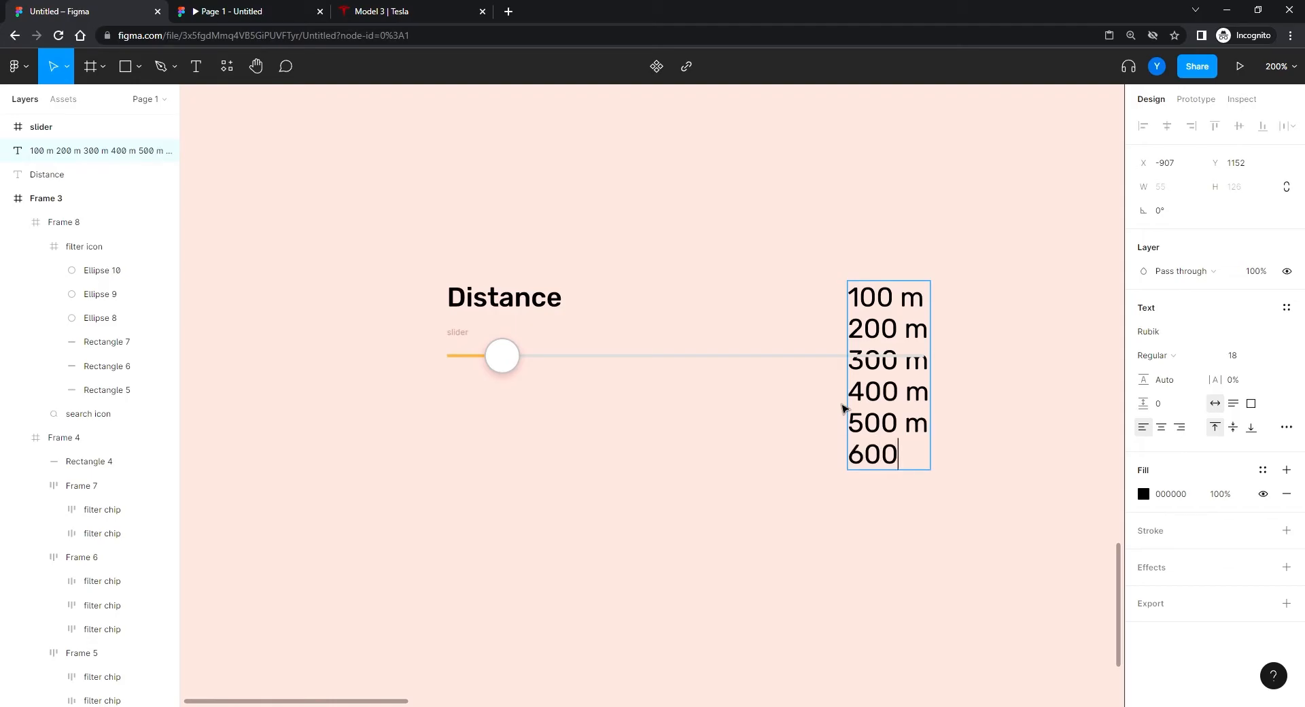
{"action": "type", "text": " m"}
{"action": "key", "text": "Return"}
{"action": "type", "text": "700 m"}
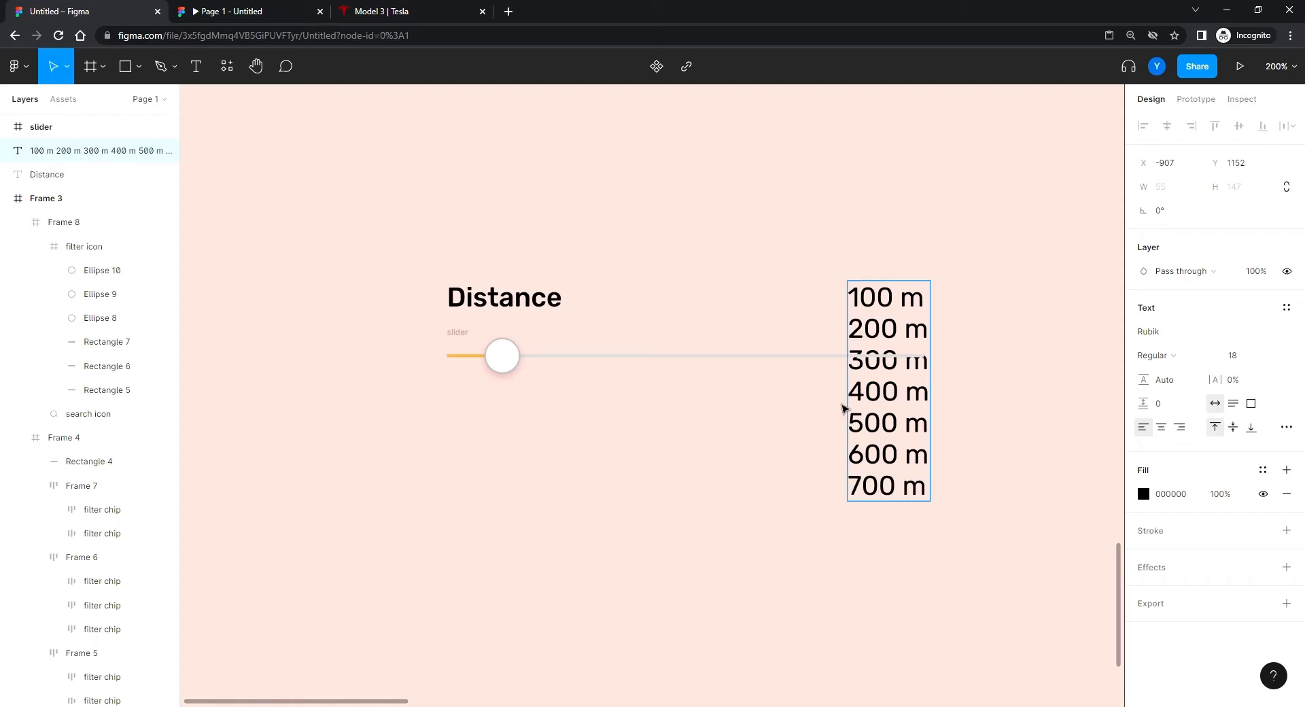
{"action": "key", "text": "Escape"}
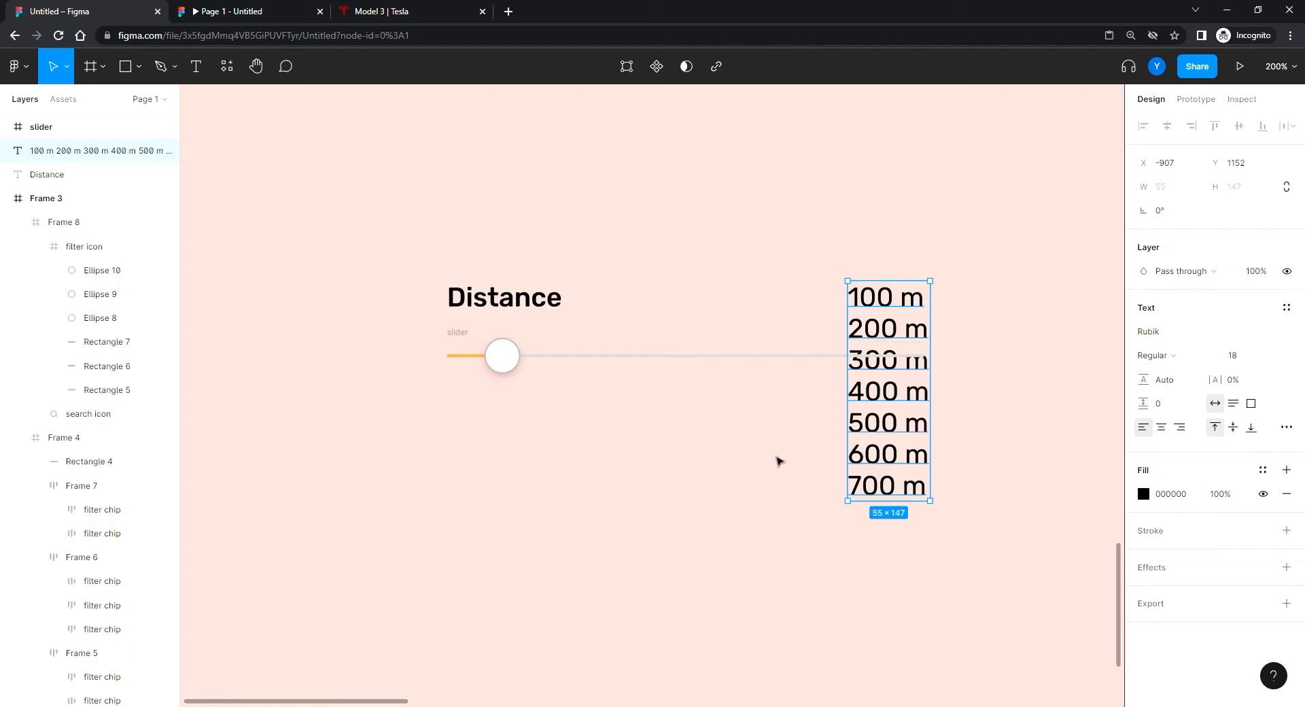
- Set the line height of the metre values text to 28
{"action": "left_click", "coordinate": [675, 521]}
{"action": "left_click", "coordinate": [906, 473]}
{"action": "left_click", "coordinate": [1170, 381]}
{"action": "type", "text": "28"}
{"action": "key", "text": "Return"}
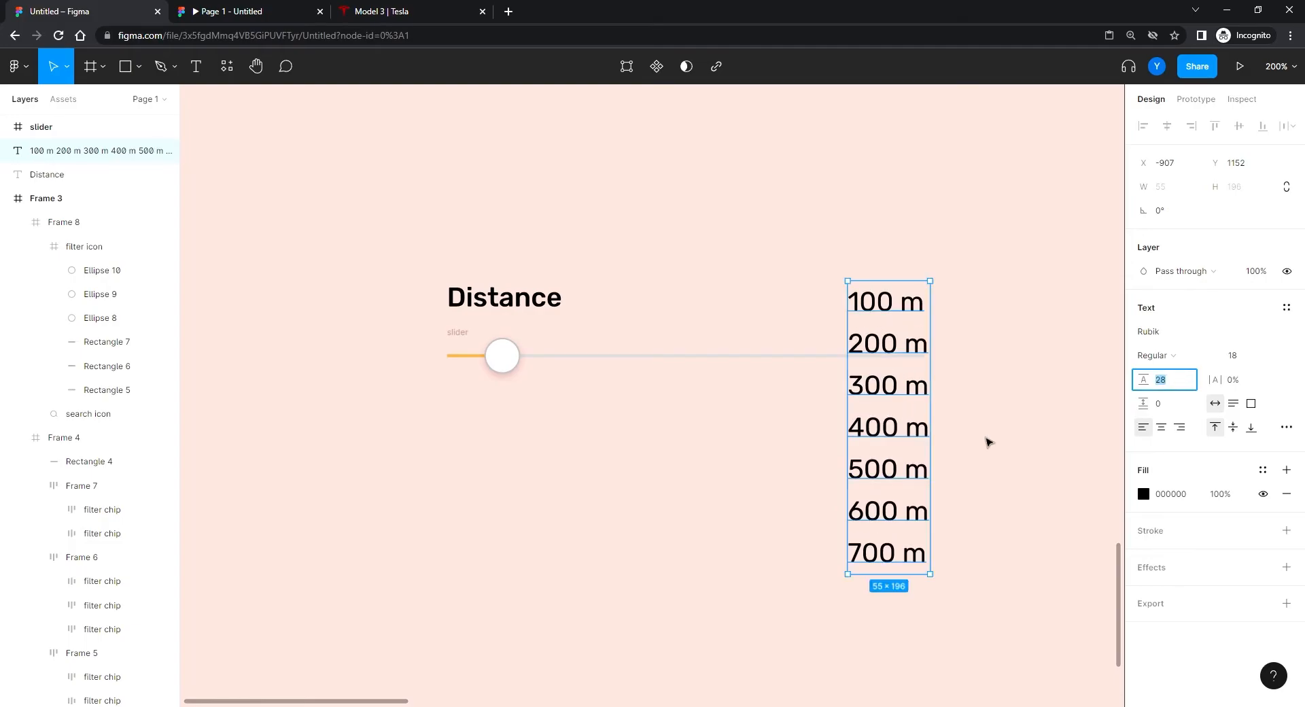
{"action": "type", "text": "30"}
{"action": "key", "text": "Return"}
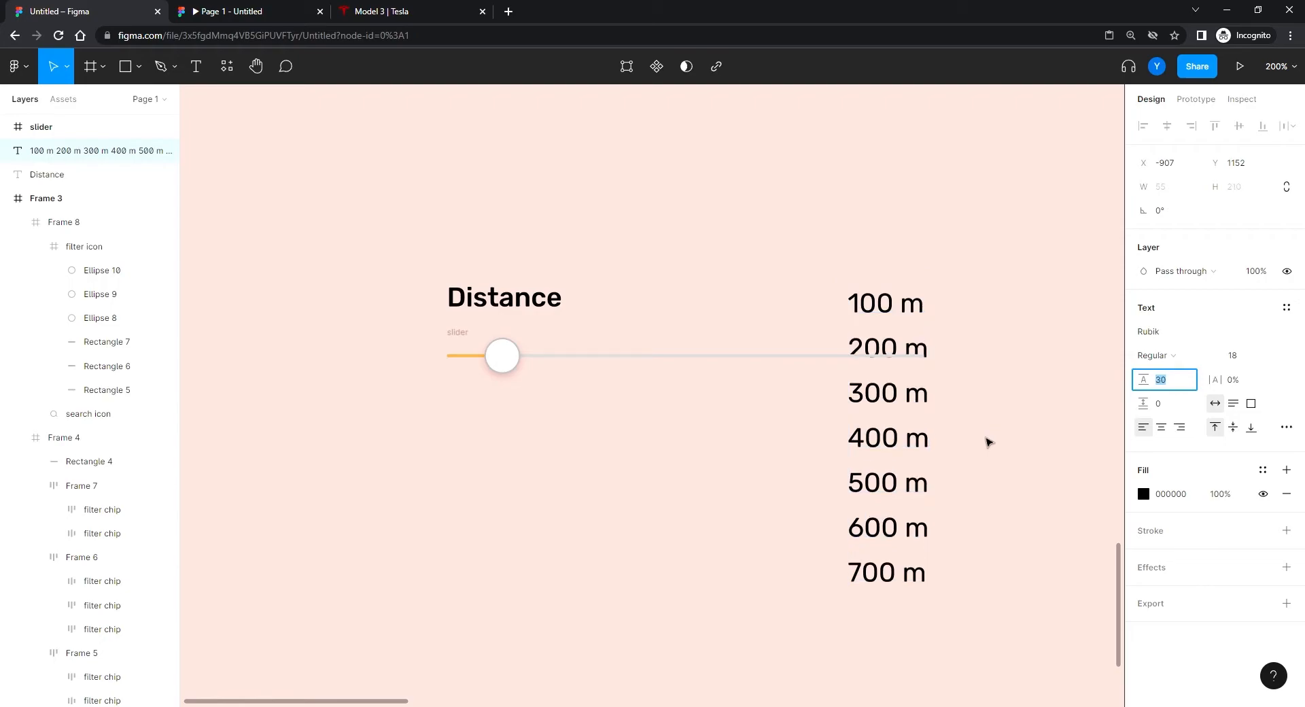
{"action": "key", "text": "Down"}
{"action": "key", "text": "Down"}
{"action": "left_click", "coordinate": [708, 451]}
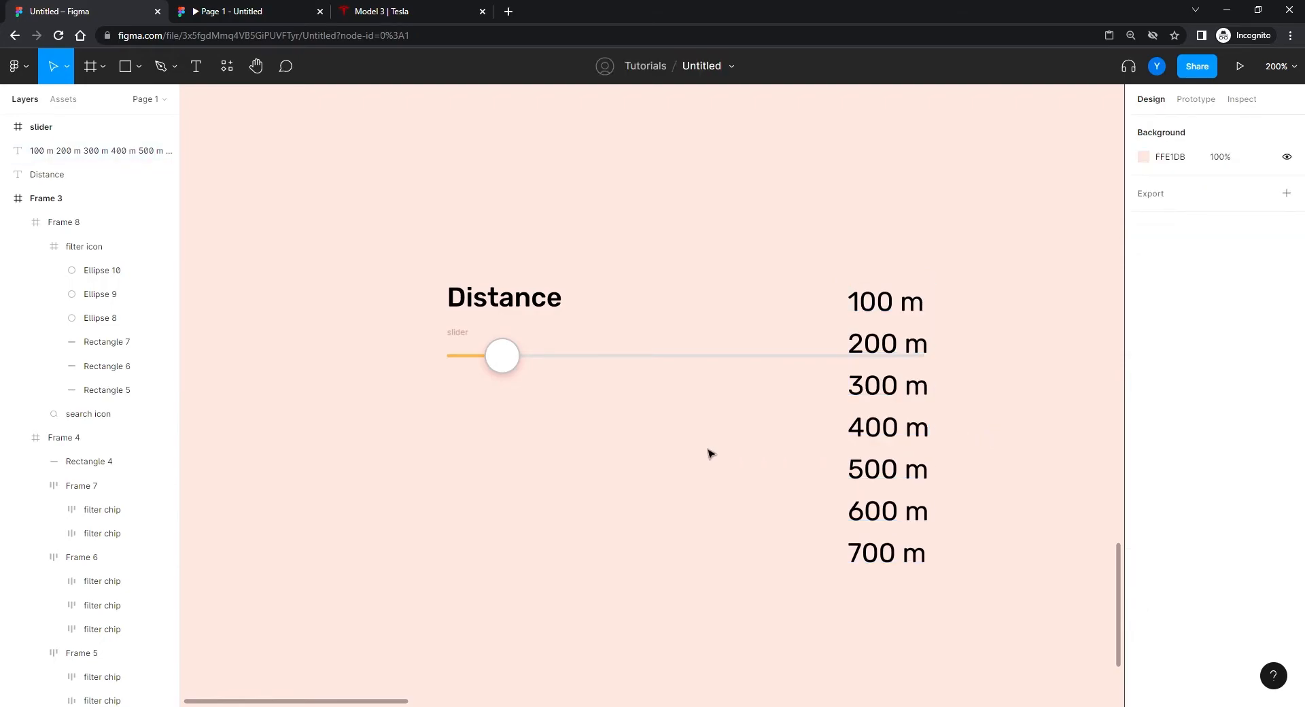
- Wrap the metre values text in a frame and shrink the frame to about 55 × 26 around the 100 m line
{"action": "left_click", "coordinate": [850, 319]}
{"action": "right_click", "coordinate": [892, 309]}
{"action": "mouse_move", "coordinate": [897, 577]}
{"action": "left_click", "coordinate": [931, 451]}
{"action": "left_click_drag", "start_coordinate": [867, 574], "coordinate": [846, 320]}
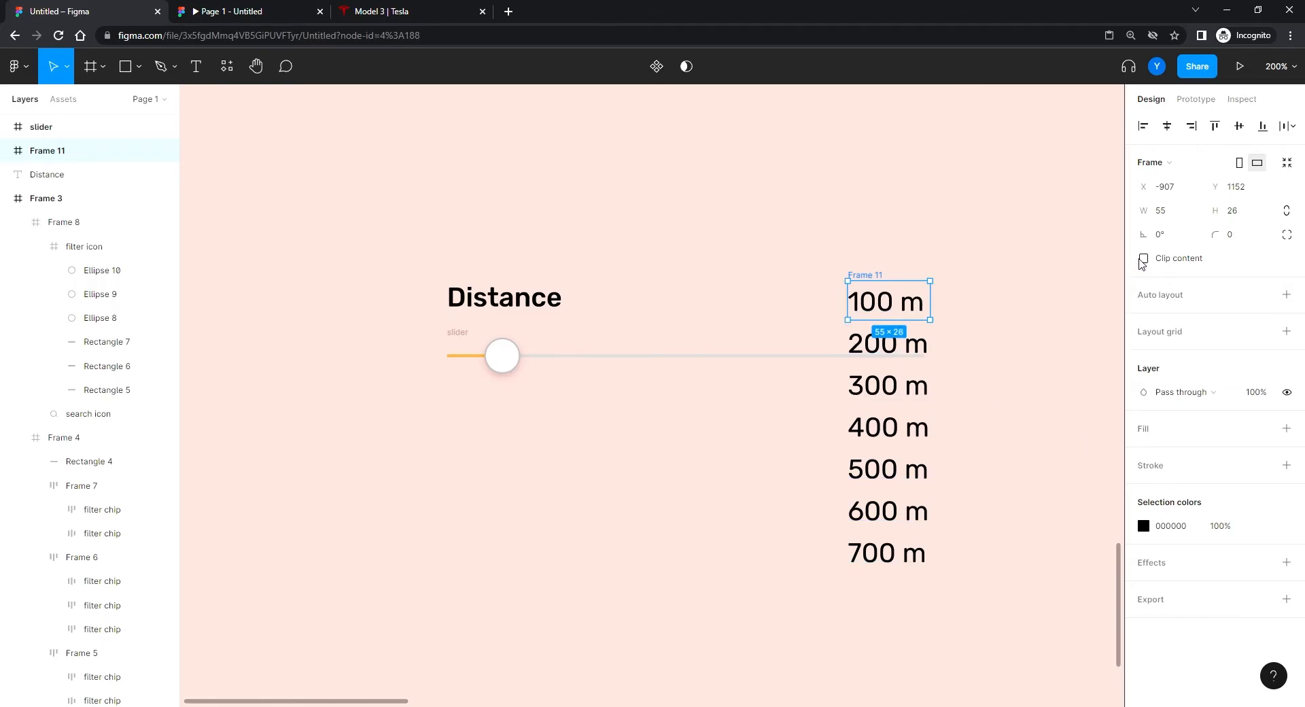
- Clip the content of the new frame so that only the 100 m line shows
{"action": "left_click", "coordinate": [1144, 258]}
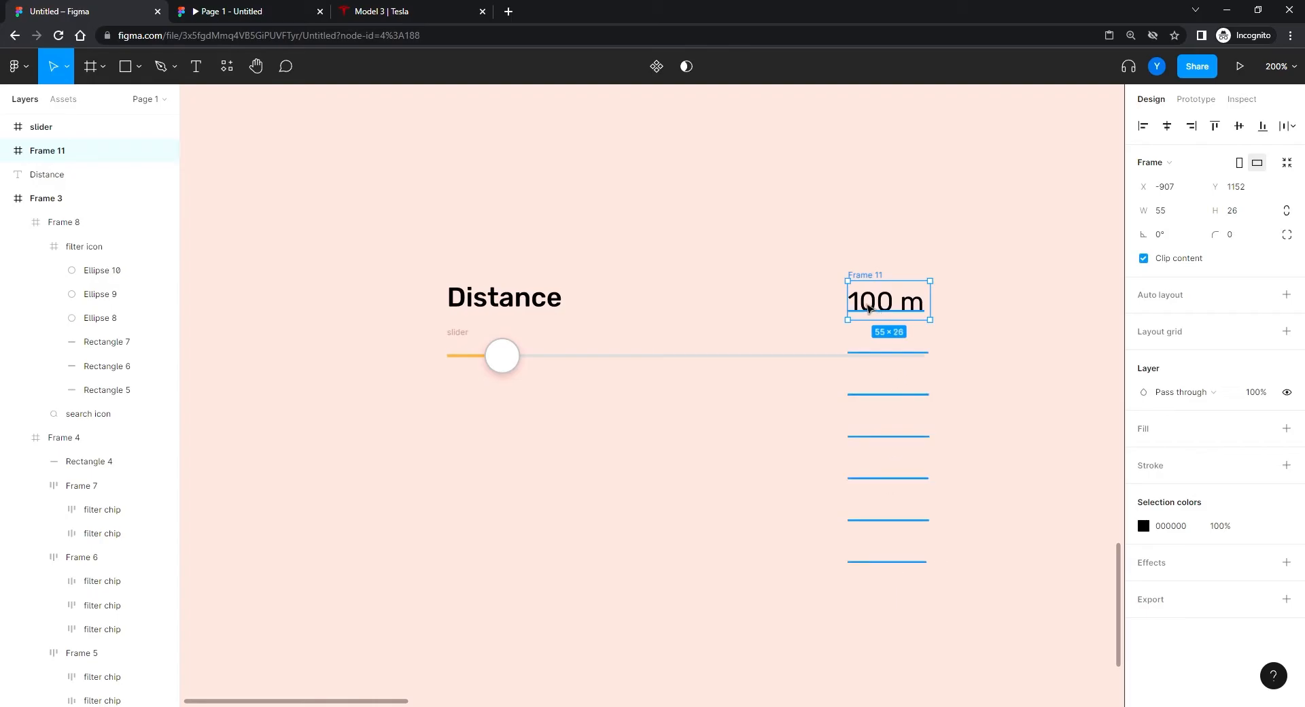
{"action": "left_click", "coordinate": [861, 306]}
{"action": "double_click", "coordinate": [858, 305]}
{"action": "key", "text": "Escape"}
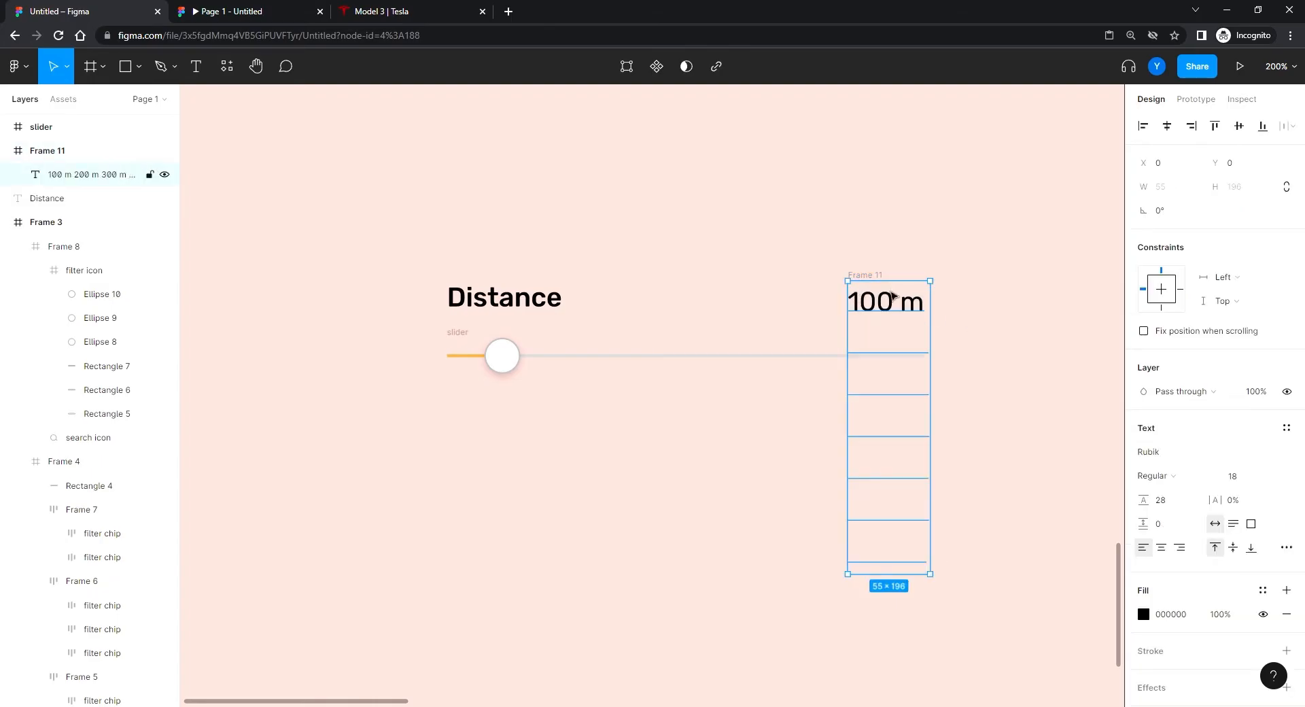
{"action": "left_click", "coordinate": [1027, 279]}
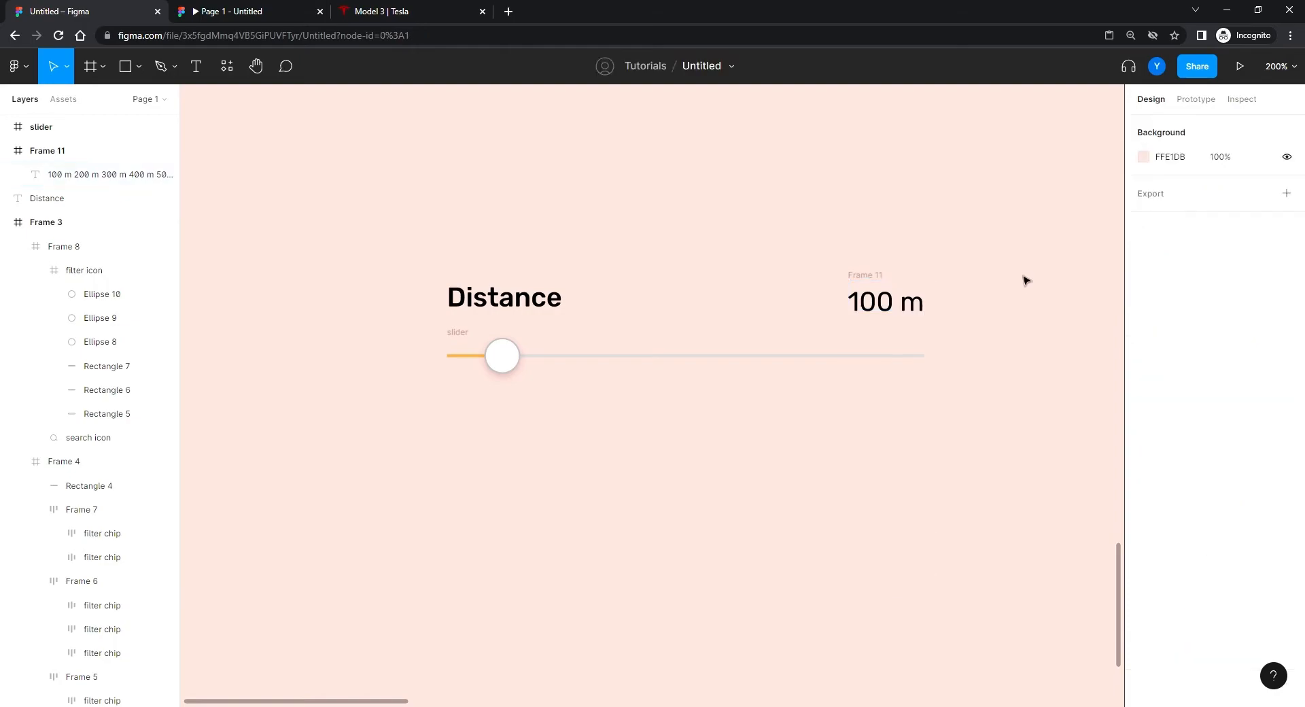
- Turn off content clipping on the frame and insert a first line reading 0 m above 100 m
{"action": "left_click", "coordinate": [47, 150]}
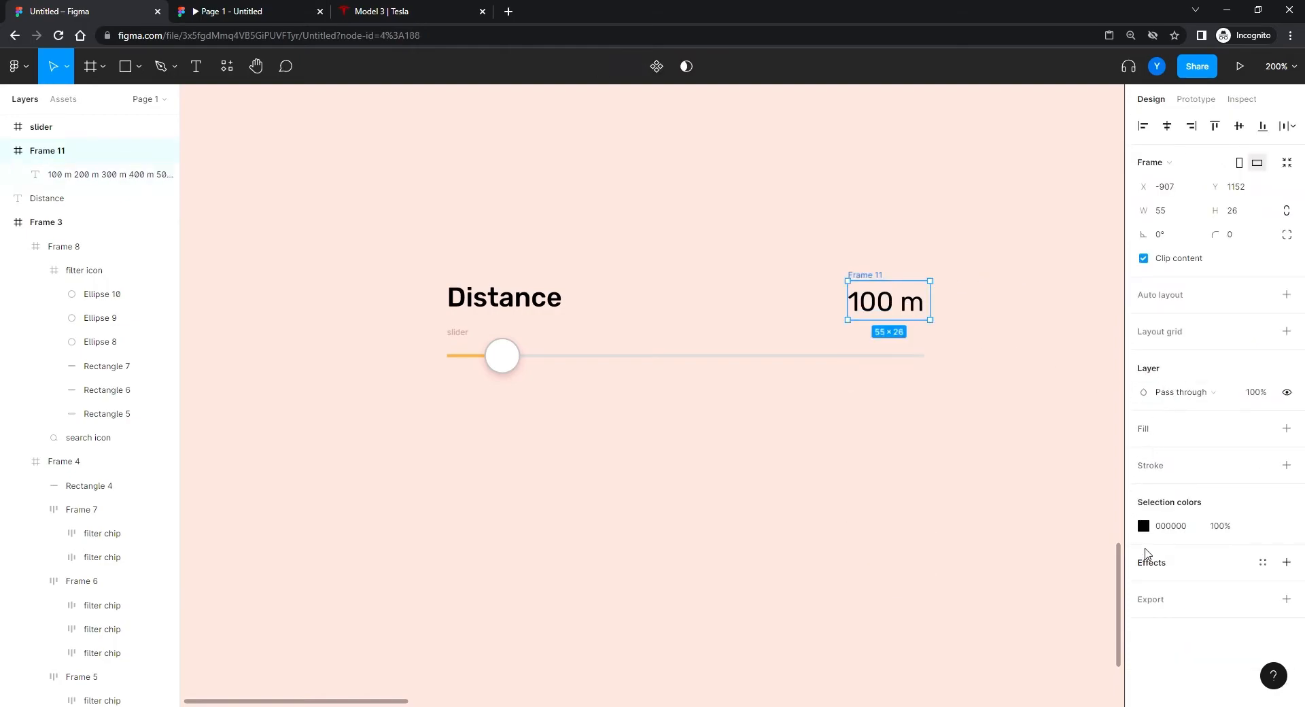
{"action": "left_click", "coordinate": [1145, 258]}
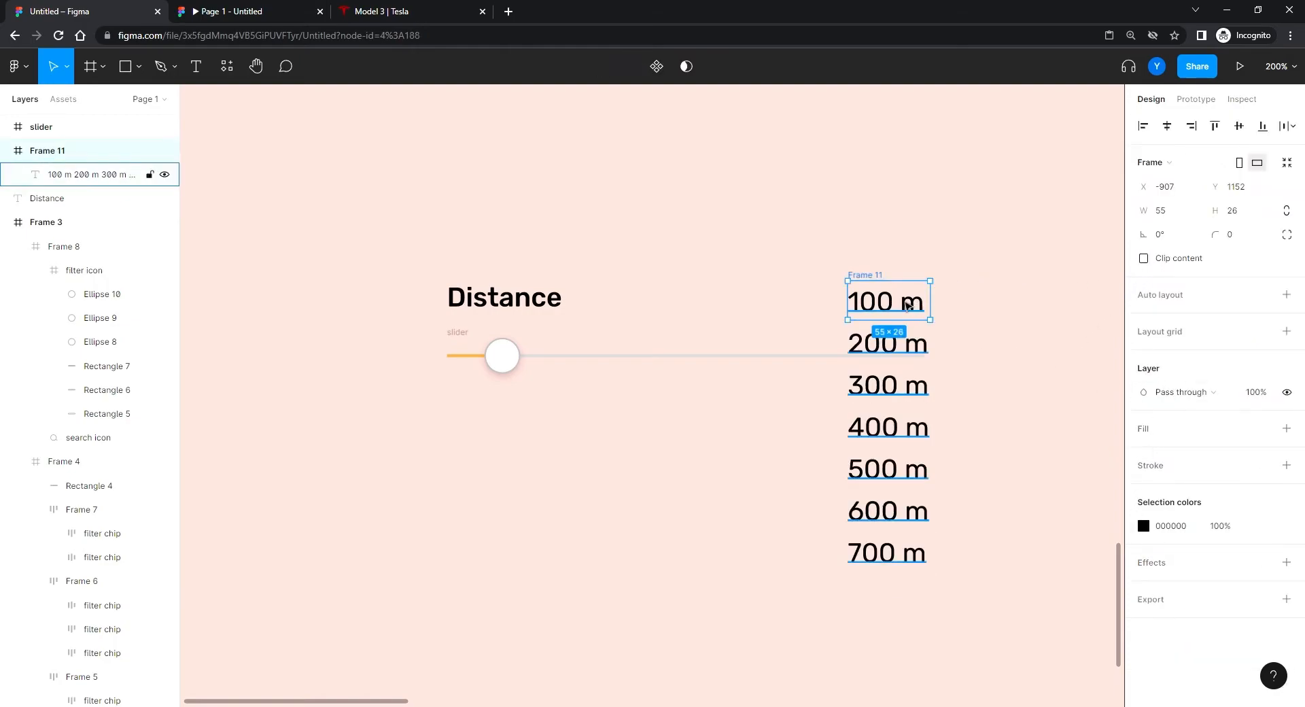
{"action": "double_click", "coordinate": [883, 301]}
{"action": "left_click", "coordinate": [850, 299]}
{"action": "key", "text": "Return"}
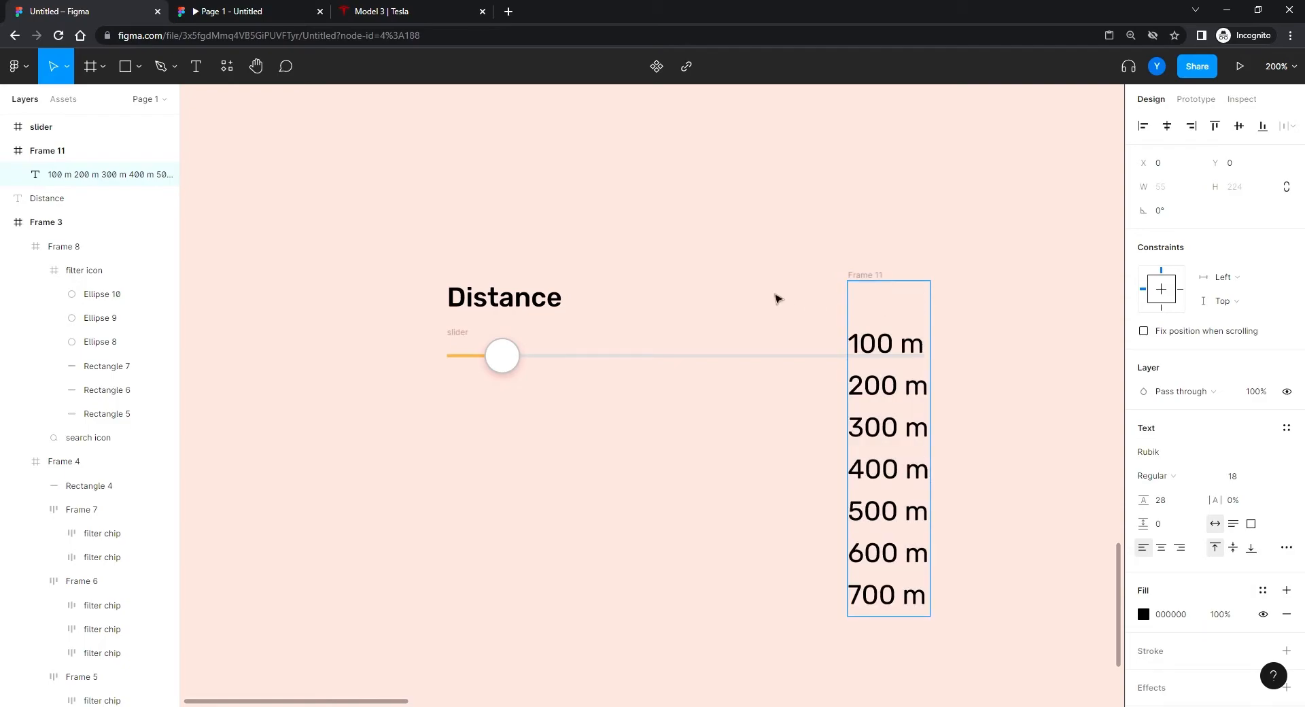
{"action": "type", "text": "0"}
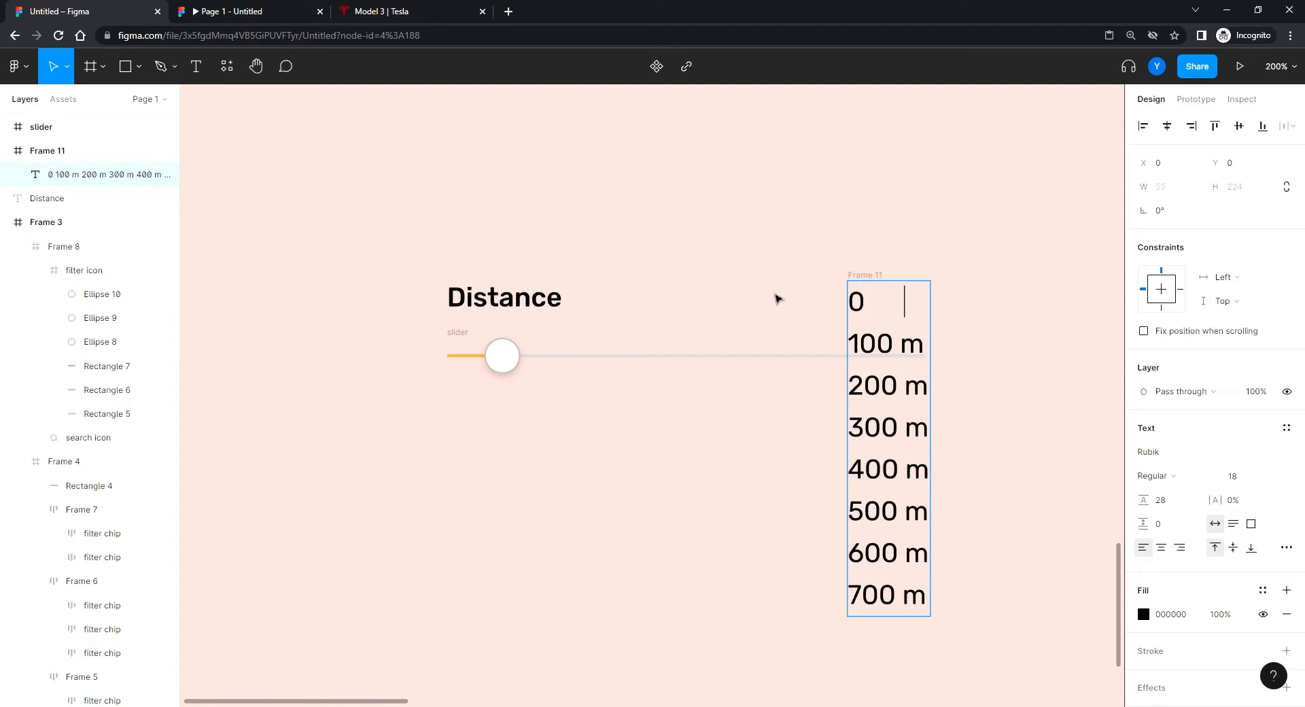
{"action": "type", "text": "      m"}
{"action": "key", "text": "BackSpace"}
{"action": "key", "text": "BackSpace"}
{"action": "key", "text": "BackSpace"}
{"action": "key", "text": "BackSpace"}
{"action": "type", "text": "m"}
{"action": "key", "text": "Escape"}
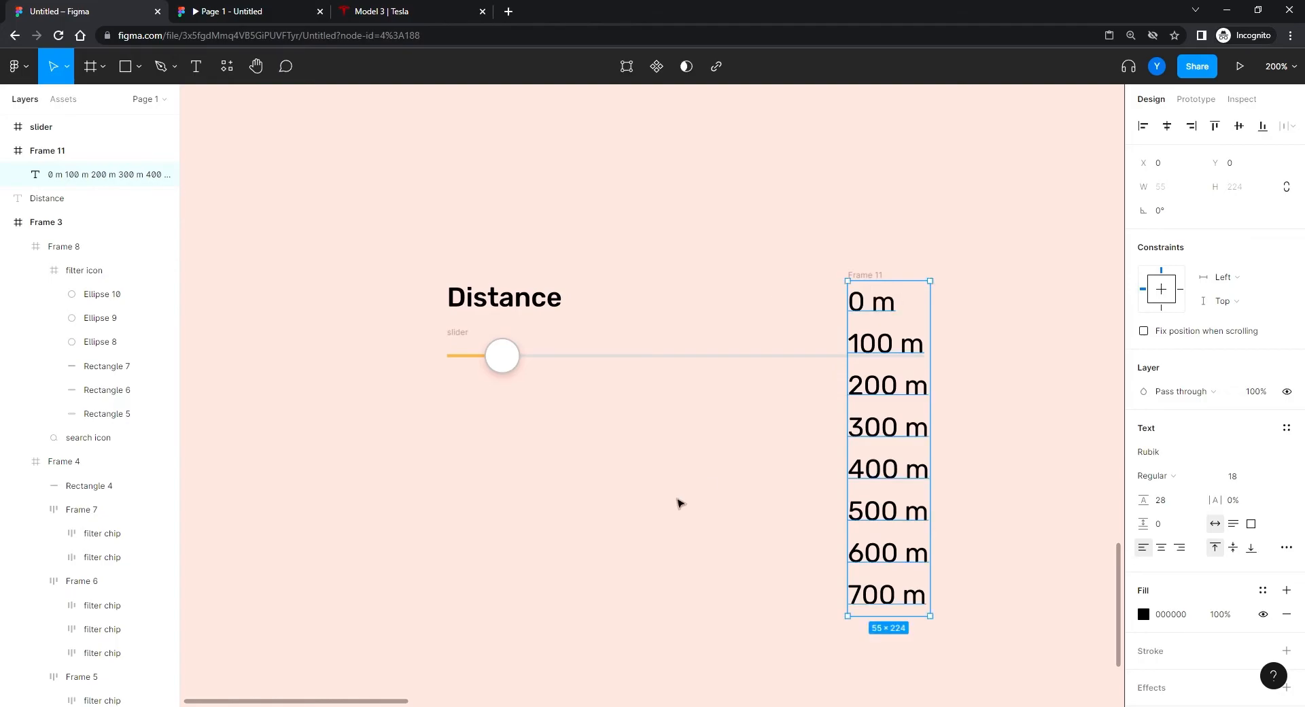
- Turn content clipping back on for the frame around the 0 m line
{"action": "left_click", "coordinate": [680, 503]}
{"action": "left_click", "coordinate": [864, 306]}
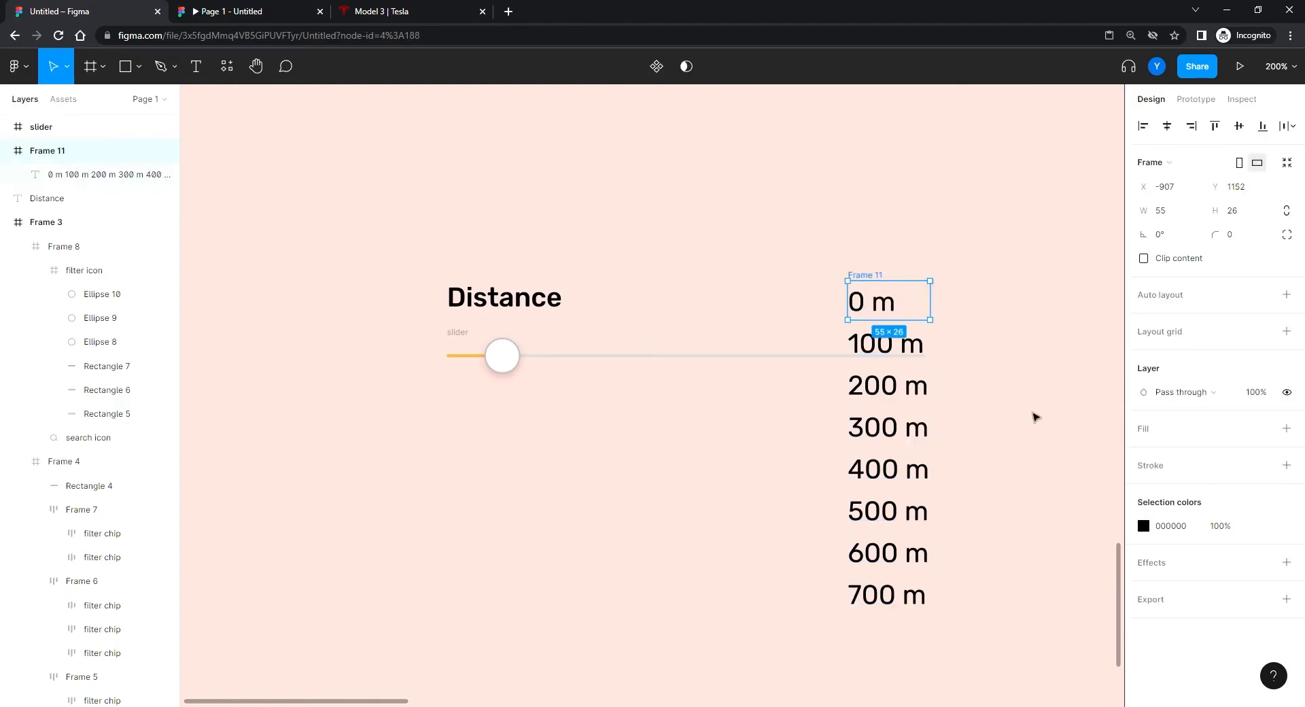
{"action": "left_click", "coordinate": [1144, 259]}
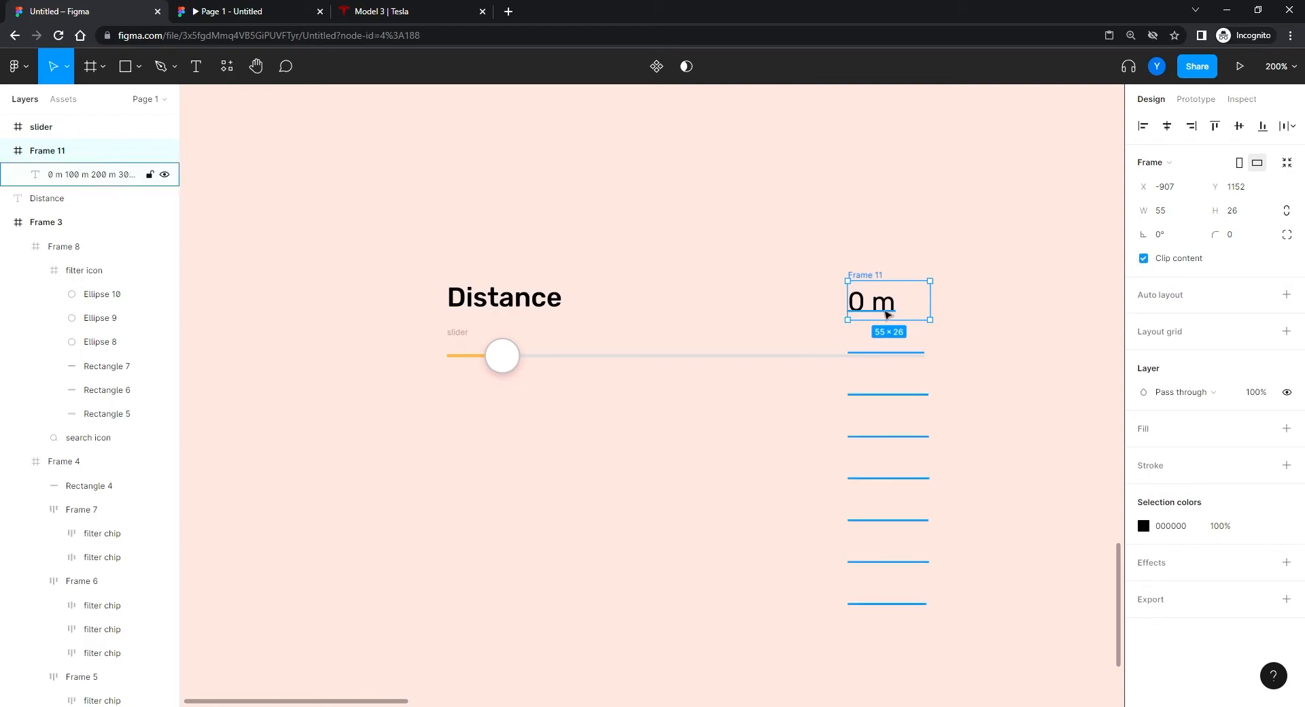
- Shift the metre values text up to Y -30 inside its frame so that 100 m shows
{"action": "left_click", "coordinate": [882, 311]}
{"action": "key", "text": "shift+Up"}
{"action": "key", "text": "Up"}
{"action": "key", "text": "shift+Up"}
{"action": "key", "text": "Up"}
{"action": "key", "text": "Up"}
{"action": "key", "text": "Up"}
{"action": "key", "text": "Up"}
{"action": "key", "text": "Up"}
{"action": "key", "text": "Up"}
{"action": "key", "text": "Up"}
{"action": "key", "text": "Up"}
{"action": "key", "text": "Up"}
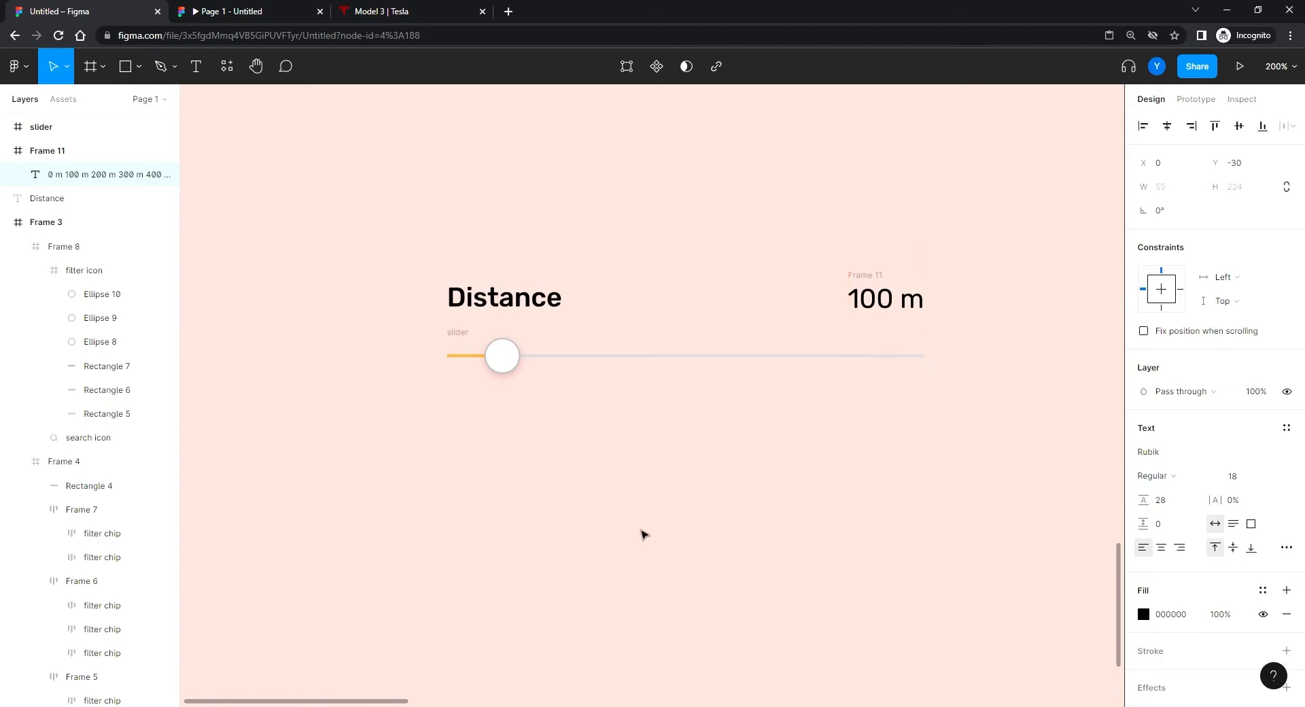
{"action": "left_click", "coordinate": [682, 480]}
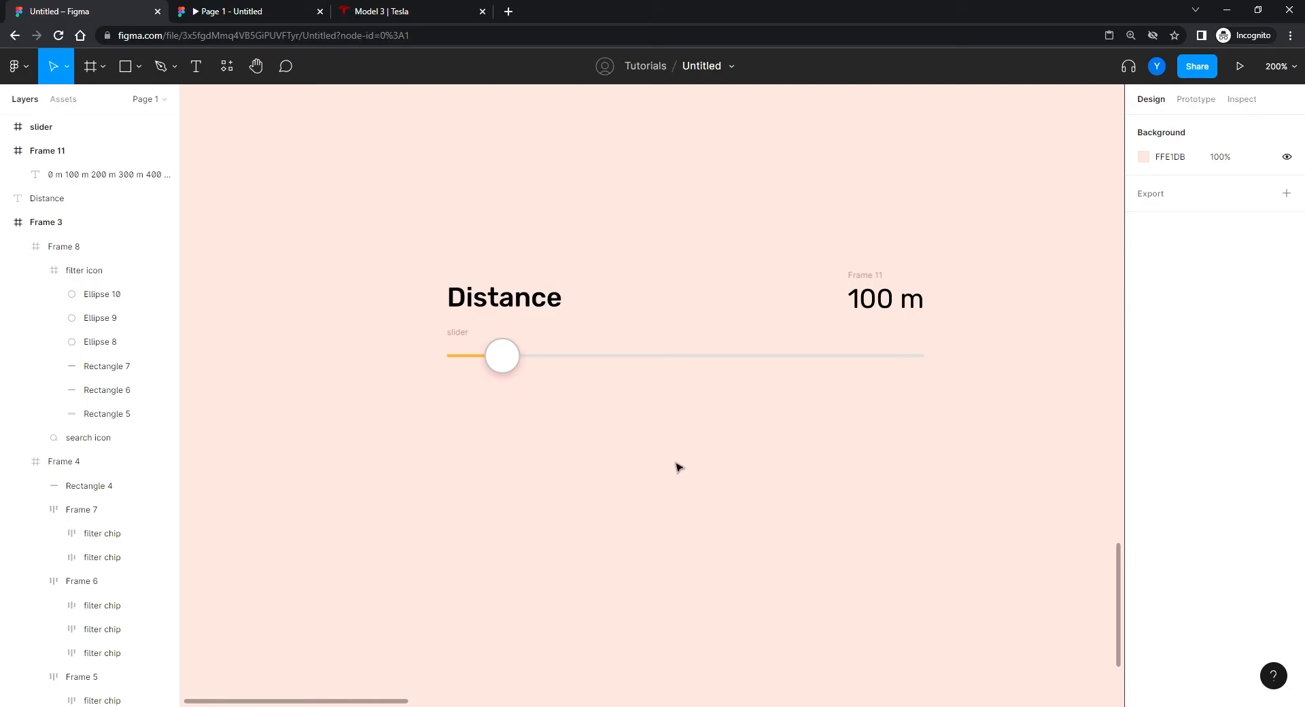
- Rename the frame holding the metre values to numbers
{"action": "left_click", "coordinate": [863, 287]}
{"action": "double_click", "coordinate": [61, 150]}
{"action": "type", "text": "nu"}
{"action": "key", "text": "Return"}
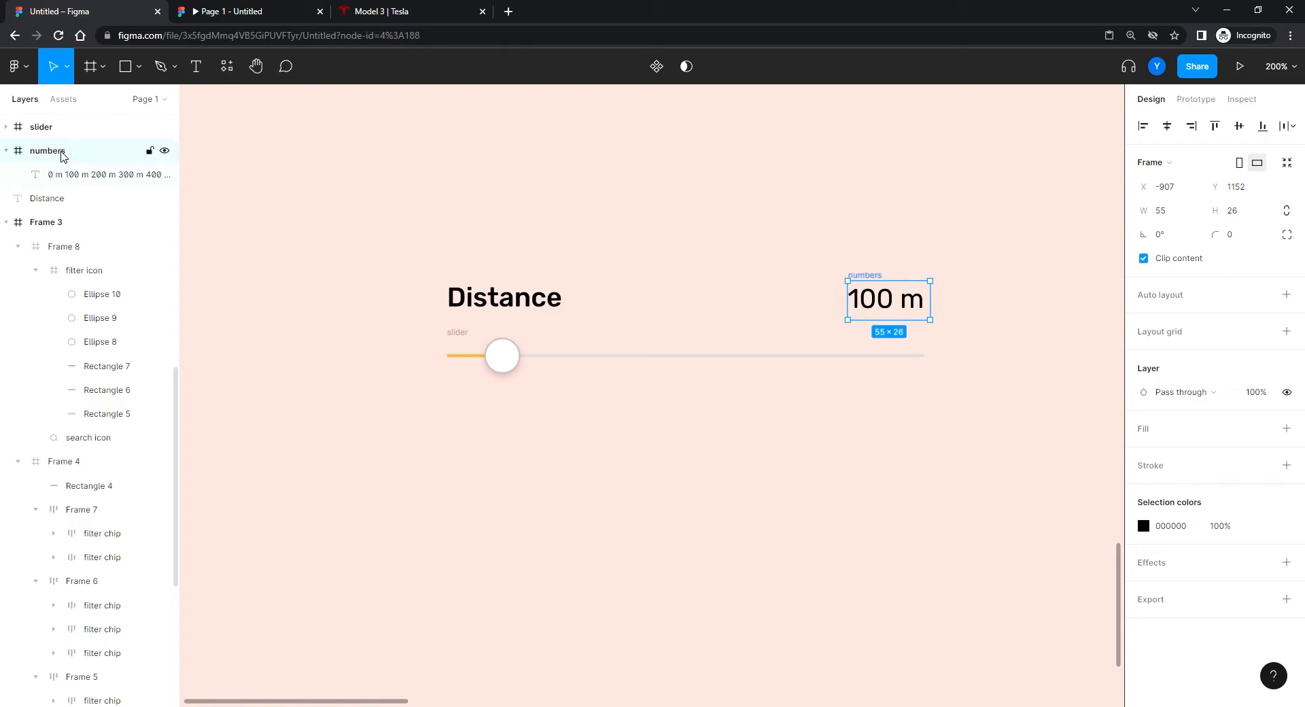
- Frame the Distance label, the numbers frame and the slider together and name the new frame slider + numbers
{"action": "left_click_drag", "start_coordinate": [995, 235], "coordinate": [328, 492]}
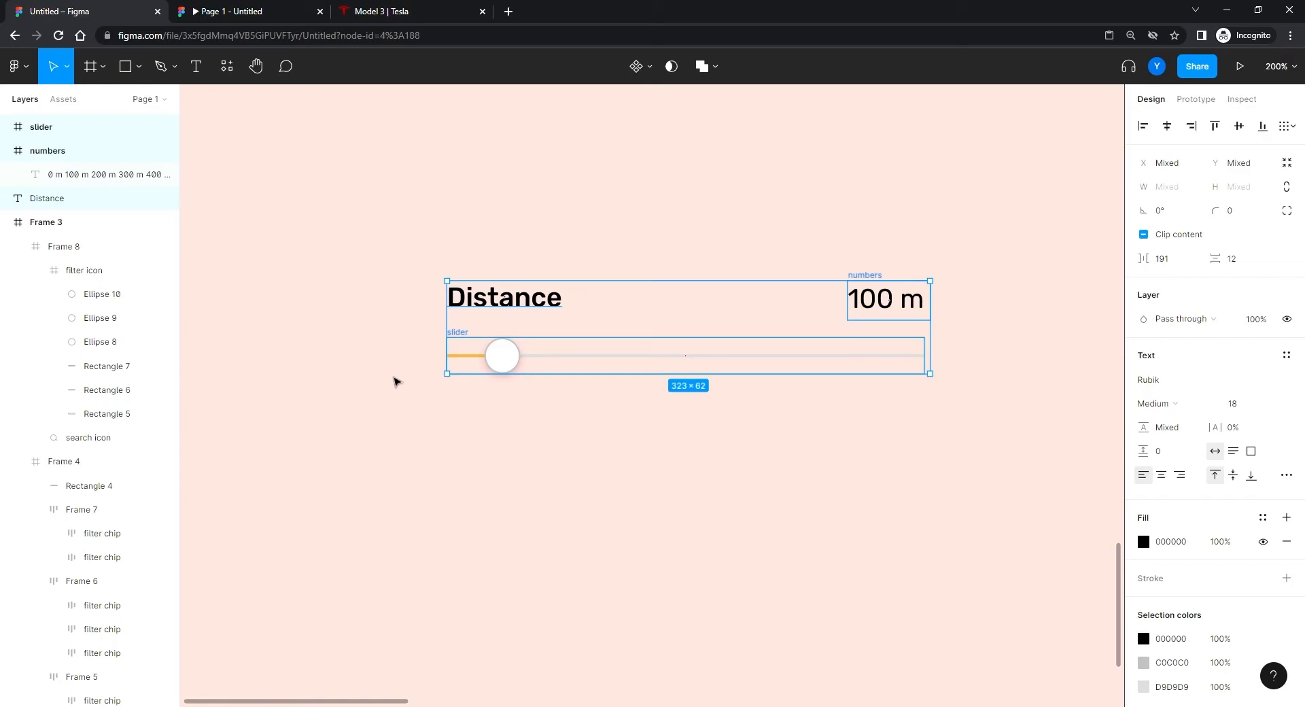
{"action": "right_click", "coordinate": [494, 302]}
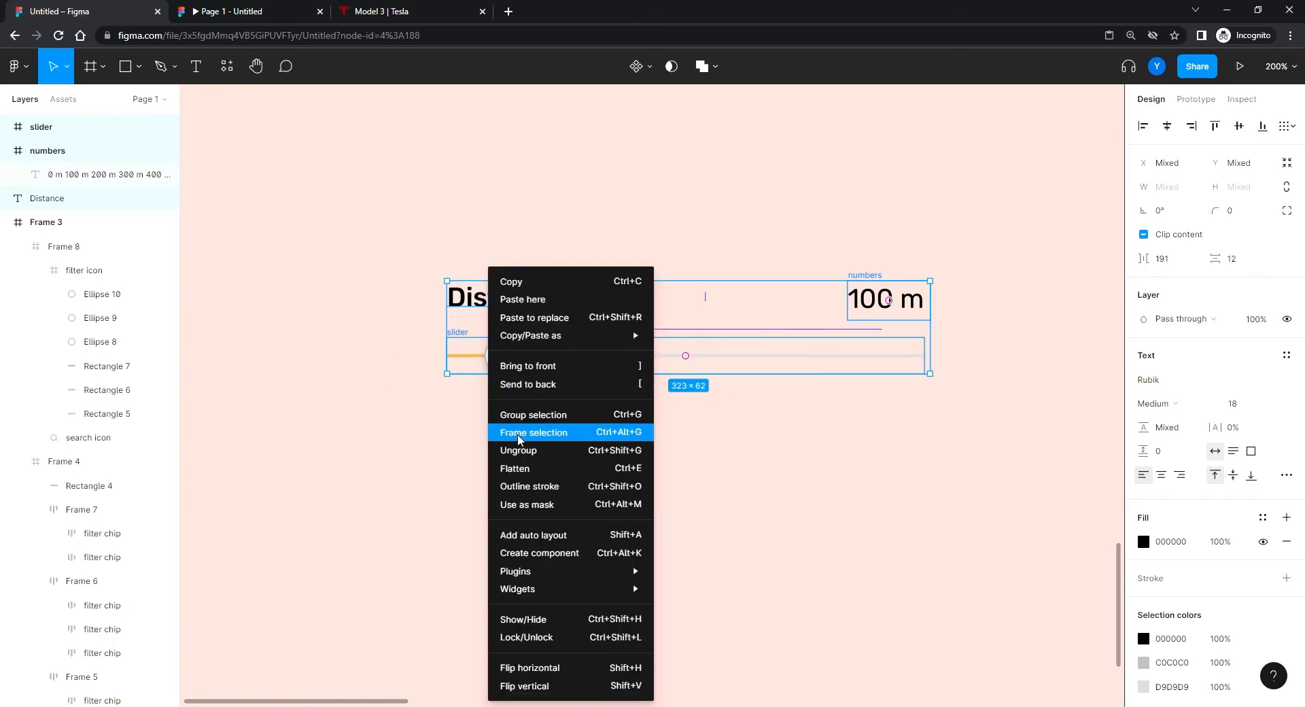
{"action": "left_click", "coordinate": [585, 433]}
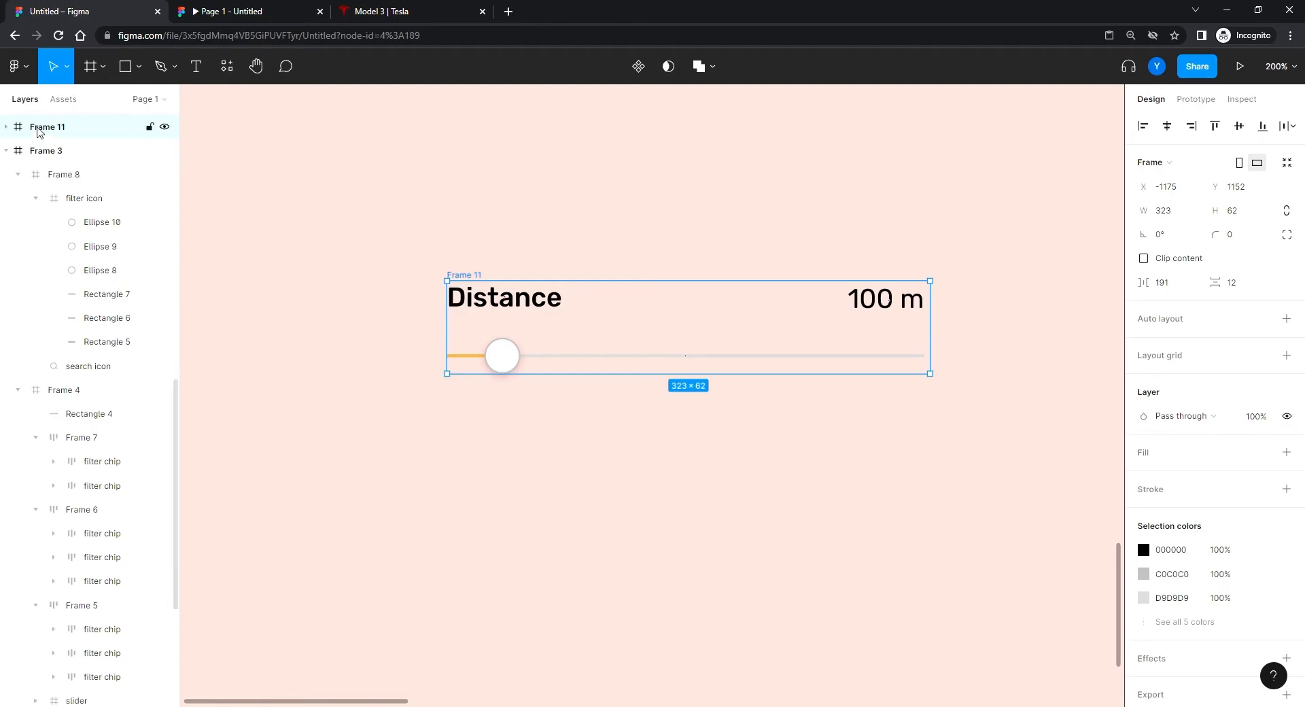
{"action": "double_click", "coordinate": [38, 130]}
{"action": "type", "text": "slider + numbers"}
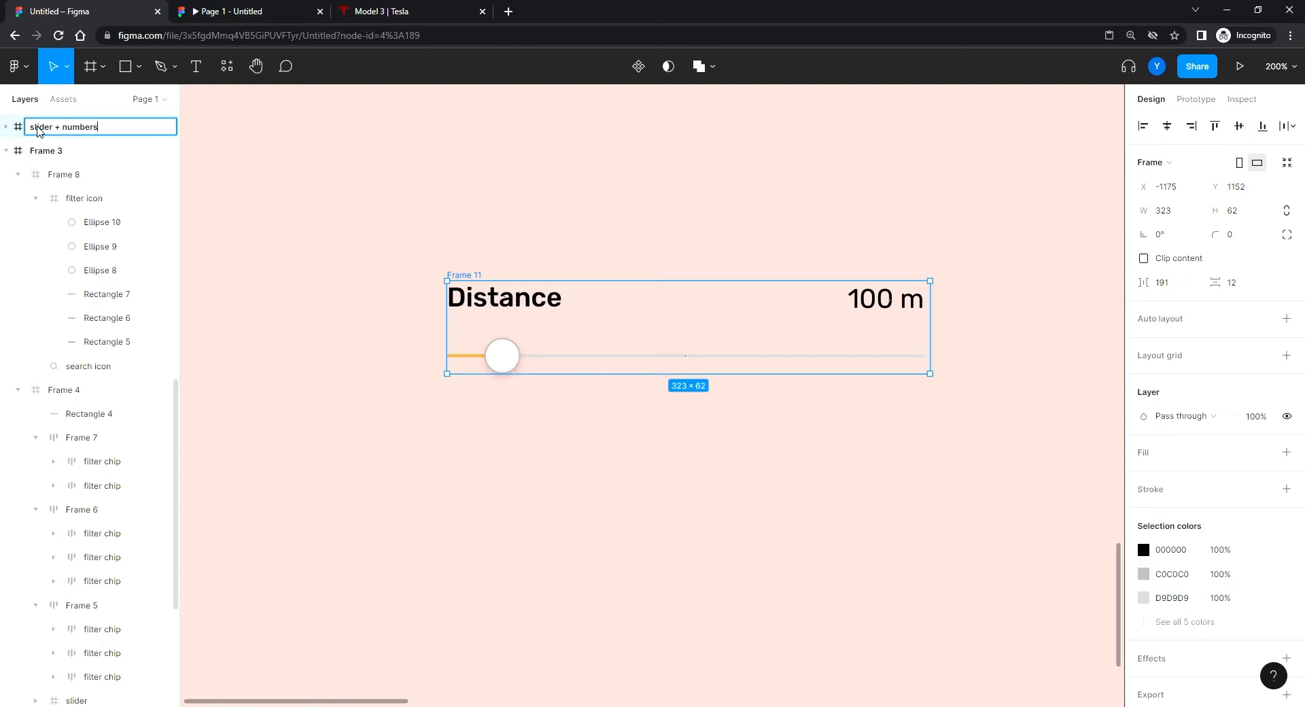
{"action": "key", "text": "Return"}
{"action": "left_click", "coordinate": [688, 494]}
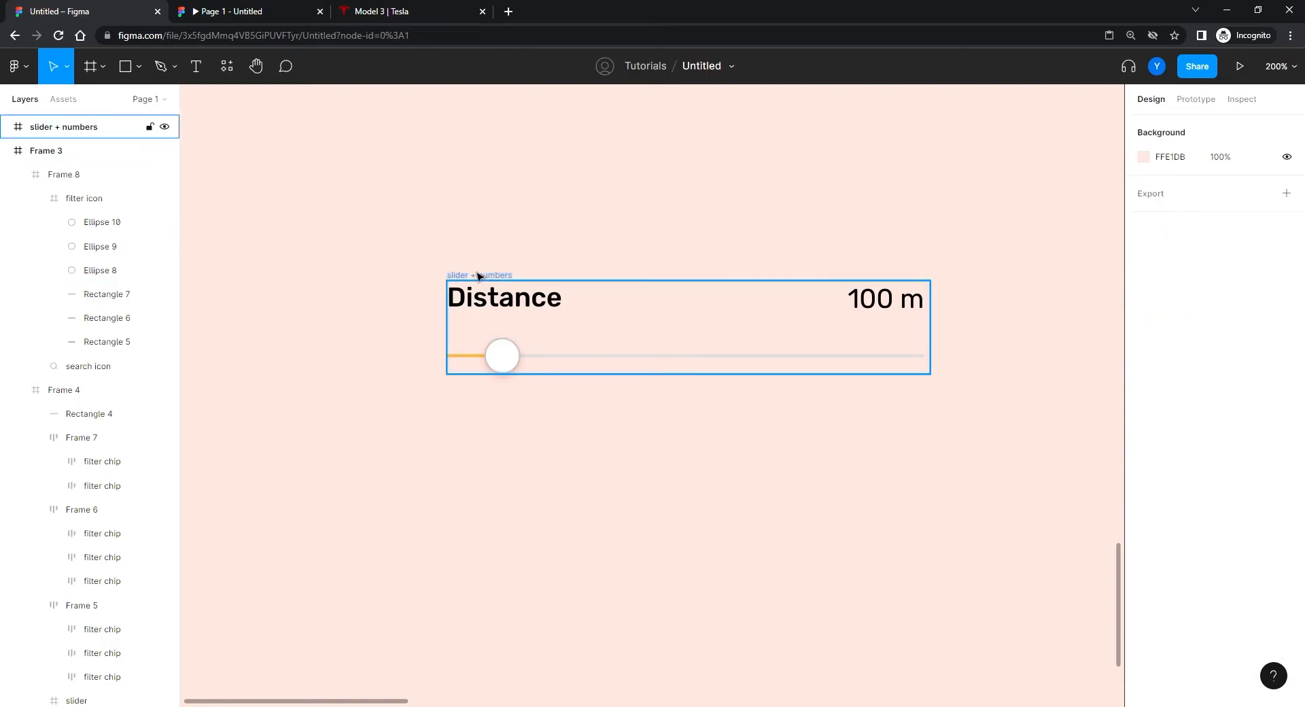
- Extend the outer frame's name to slider + numbers / 100m
{"action": "left_click", "coordinate": [72, 127]}
{"action": "double_click", "coordinate": [115, 128]}
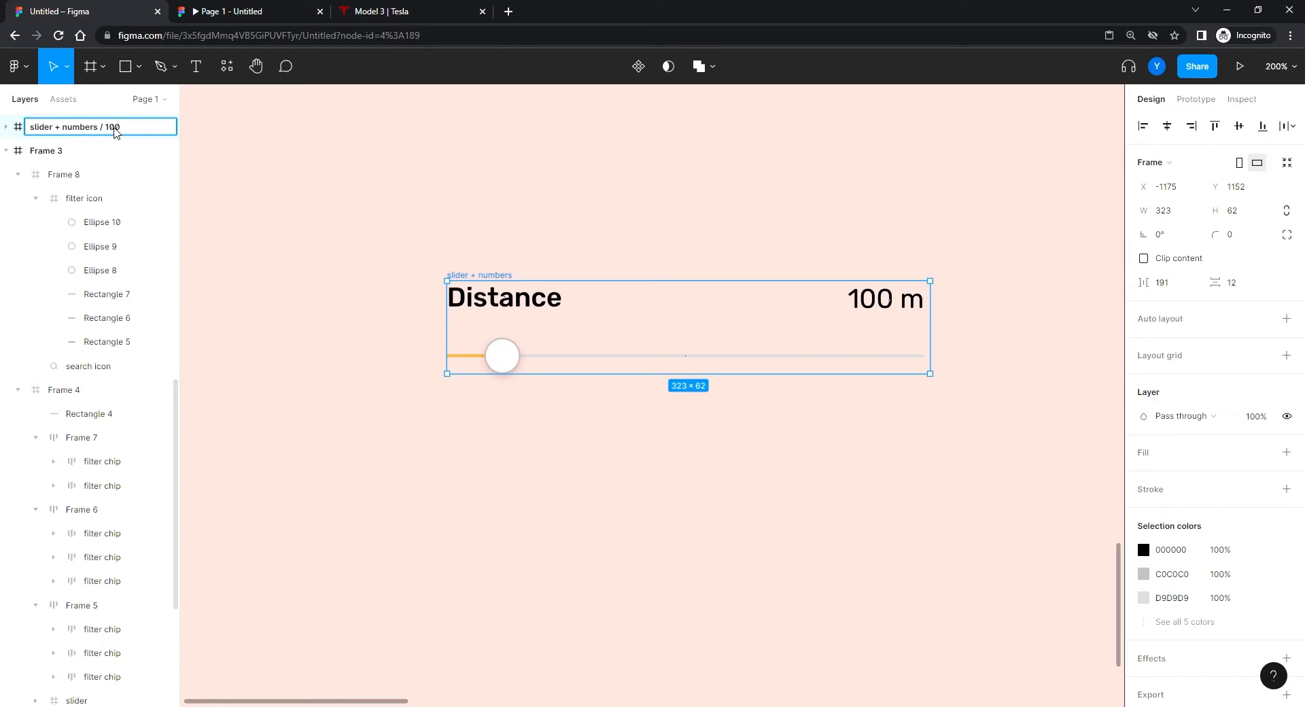
{"action": "type", "text": "/ 100m"}
{"action": "key", "text": "Return"}
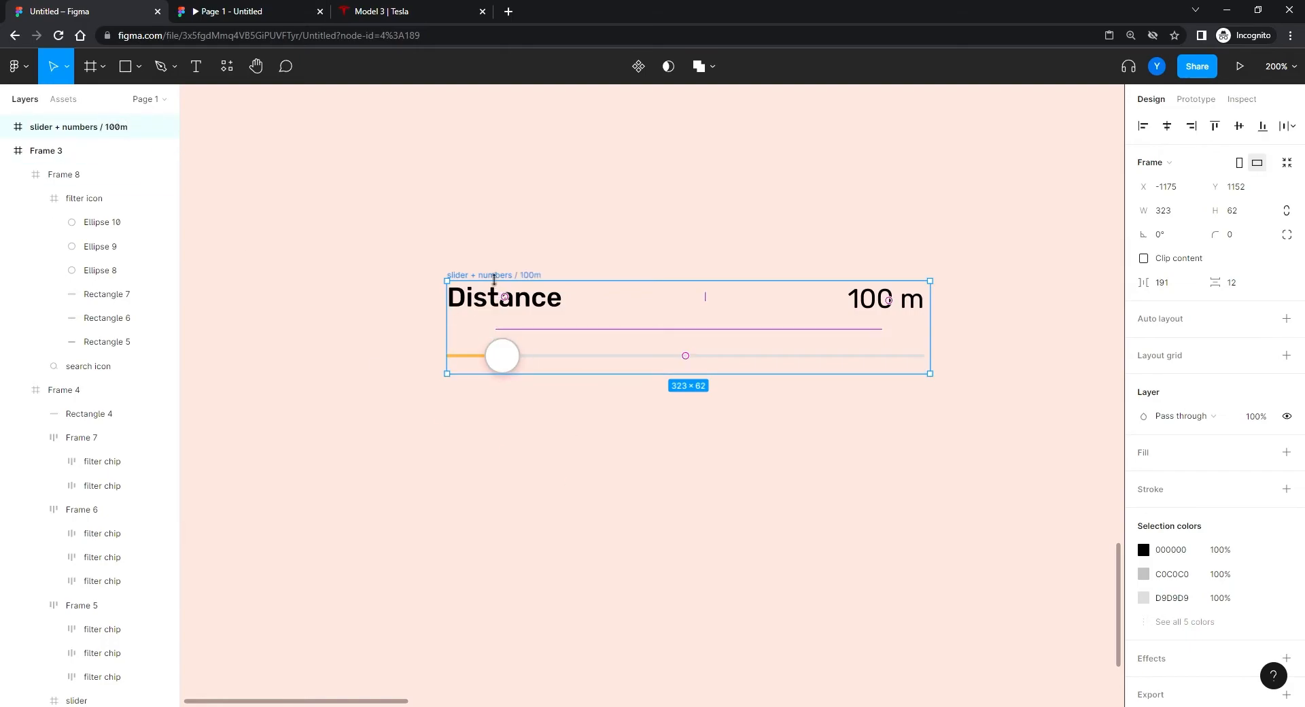
- Duplicate the slider + numbers / 100m frame above the original at Y 1052 and rename the copy slider + numbers / 0m
{"action": "left_click_drag", "start_coordinate": [495, 278], "coordinate": [495, 128]}
{"action": "scroll", "coordinate": [318, 215], "scroll_direction": "up", "scroll_amount": 2}
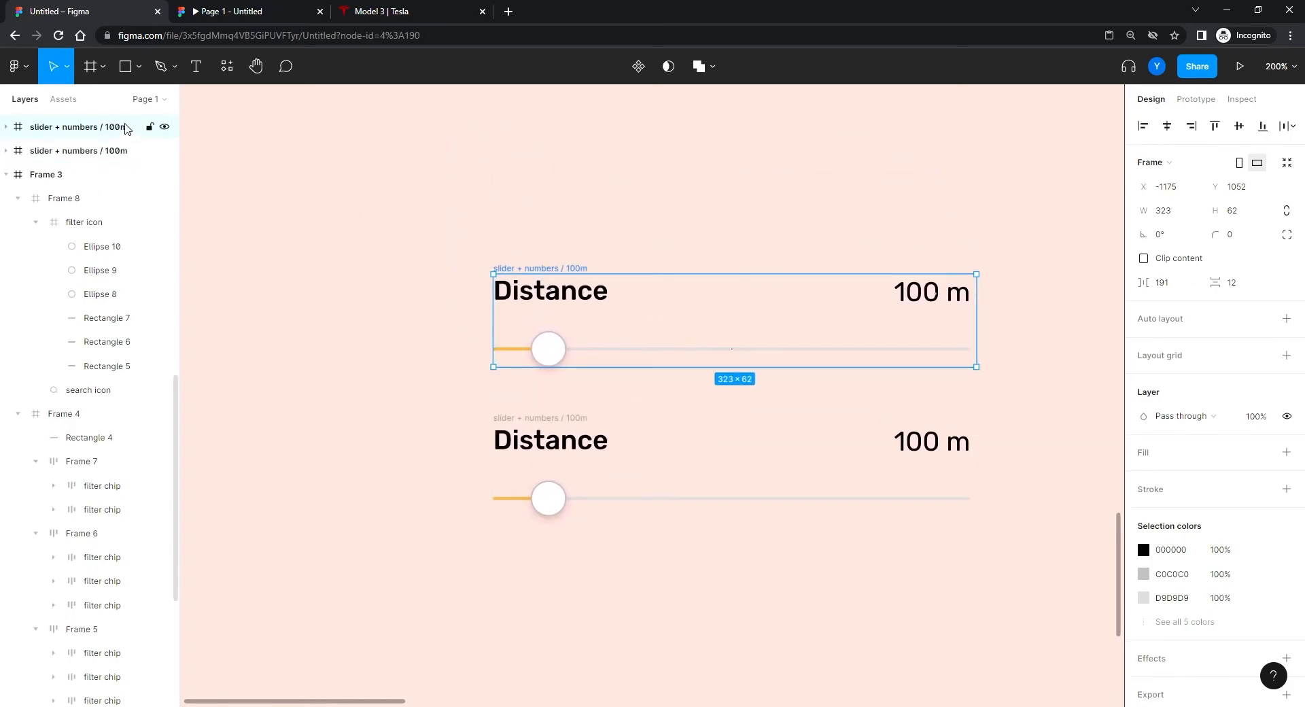
{"action": "double_click", "coordinate": [113, 127]}
{"action": "double_click", "coordinate": [113, 129]}
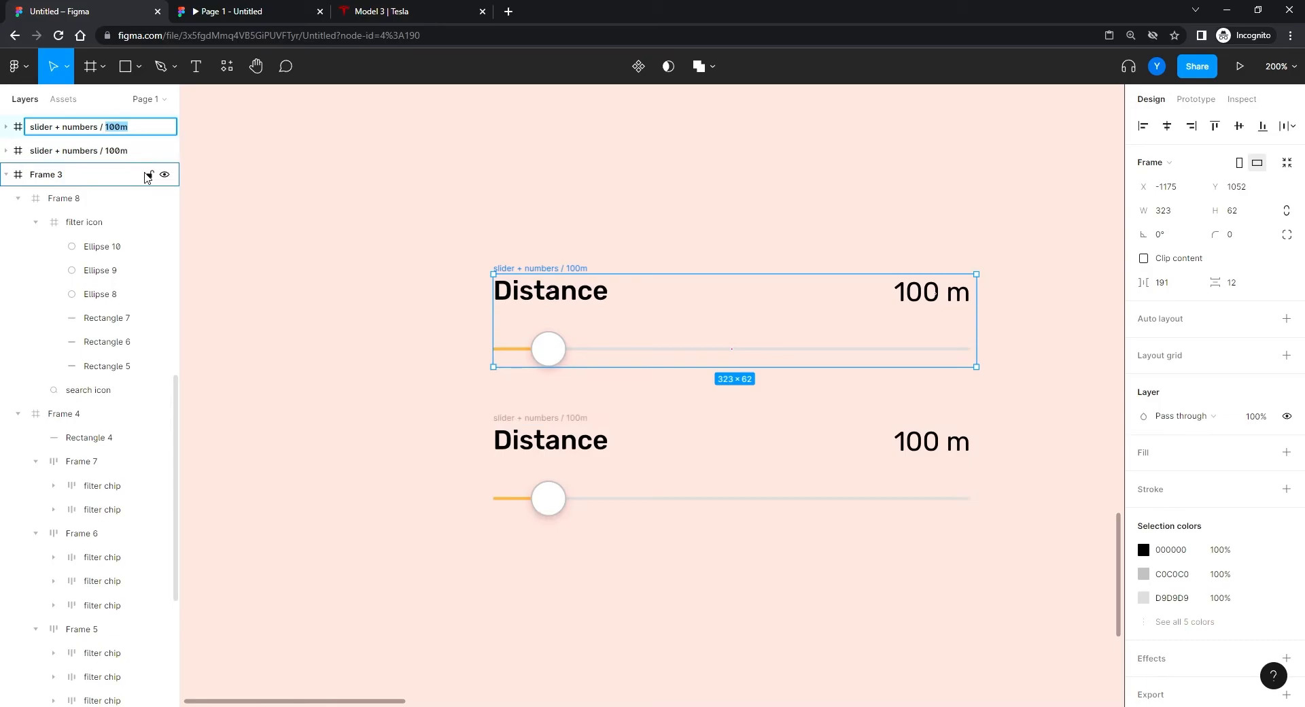
{"action": "type", "text": "0m"}
{"action": "key", "text": "Return"}
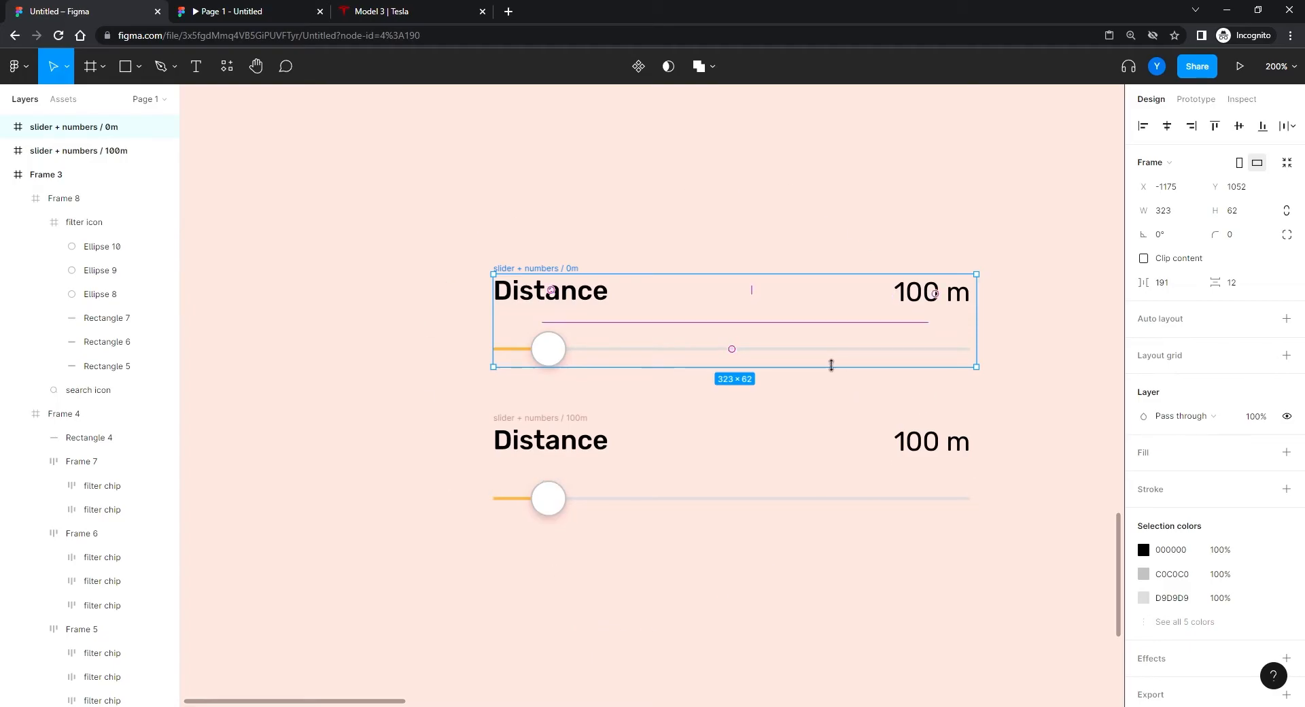
- Shift the metre values text in the 0m frame down to Y -3 so that 0 m shows
{"action": "scroll", "coordinate": [832, 365], "scroll_direction": "right", "scroll_amount": 3}
{"action": "double_click", "coordinate": [731, 310]}
{"action": "key", "text": "Down"}
{"action": "key", "text": "Down"}
{"action": "key", "text": "Down"}
{"action": "key", "text": "Down"}
{"action": "key", "text": "Down"}
{"action": "key", "text": "Down"}
{"action": "key", "text": "Down"}
{"action": "key", "text": "Down"}
{"action": "key", "text": "Down"}
{"action": "key", "text": "Down"}
{"action": "key", "text": "Down"}
{"action": "key", "text": "Down"}
{"action": "key", "text": "Down"}
{"action": "key", "text": "Down"}
{"action": "key", "text": "Down"}
{"action": "key", "text": "Down"}
{"action": "key", "text": "Down"}
{"action": "key", "text": "Down"}
{"action": "key", "text": "Down"}
{"action": "key", "text": "Down"}
{"action": "key", "text": "Down"}
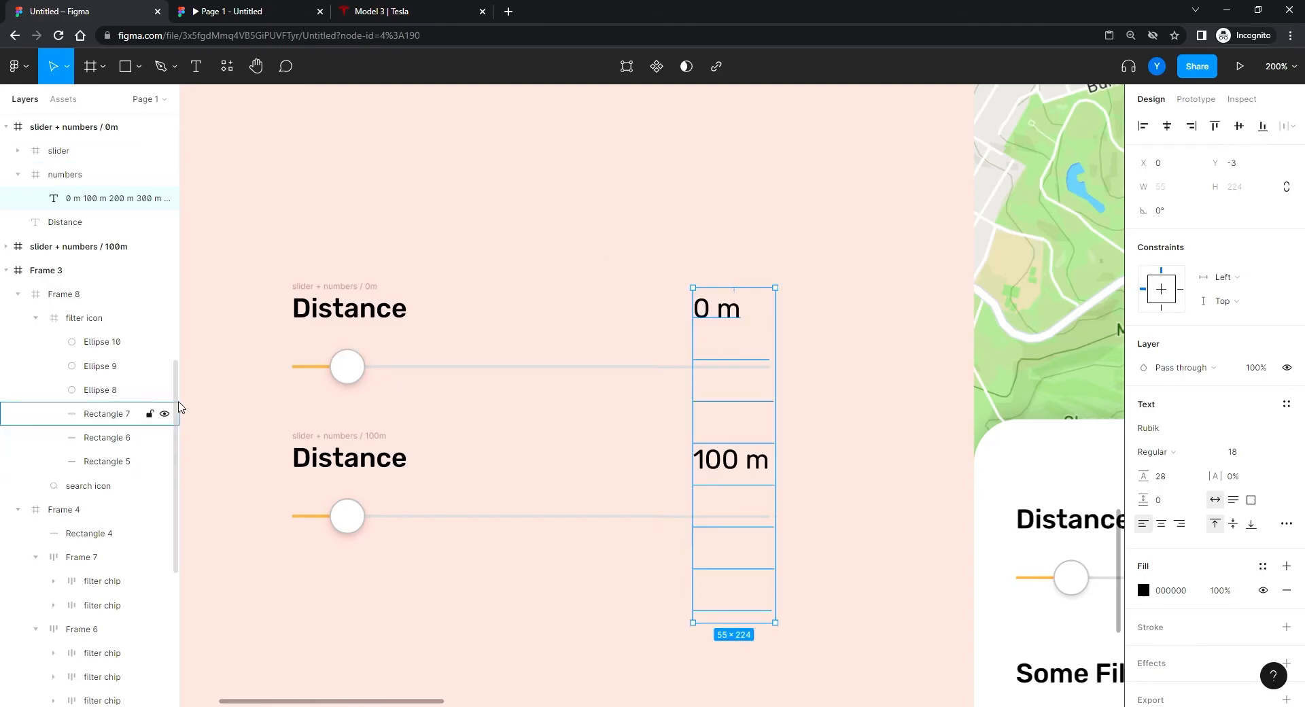
- Move the round slider knob in the 0m frame to the very start of its track
{"action": "left_click", "coordinate": [75, 151]}
{"action": "scroll", "coordinate": [297, 460], "scroll_direction": "left", "scroll_amount": 4}
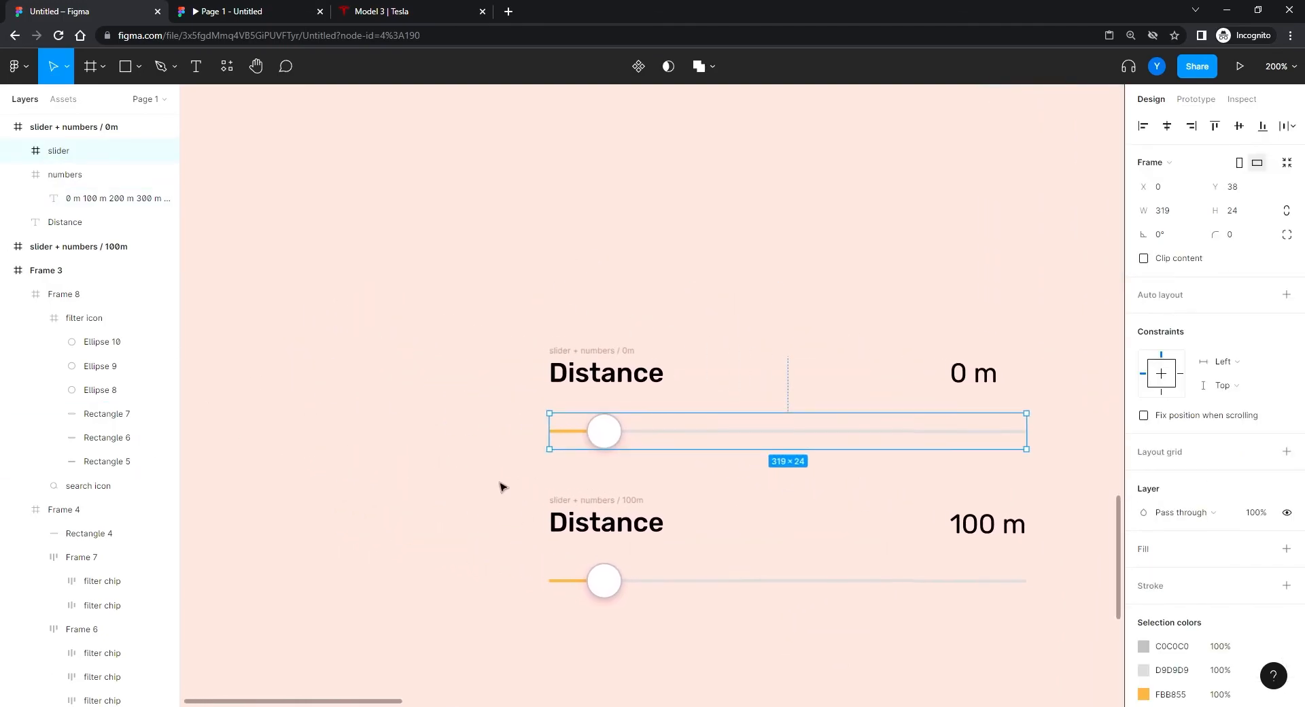
{"action": "scroll", "coordinate": [503, 488], "scroll_direction": "up", "scroll_amount": 3}
{"action": "double_click", "coordinate": [550, 476]}
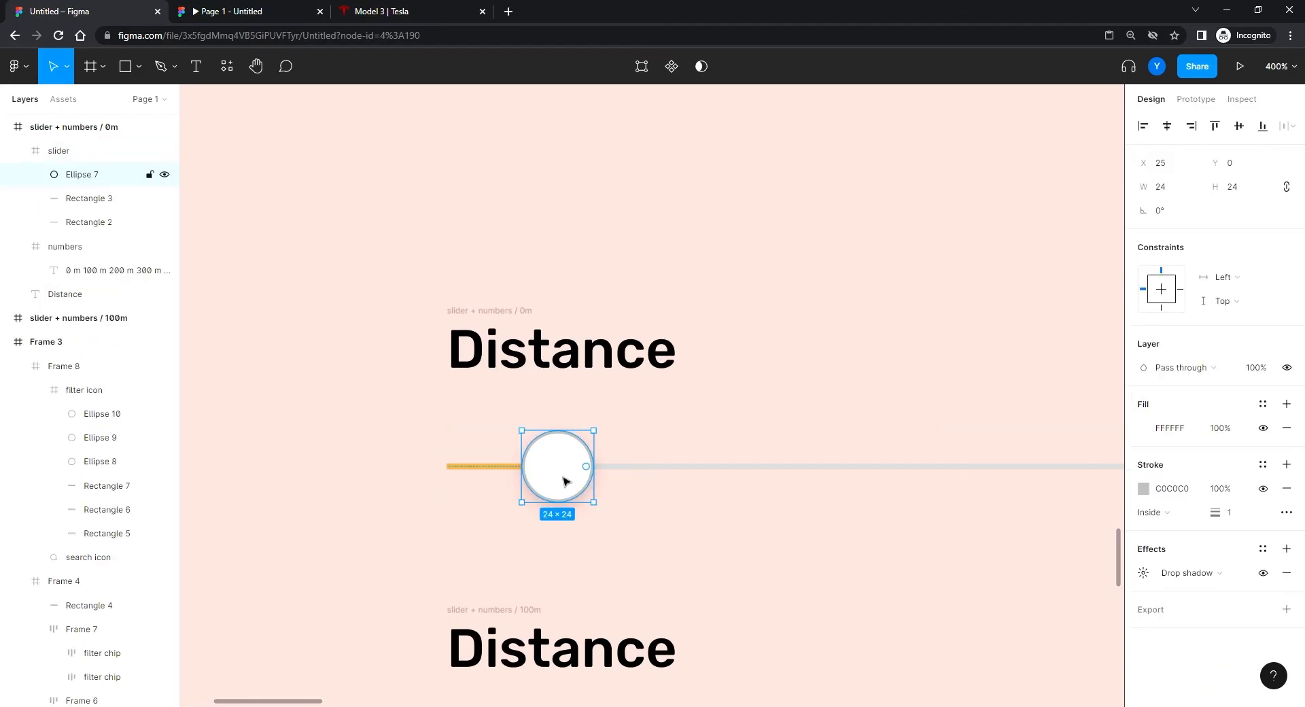
{"action": "left_click_drag", "start_coordinate": [563, 475], "coordinate": [466, 472]}
- Shorten the orange bar in the 0m slider to a width of 10 so that it ends beneath the knob
{"action": "left_click", "coordinate": [523, 467]}
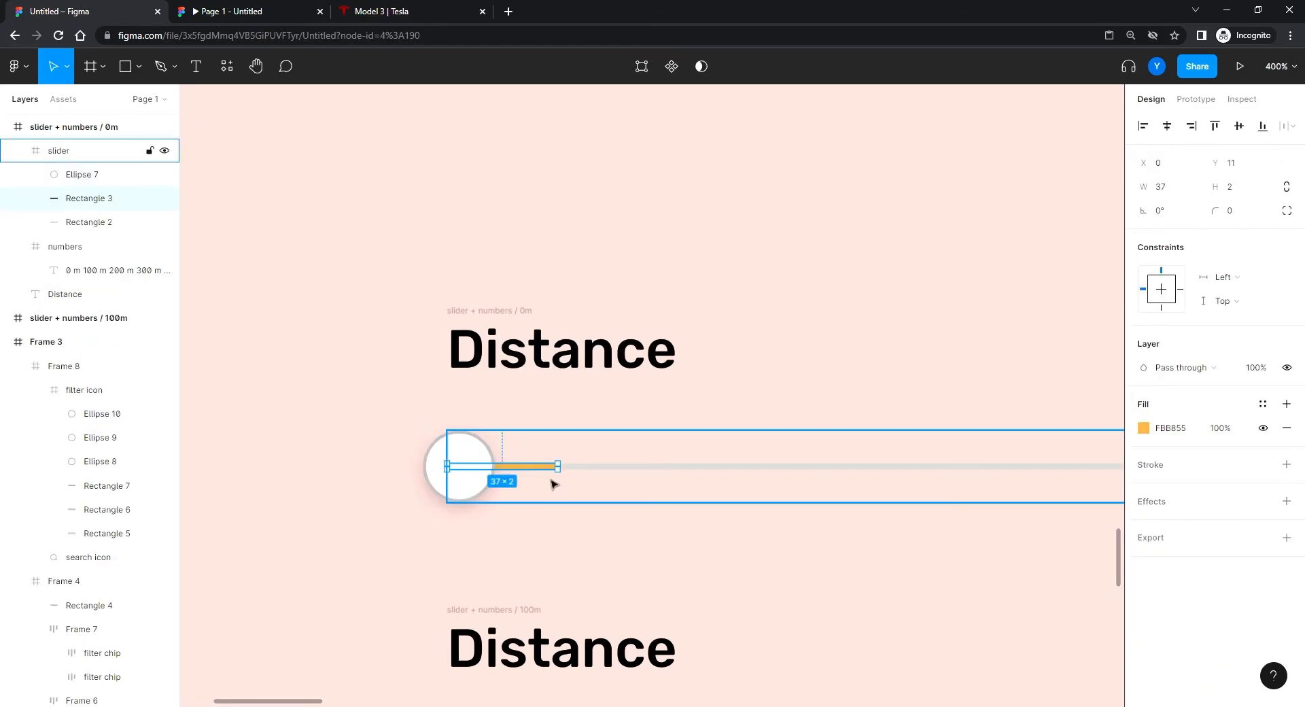
{"action": "left_click_drag", "start_coordinate": [555, 466], "coordinate": [476, 466]}
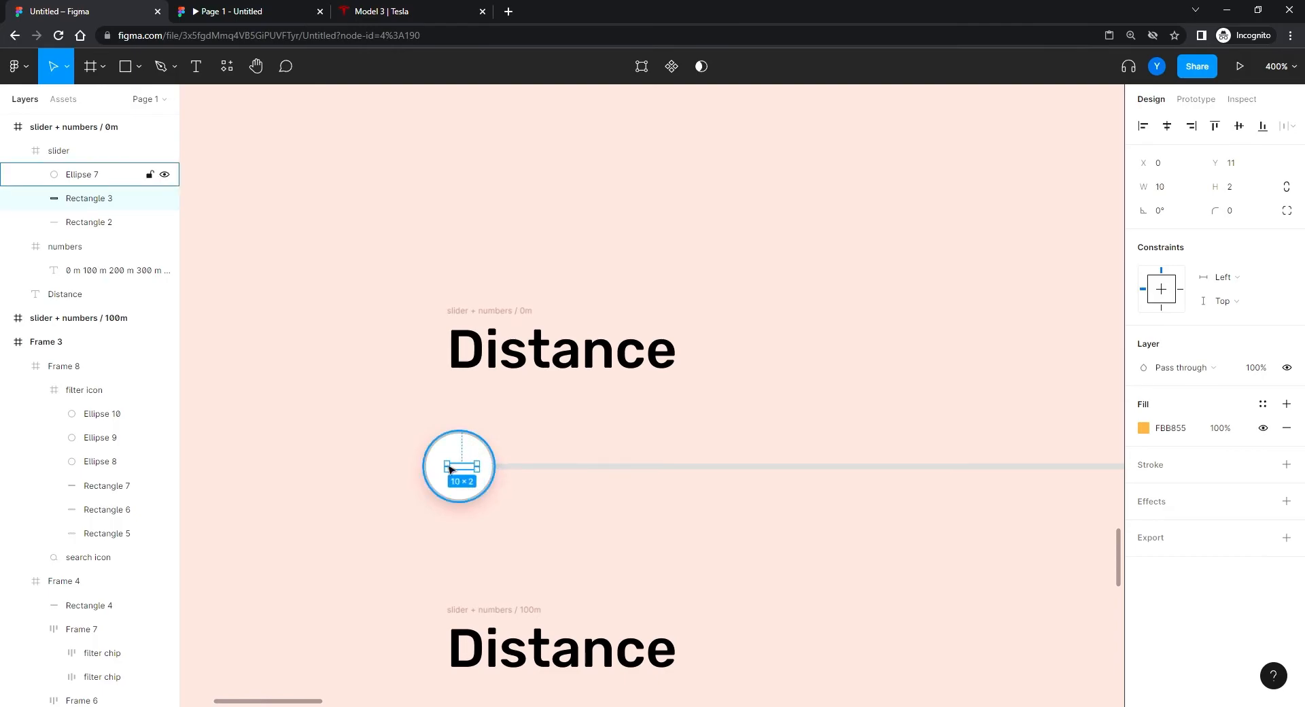
{"action": "left_click", "coordinate": [362, 416]}
{"action": "key", "text": "minus"}
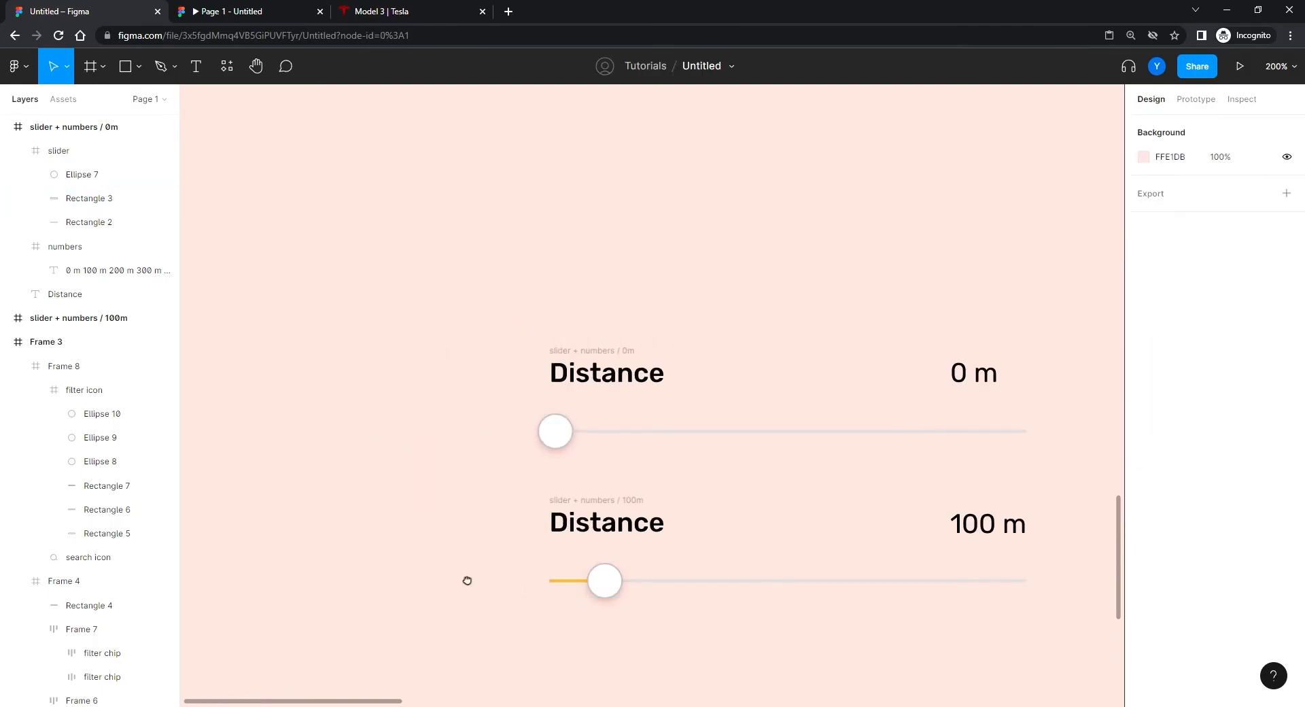
- Try clipping the content of the slider frame inside the 0m frame
{"action": "scroll", "coordinate": [471, 589], "scroll_direction": "down", "scroll_amount": 4}
{"action": "scroll", "coordinate": [472, 589], "scroll_direction": "right", "scroll_amount": 1}
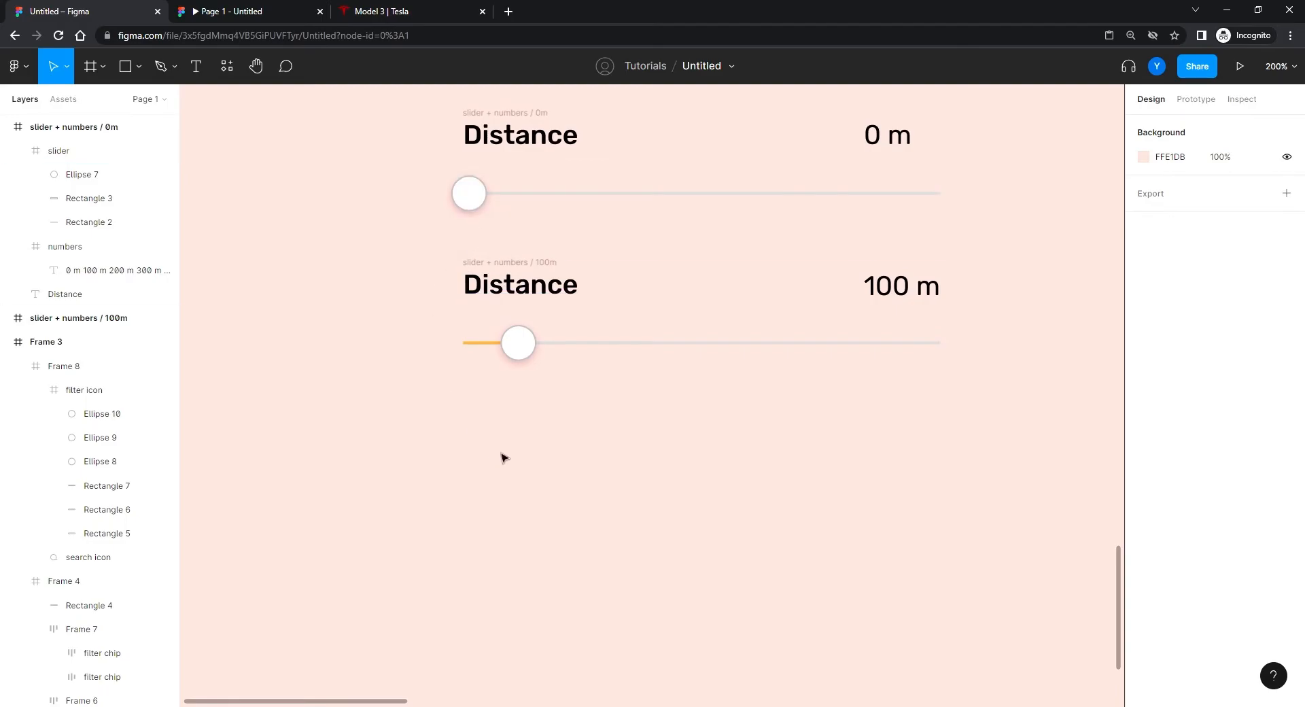
{"action": "left_click", "coordinate": [484, 193]}
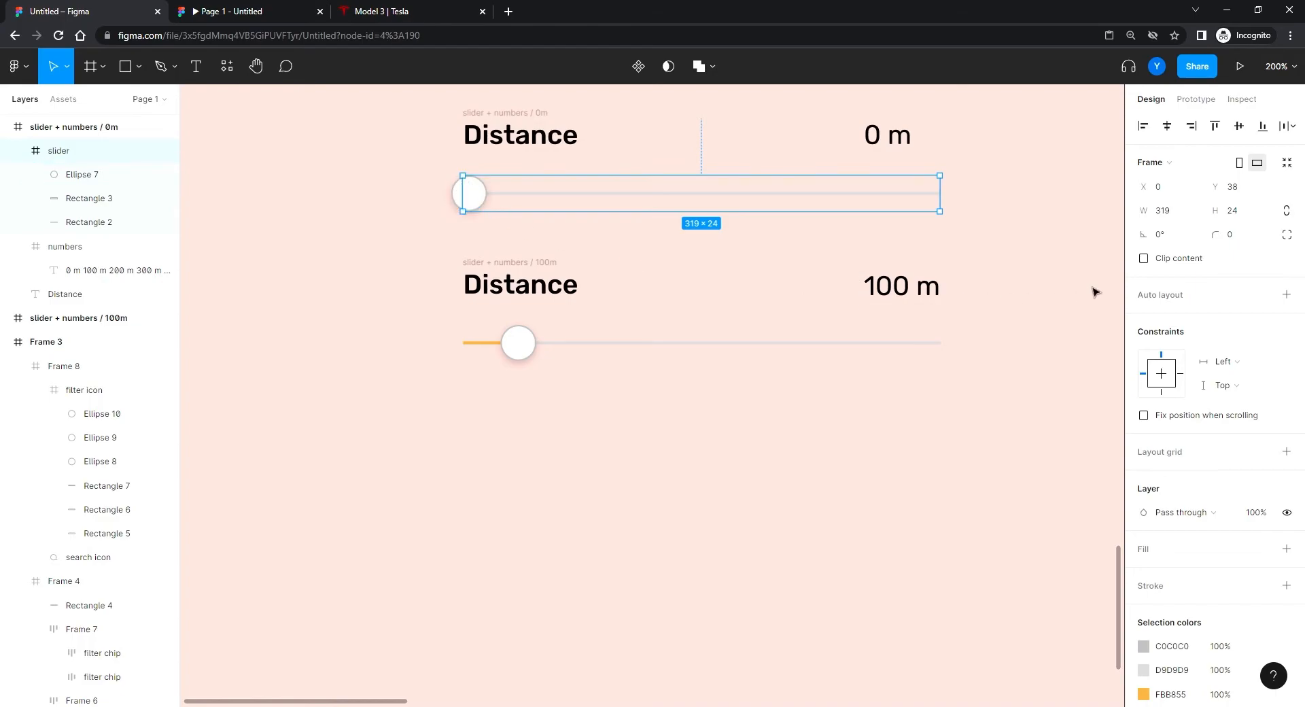
{"action": "left_click", "coordinate": [1144, 260]}
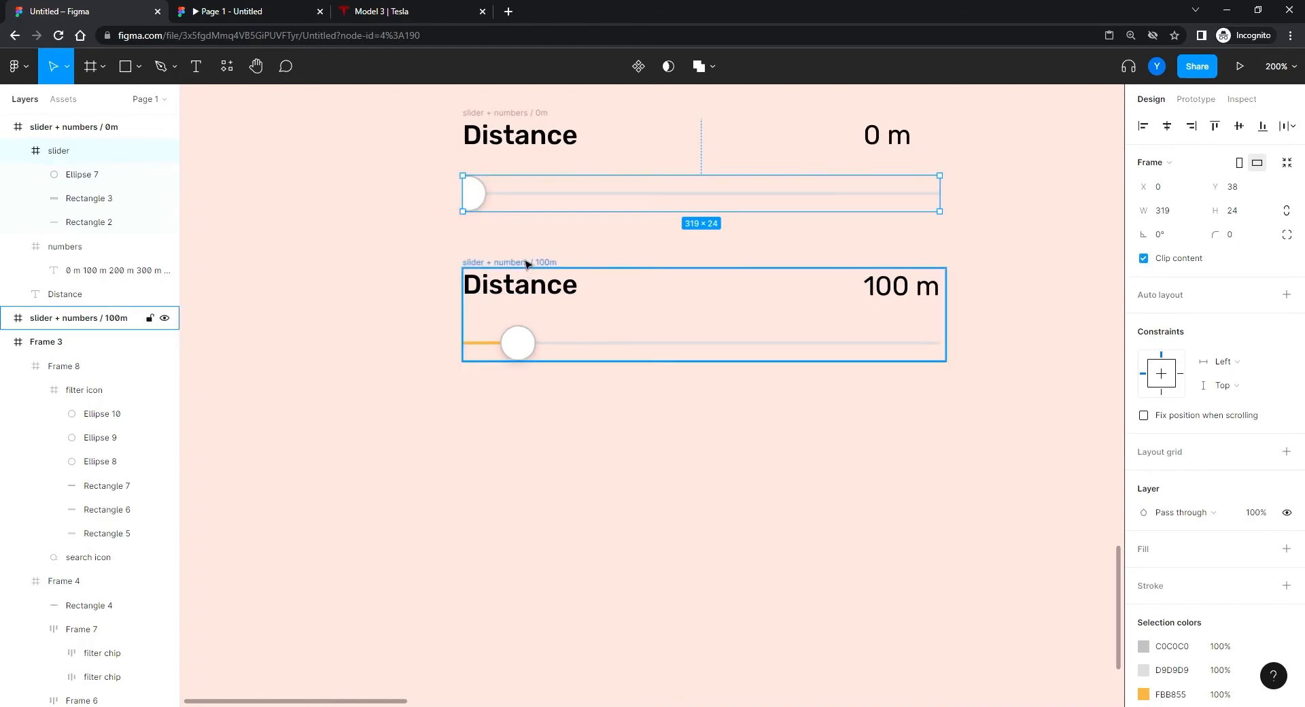
{"action": "left_click", "coordinate": [1145, 259]}
{"action": "left_click", "coordinate": [454, 461]}
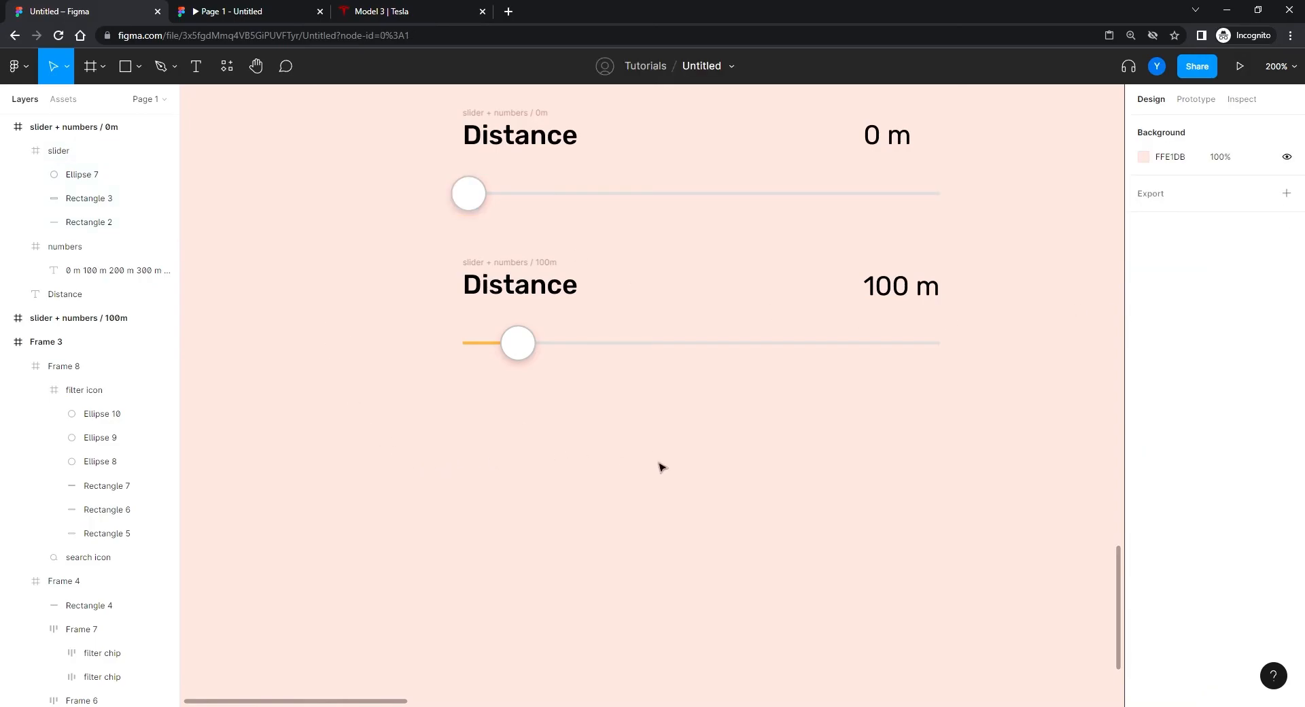
- Extend the 0m frame's slider frame leftward to X -8 and a width of 327 so that it encloses the knob
{"action": "left_click", "coordinate": [476, 191]}
{"action": "left_click_drag", "start_coordinate": [457, 193], "coordinate": [450, 194]}
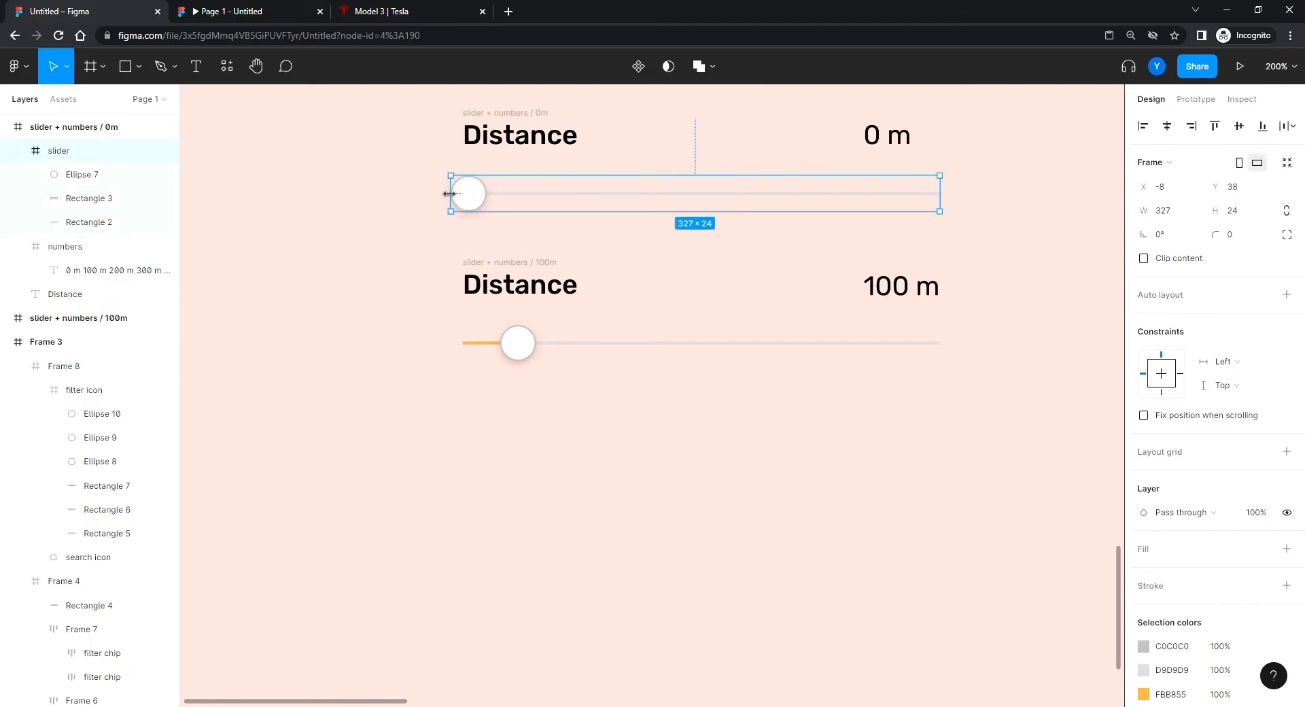
{"action": "left_click", "coordinate": [365, 331]}
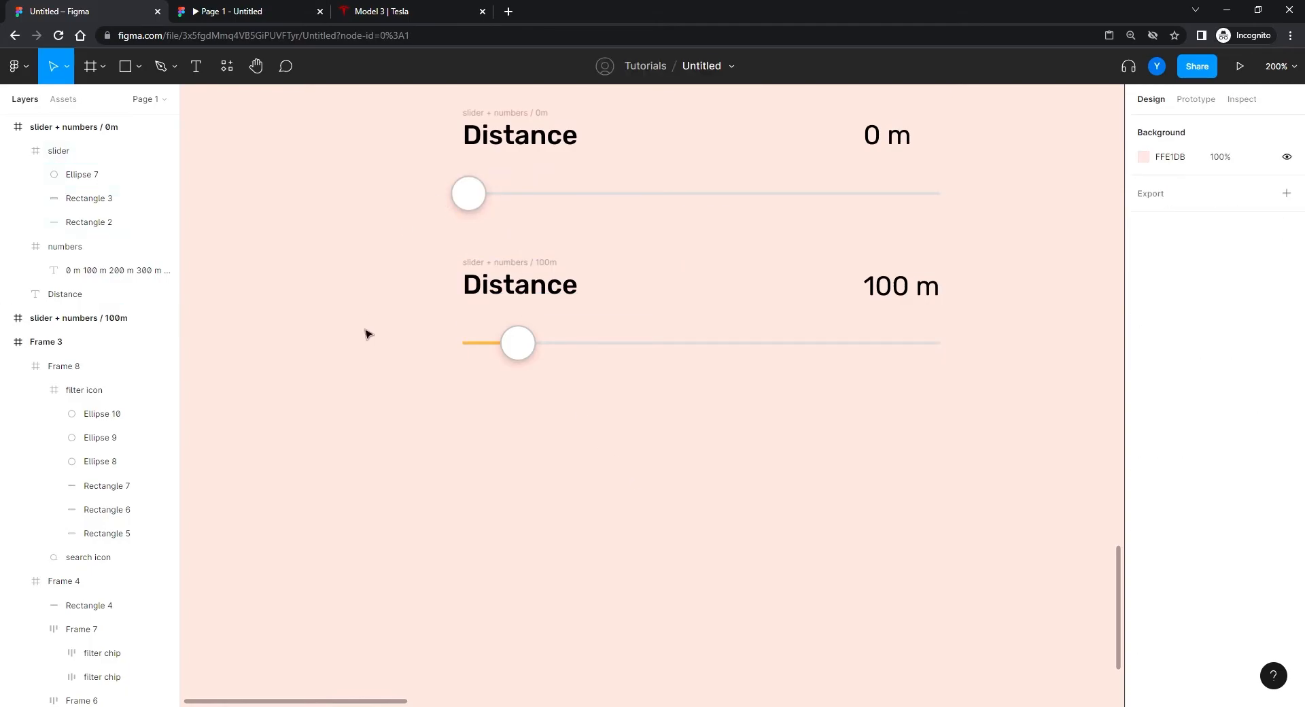
- Duplicate the 100m frame below at Y 1252 and shift the copy's metre values text up to Y -171 so that 600 m shows
{"action": "left_click", "coordinate": [474, 264]}
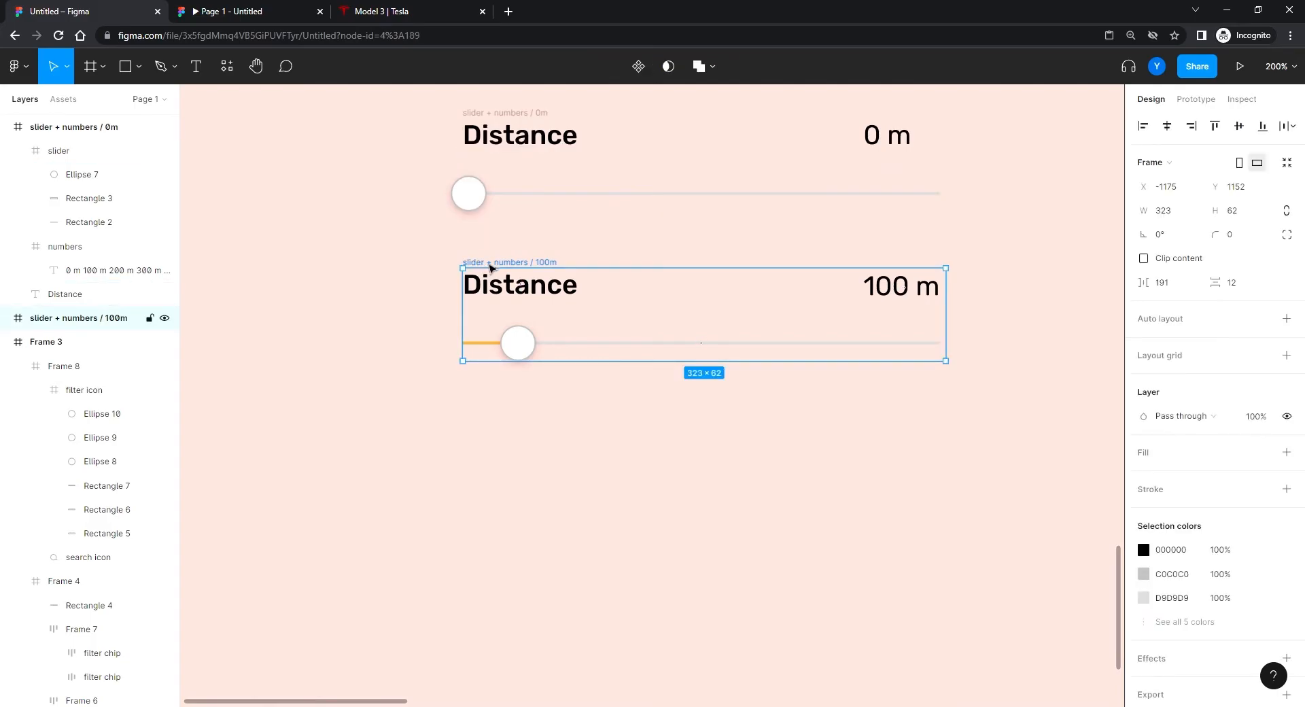
{"action": "left_click_drag", "start_coordinate": [496, 266], "coordinate": [498, 416]}
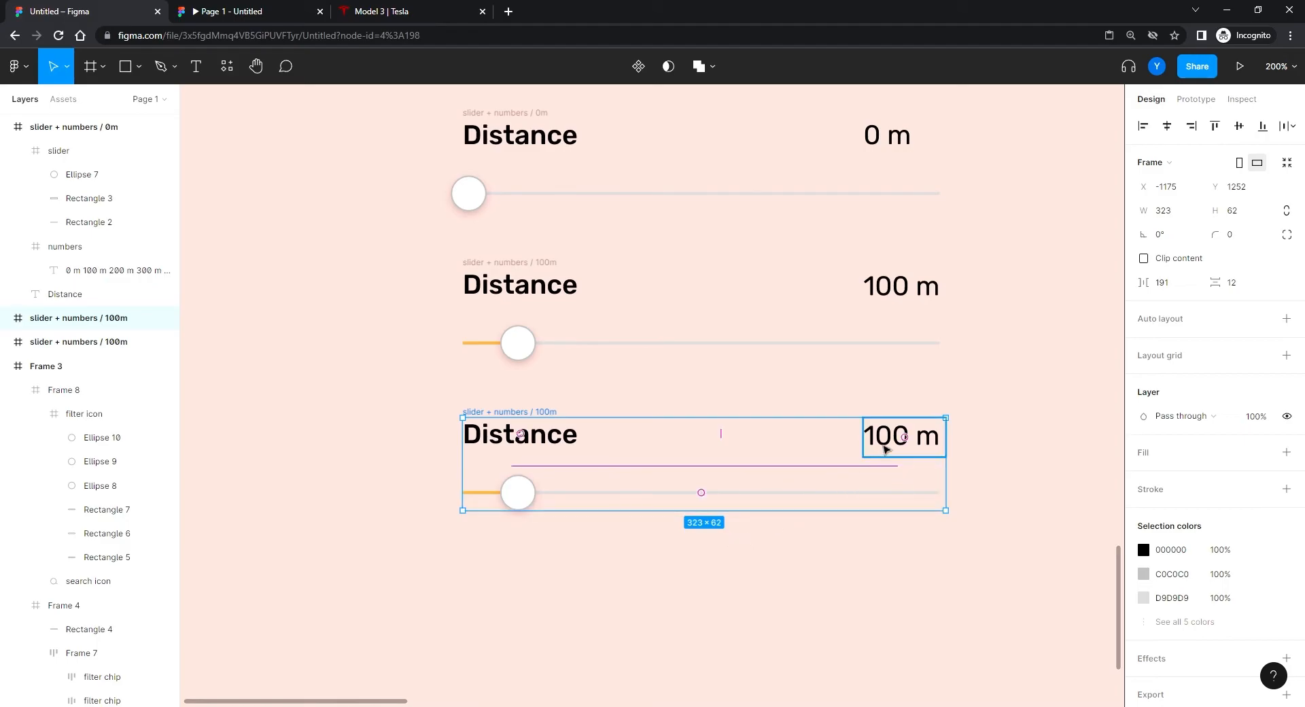
{"action": "left_click", "coordinate": [881, 445], "text": "ctrl"}
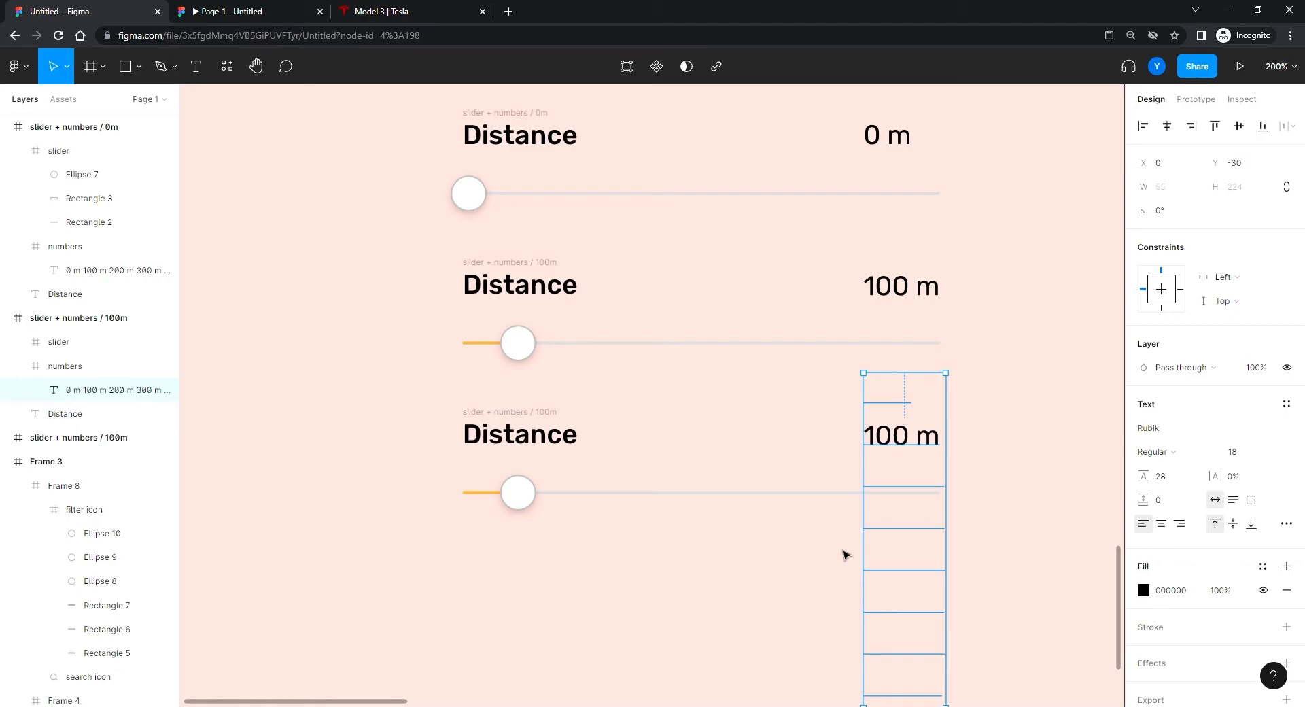
{"action": "key", "text": "Up"}
{"action": "key", "text": "Up"}
{"action": "key", "text": "Up"}
{"action": "key", "text": "Up"}
{"action": "key", "text": "Up"}
{"action": "key", "text": "Up"}
{"action": "key", "text": "Up"}
{"action": "key", "text": "Up"}
{"action": "key", "text": "Up"}
{"action": "key", "text": "Up"}
{"action": "key", "text": "Up"}
{"action": "key", "text": "Up"}
{"action": "key", "text": "Up"}
{"action": "key", "text": "Up"}
{"action": "key", "text": "Up"}
{"action": "key", "text": "Up"}
{"action": "key", "text": "Up"}
{"action": "key", "text": "Up"}
{"action": "key", "text": "Up"}
{"action": "key", "text": "Up"}
{"action": "key", "text": "Up"}
{"action": "key", "text": "Up"}
{"action": "key", "text": "Up"}
{"action": "key", "text": "Up"}
{"action": "key", "text": "Up"}
{"action": "key", "text": "Up"}
{"action": "key", "text": "Up"}
{"action": "key", "text": "Up"}
{"action": "key", "text": "Up"}
{"action": "key", "text": "Up"}
{"action": "key", "text": "Up"}
{"action": "key", "text": "Up"}
{"action": "key", "text": "Up"}
{"action": "key", "text": "Up"}
{"action": "key", "text": "Up"}
{"action": "key", "text": "Up"}
{"action": "key", "text": "Up"}
{"action": "key", "text": "Up"}
{"action": "key", "text": "Up"}
{"action": "key", "text": "Up"}
{"action": "key", "text": "Up"}
{"action": "key", "text": "Up"}
{"action": "key", "text": "Up"}
{"action": "key", "text": "Up"}
{"action": "key", "text": "Up"}
{"action": "key", "text": "Up"}
{"action": "key", "text": "Up"}
{"action": "key", "text": "Up"}
{"action": "key", "text": "Up"}
{"action": "key", "text": "Up"}
{"action": "key", "text": "Up"}
{"action": "key", "text": "Up"}
{"action": "key", "text": "Up"}
{"action": "key", "text": "Up"}
{"action": "key", "text": "Up"}
{"action": "key", "text": "Up"}
{"action": "key", "text": "Up"}
{"action": "key", "text": "Up"}
{"action": "key", "text": "Up"}
{"action": "key", "text": "Up"}
{"action": "key", "text": "Up"}
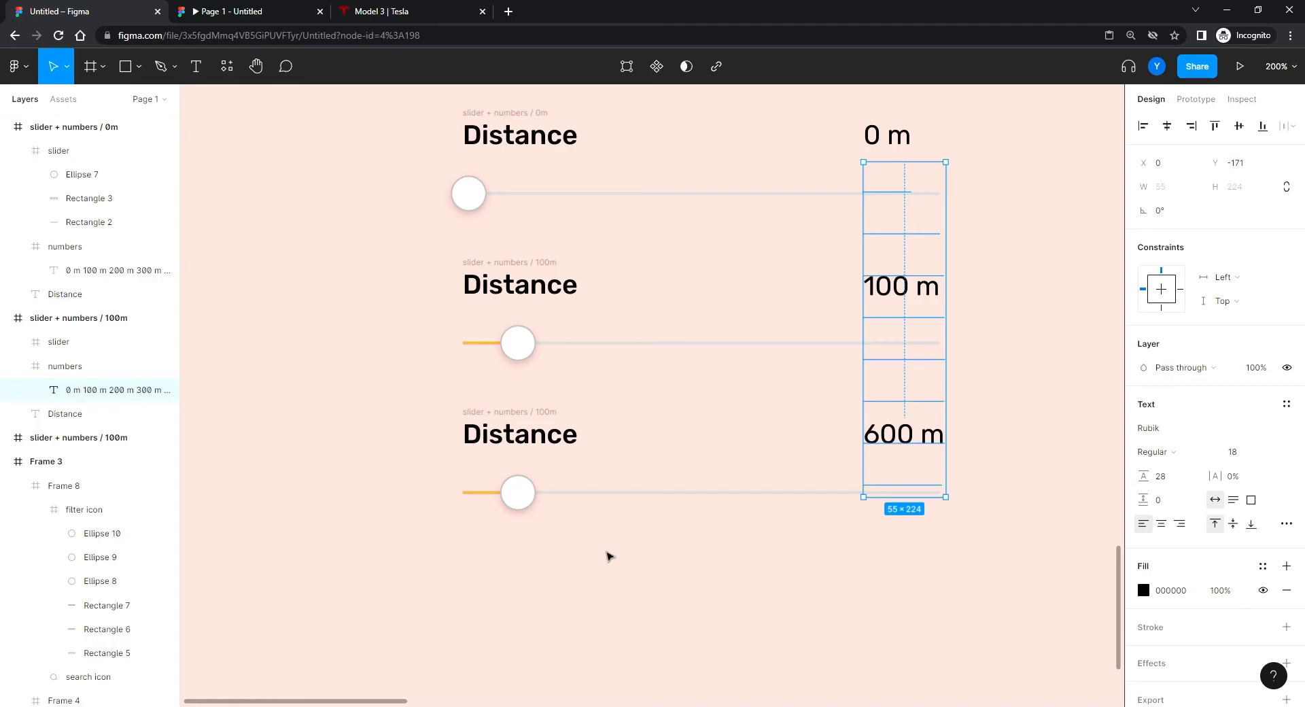
{"action": "left_click", "coordinate": [607, 556]}
- Centre the knob on the track of the 600 m copy and move it onward past the middle to X 182
{"action": "left_click", "coordinate": [519, 495]}
{"action": "double_click", "coordinate": [519, 500]}
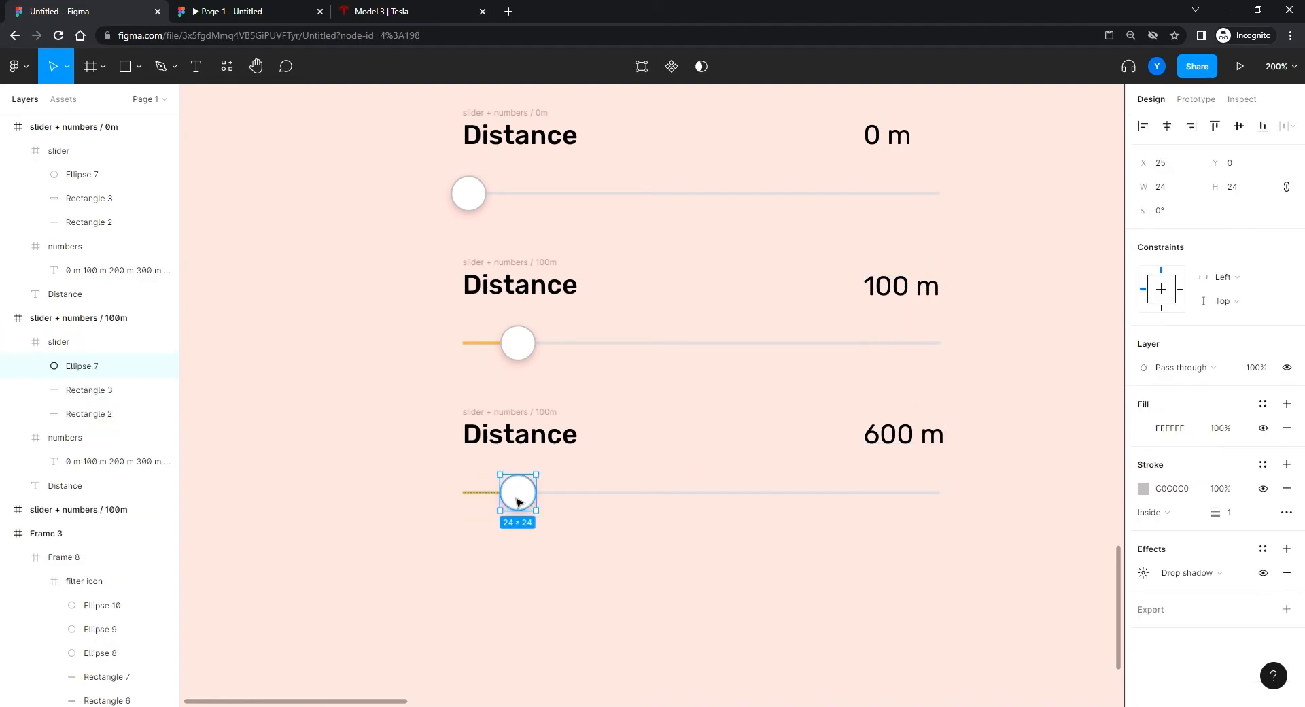
{"action": "left_click", "coordinate": [571, 494], "text": "shift"}
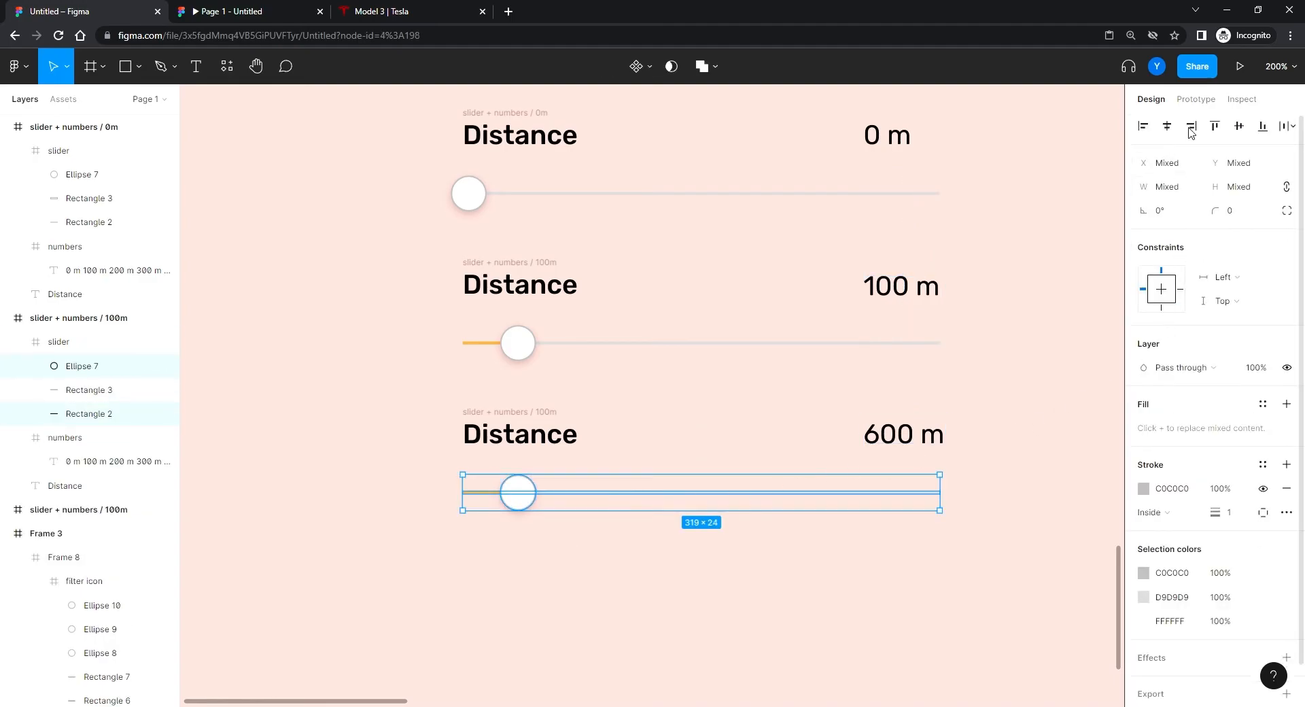
{"action": "left_click", "coordinate": [1167, 129]}
{"action": "left_click", "coordinate": [691, 548]}
{"action": "left_click", "coordinate": [703, 500]}
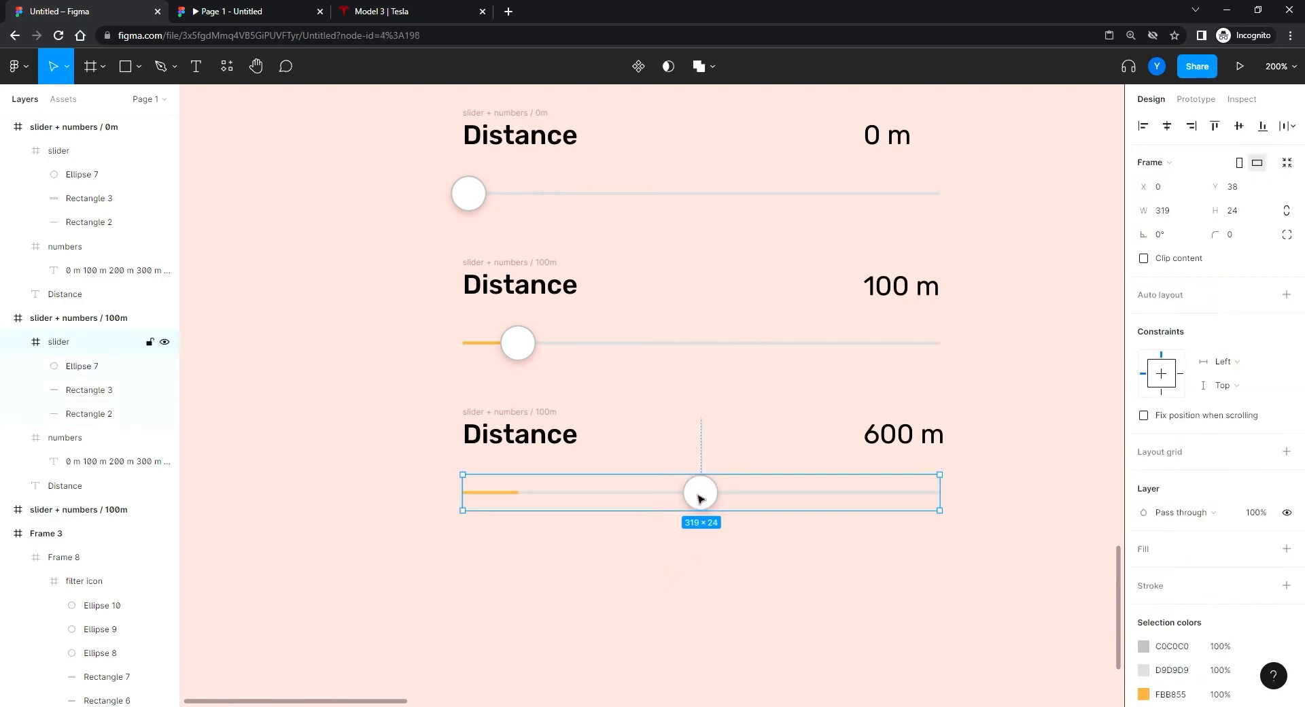
{"action": "left_click", "coordinate": [700, 501]}
{"action": "left_click_drag", "start_coordinate": [700, 501], "coordinate": [752, 503]}
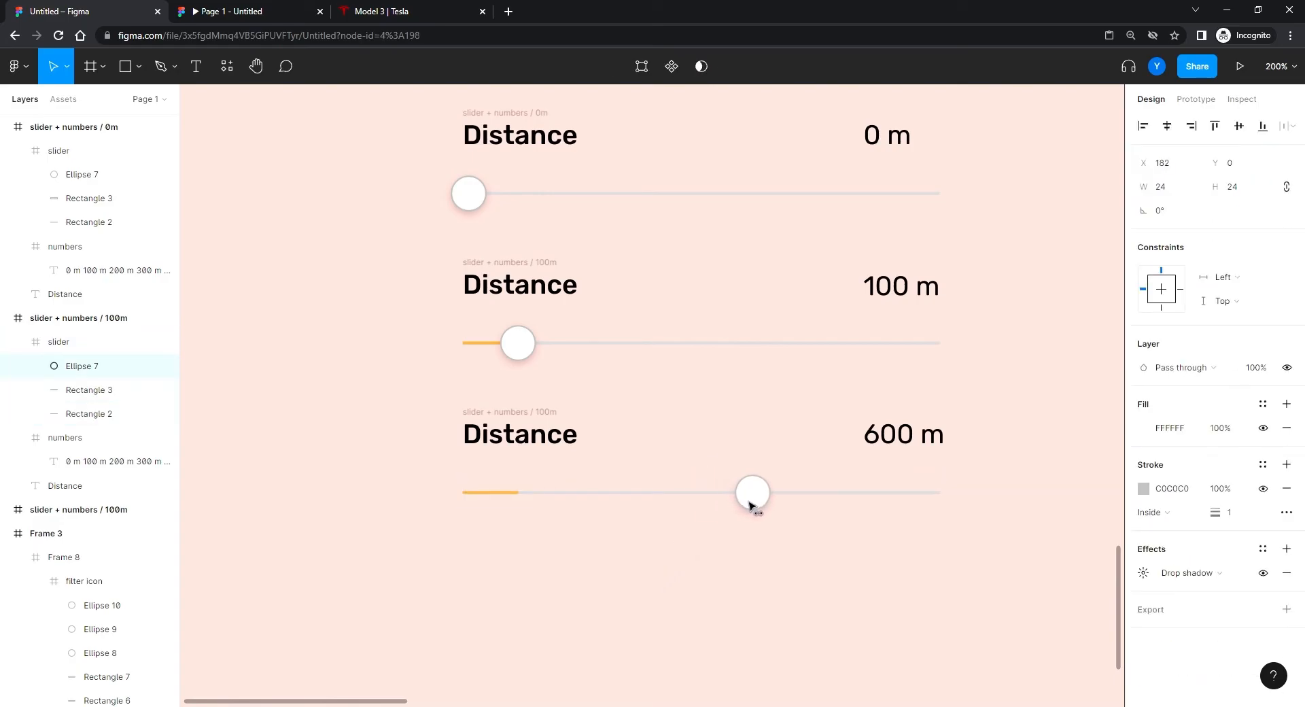
- Extend the orange bar in the 600 m copy to a width of 194 so that it reaches the knob
{"action": "left_click", "coordinate": [499, 492]}
{"action": "left_click_drag", "start_coordinate": [519, 492], "coordinate": [752, 492]}
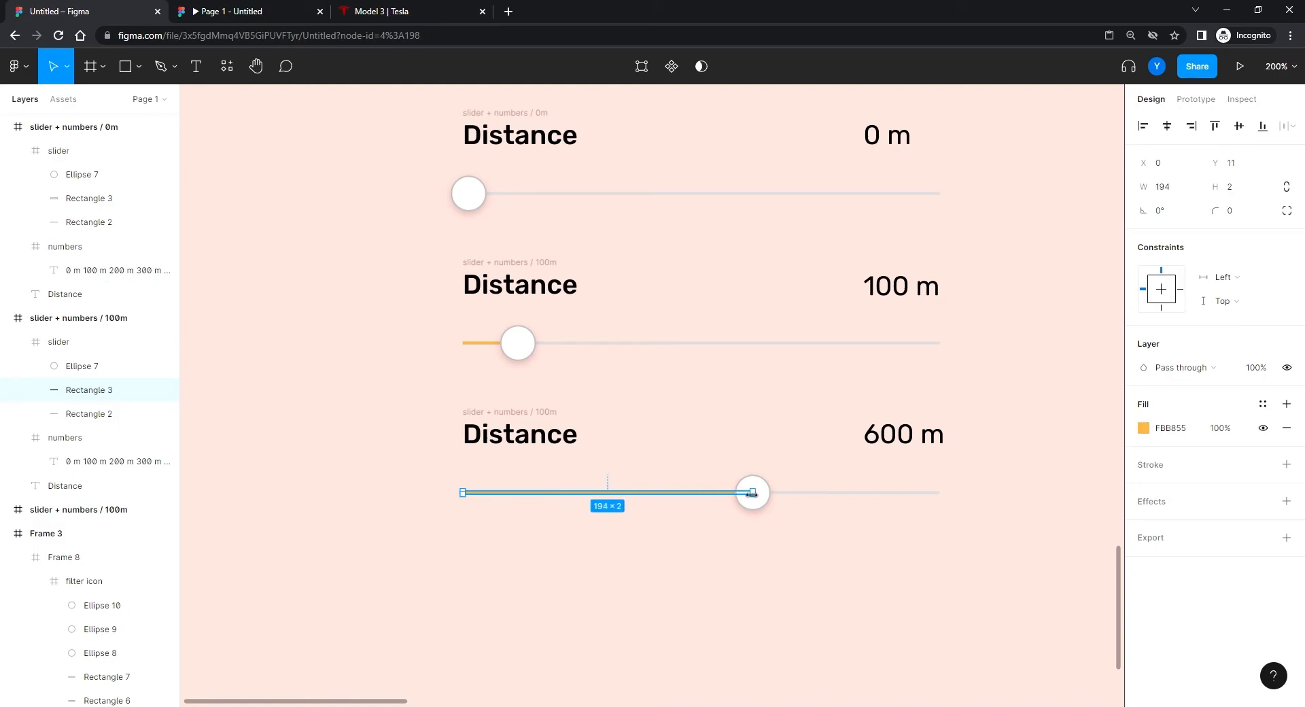
{"action": "left_click", "coordinate": [530, 559]}
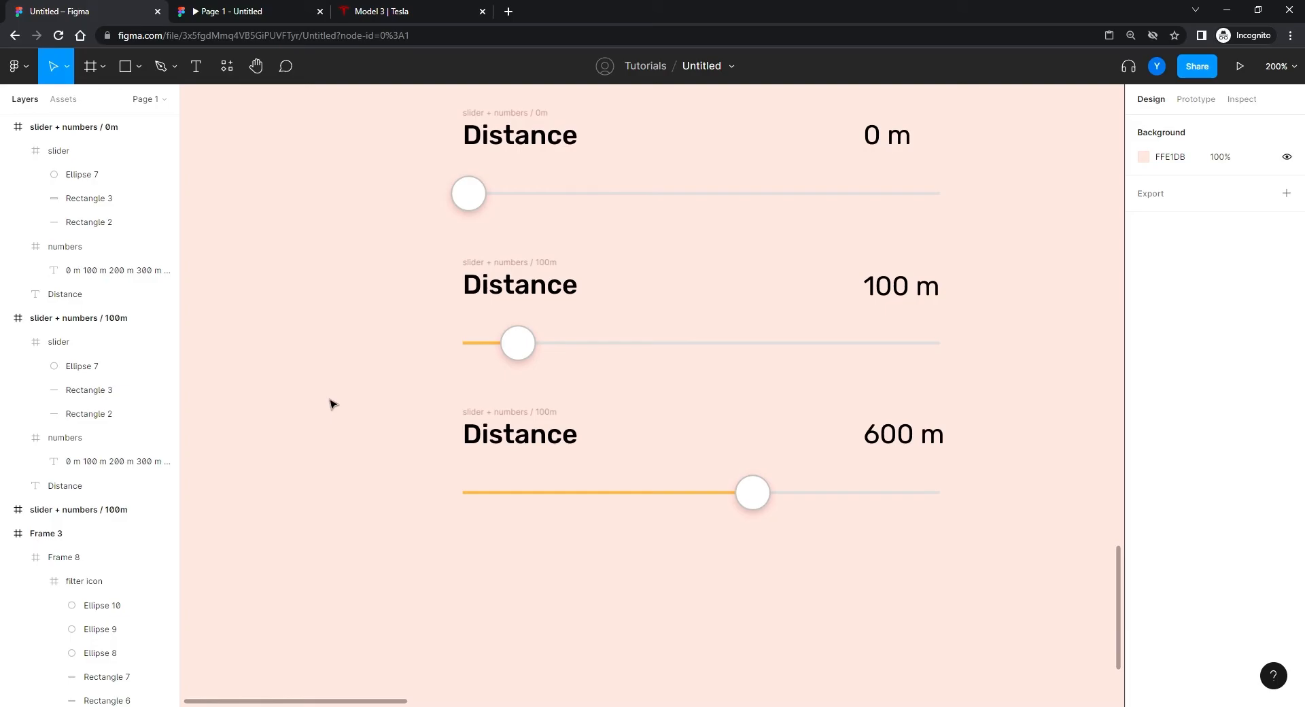
- Rename the copy showing 600 m to slider + numbers / 600m
{"action": "left_click", "coordinate": [494, 411]}
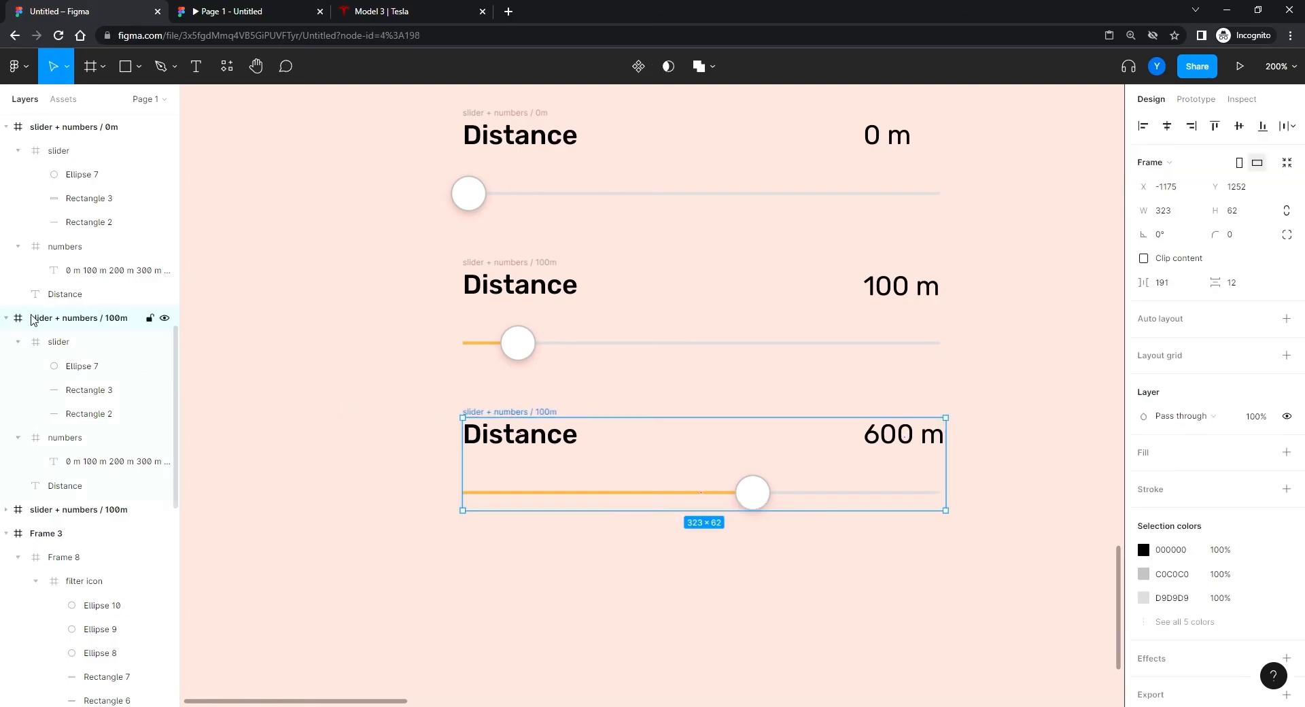
{"action": "double_click", "coordinate": [107, 324]}
{"action": "double_click", "coordinate": [113, 320]}
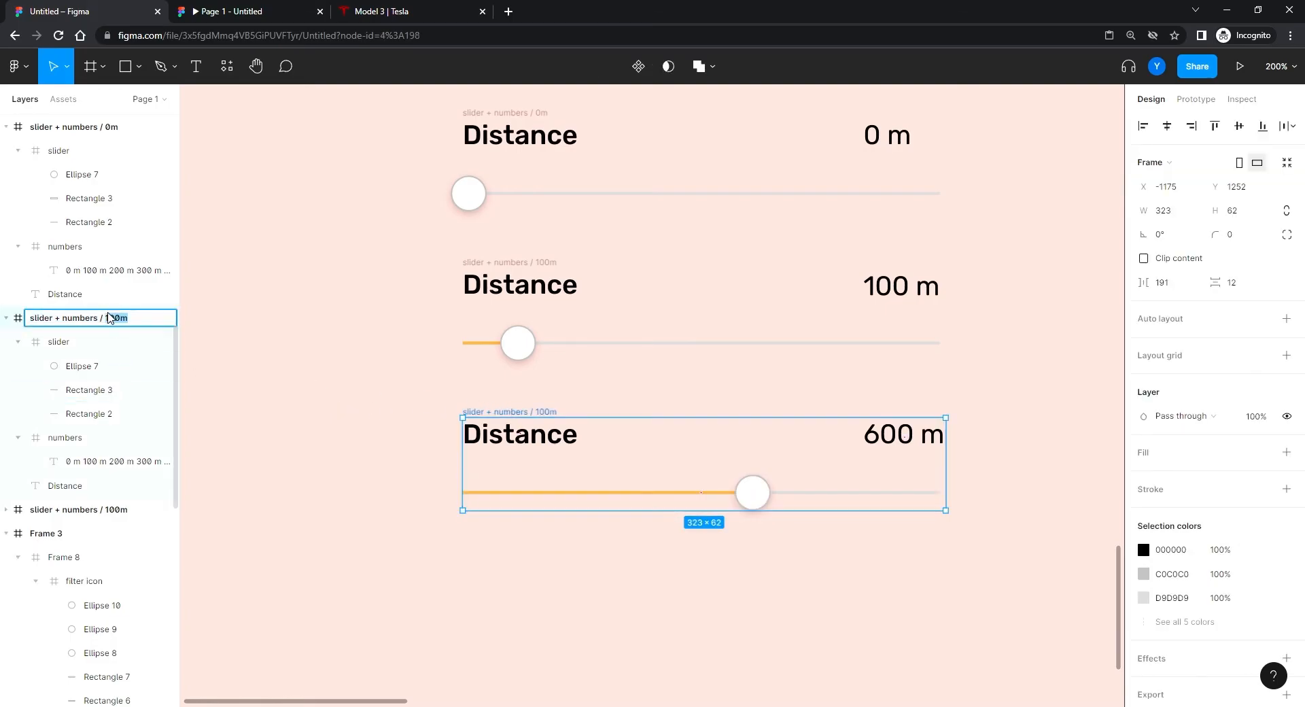
{"action": "left_click", "coordinate": [111, 320]}
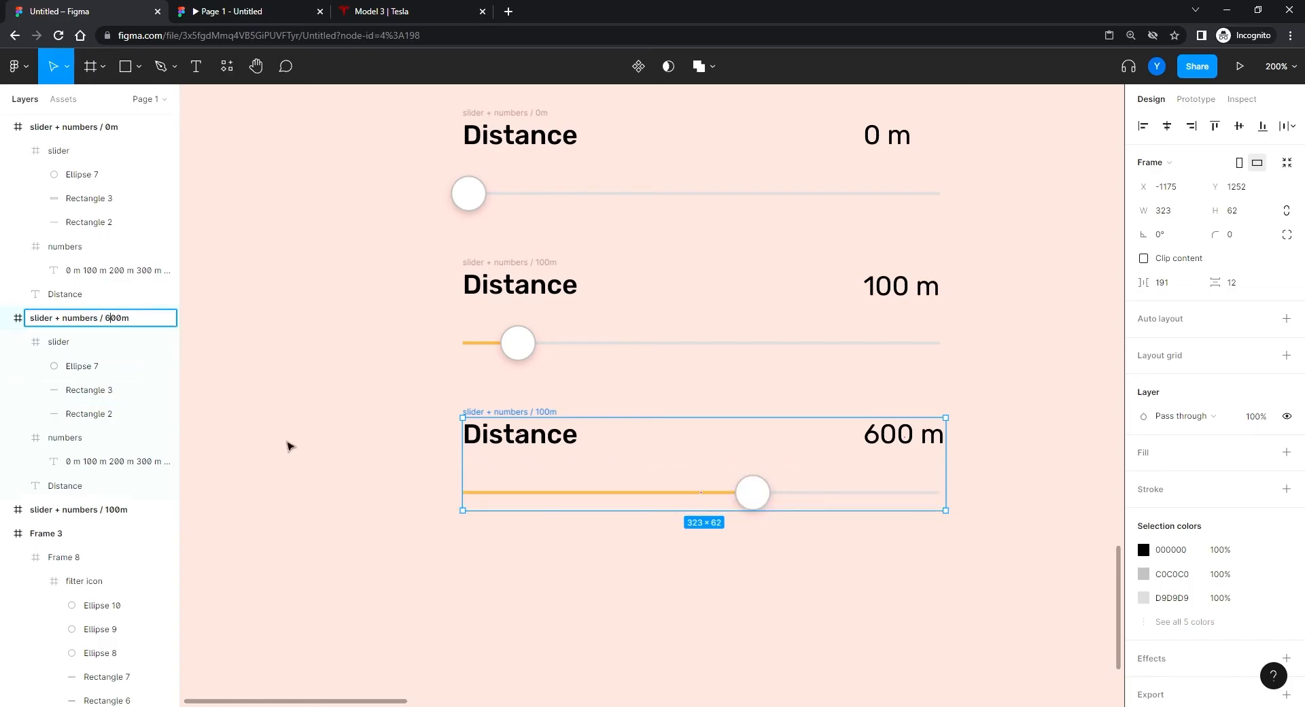
{"action": "type", "text": "6"}
{"action": "key", "text": "Return"}
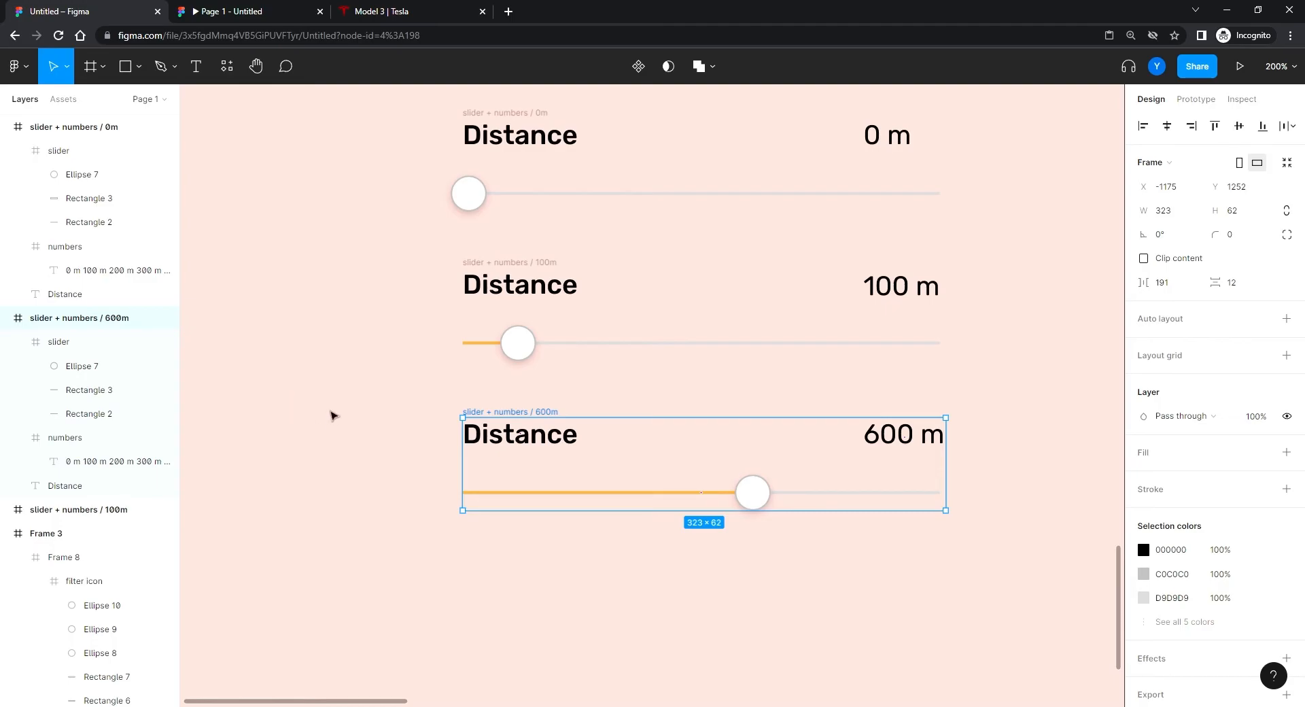
- Combine the 0m, 100m and 600m slider + numbers frames into a component set
{"action": "left_click", "coordinate": [327, 386]}
{"action": "key", "text": "shift+0"}
{"action": "left_click_drag", "start_coordinate": [839, 213], "coordinate": [436, 544]}
{"action": "left_click", "coordinate": [646, 66]}
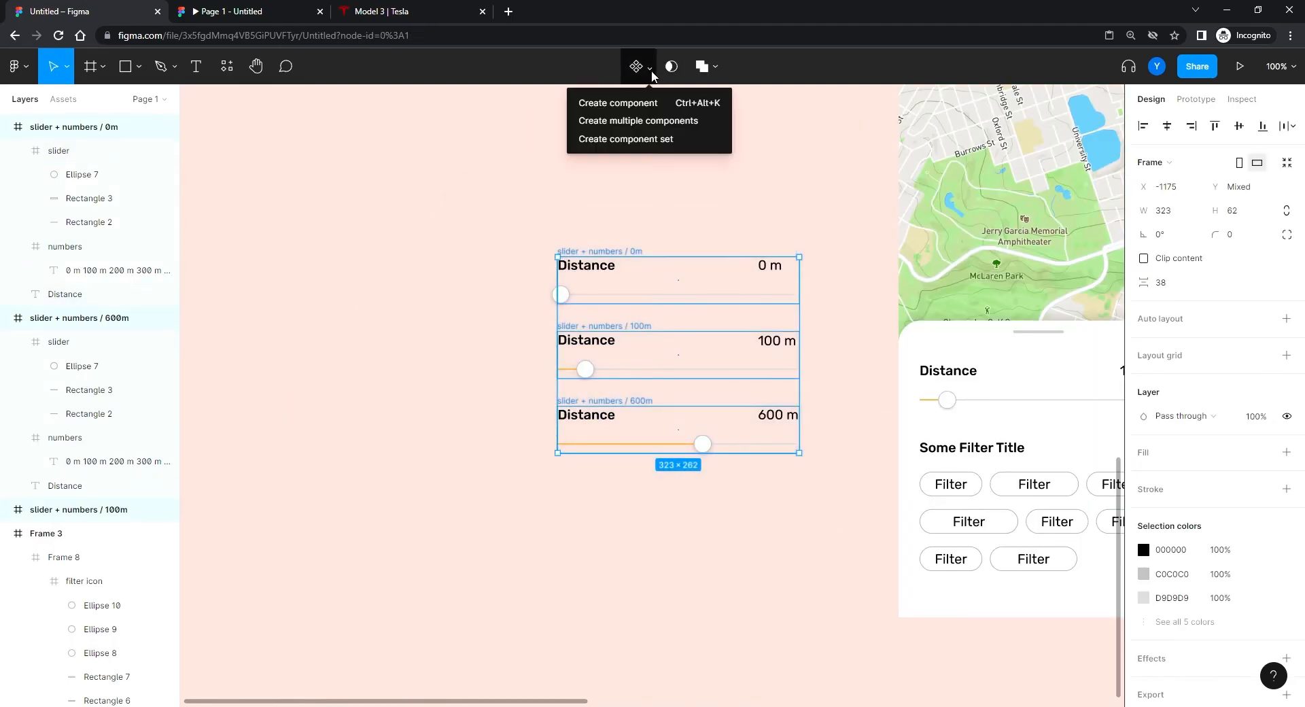
{"action": "left_click", "coordinate": [650, 137]}
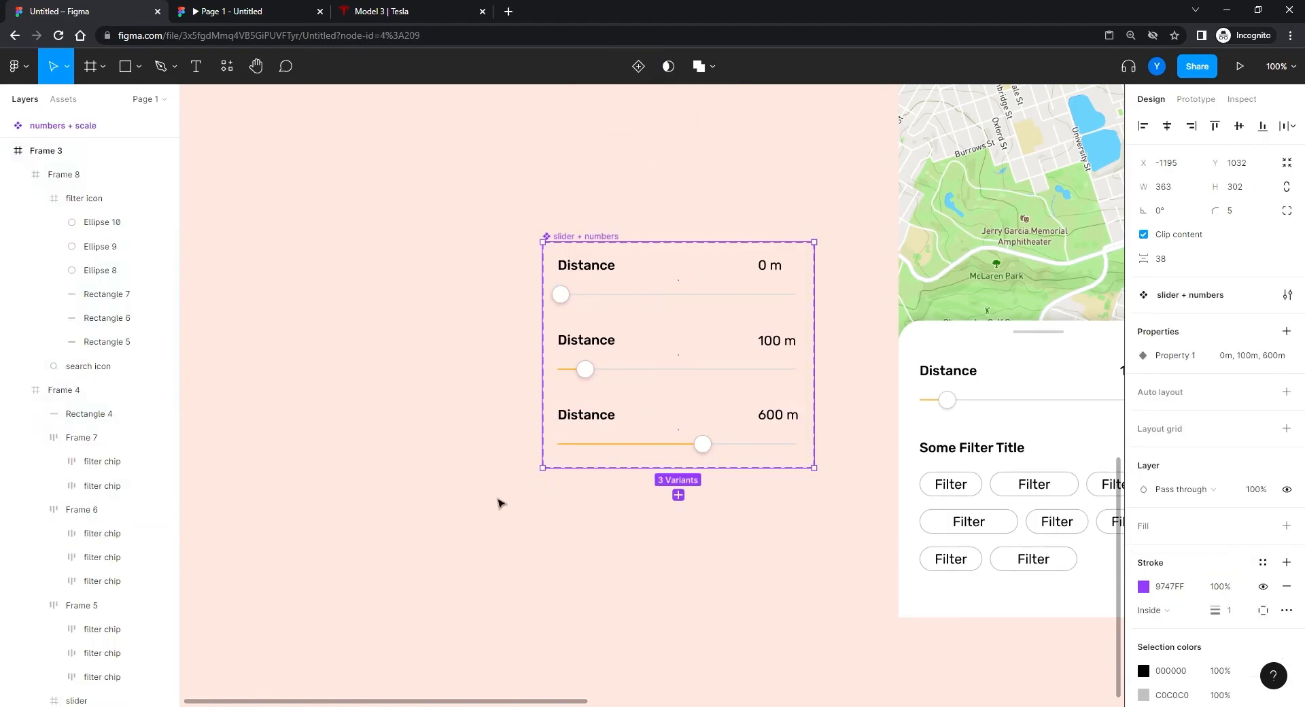
- Link the knob of the 100m variant to the 0m variant with an On drag, Change to prototype interaction
{"action": "scroll", "coordinate": [405, 303], "scroll_direction": "up", "scroll_amount": 3}
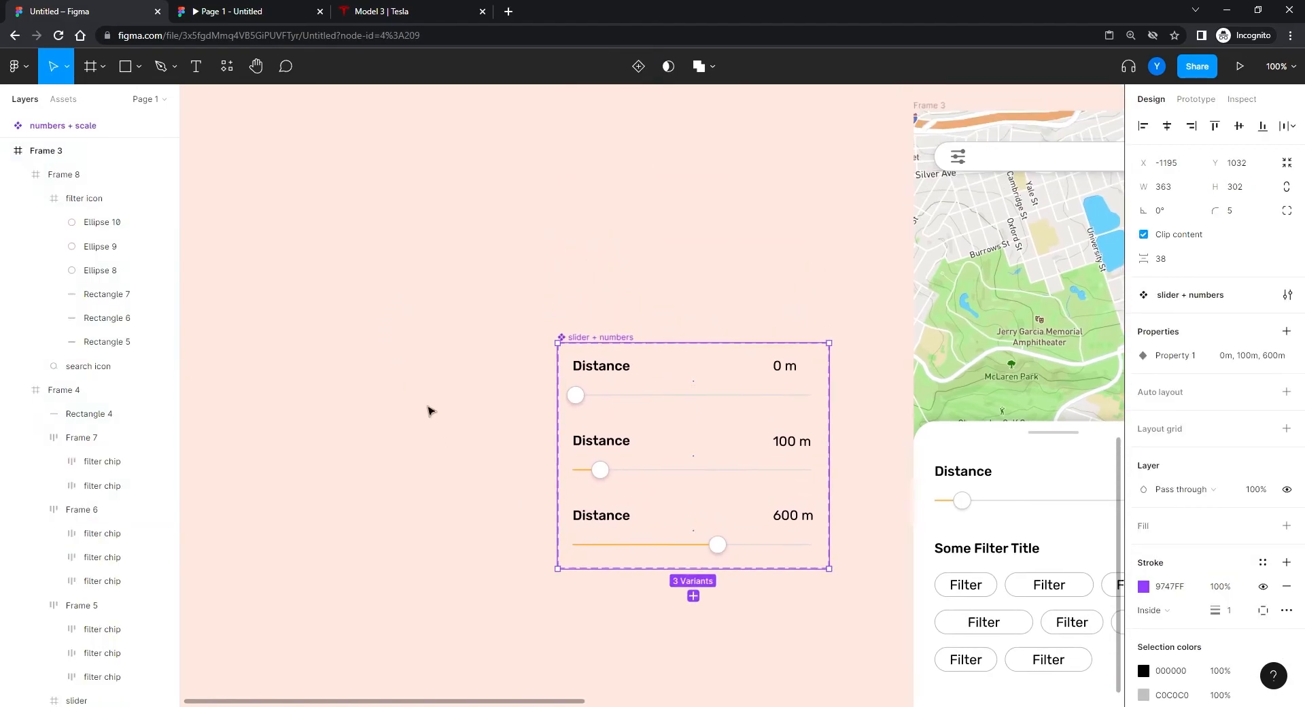
{"action": "key", "text": "ctrl+plus"}
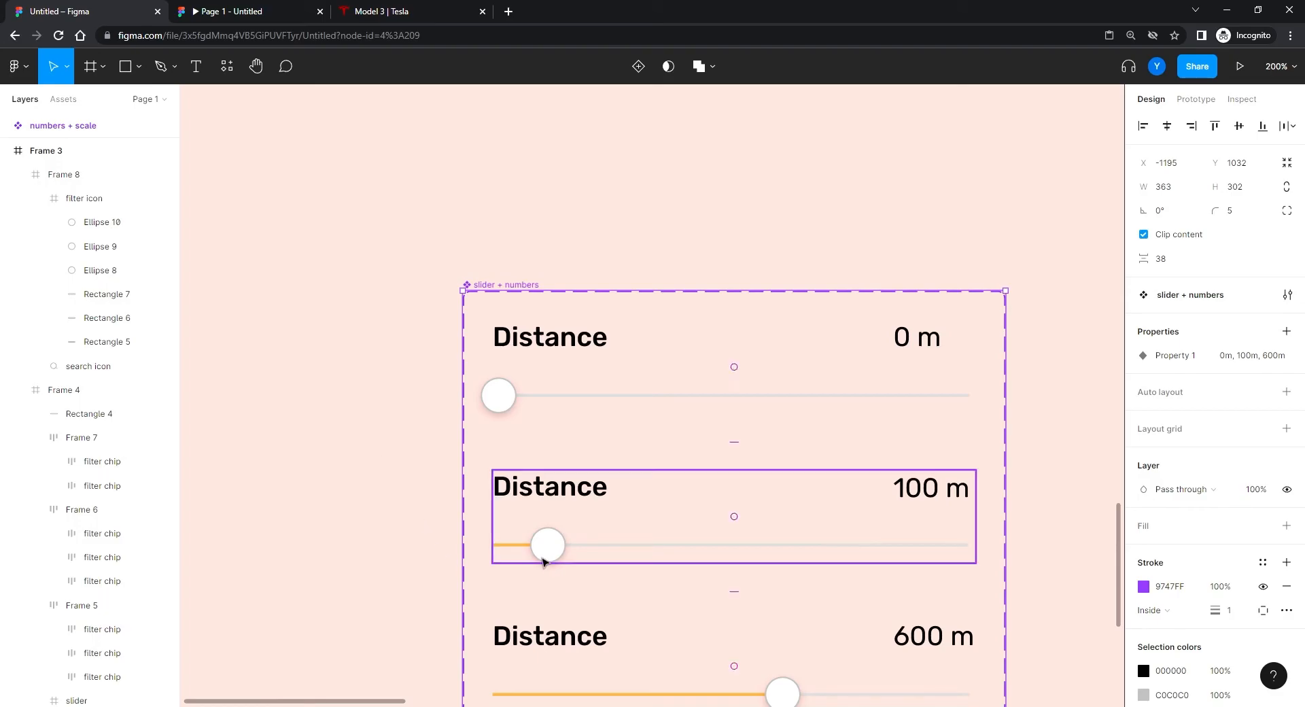
{"action": "double_click", "coordinate": [547, 552]}
{"action": "double_click", "coordinate": [545, 553]}
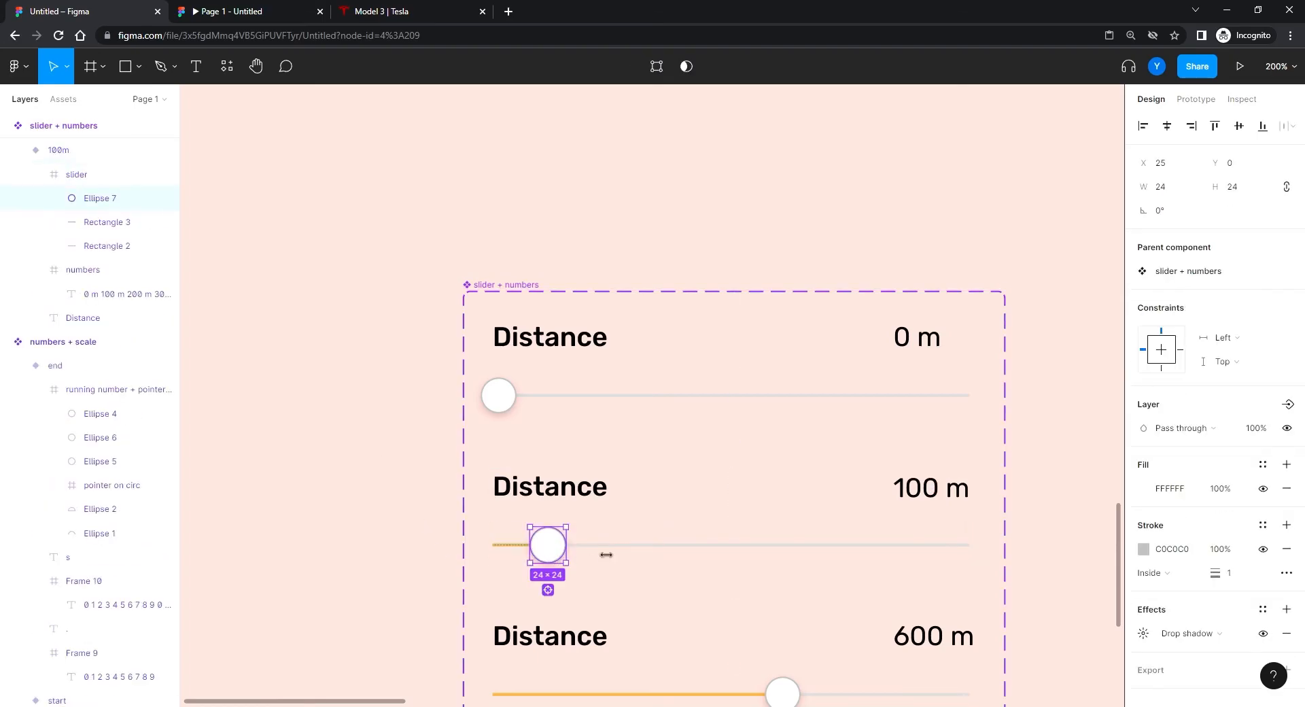
{"action": "left_click", "coordinate": [1198, 100]}
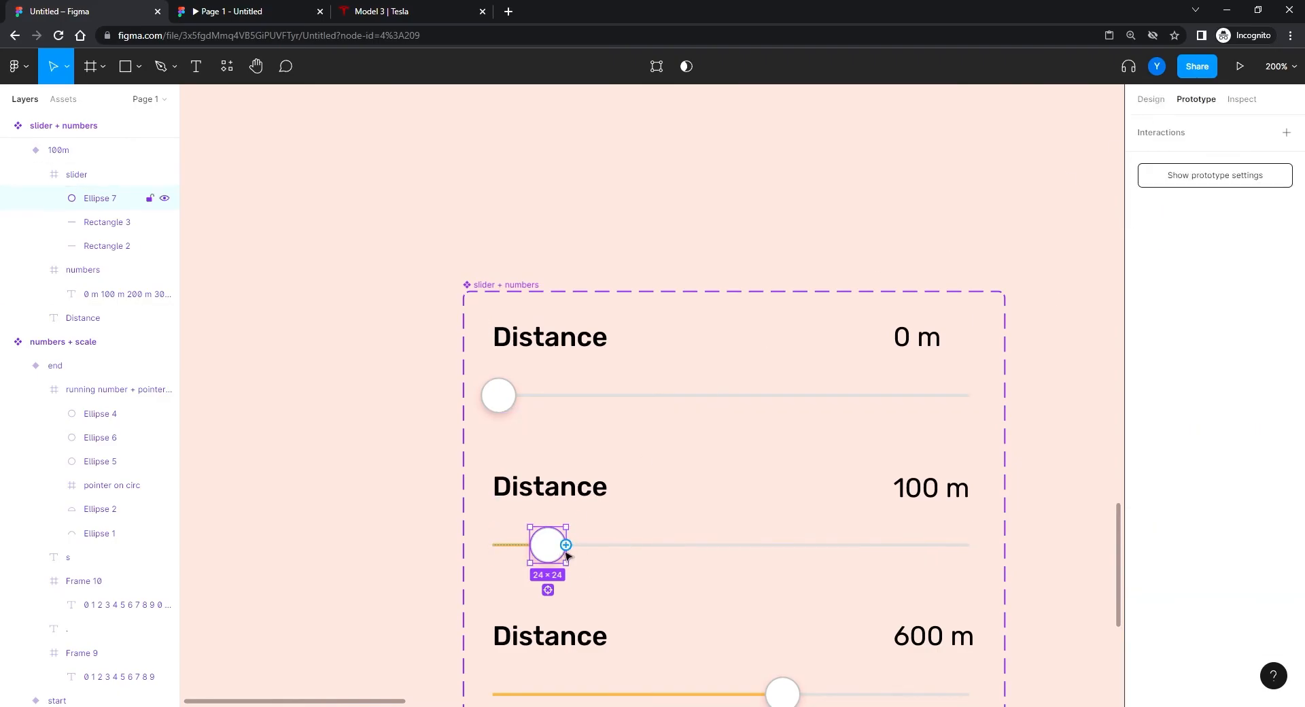
{"action": "left_click_drag", "start_coordinate": [566, 544], "coordinate": [612, 381]}
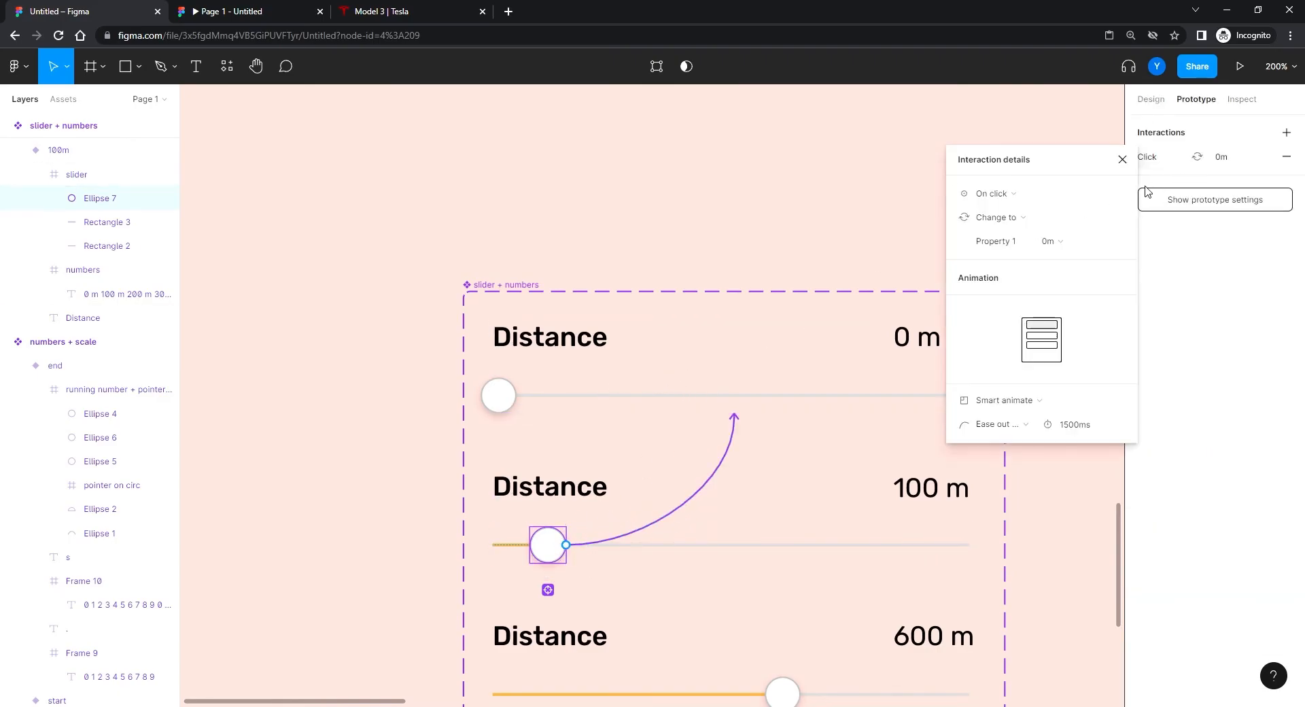
{"action": "left_click", "coordinate": [1026, 197]}
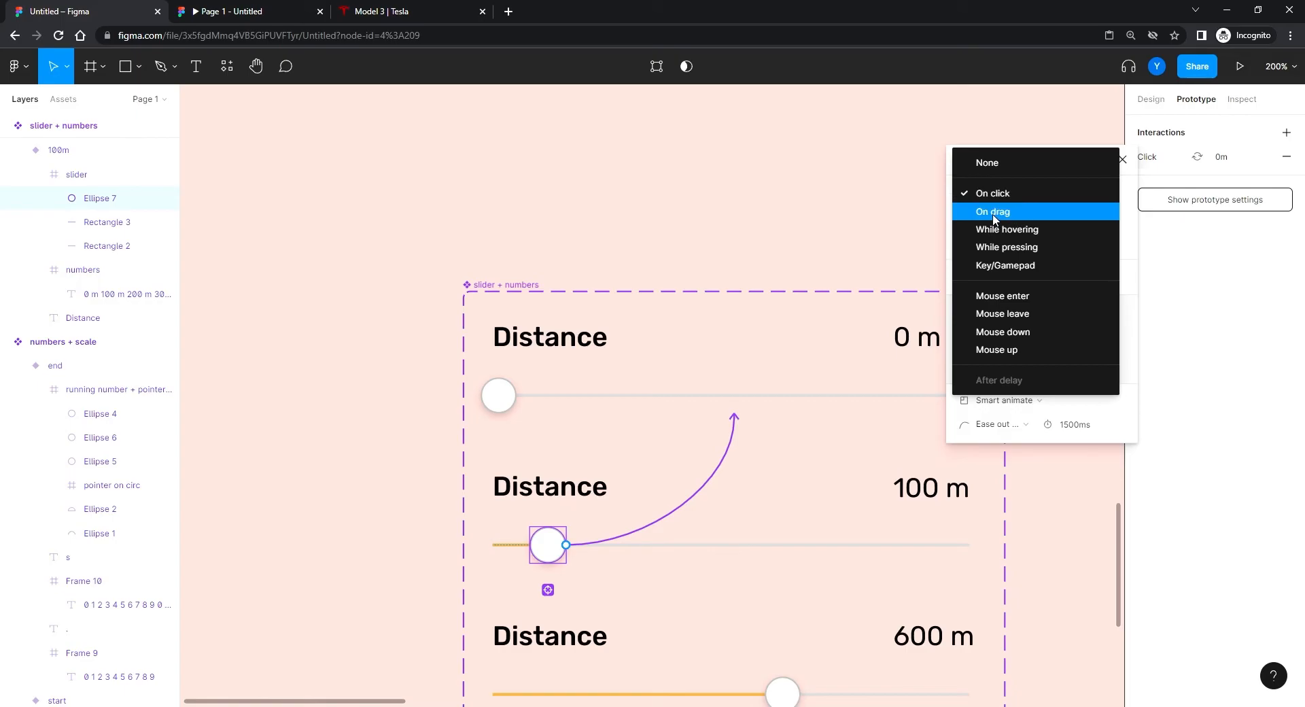
{"action": "left_click", "coordinate": [994, 213]}
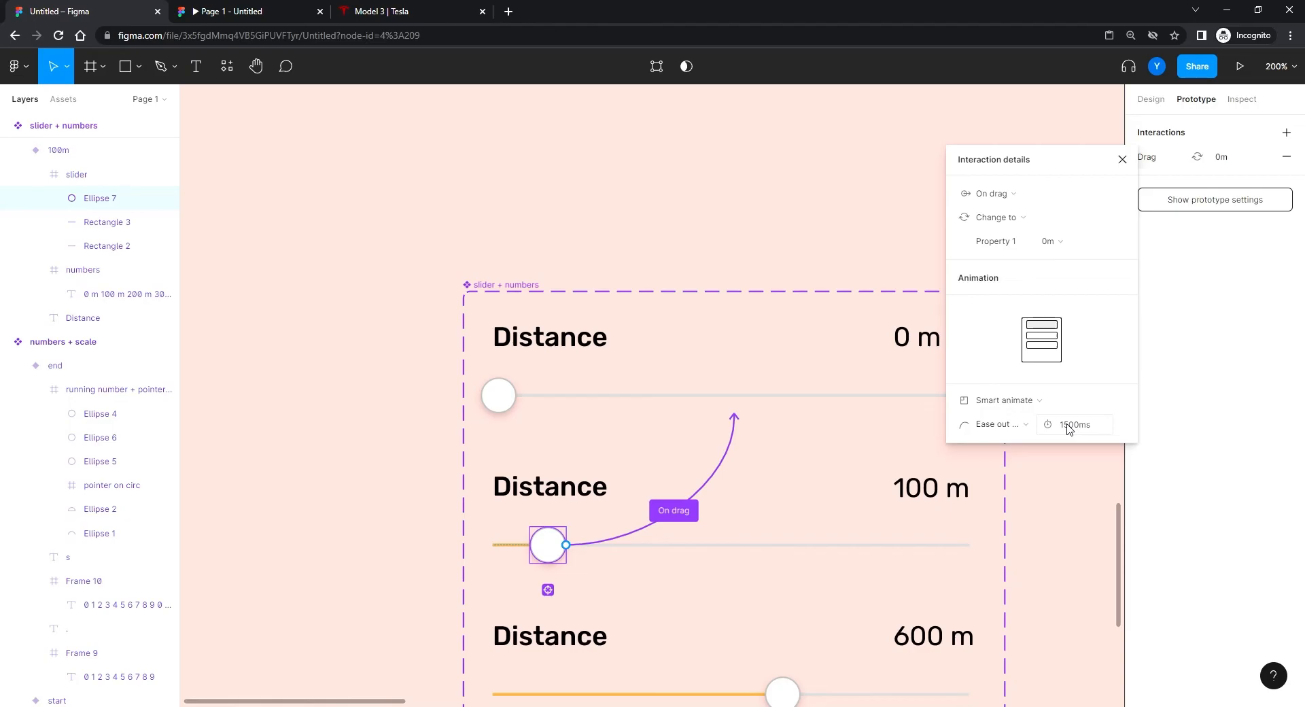
- Set the Smart animate duration of the 100m knob's drag interaction to 500 ms
{"action": "left_click_drag", "start_coordinate": [740, 600], "coordinate": [585, 466]}
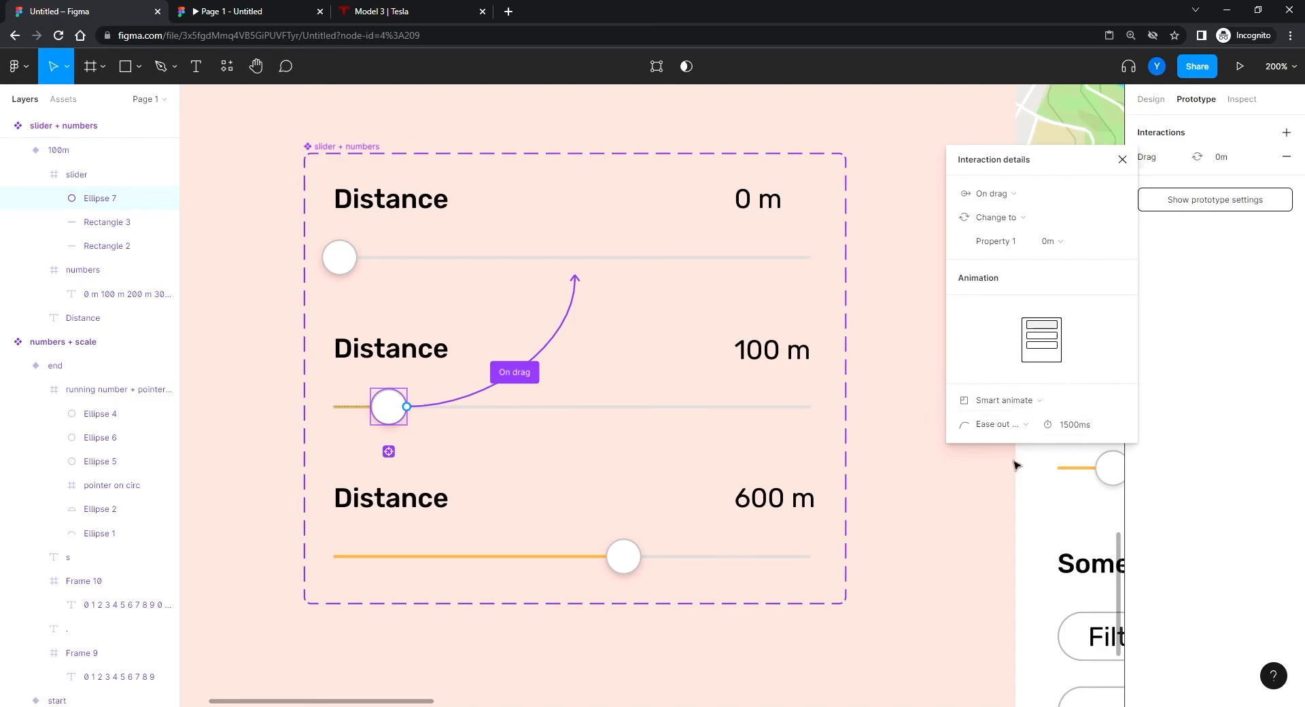
{"action": "left_click", "coordinate": [1079, 426]}
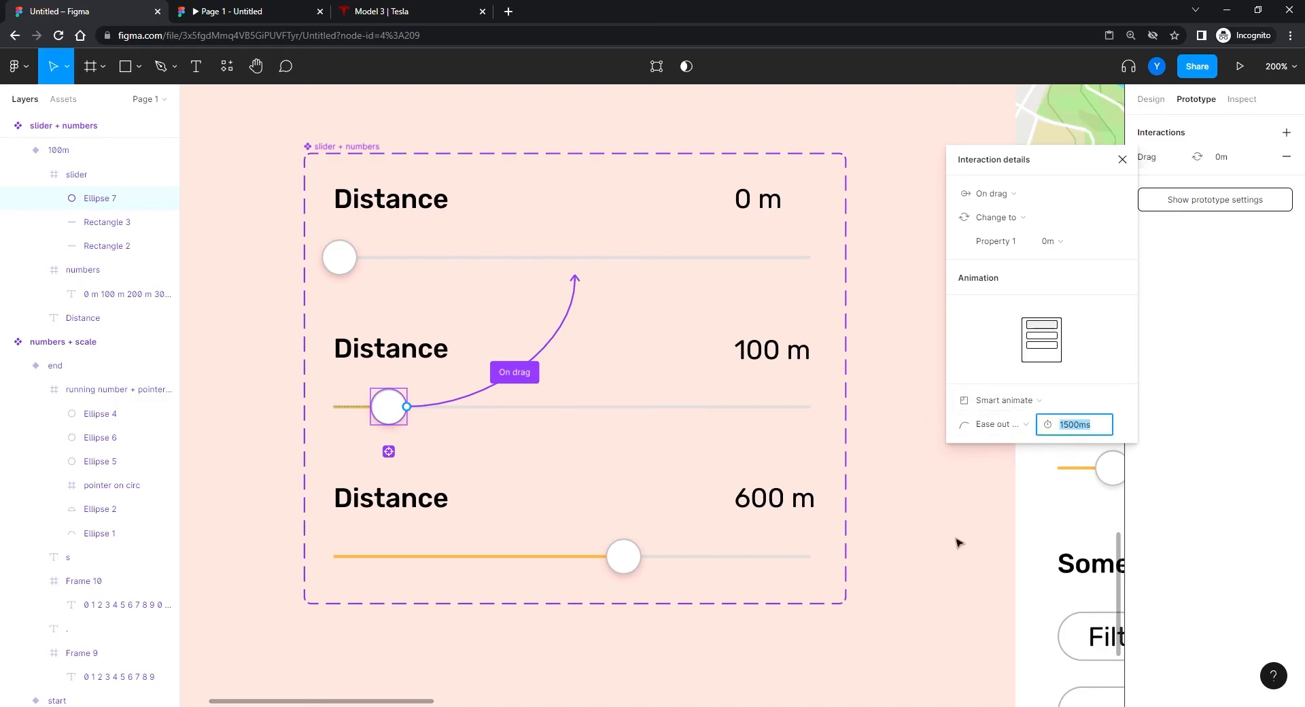
{"action": "type", "text": "500"}
{"action": "key", "text": "Return"}
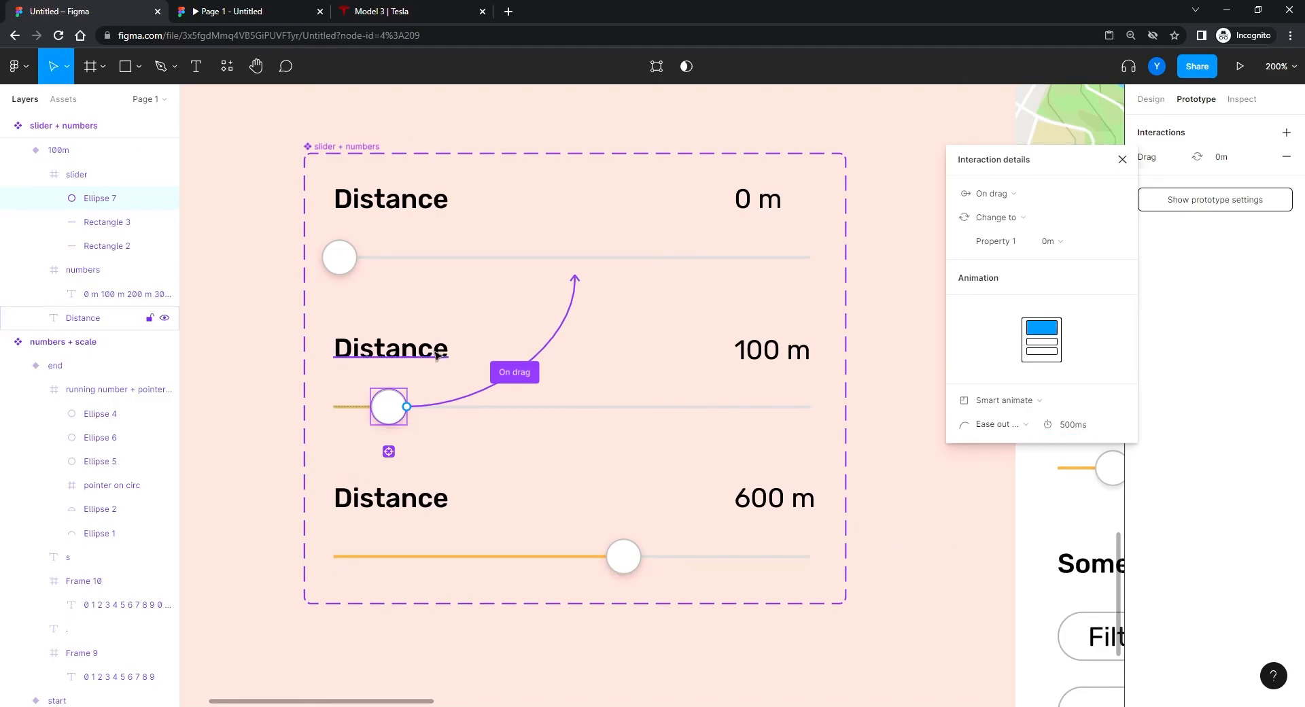
- Add a second interaction from the 100m variant's knob to the 600m variant, triggered On drag
{"action": "left_click", "coordinate": [422, 272]}
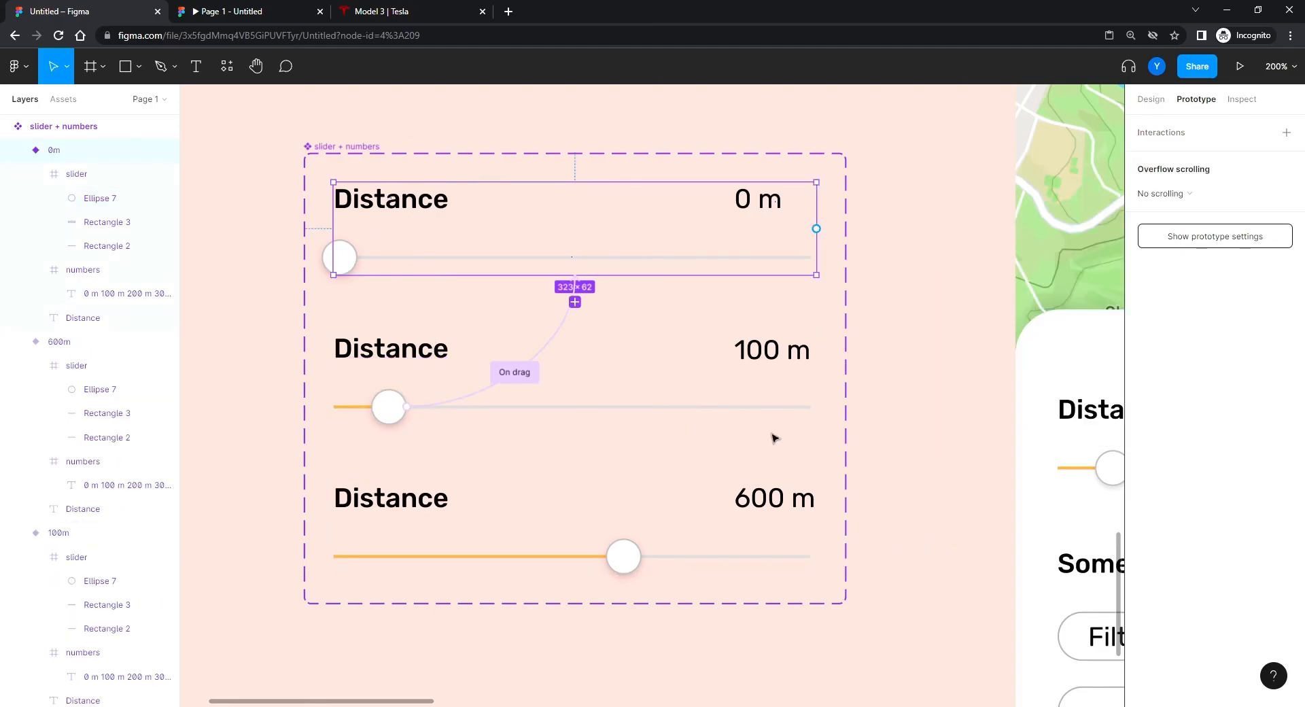
{"action": "left_click", "coordinate": [557, 333]}
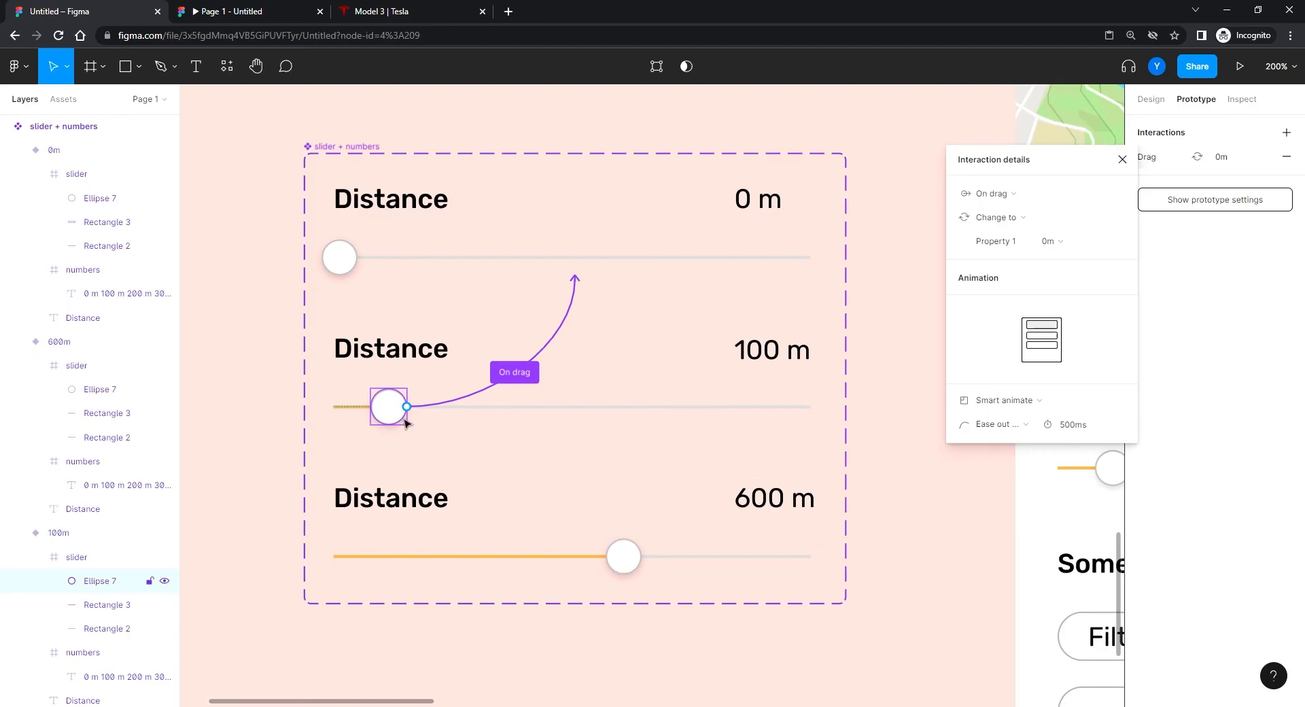
{"action": "left_click_drag", "start_coordinate": [406, 406], "coordinate": [560, 523]}
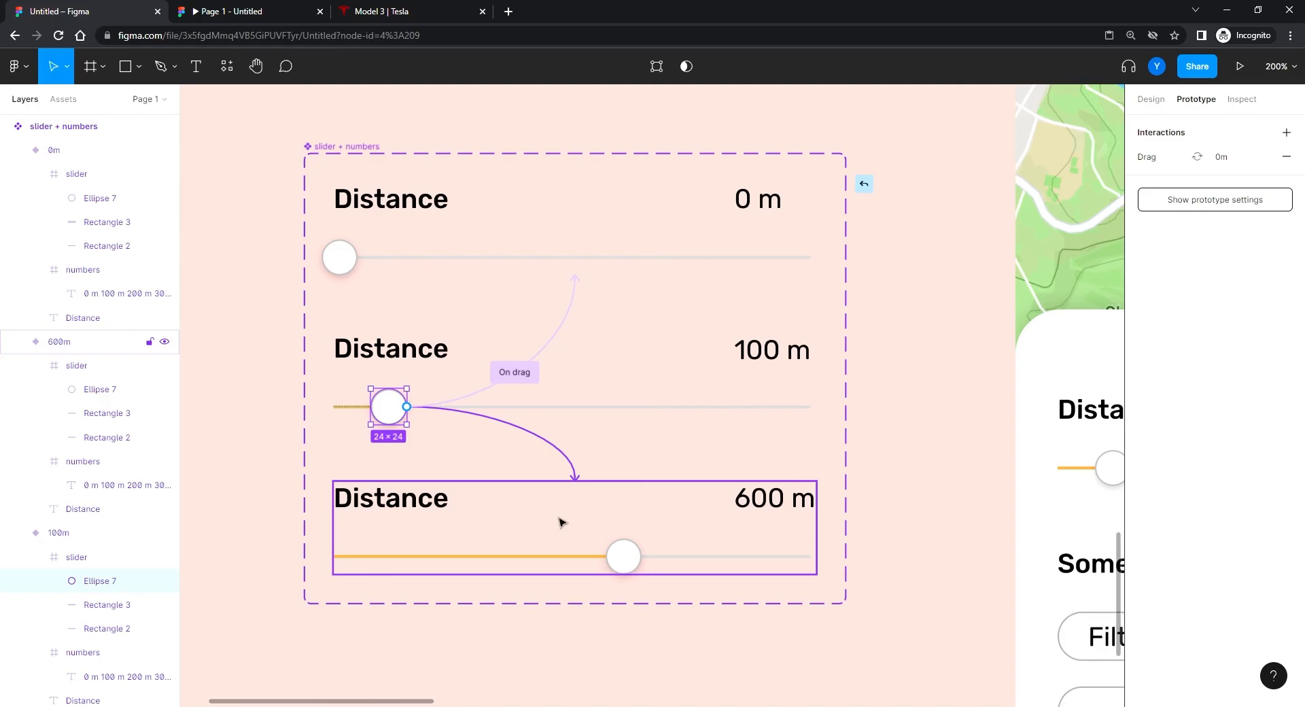
{"action": "left_click_drag", "start_coordinate": [560, 522], "coordinate": [560, 522]}
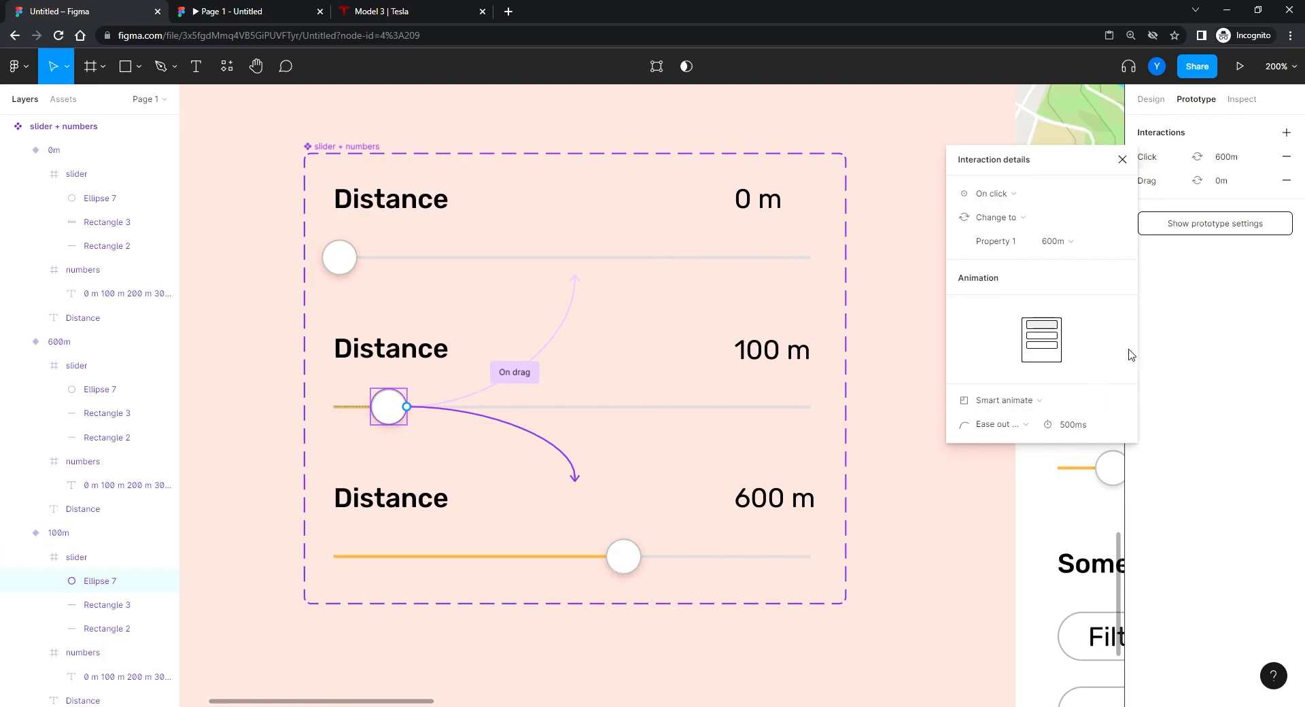
{"action": "left_click", "coordinate": [991, 193]}
{"action": "left_click", "coordinate": [991, 210]}
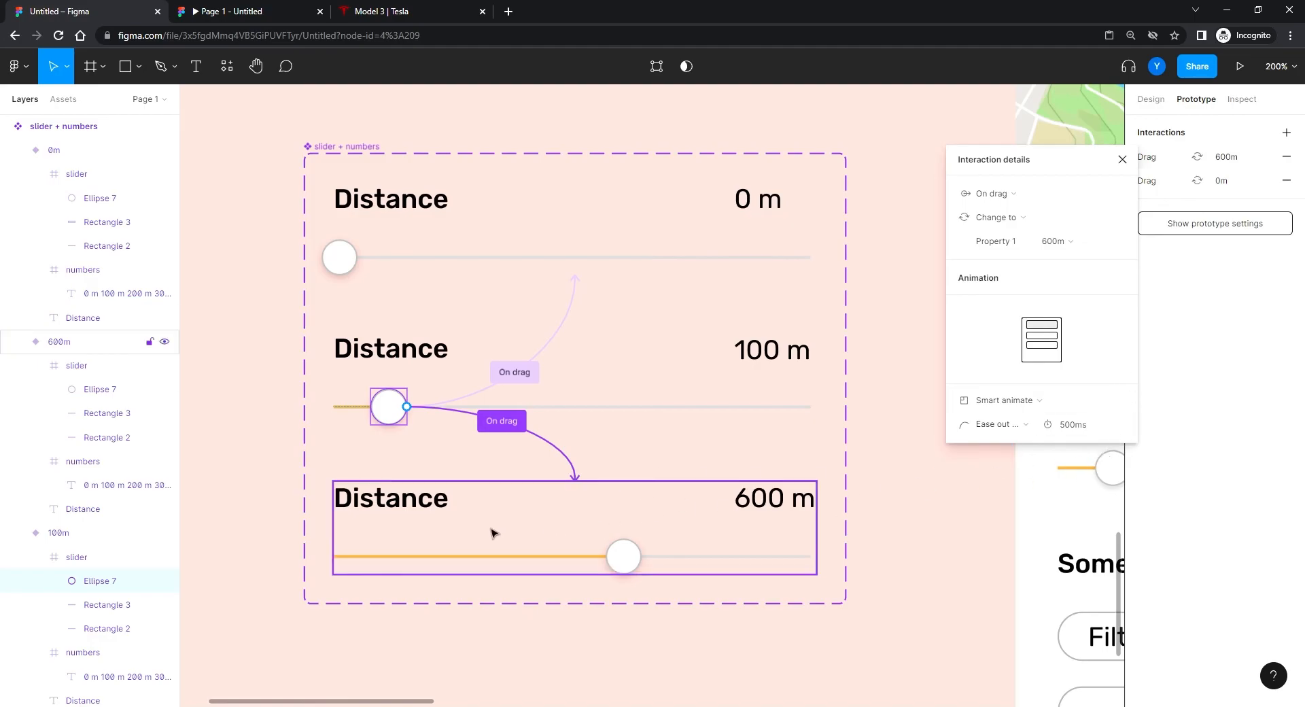
- Link the knob of the 600m variant back to the 100m variant with an On drag interaction
{"action": "left_click", "coordinate": [530, 547]}
{"action": "double_click", "coordinate": [625, 557]}
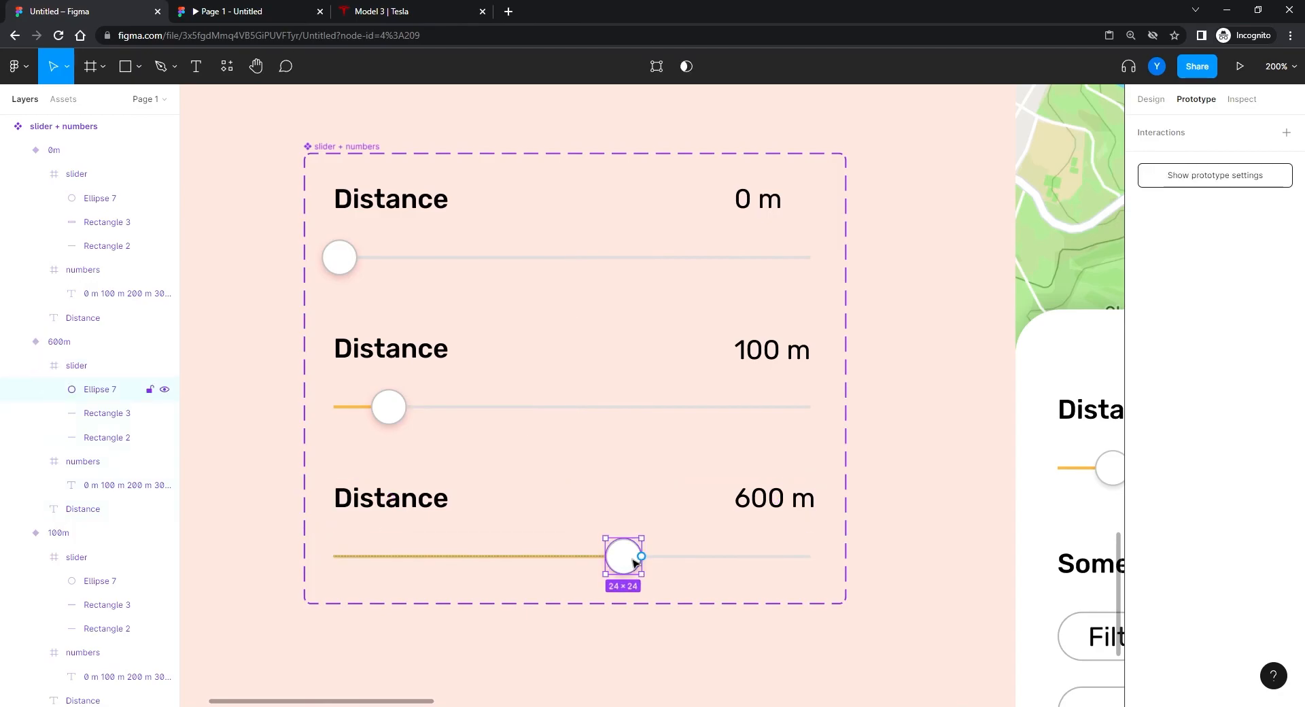
{"action": "left_click_drag", "start_coordinate": [641, 556], "coordinate": [483, 419]}
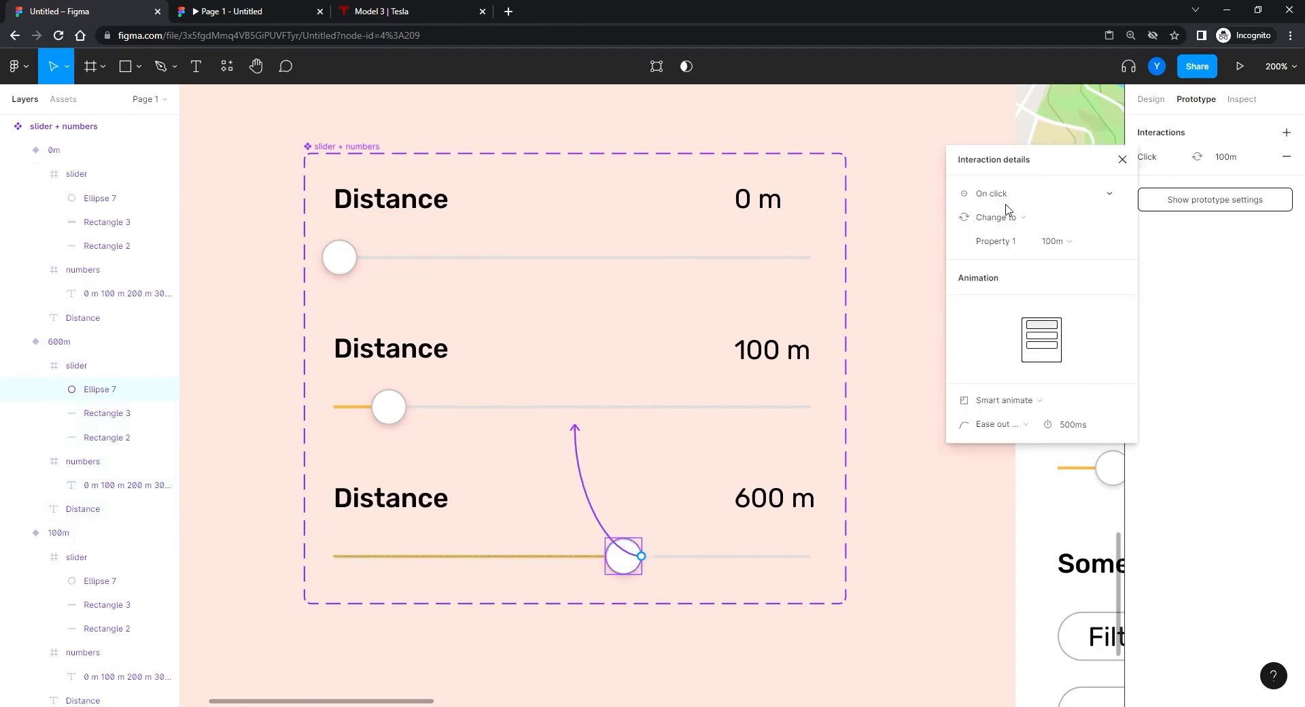
{"action": "left_click", "coordinate": [999, 195]}
{"action": "left_click", "coordinate": [1006, 212]}
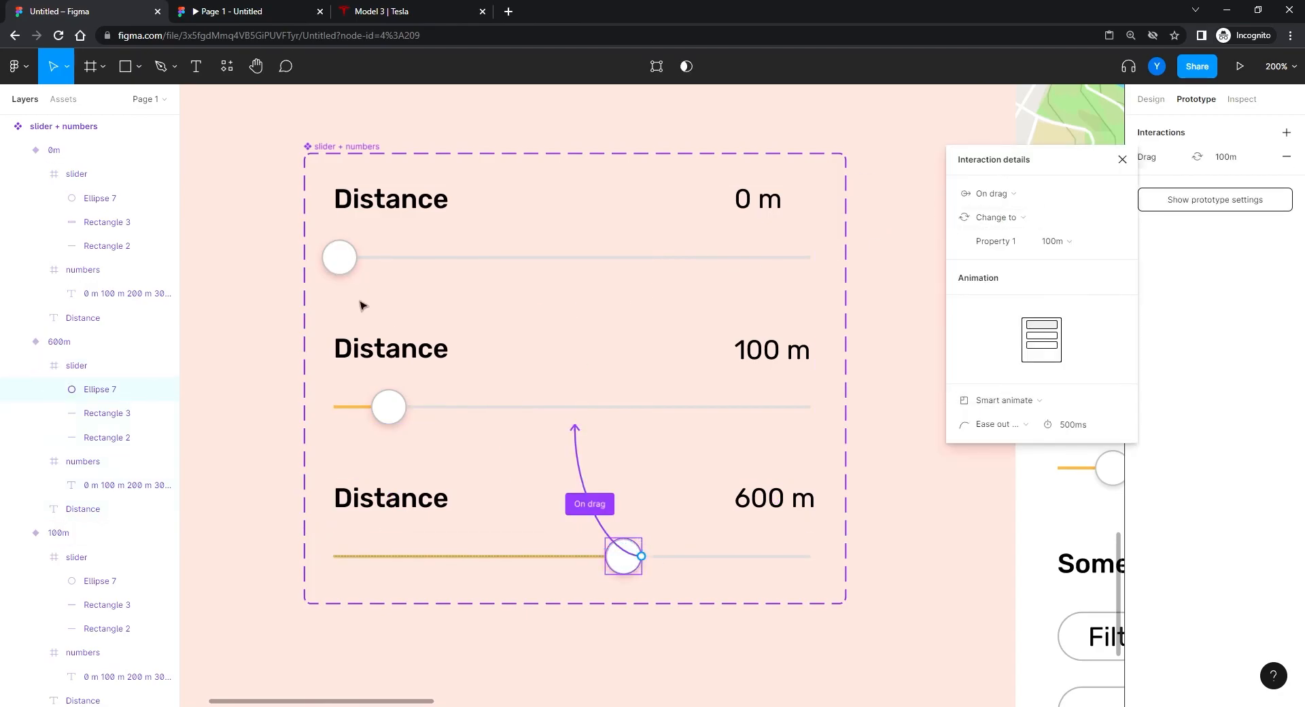
- Link the knob of the 0m variant to the 100m variant with an On drag interaction
{"action": "left_click", "coordinate": [341, 257]}
{"action": "left_click", "coordinate": [350, 258]}
{"action": "left_click_drag", "start_coordinate": [354, 259], "coordinate": [507, 353]}
{"action": "left_click", "coordinate": [994, 194]}
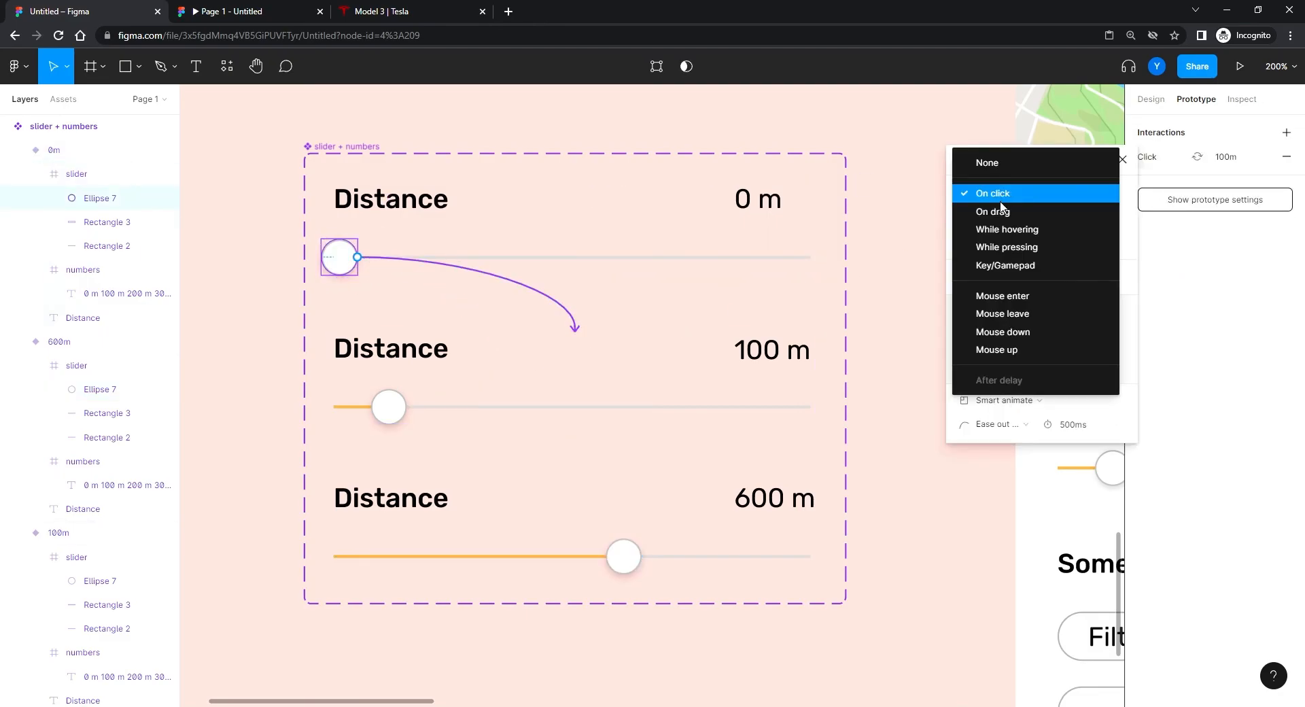
{"action": "left_click", "coordinate": [1000, 211]}
{"action": "left_click", "coordinate": [869, 411]}
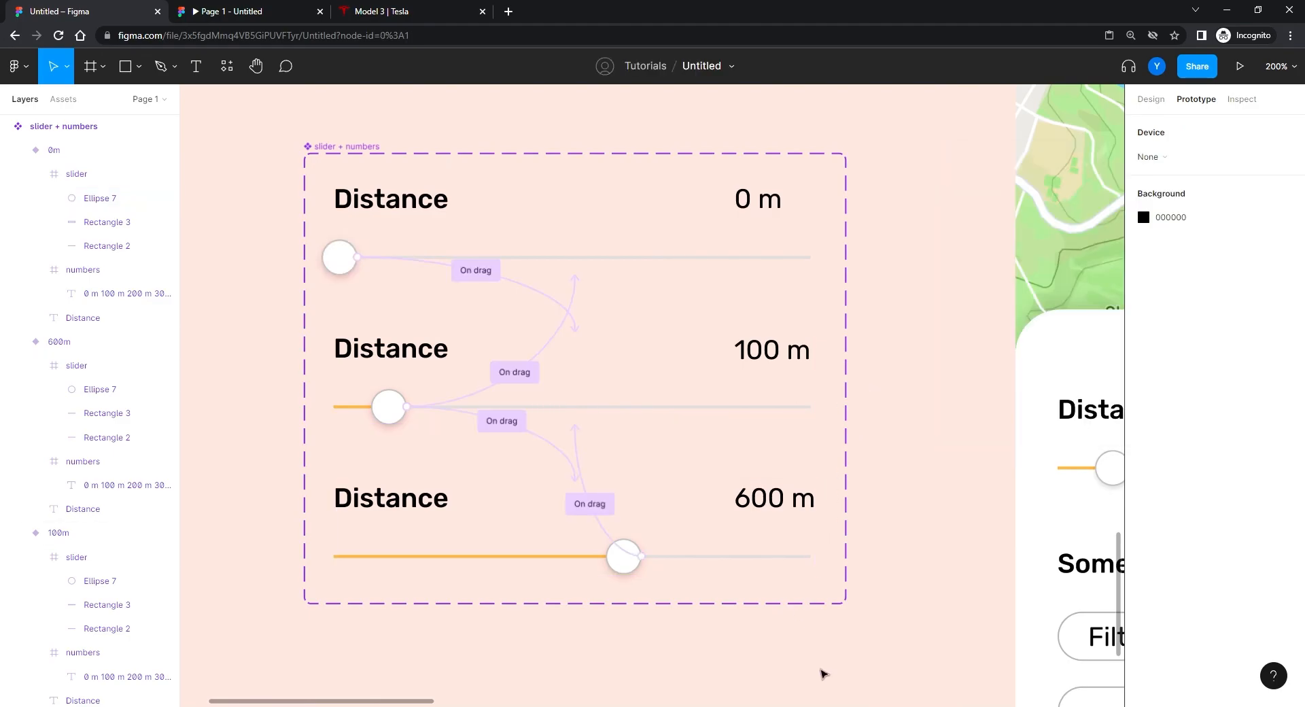
- Move the slider + numbers component set down beside the filter panel and copy its 100m variant
{"action": "key", "text": "ctrl+minus"}
{"action": "left_click_drag", "start_coordinate": [864, 602], "coordinate": [655, 540]}
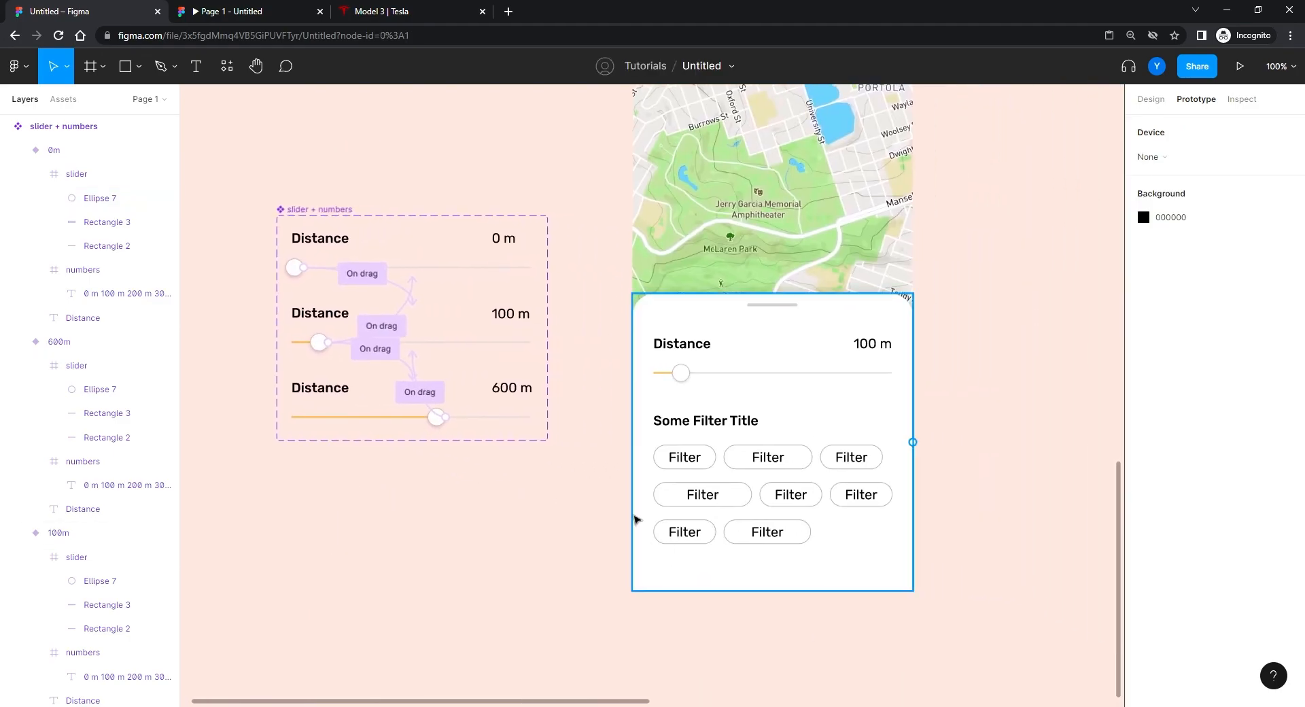
{"action": "left_click_drag", "start_coordinate": [331, 212], "coordinate": [292, 362]}
{"action": "left_click", "coordinate": [391, 494]}
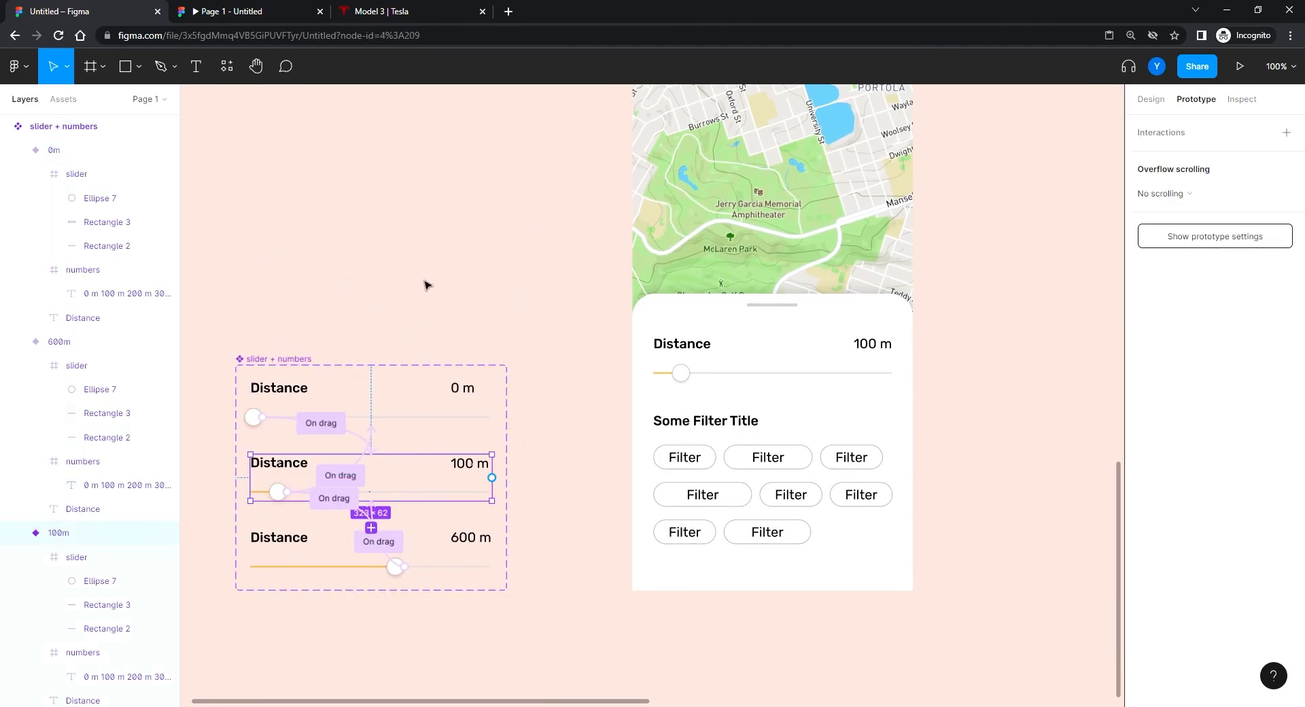
- Delete the old Distance label and 100 m text from the filter panel in Frame 3
{"action": "left_click", "coordinate": [688, 346]}
{"action": "left_click", "coordinate": [685, 350]}
{"action": "left_click", "coordinate": [744, 359]}
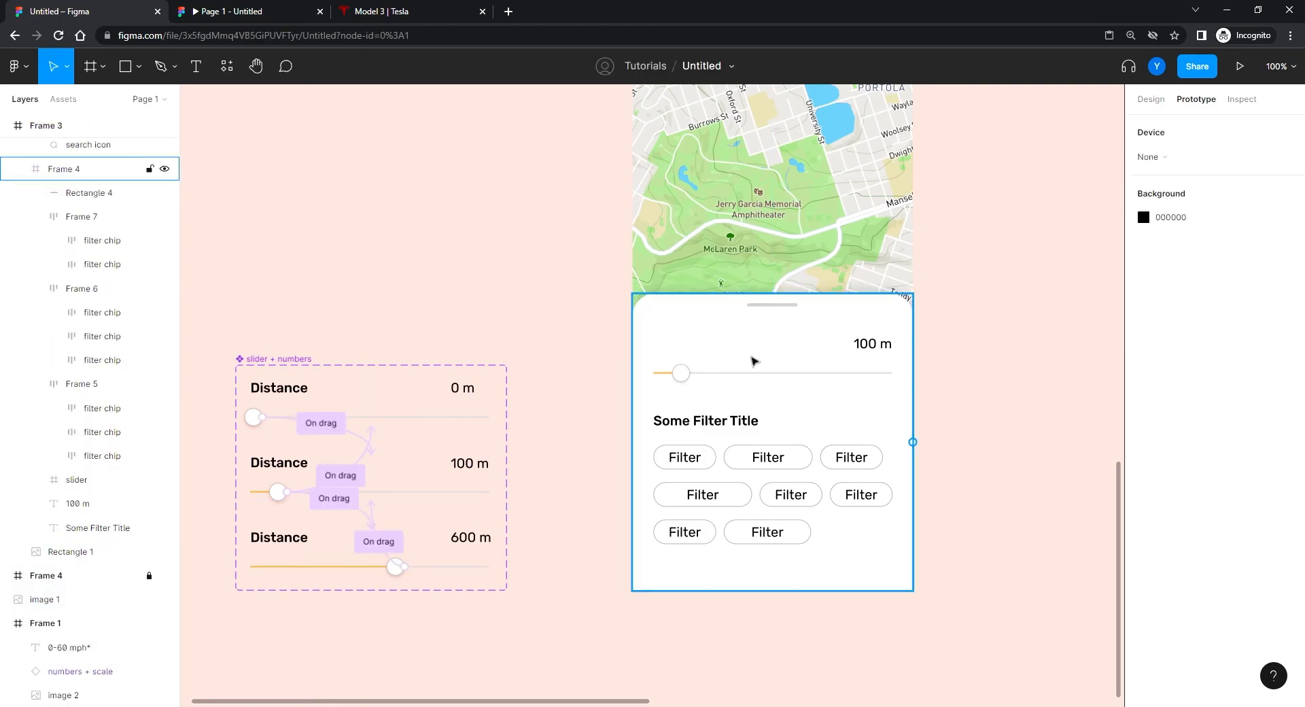
{"action": "left_click", "coordinate": [864, 351]}
{"action": "key", "text": "Delete"}
- Delete the old slider track and knob from the filter panel
{"action": "left_click", "coordinate": [801, 373]}
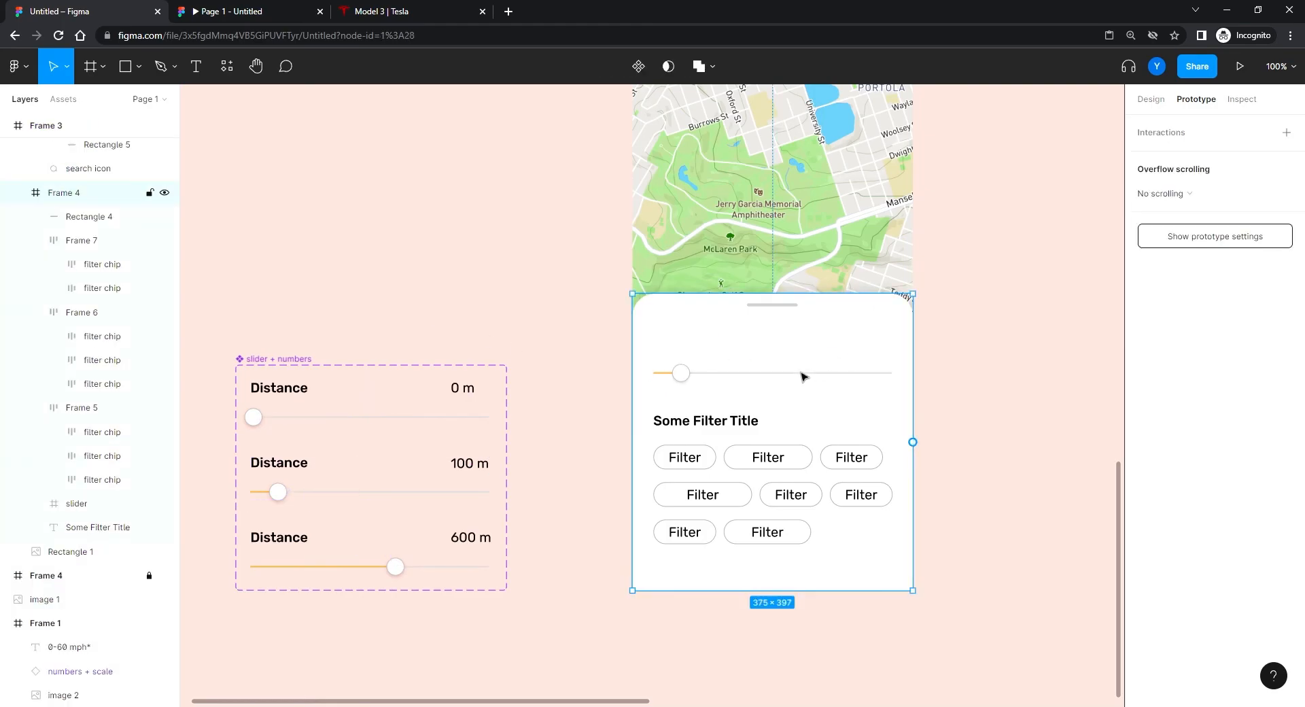
{"action": "double_click", "coordinate": [801, 372]}
{"action": "key", "text": "Delete"}
{"action": "left_click", "coordinate": [677, 375]}
{"action": "left_click", "coordinate": [677, 374]}
{"action": "key", "text": "Delete"}
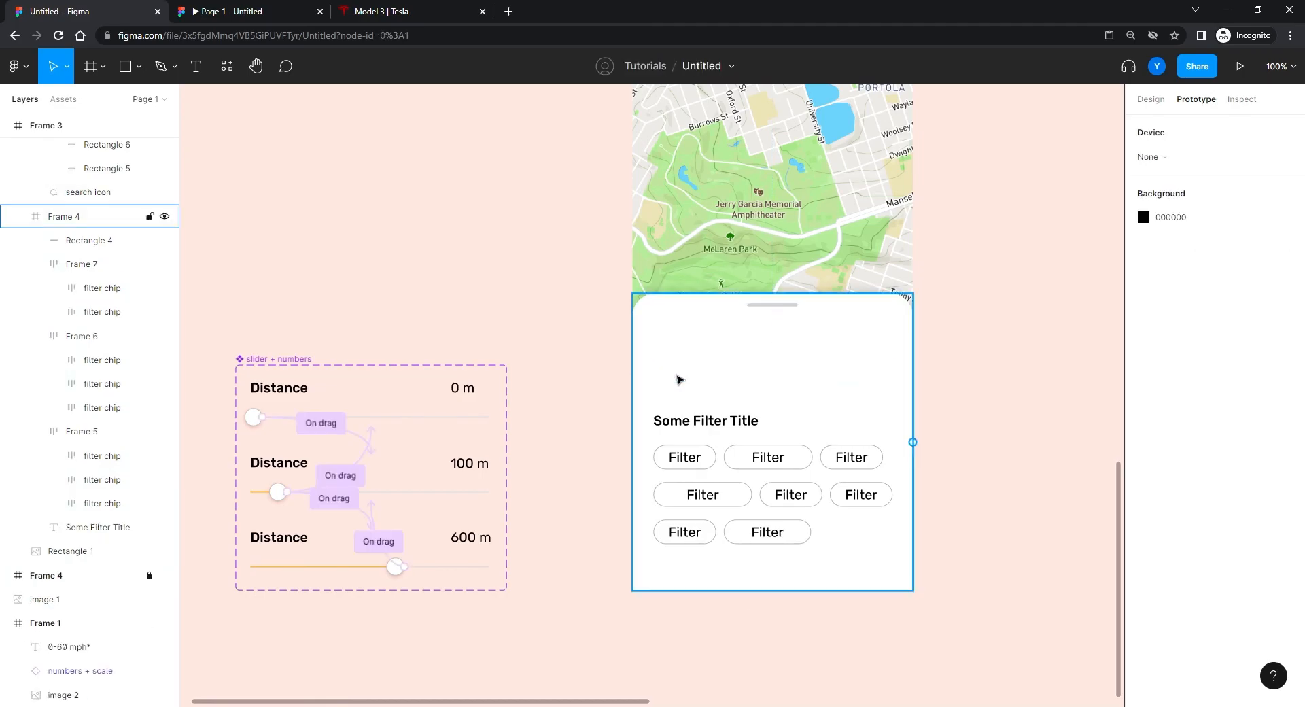
- Paste the copied 100m slider + numbers component into the filter panel and centre it horizontally
{"action": "left_click", "coordinate": [713, 333]}
{"action": "key", "text": "ctrl+v"}
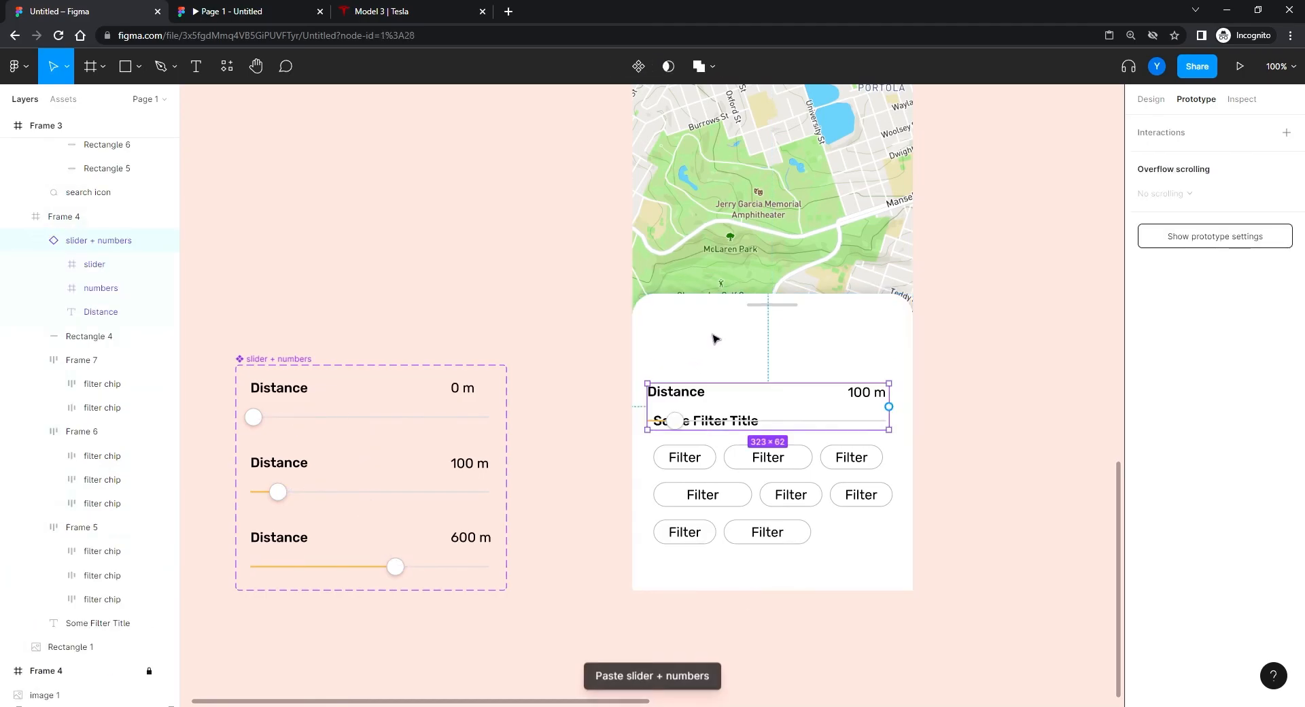
{"action": "left_click", "coordinate": [1168, 103]}
{"action": "left_click", "coordinate": [1168, 127]}
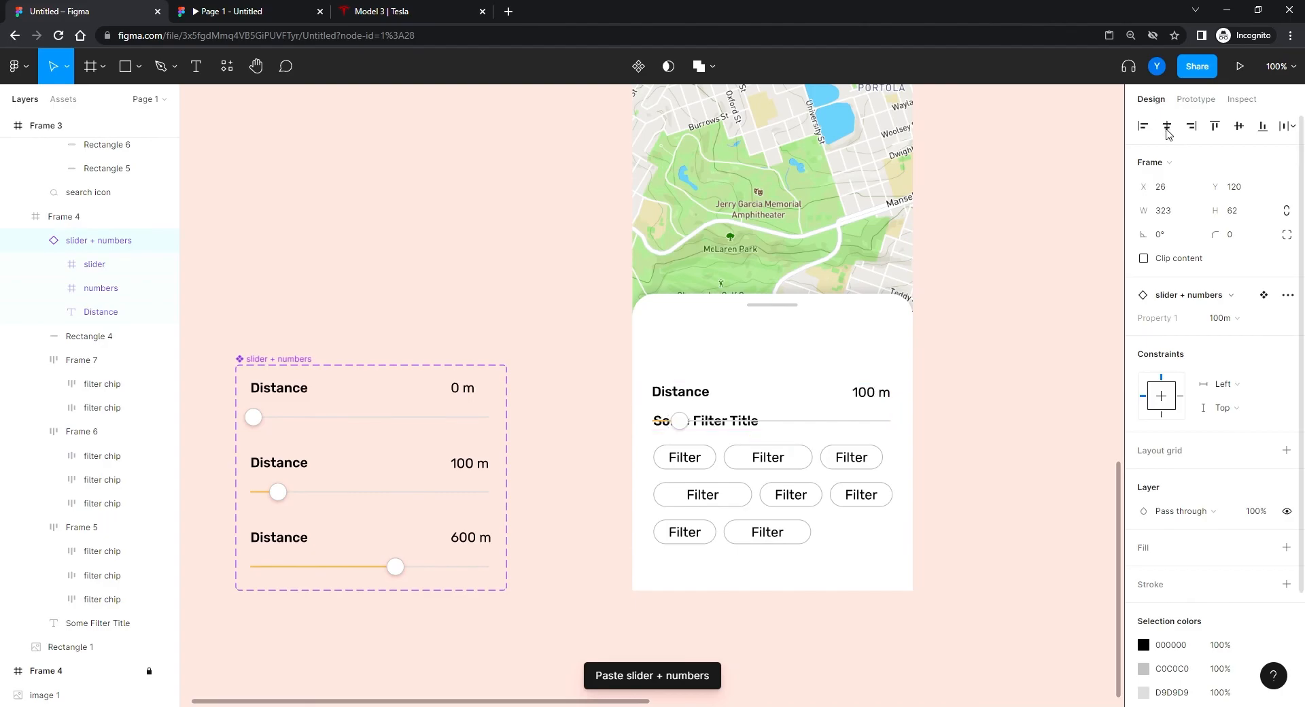
- Nudge the slider + numbers instance up to Y 67, above the Some Filter Title heading
{"action": "key", "text": "shift+Up"}
{"action": "key", "text": "shift+Up"}
{"action": "key", "text": "shift+Up"}
{"action": "key", "text": "shift+Up"}
{"action": "key", "text": "shift+Up"}
{"action": "key", "text": "Up"}
{"action": "key", "text": "Up"}
{"action": "key", "text": "Up"}
{"action": "key", "text": "Up"}
{"action": "key", "text": "Up"}
{"action": "key", "text": "Up"}
{"action": "key", "text": "Up"}
{"action": "key", "text": "Up"}
{"action": "key", "text": "Up"}
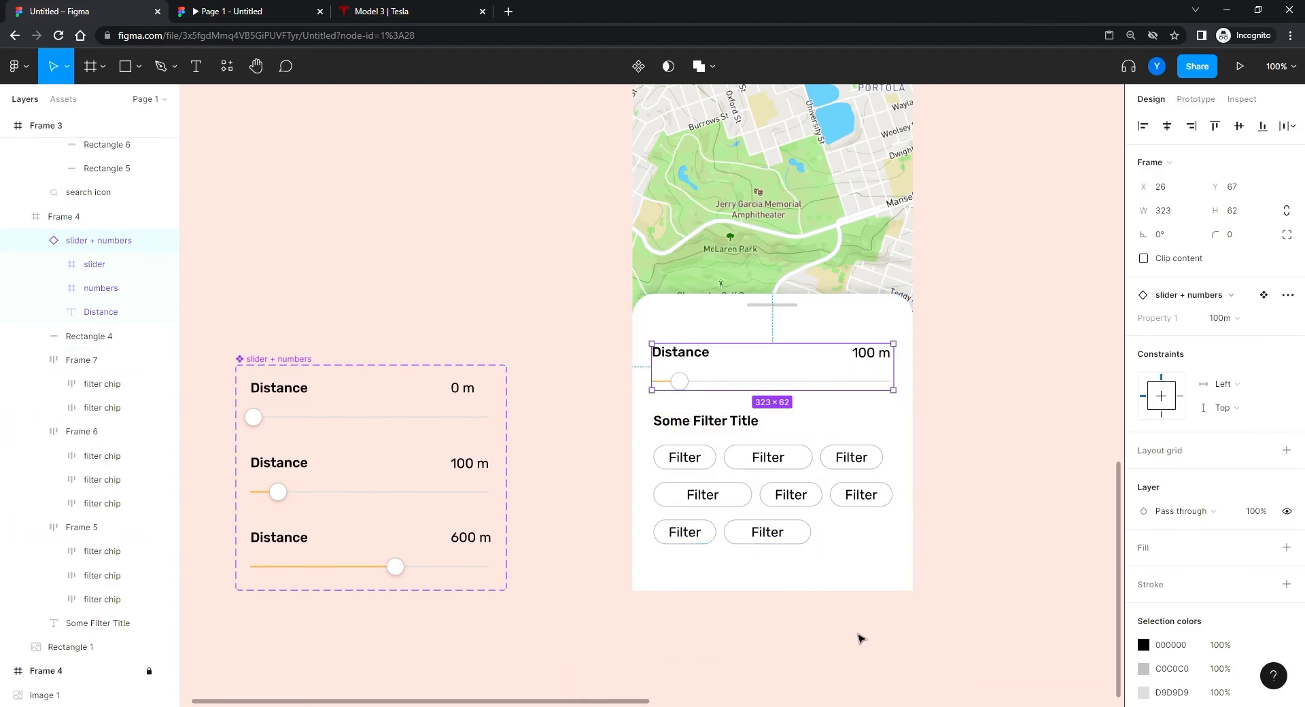
{"action": "left_click", "coordinate": [516, 297]}
- Play Frame 3 as a prototype, test sliding the distance knob from 100 m, and return to the design file
{"action": "left_click_drag", "start_coordinate": [484, 237], "coordinate": [443, 464]}
{"action": "left_click", "coordinate": [616, 211]}
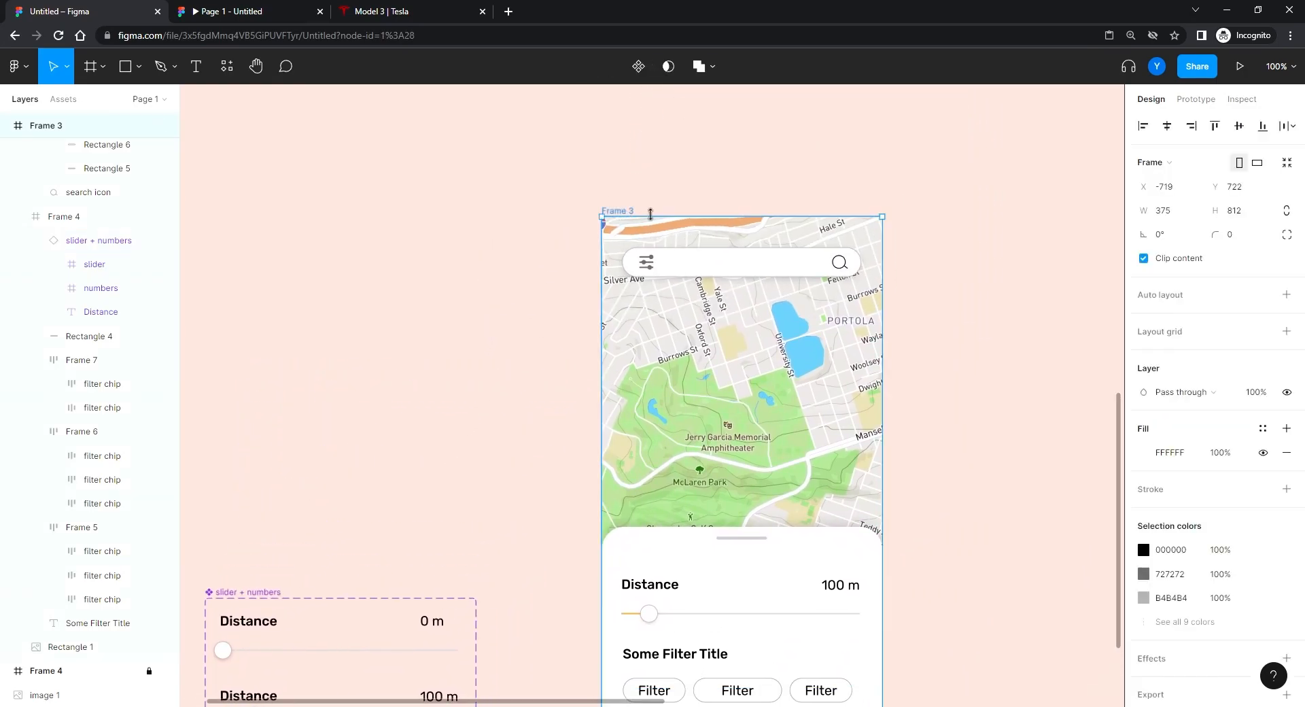
{"action": "left_click", "coordinate": [1196, 99]}
{"action": "left_click", "coordinate": [1240, 66]}
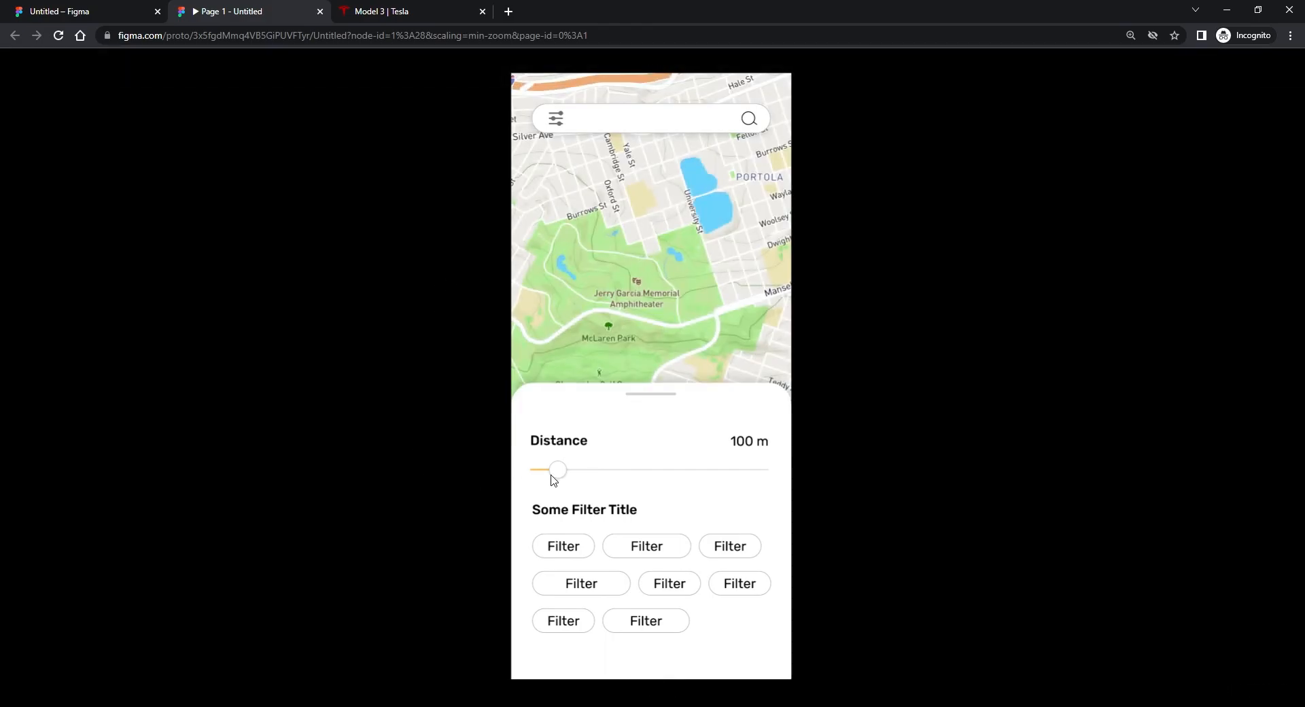
{"action": "left_click_drag", "start_coordinate": [559, 478], "coordinate": [677, 478]}
{"action": "mouse_move", "coordinate": [676, 475]}
{"action": "left_mouse_down"}
{"action": "mouse_move", "coordinate": [542, 475]}
{"action": "mouse_move", "coordinate": [552, 469]}
{"action": "mouse_move", "coordinate": [537, 476]}
{"action": "mouse_move", "coordinate": [532, 511]}
{"action": "mouse_move", "coordinate": [533, 475]}
{"action": "mouse_move", "coordinate": [673, 472]}
{"action": "left_mouse_up"}
{"action": "left_click", "coordinate": [82, 10]}
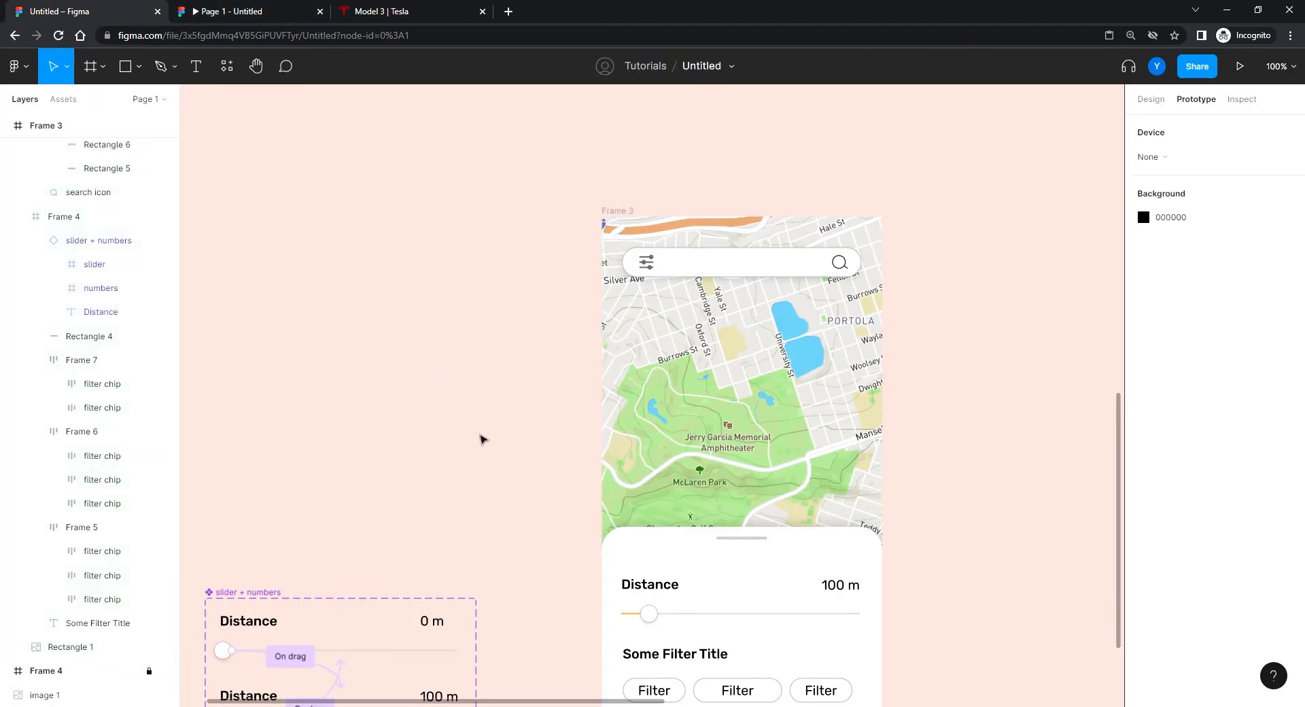
{"action": "key", "text": "ctrl+minus"}
{"action": "left_click_drag", "start_coordinate": [577, 519], "coordinate": [651, 411]}
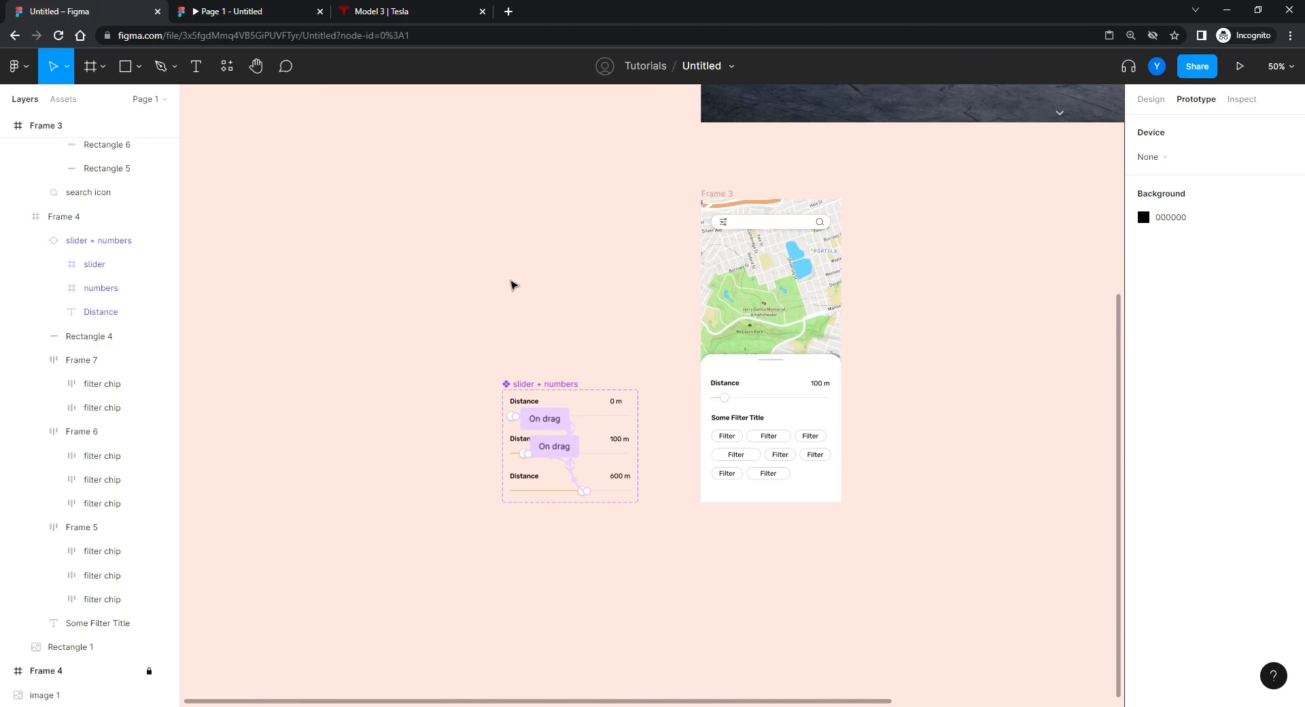